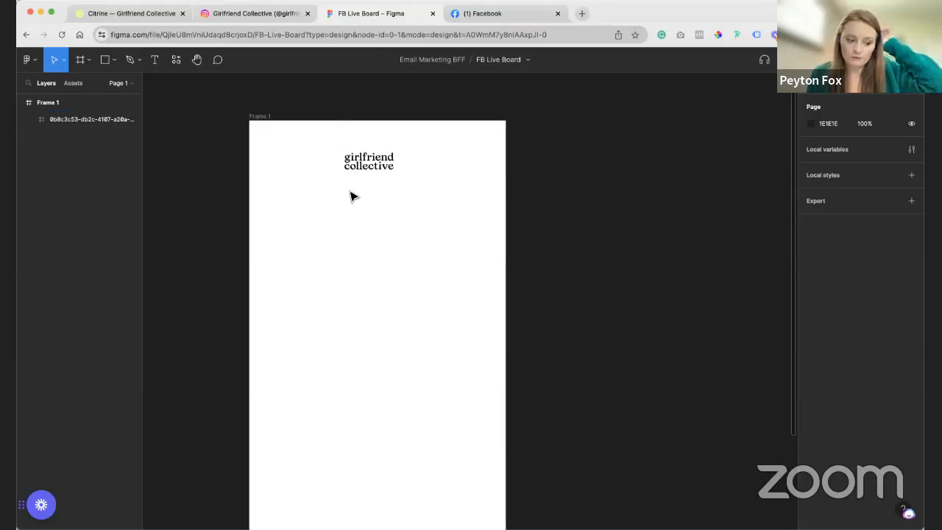
# - Review the Citrine collection's products on the Girlfriend Collective site and compare them with the brand's Instagram feed
pyautogui.click(252, 14)
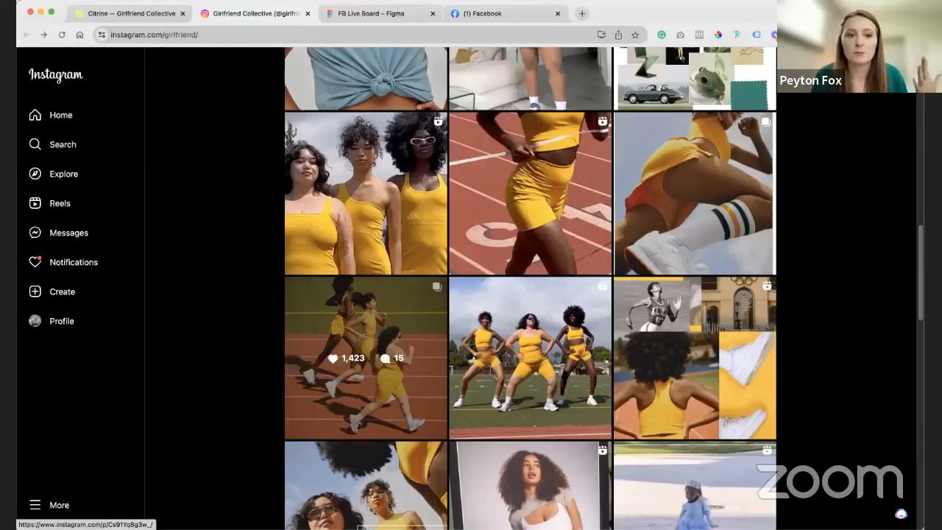
pyautogui.click(130, 15)
pyautogui.scroll(8, 489, 205)
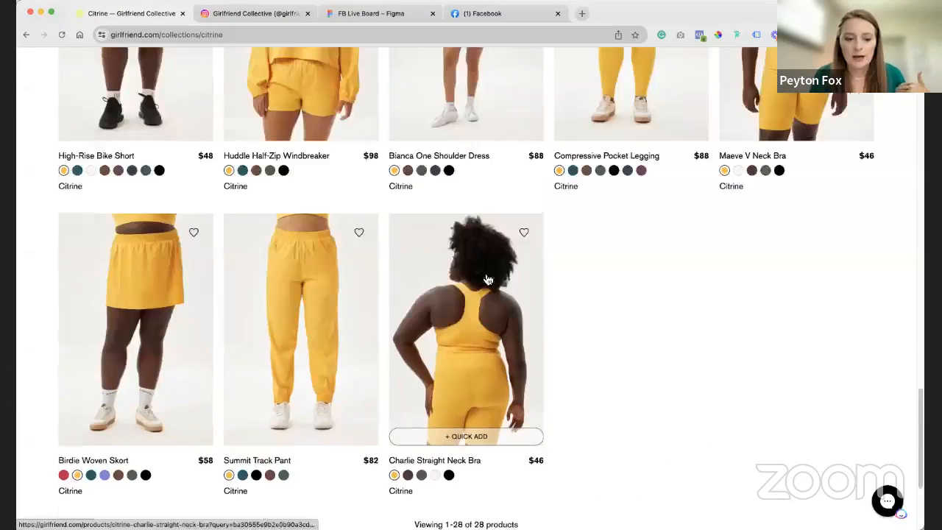
pyautogui.scroll(5, 537, 300)
pyautogui.scroll(-3, 540, 304)
pyautogui.scroll(7, 543, 309)
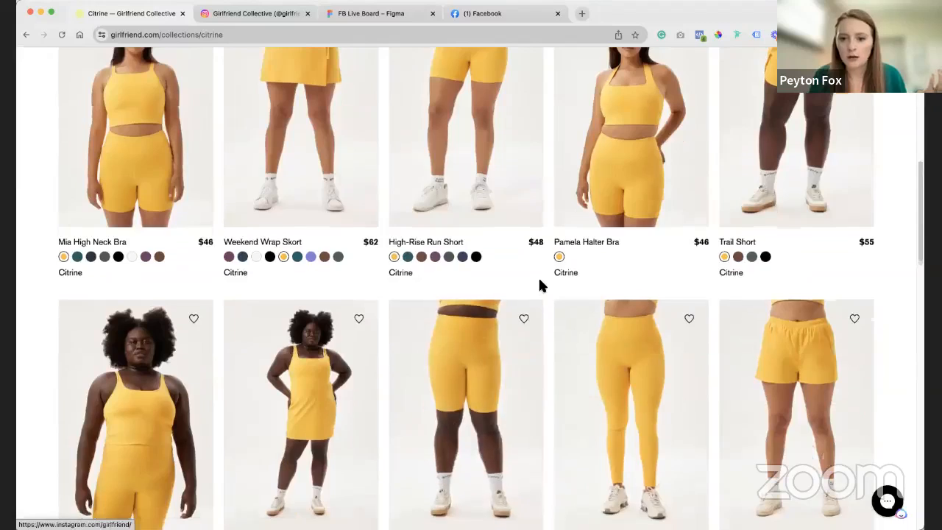
pyautogui.scroll(5, 538, 283)
pyautogui.click(254, 13)
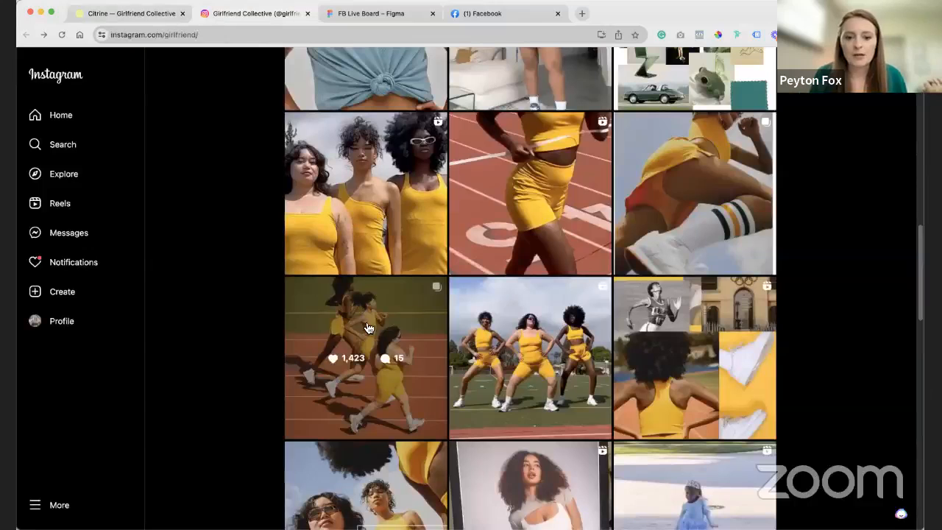
# - Open the Instagram post of three women running on a track, look through its carousel photos, and return to the first one
pyautogui.click(364, 324)
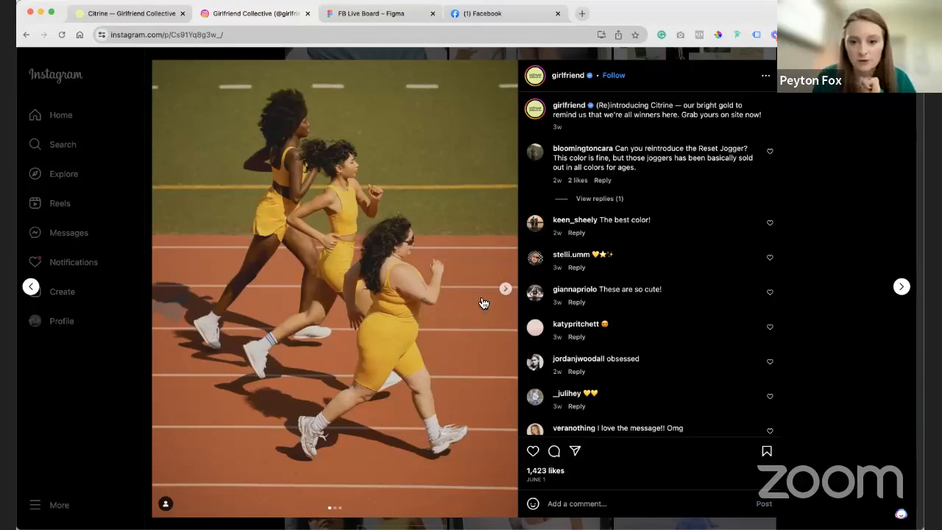
pyautogui.click(504, 288)
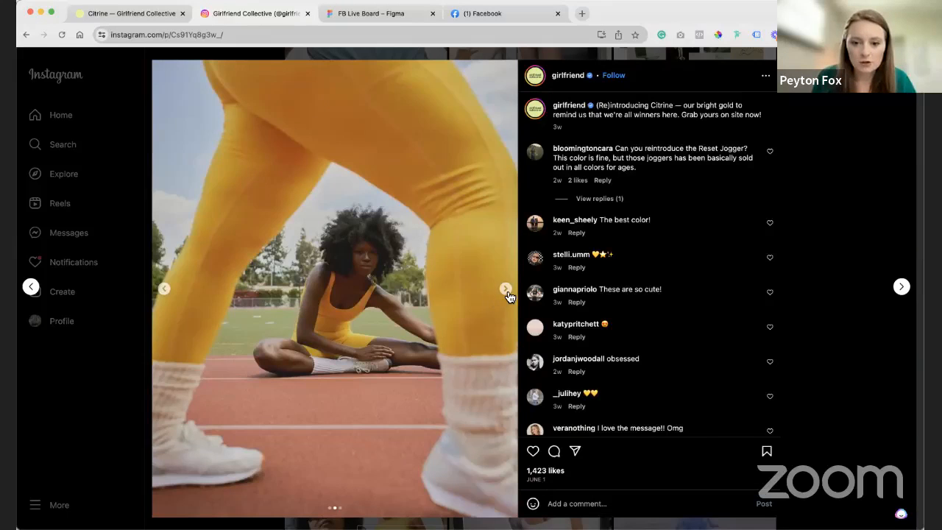
pyautogui.click(505, 288)
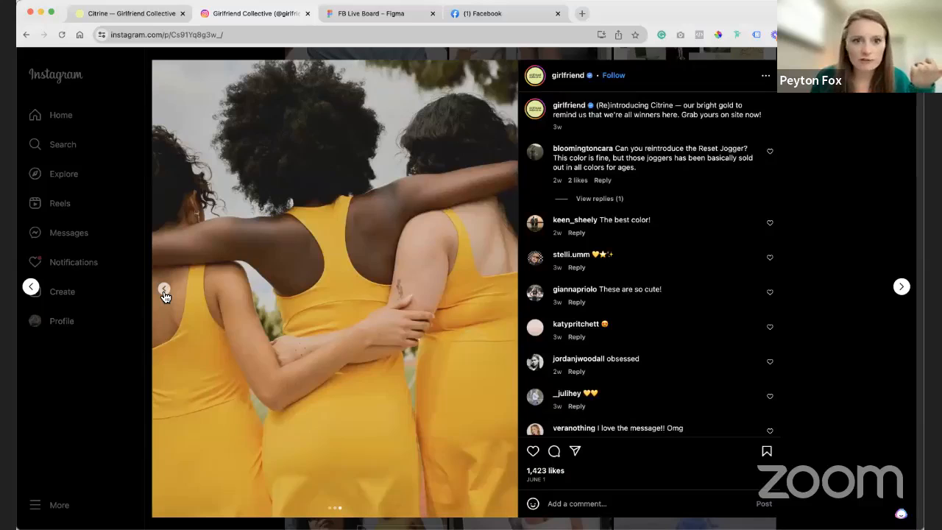
pyautogui.click(164, 291)
pyautogui.click(163, 291)
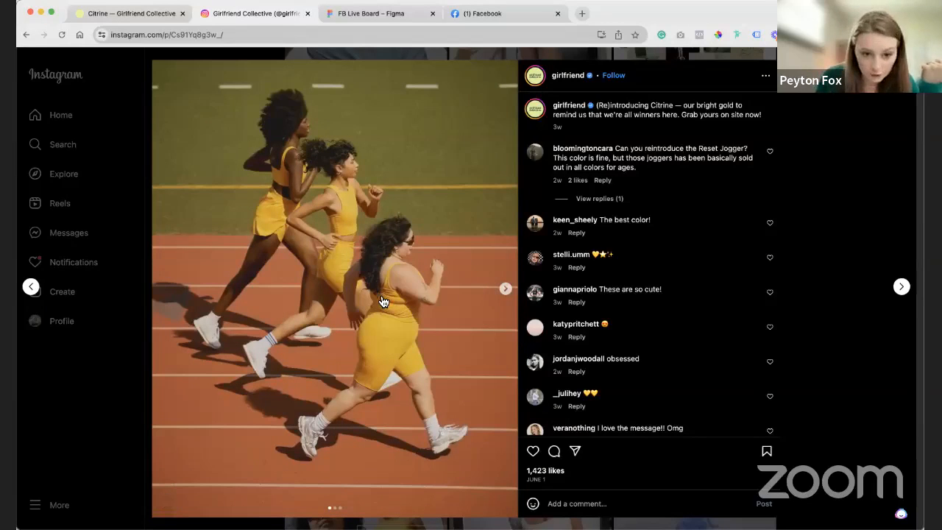
# - Inspect the post's running photo in the page code and open its full-size source image in a new tab
pyautogui.rightClick(477, 171)
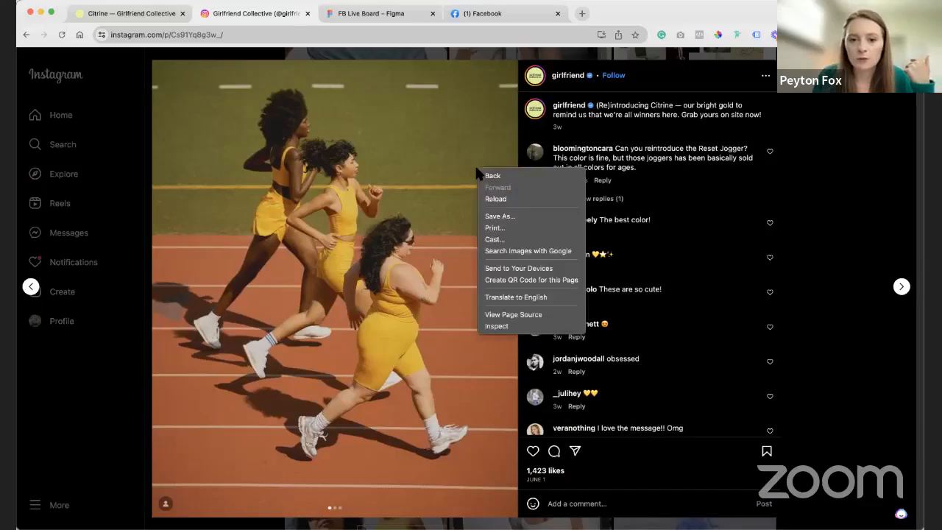
pyautogui.click(498, 326)
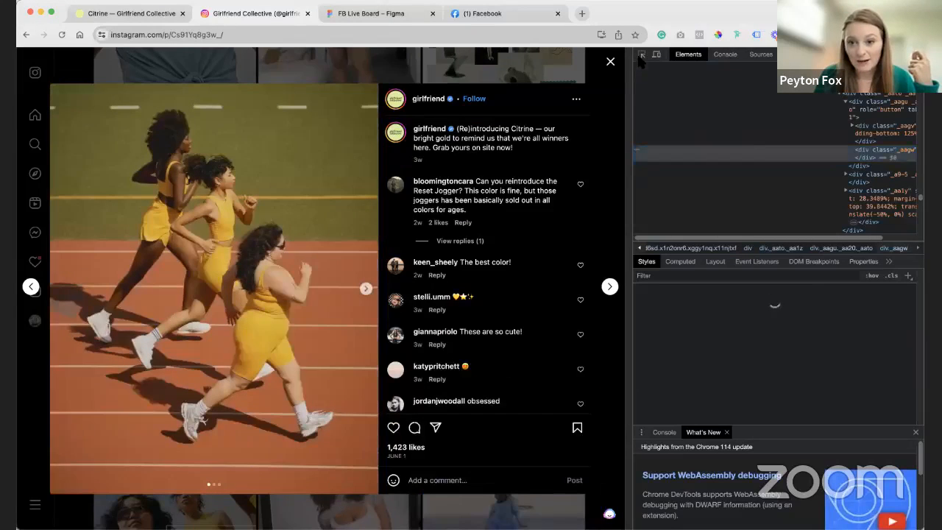
pyautogui.click(641, 55)
pyautogui.click(332, 200)
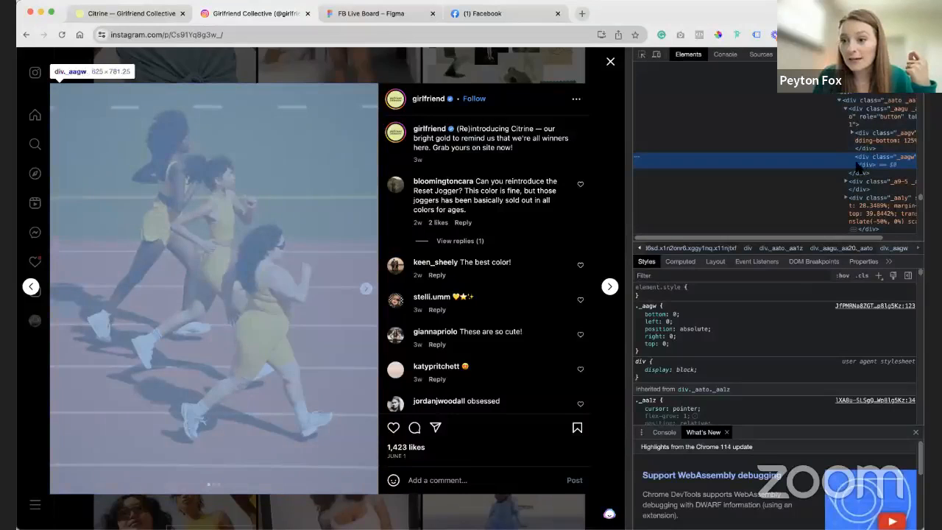
pyautogui.click(859, 136)
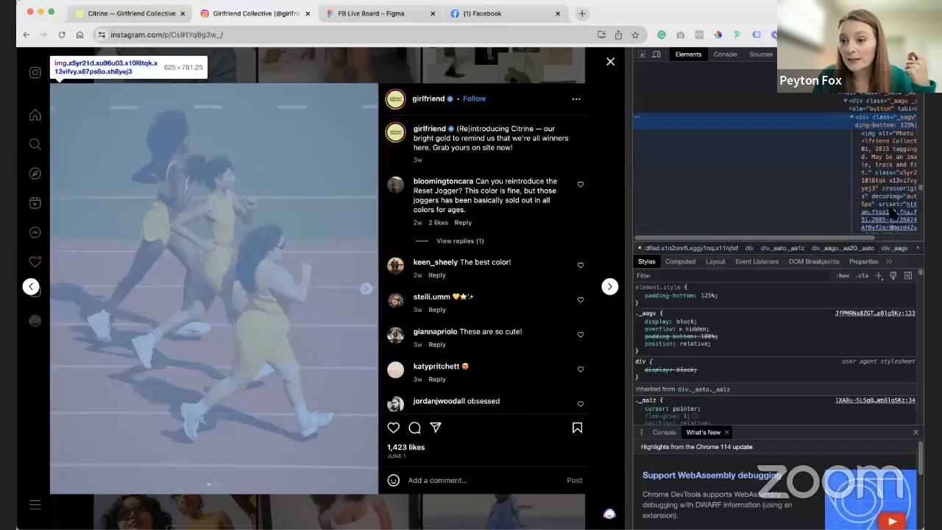
pyautogui.click(891, 205)
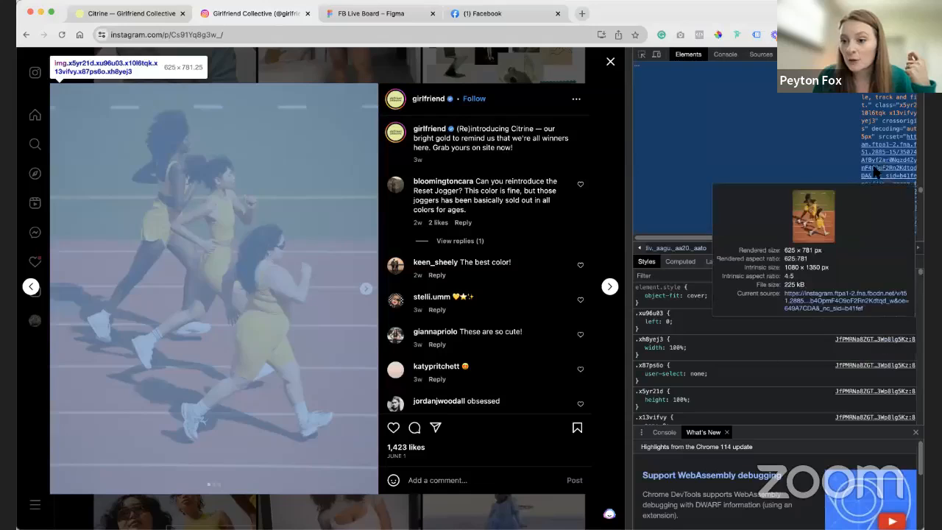
pyautogui.click(838, 302)
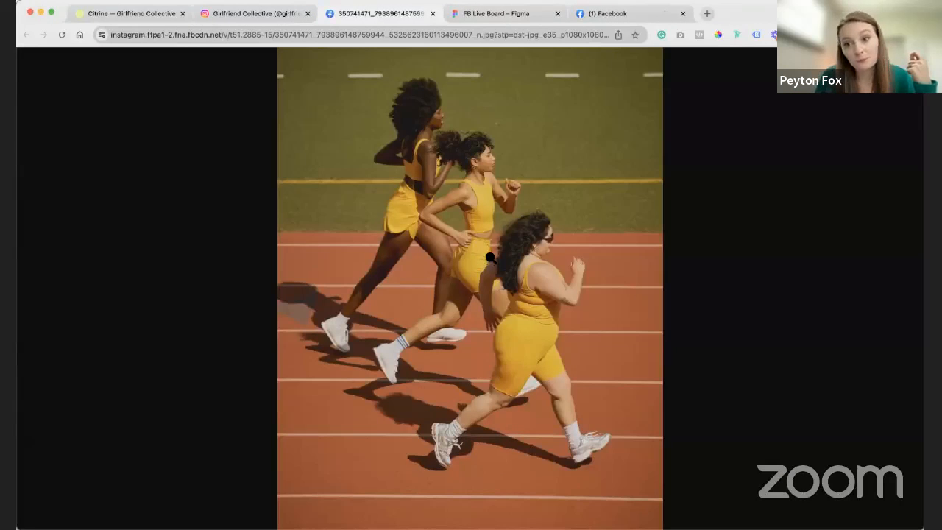
# - Save the full-size running photo as a JPEG in Downloads and show the file in Finder
pyautogui.click(491, 258)
pyautogui.rightClick(498, 218)
pyautogui.click(464, 278)
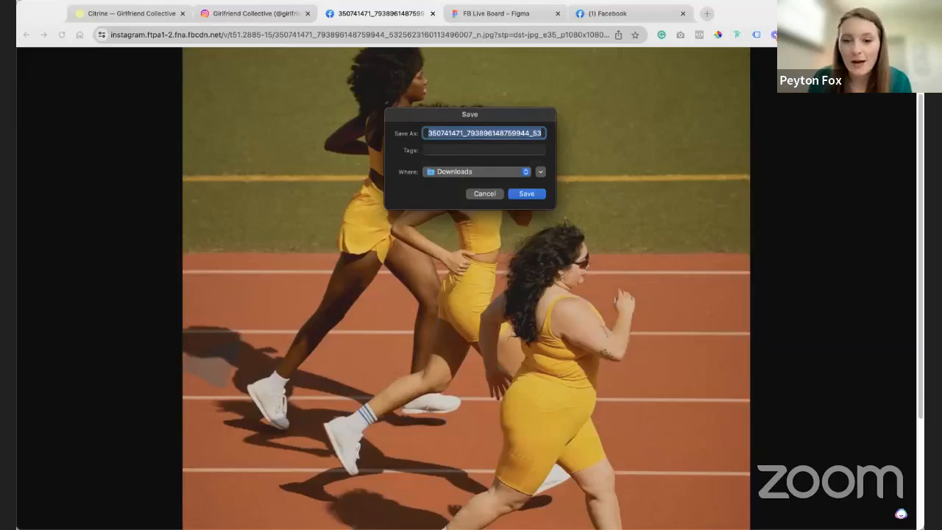
pyautogui.press('Return')
pyautogui.click(129, 515)
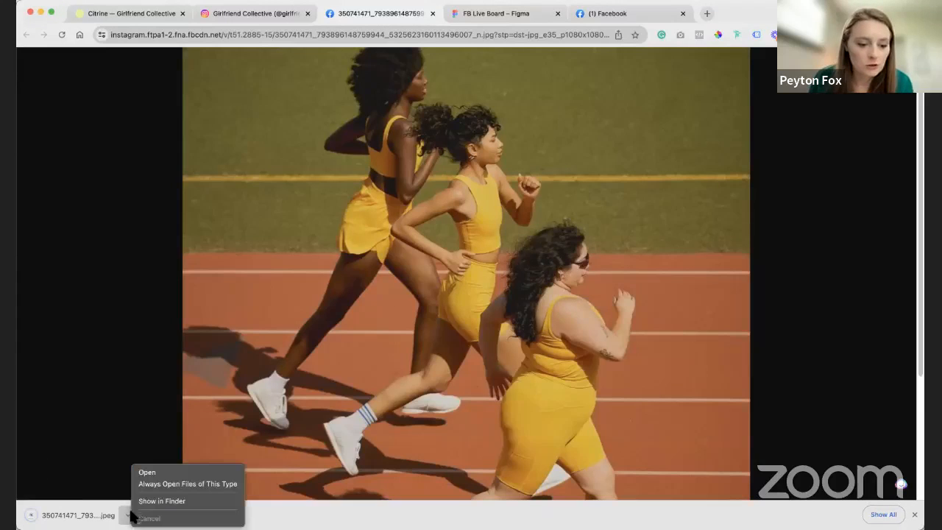
pyautogui.click(155, 504)
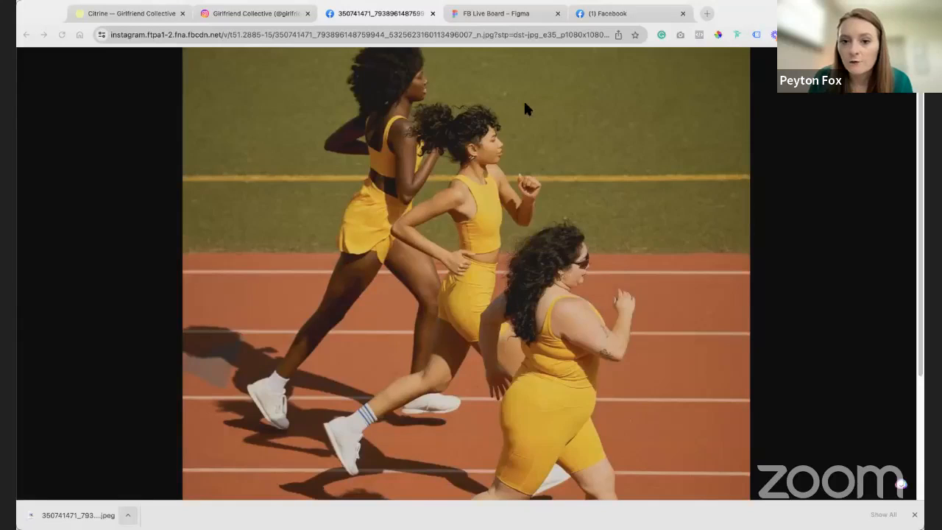
pyautogui.press('super+shift+4')
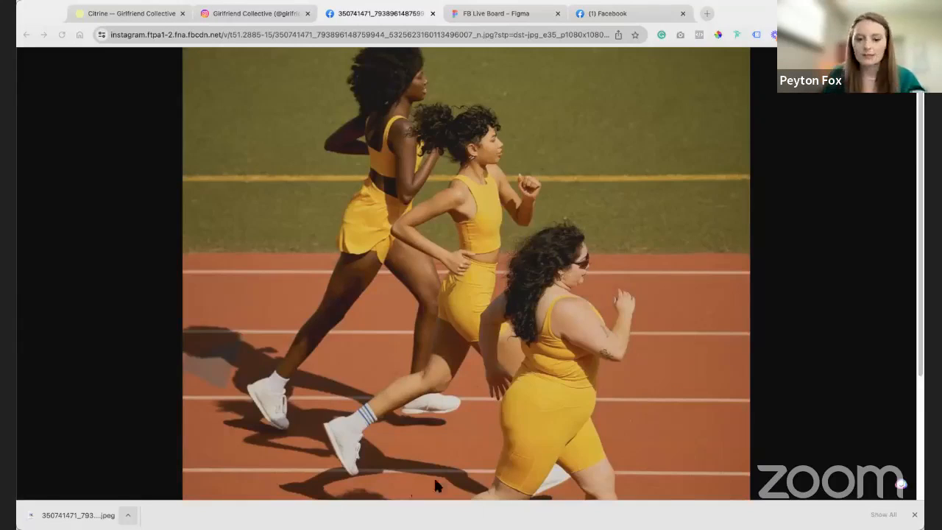
pyautogui.press('shift+super+4')
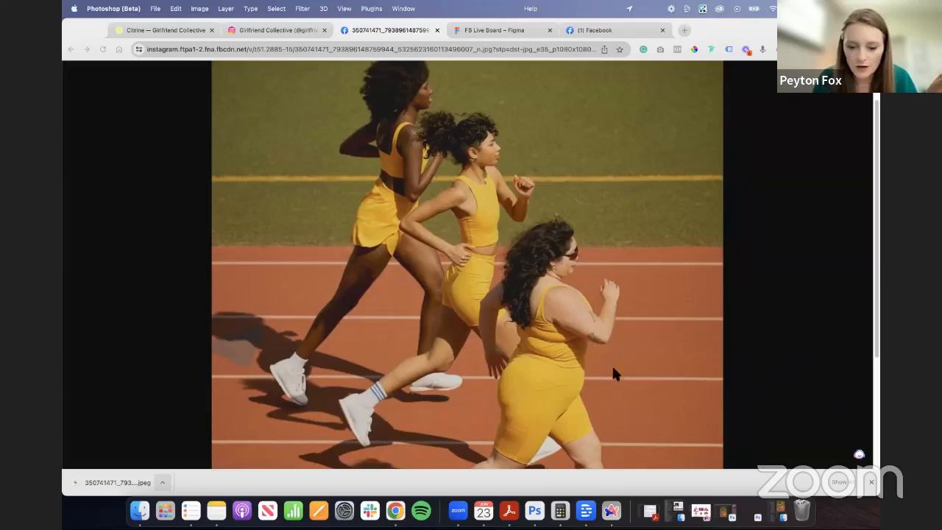
# - Switch to Photoshop (Beta) and marquee-select the grass area above the runners across the full photo width
pyautogui.click(534, 510)
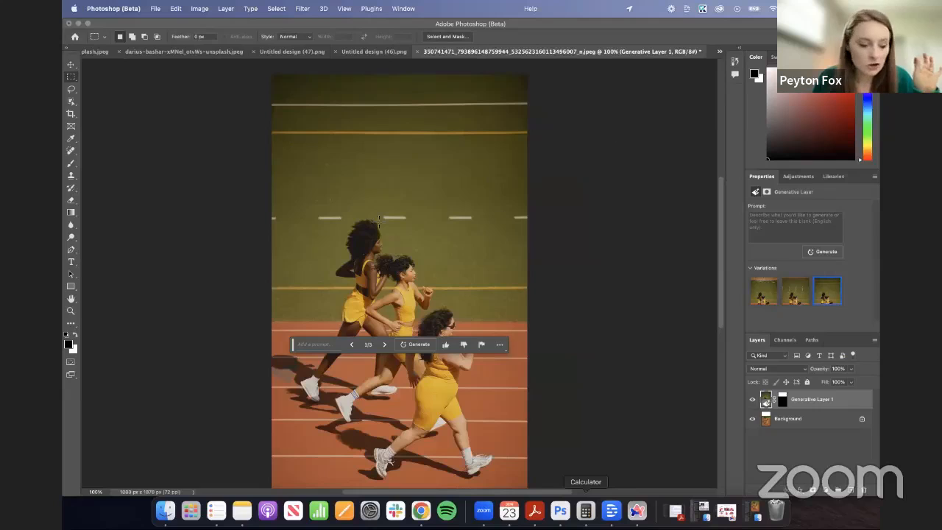
pyautogui.click(71, 113)
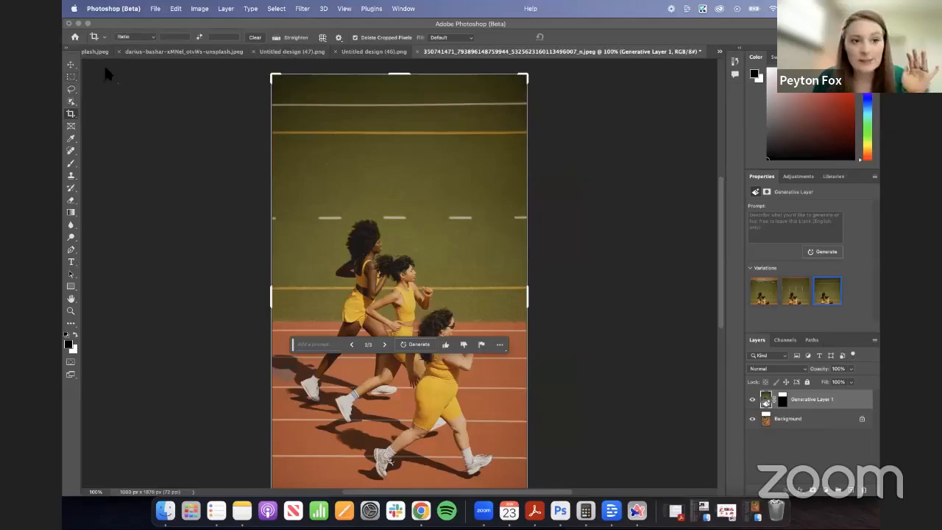
pyautogui.click(70, 77)
pyautogui.moveTo(231, 67); pyautogui.dragTo(595, 224)
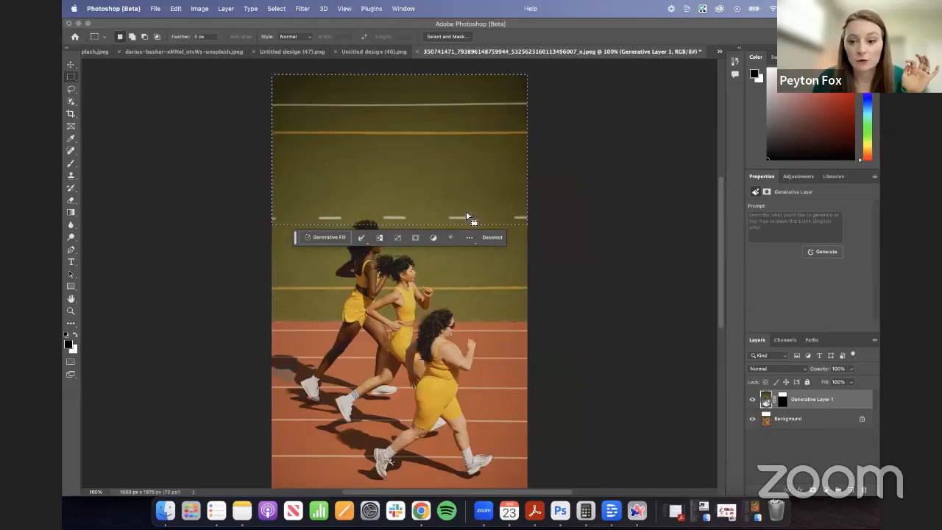
pyautogui.click(70, 64)
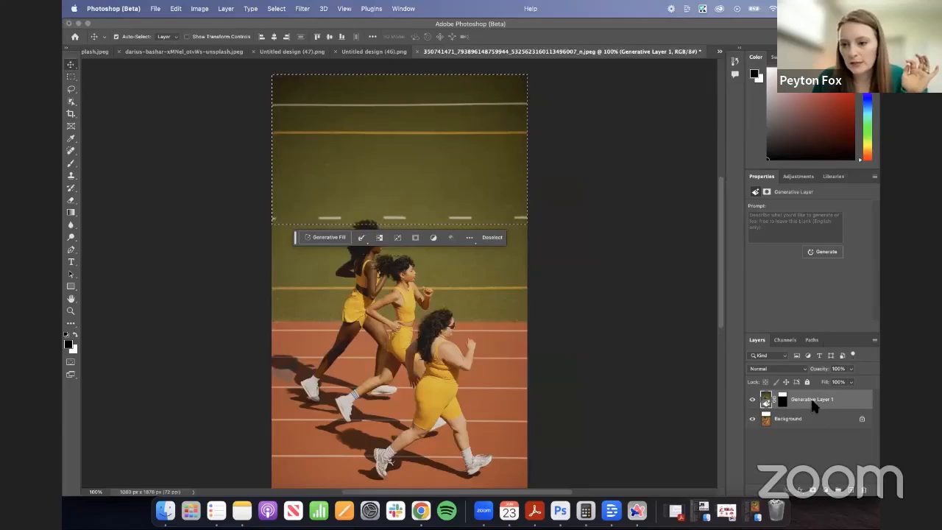
pyautogui.click(70, 76)
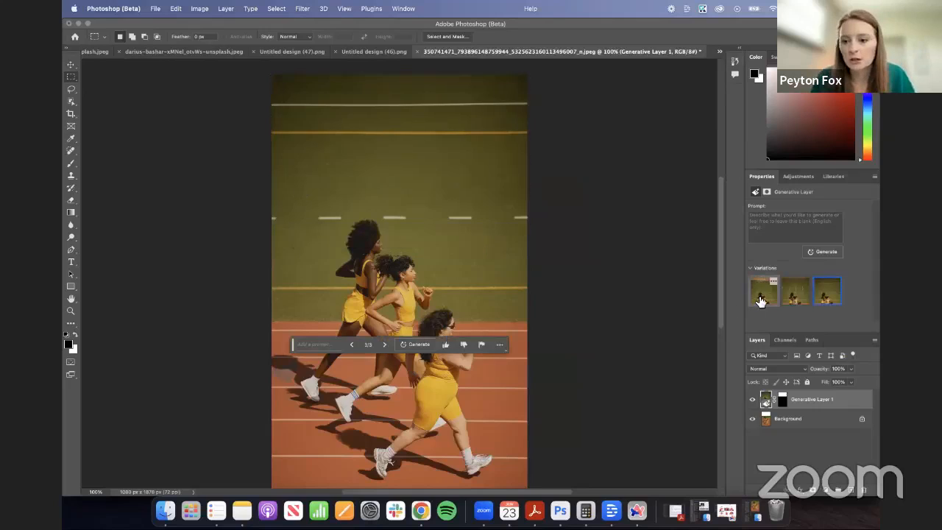
# - Compare the three Generative Layer variations of the extended grass, keep the third one, and minimise Photoshop
pyautogui.click(760, 301)
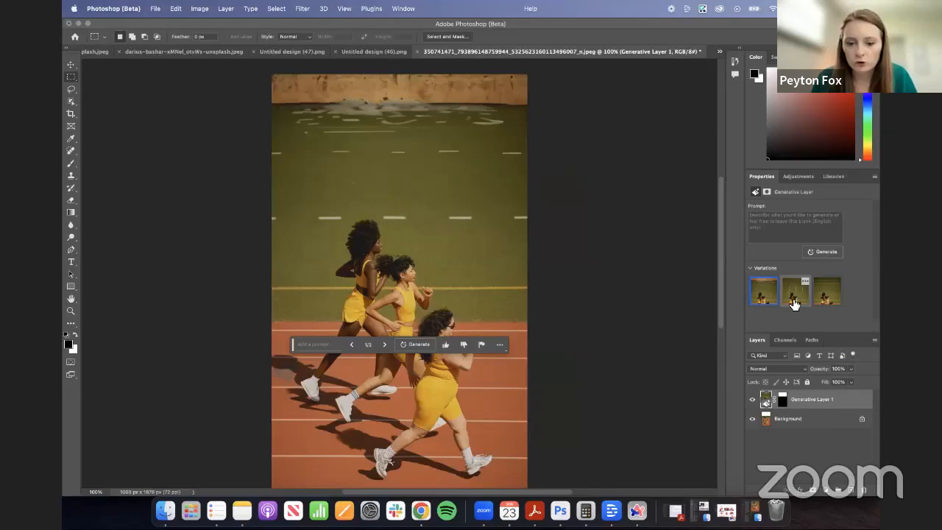
pyautogui.click(793, 303)
pyautogui.click(826, 306)
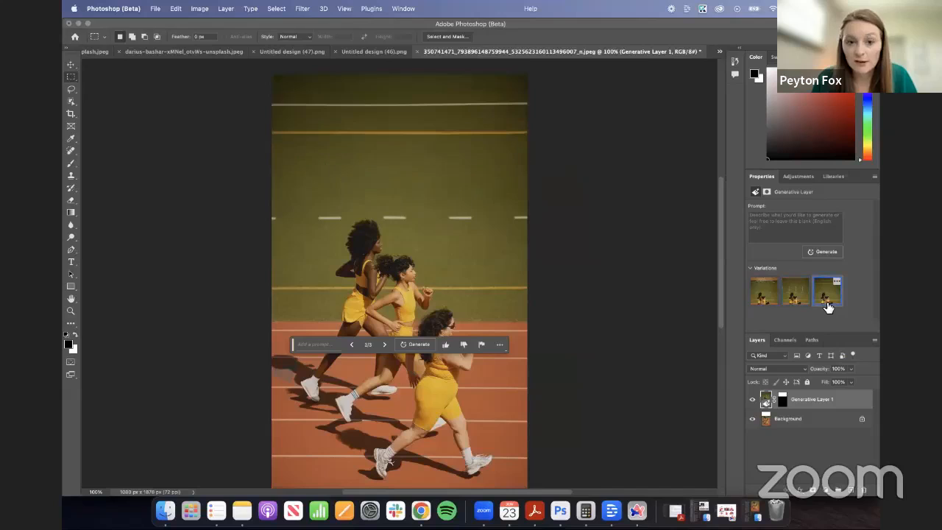
pyautogui.click(78, 23)
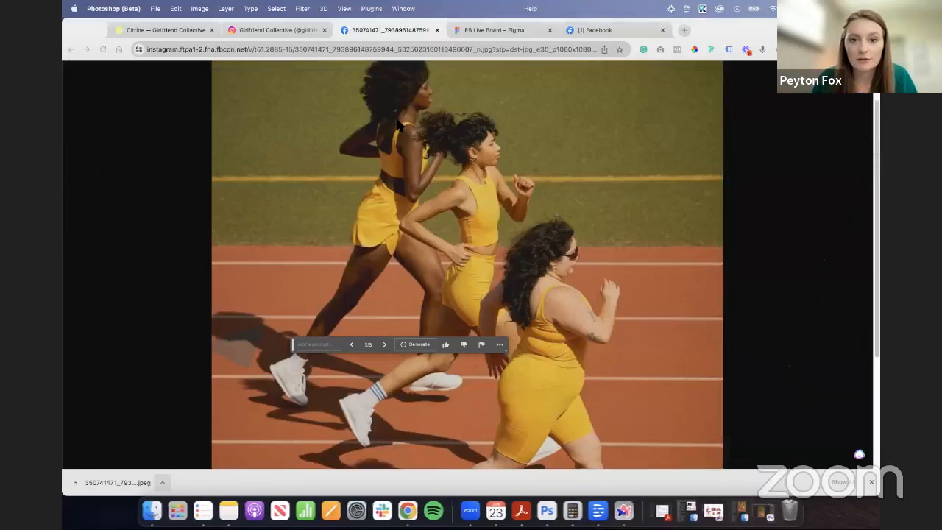
# - Switch to the Figma board, place the extended running photo in Frame 1, and scale it to 602 × 906 at X 0, Y -53
pyautogui.click(483, 32)
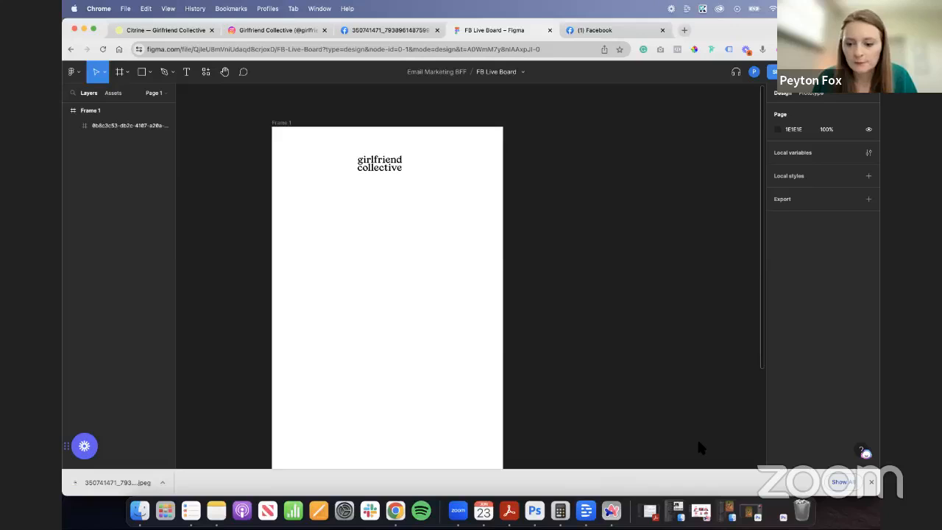
pyautogui.press('super+v')
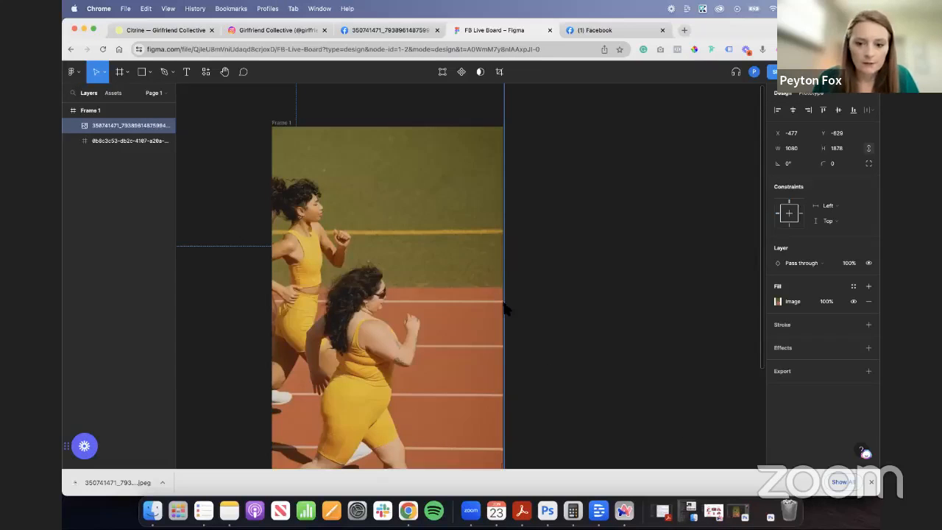
pyautogui.moveTo(502, 311); pyautogui.dragTo(411, 351)
pyautogui.moveTo(351, 317); pyautogui.dragTo(413, 331)
pyautogui.moveTo(474, 329); pyautogui.dragTo(439, 335)
pyautogui.moveTo(475, 378); pyautogui.dragTo(505, 382)
pyautogui.moveTo(302, 361); pyautogui.dragTo(272, 361)
pyautogui.moveTo(445, 295); pyautogui.dragTo(446, 311)
pyautogui.scroll(-2, 446, 311)
pyautogui.scroll(2, 446, 311)
pyautogui.scroll(-5, 373, 276)
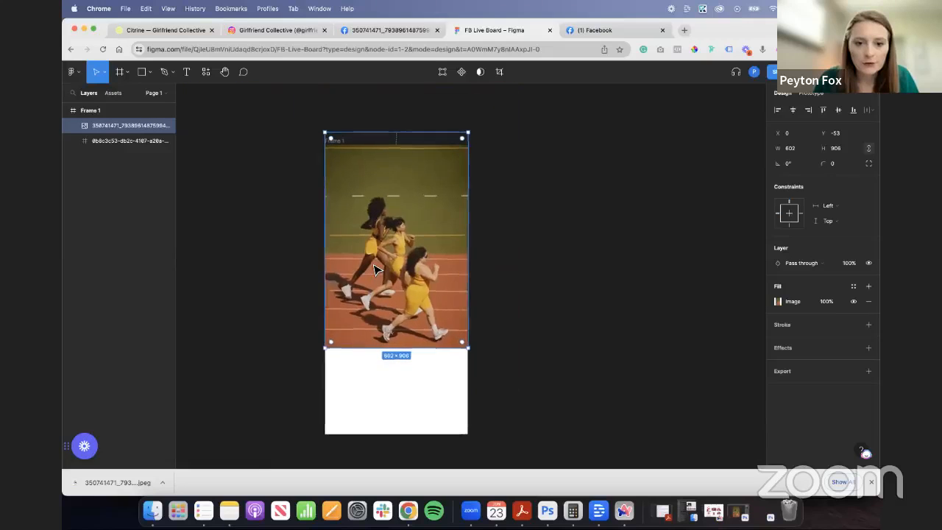
# - Send the running photo behind the Girlfriend Collective logo and centre the logo horizontally in the frame
pyautogui.scroll(3, 376, 271)
pyautogui.press('super+bracketleft')
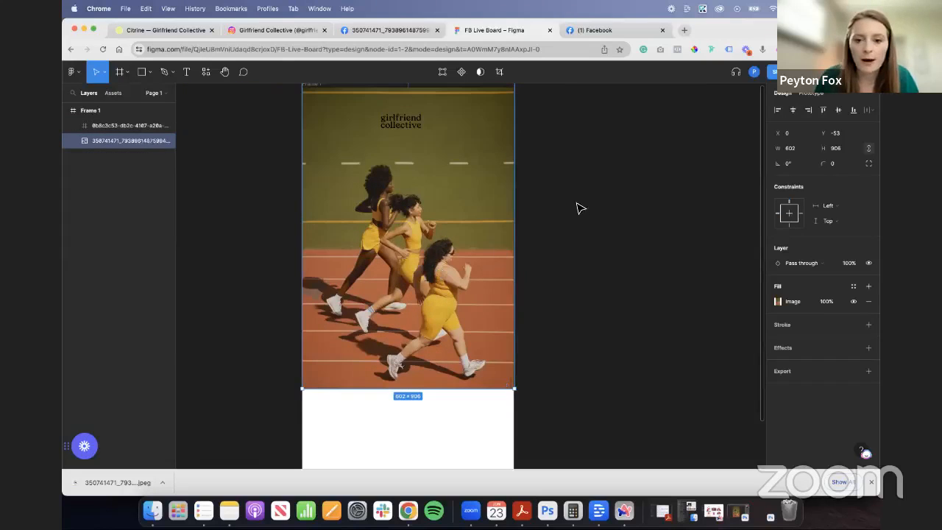
pyautogui.click(562, 221)
pyautogui.moveTo(421, 127); pyautogui.dragTo(412, 124)
pyautogui.click(572, 182)
pyautogui.scroll(3, 456, 185)
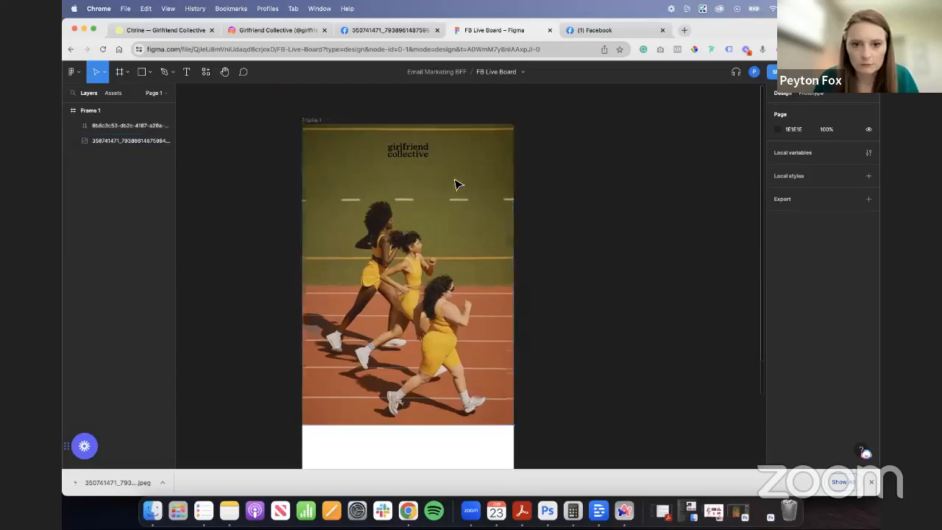
pyautogui.scroll(2, 414, 235)
pyautogui.scroll(-2, 450, 265)
pyautogui.scroll(-2, 451, 265)
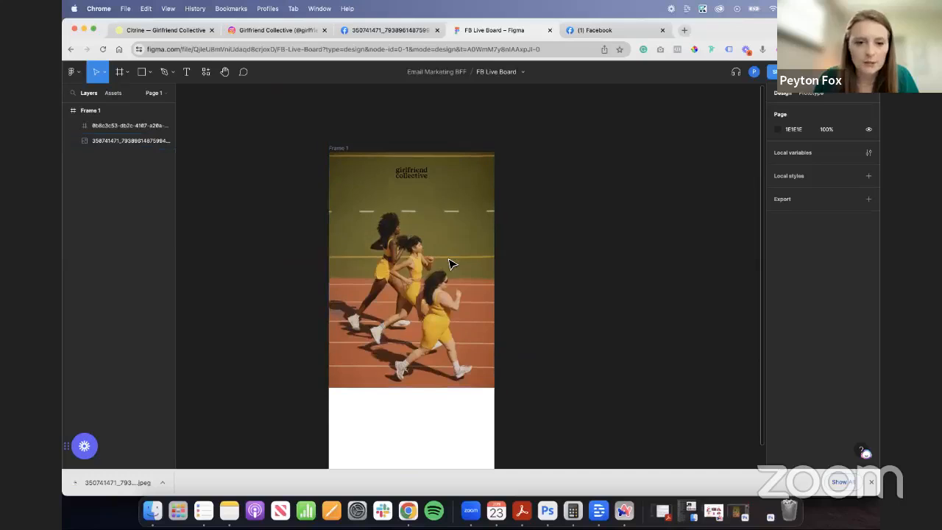
# - Return to the Instagram running post and close the developer tools
pyautogui.click(303, 30)
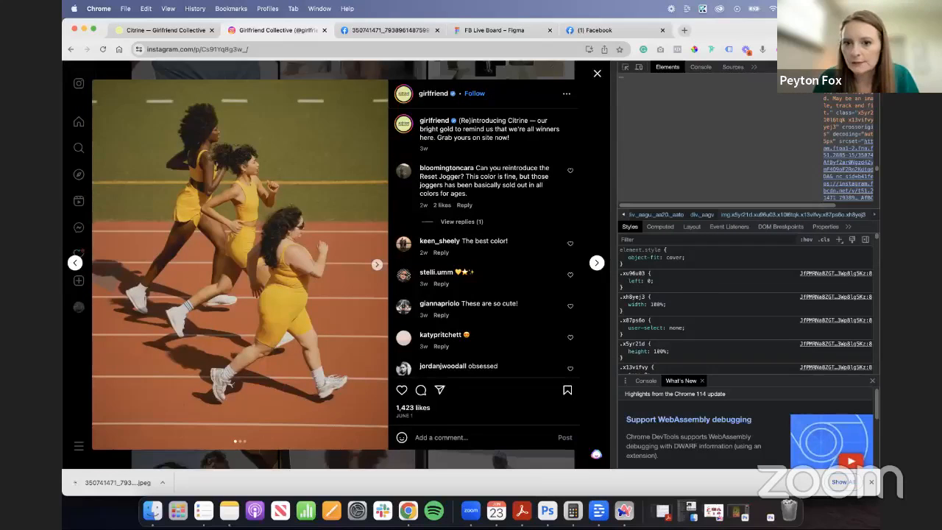
pyautogui.press('super+alt+i')
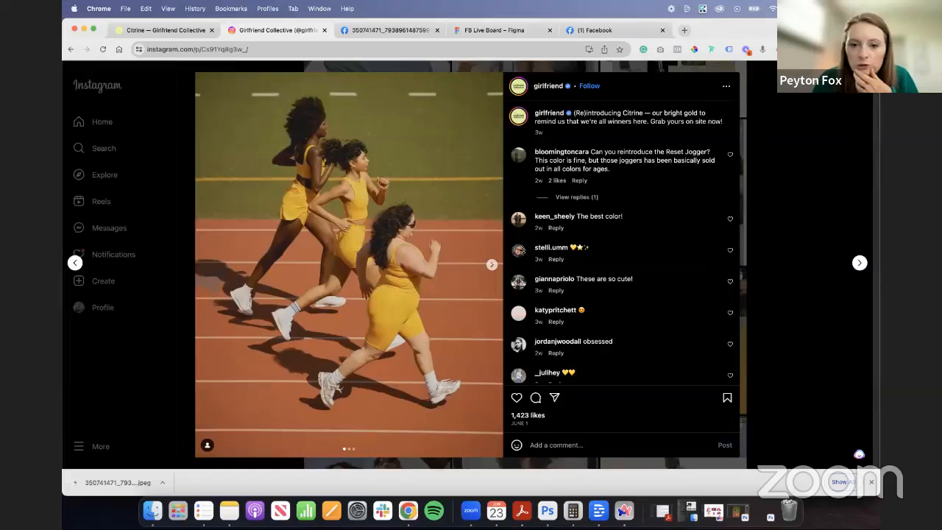
# - Browse the other Citrine posts on the Girlfriend Collective Instagram profile, including the giveaway carousel, for more usable email images
pyautogui.press('Escape')
pyautogui.click(677, 236)
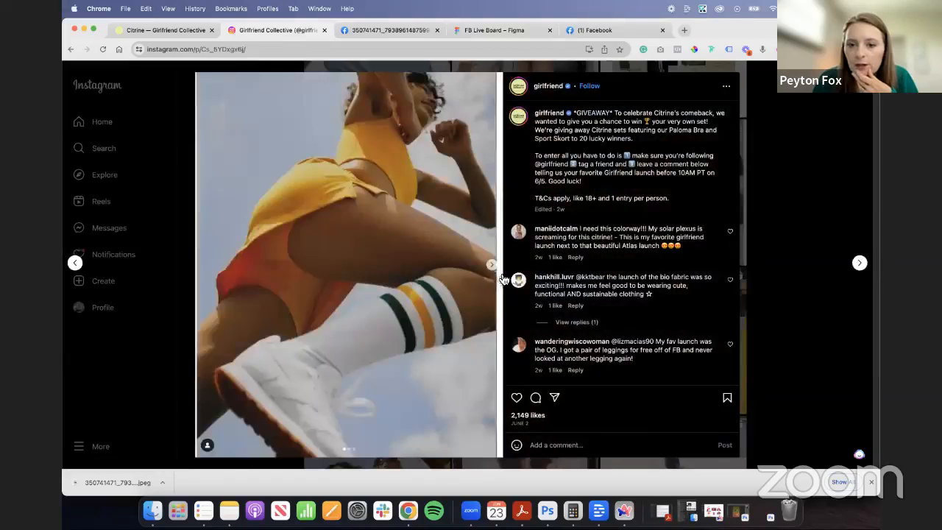
pyautogui.click(492, 265)
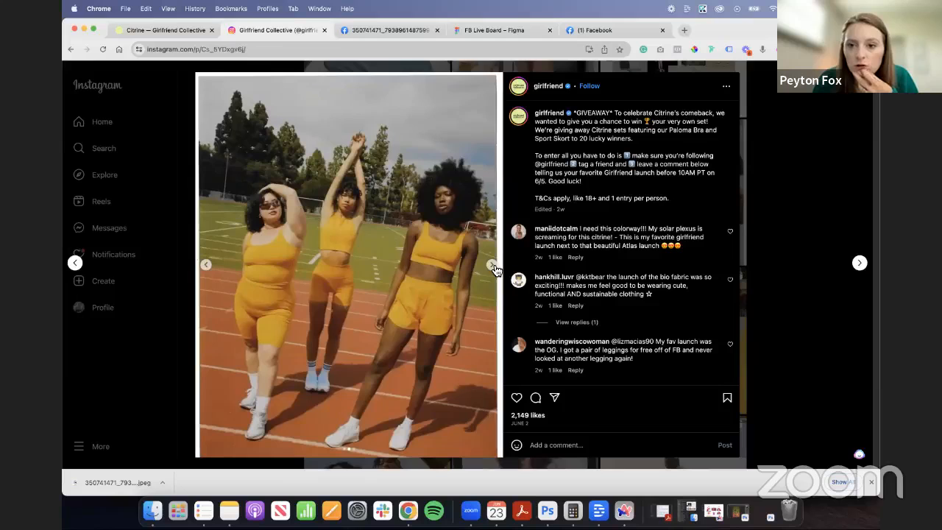
pyautogui.click(493, 266)
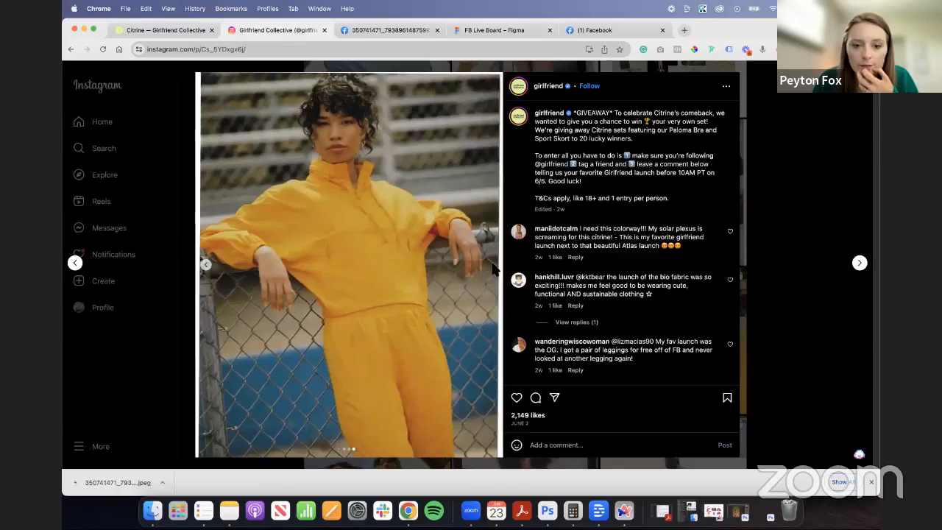
pyautogui.click(206, 269)
pyautogui.press('Escape')
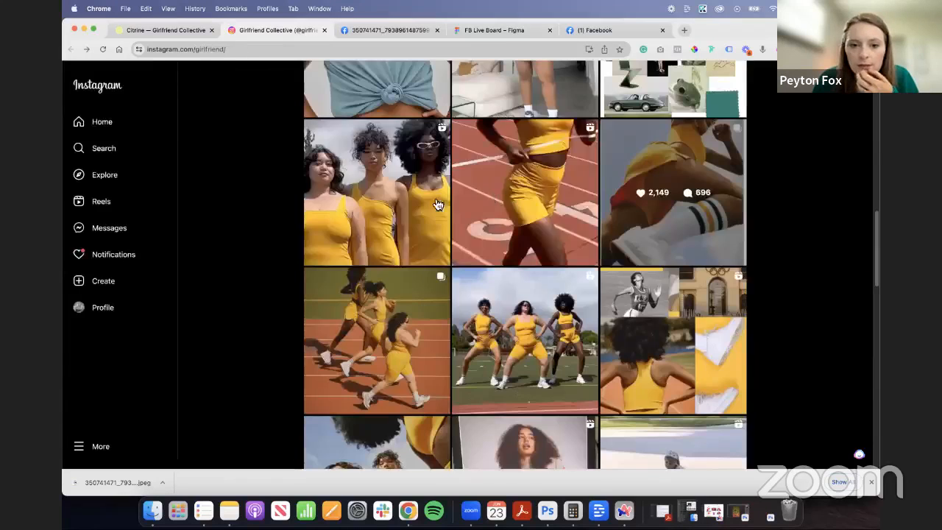
pyautogui.click(504, 249)
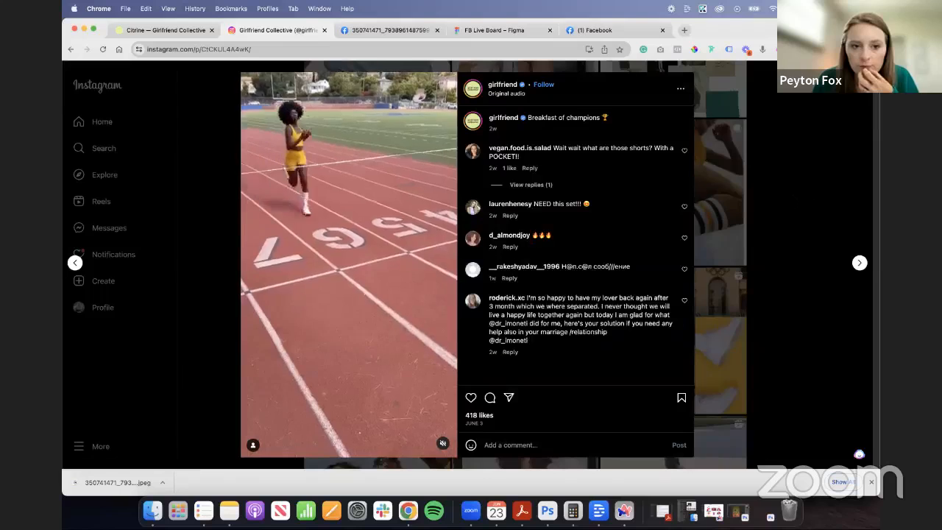
pyautogui.click(788, 204)
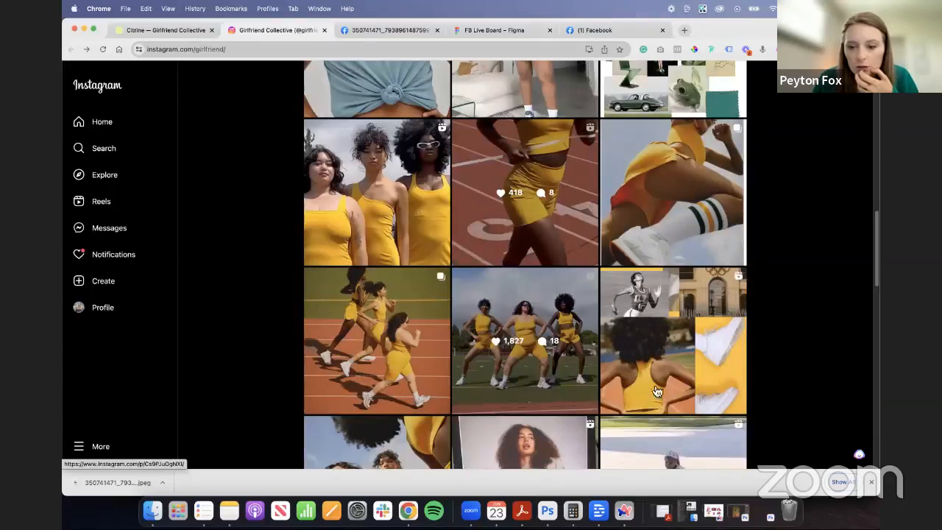
pyautogui.scroll(-5, 393, 354)
pyautogui.click(386, 378)
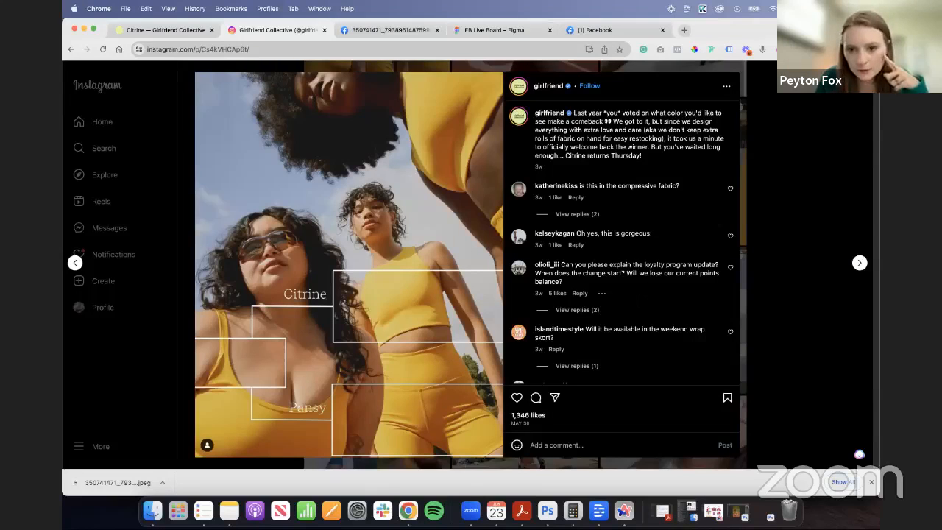
# - Switch to the Figma board and add a white "LOREM IPSUM" heading below the logo in Frame 1 at font size 32
pyautogui.click(482, 28)
pyautogui.moveTo(447, 344); pyautogui.dragTo(434, 362)
pyautogui.click(257, 214)
pyautogui.click(190, 75)
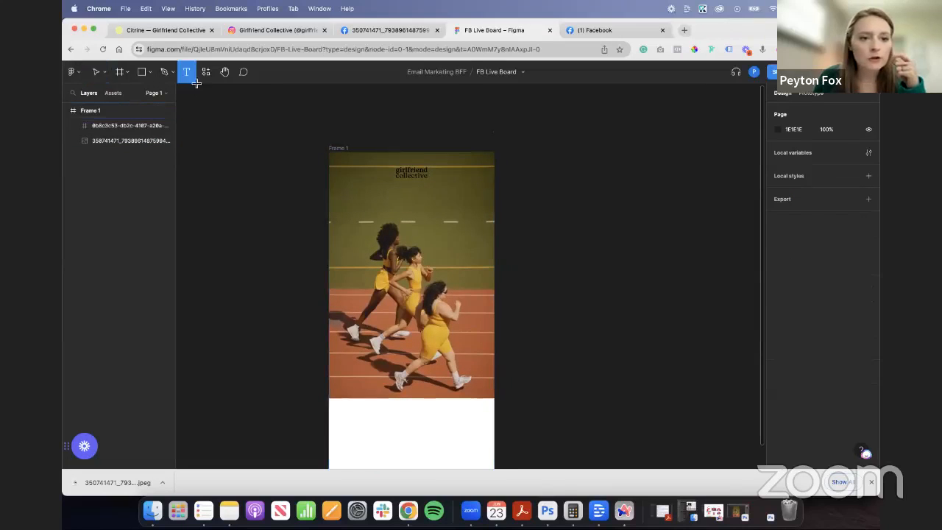
pyautogui.click(405, 207)
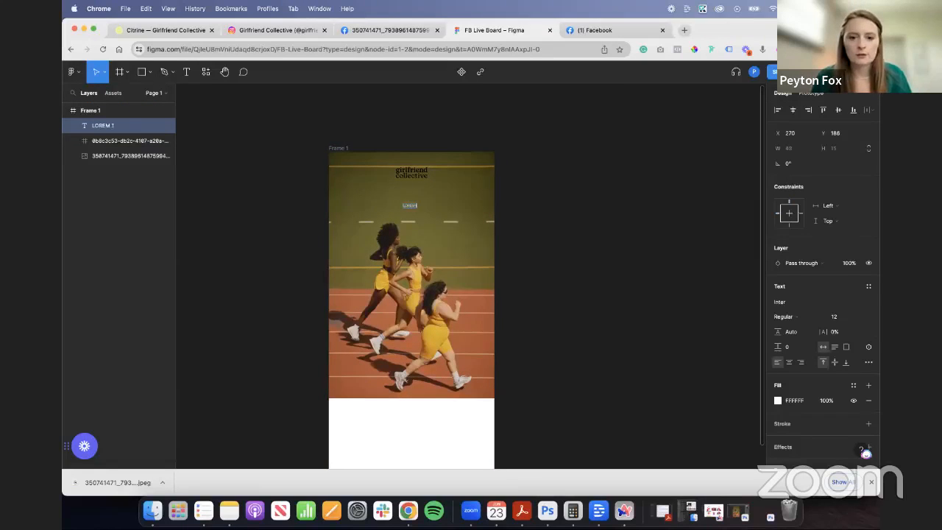
pyautogui.scroll(5, 434, 220)
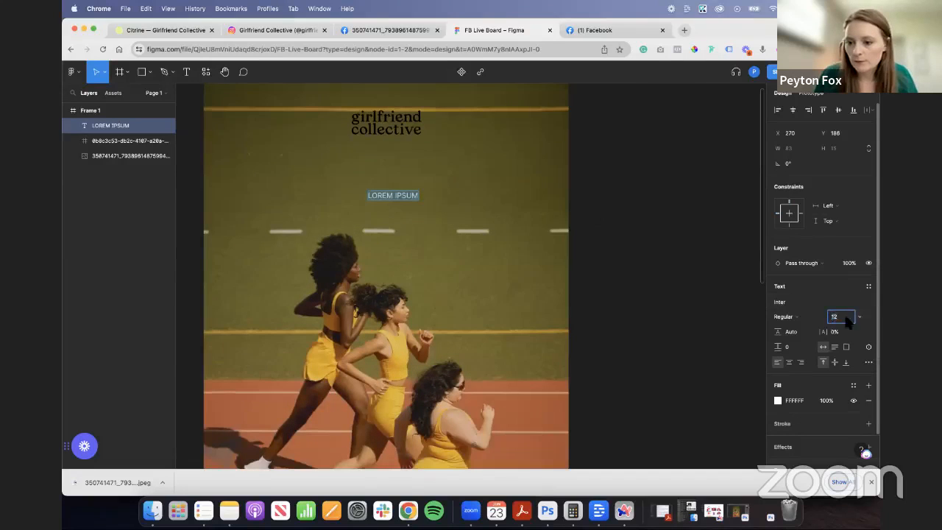
pyautogui.click(858, 316)
pyautogui.click(846, 391)
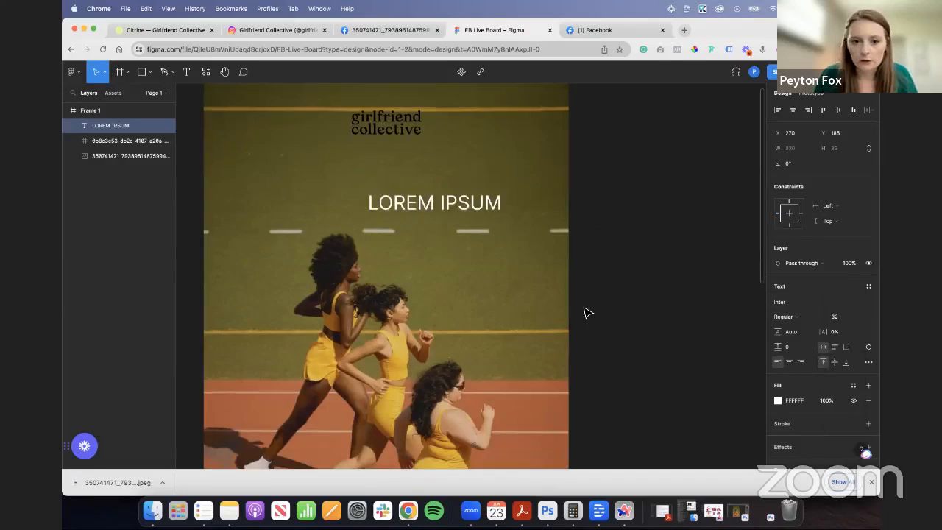
# - Give the "LOREM IPSUM" heading a bolder weight and centre it just beneath the Girlfriend Collective logo
pyautogui.click(796, 319)
pyautogui.click(806, 352)
pyautogui.moveTo(477, 207); pyautogui.dragTo(412, 181)
pyautogui.click(577, 245)
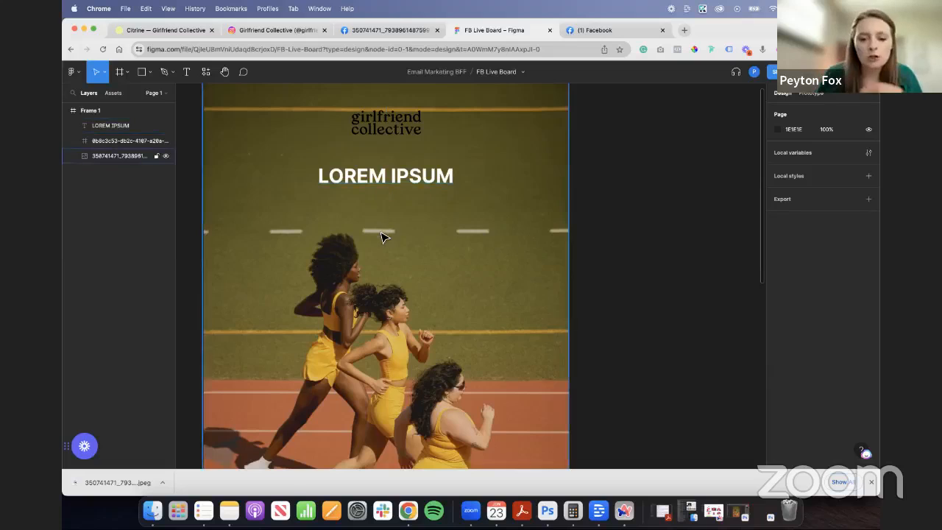
# - Return to the Instagram profile, open the running post, and show the second photo in its carousel
pyautogui.scroll(-10, 383, 236)
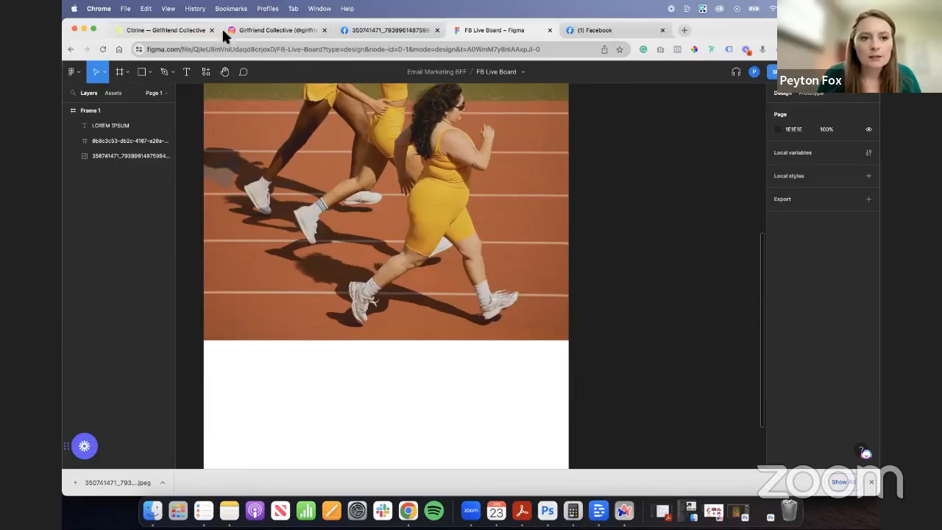
pyautogui.click(254, 29)
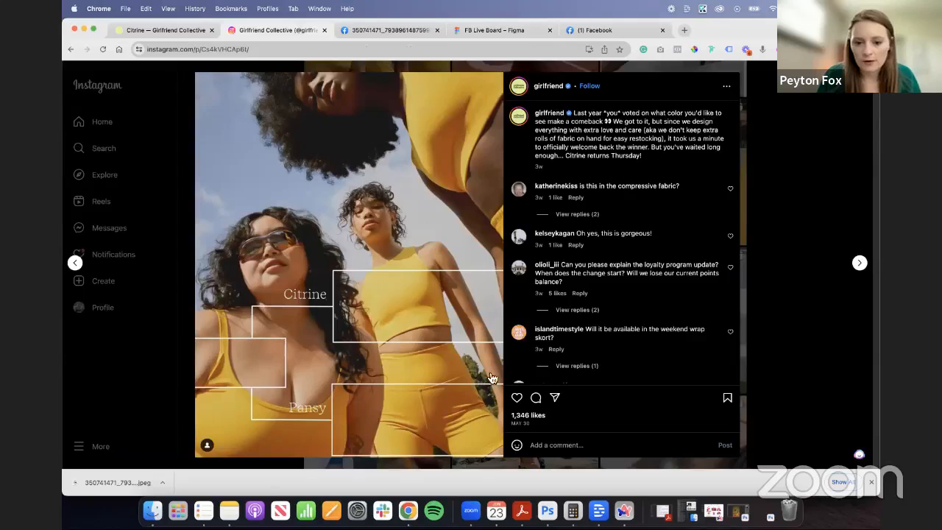
pyautogui.click(744, 286)
pyautogui.scroll(2, 545, 245)
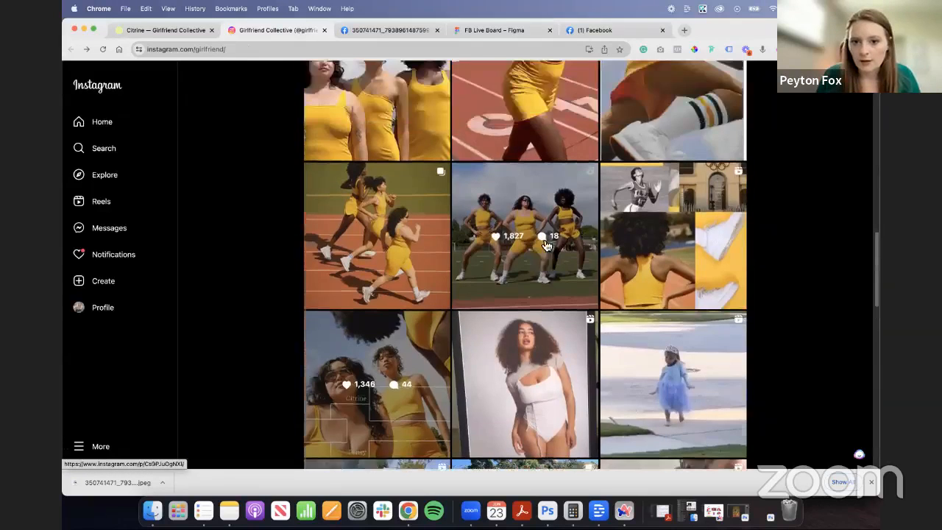
pyautogui.scroll(5, 545, 244)
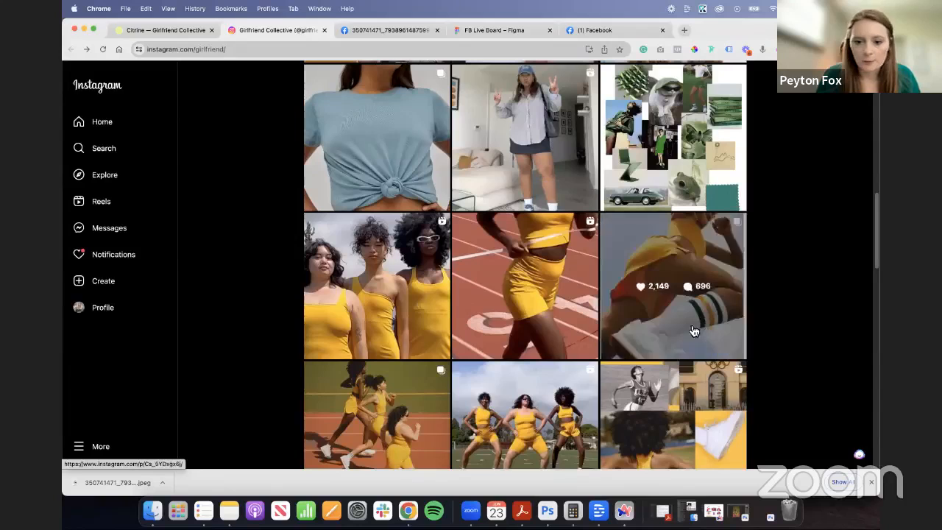
pyautogui.scroll(-5, 403, 292)
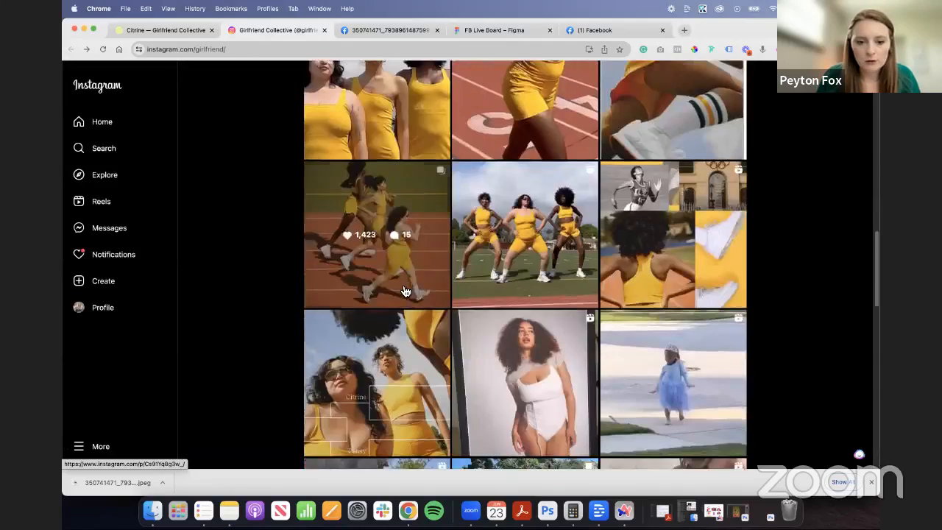
pyautogui.click(403, 291)
pyautogui.click(491, 266)
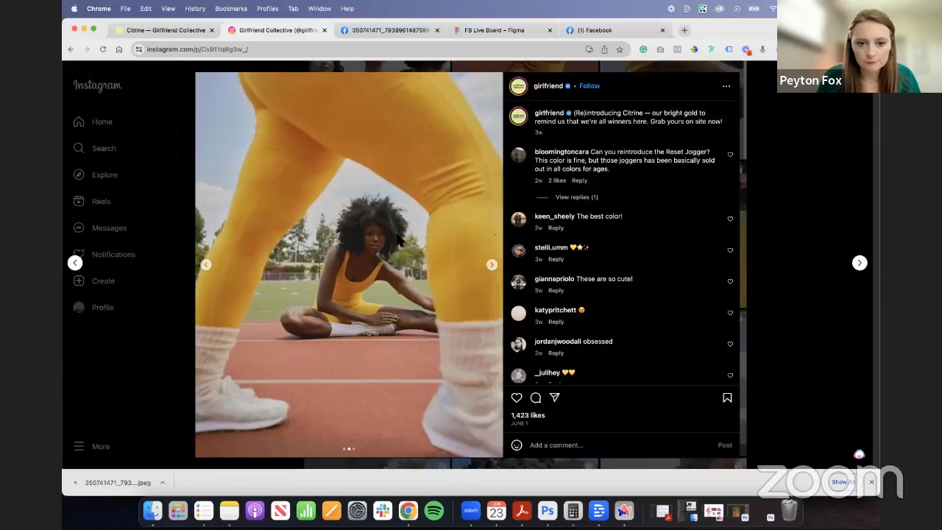
# - Inspect the stretching photo in the developer tools, locate its image source link, and open it in a new tab
pyautogui.rightClick(398, 235)
pyautogui.click(442, 377)
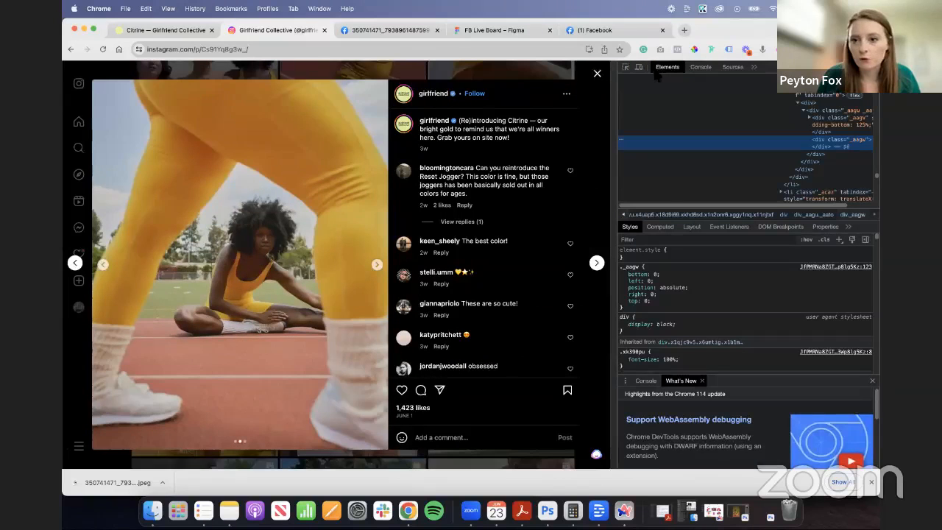
pyautogui.click(626, 67)
pyautogui.click(310, 232)
pyautogui.click(824, 132)
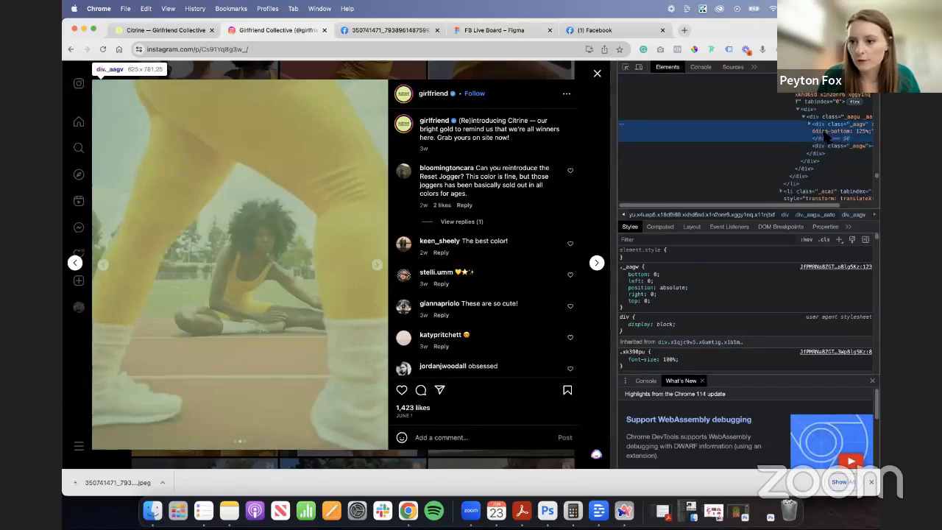
pyautogui.click(809, 124)
pyautogui.click(839, 173)
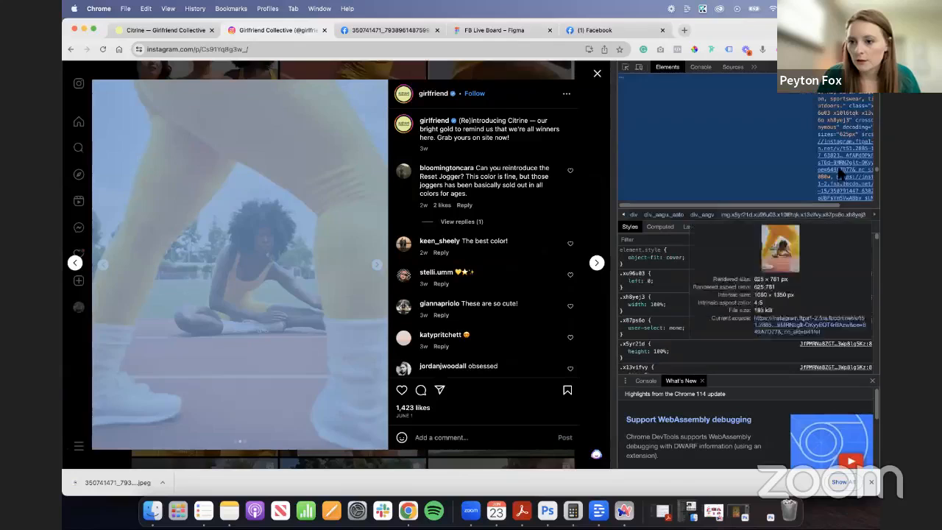
pyautogui.moveTo(844, 163)
pyautogui.click(812, 282)
# - Save the stretching photo as a JPEG and place it in Frame 1 on the Figma board at about 305 × 382
pyautogui.rightClick(430, 253)
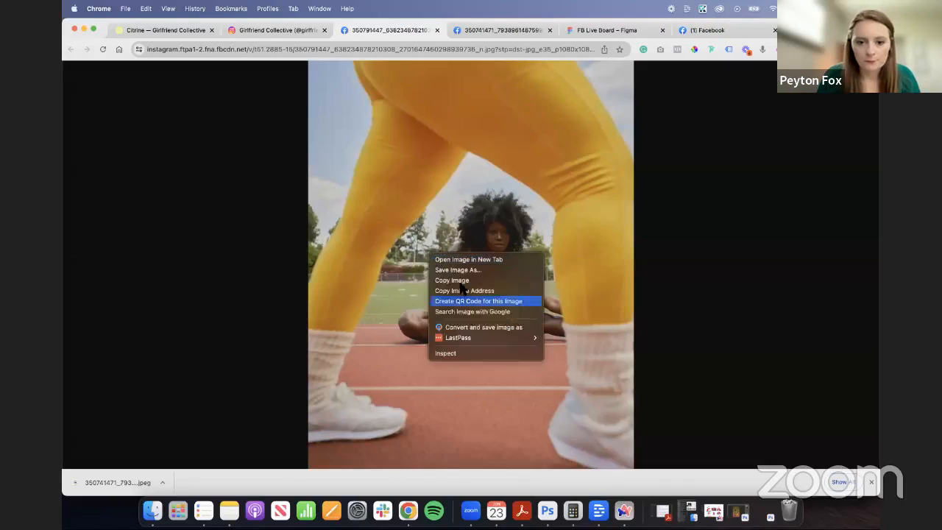
pyautogui.click(488, 328)
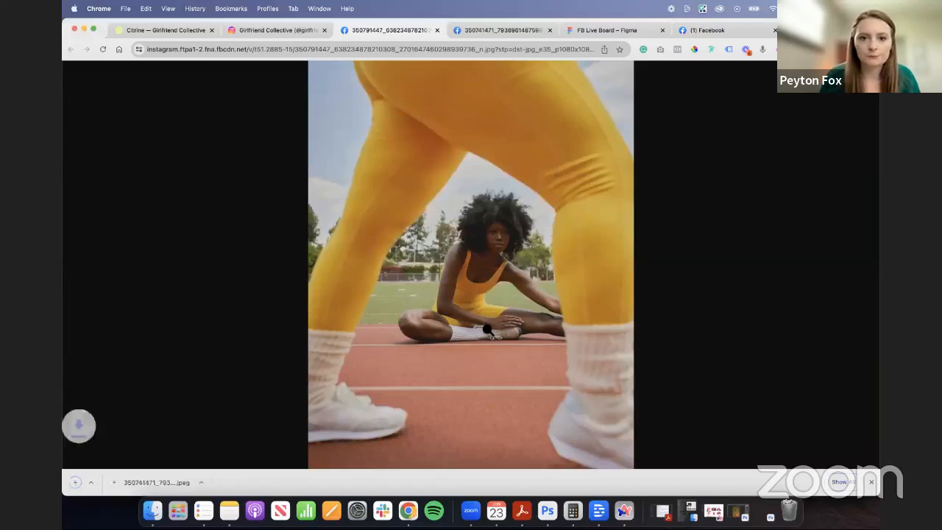
pyautogui.click(608, 30)
pyautogui.moveTo(140, 487); pyautogui.dragTo(548, 344)
pyautogui.scroll(-3, 594, 337)
pyautogui.moveTo(621, 359); pyautogui.dragTo(512, 368)
pyautogui.scroll(-3, 548, 324)
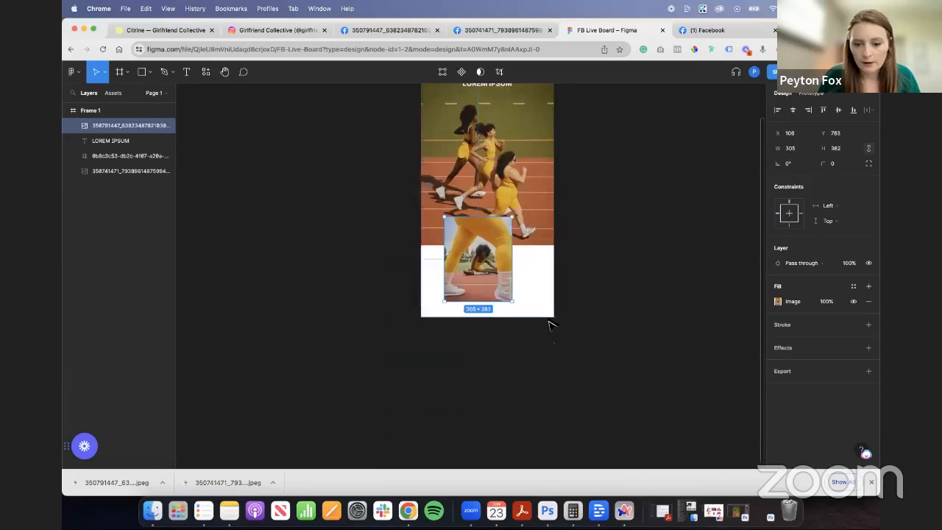
# - Extend Frame 1 downwards to a height of about 2732 to make room for more email content
pyautogui.scroll(3, 441, 189)
pyautogui.click(425, 193)
pyautogui.scroll(-4, 512, 296)
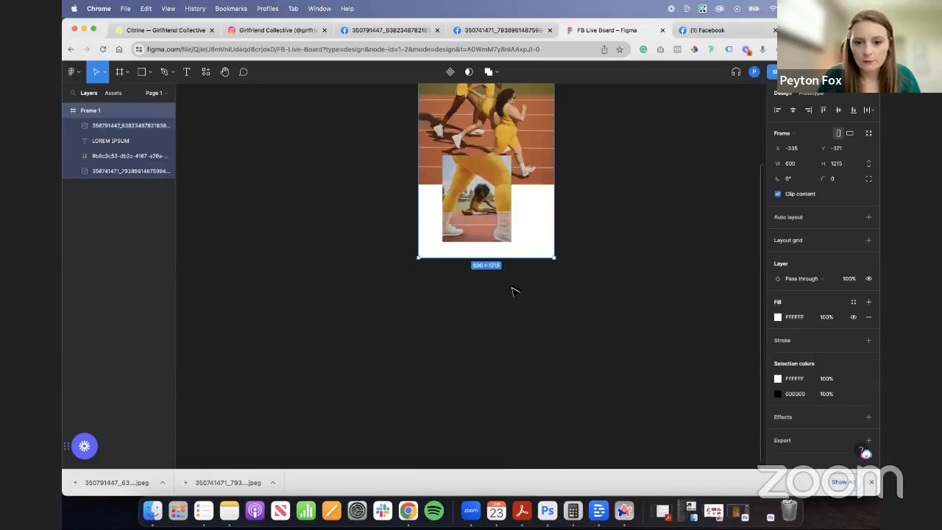
pyautogui.moveTo(512, 264); pyautogui.dragTo(488, 468)
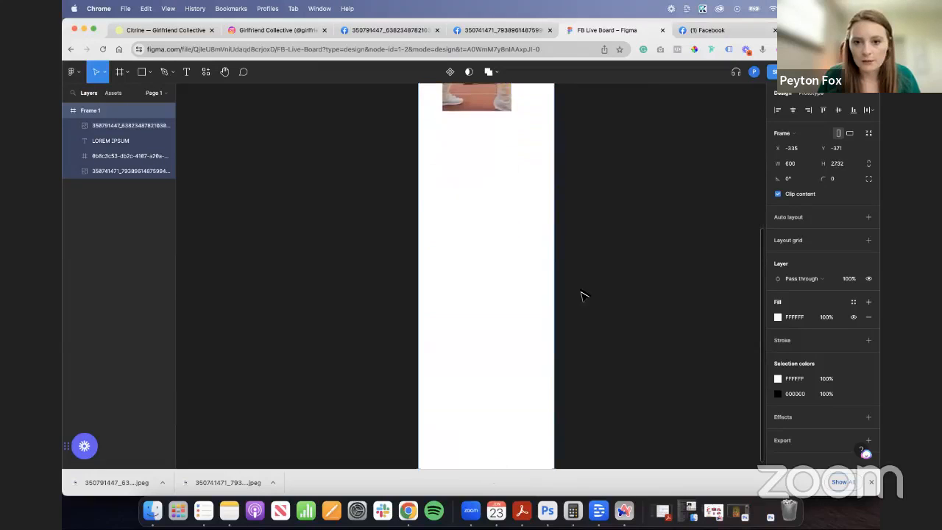
# - Move the stretching photo into the white area below the hero image and centre it horizontally in Frame 1
pyautogui.scroll(3, 587, 291)
pyautogui.moveTo(487, 243); pyautogui.dragTo(496, 305)
pyautogui.scroll(2, 576, 232)
pyautogui.click(617, 270)
pyautogui.scroll(3, 581, 254)
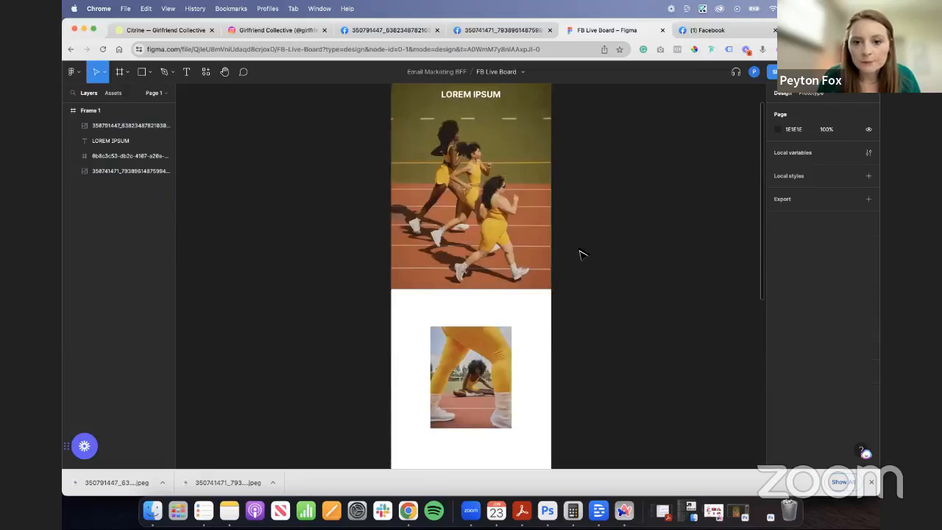
pyautogui.scroll(3, 579, 259)
pyautogui.scroll(-5, 580, 273)
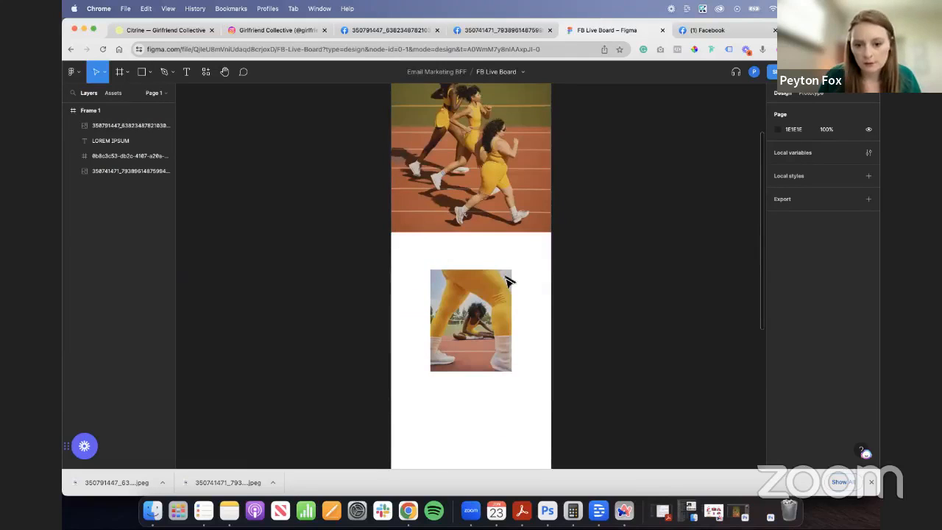
# - Switch to the Citrine collection page and open the Paloma Racerback Bra product page
pyautogui.click(195, 29)
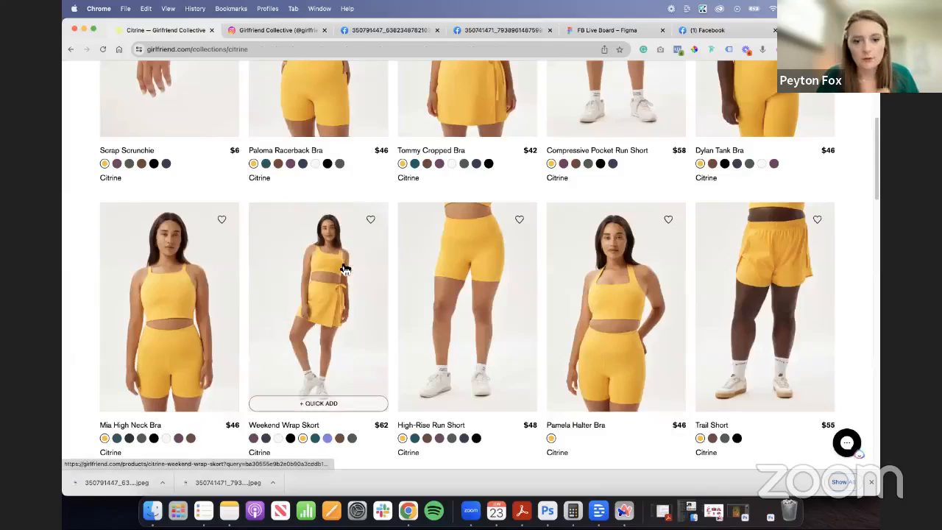
pyautogui.scroll(4, 345, 268)
pyautogui.click(322, 326)
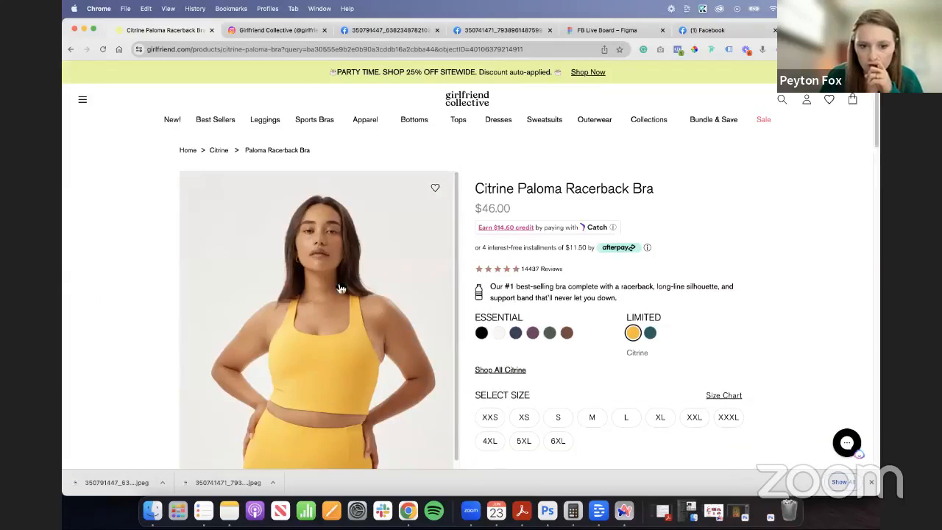
pyautogui.scroll(-3, 339, 287)
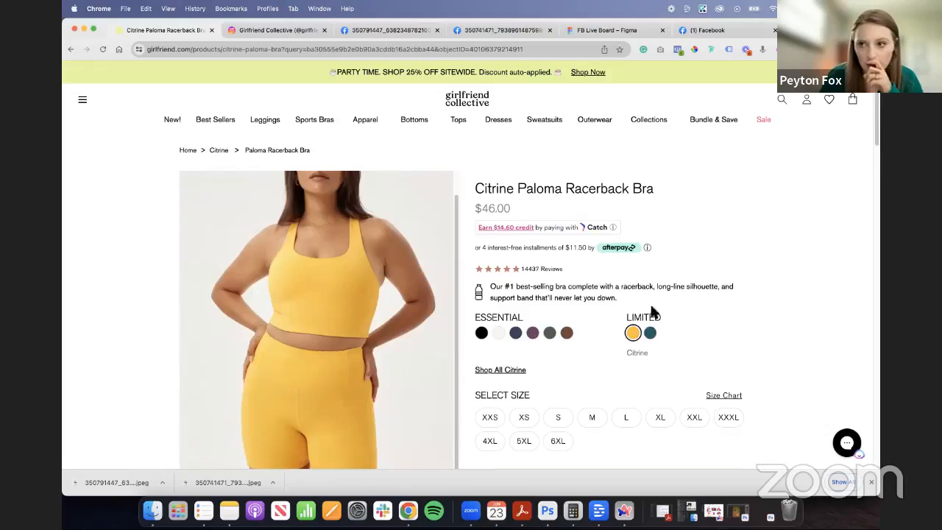
# - Sample the Citrine swatch with the ColorPick Eyedropper, copy its hex code FFBB1D, and return to the Figma board
pyautogui.click(696, 51)
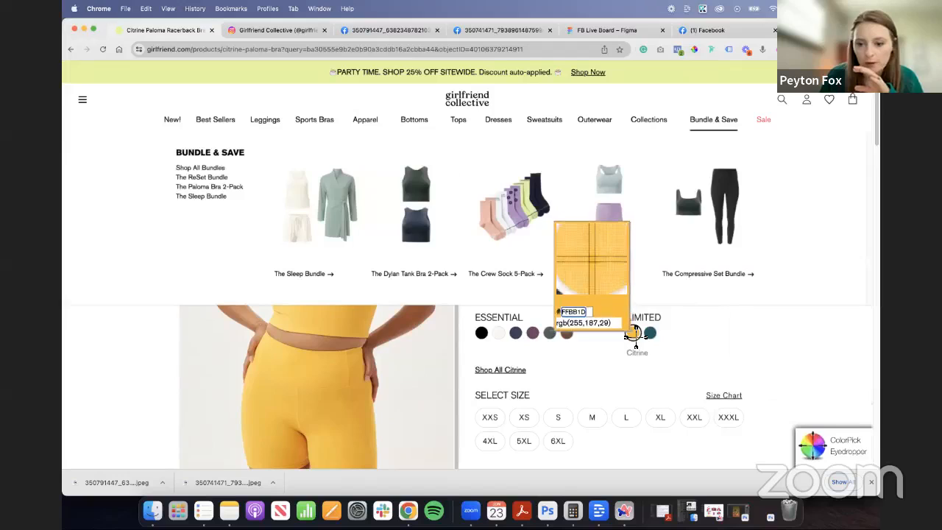
pyautogui.click(634, 333)
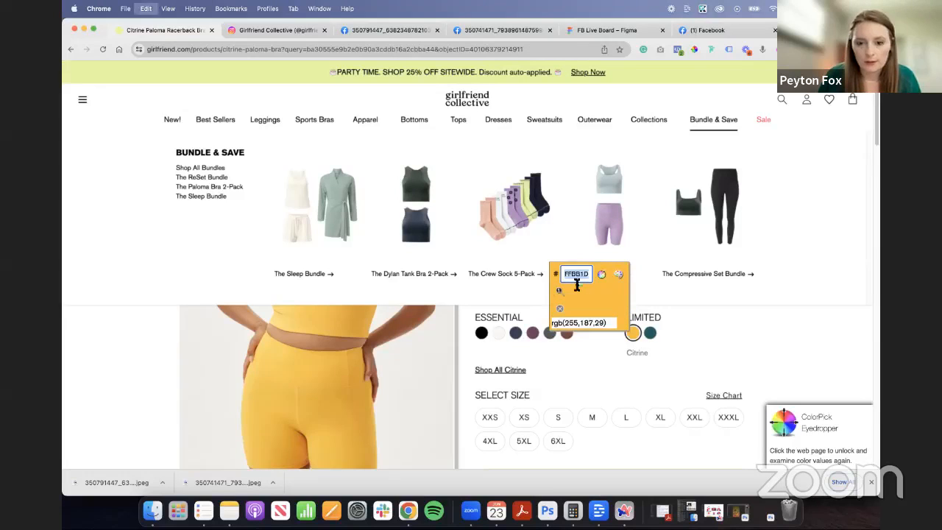
pyautogui.press('Escape')
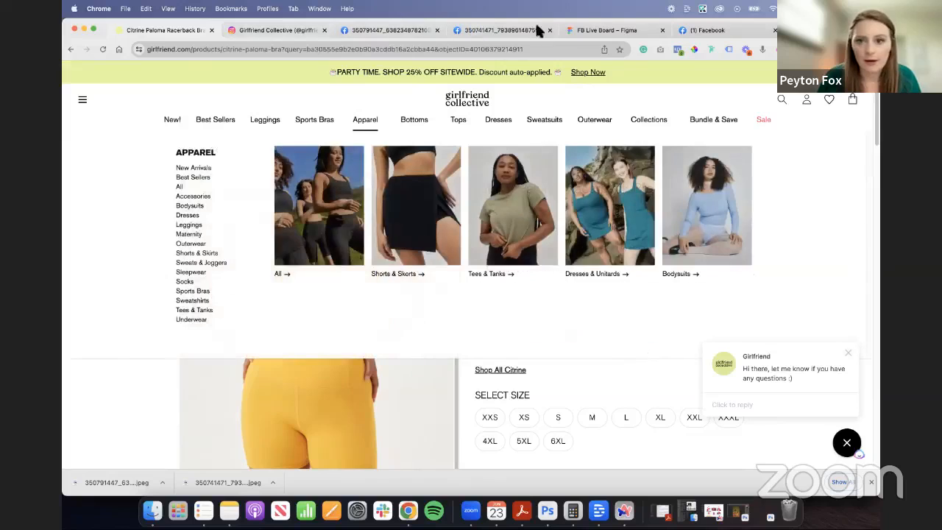
pyautogui.click(631, 29)
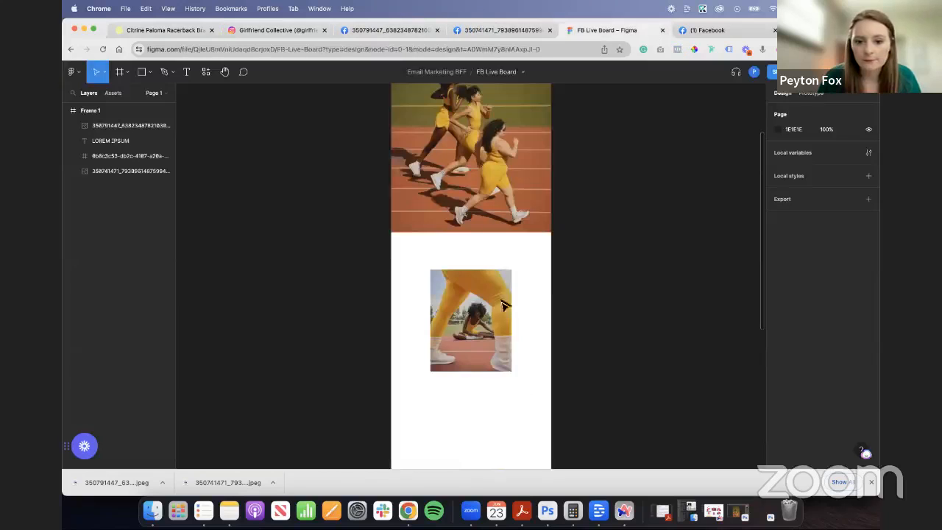
# - Draw a small rectangle beside Frame 1 as a colour swatch and fill it with the copied Citrine hex FFBB1D
pyautogui.click(187, 74)
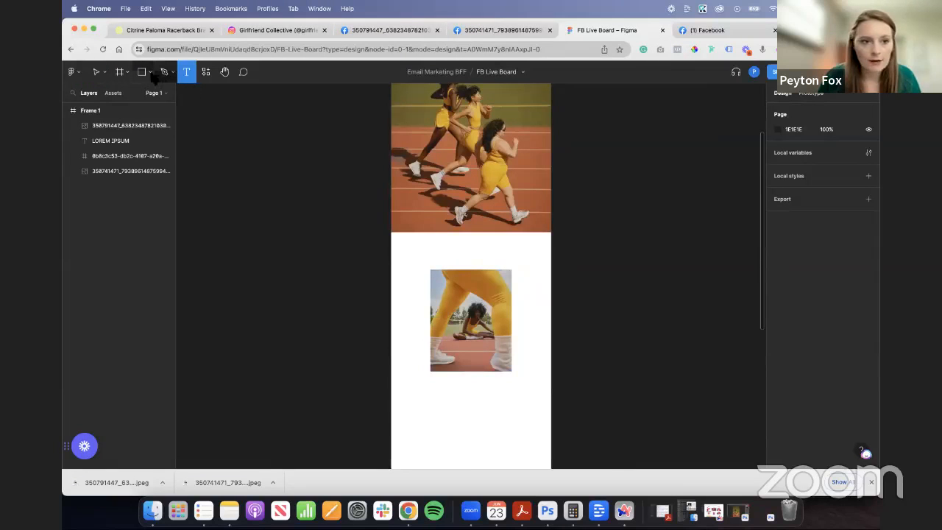
pyautogui.click(144, 73)
pyautogui.moveTo(271, 134)
pyautogui.mouseDown()
pyautogui.moveTo(298, 175)
pyautogui.moveTo(289, 245)
pyautogui.moveTo(352, 255)
pyautogui.mouseUp()
pyautogui.click(794, 242)
pyautogui.write('FFBB1D')
pyautogui.click(354, 278)
pyautogui.click(316, 324)
pyautogui.click(341, 320)
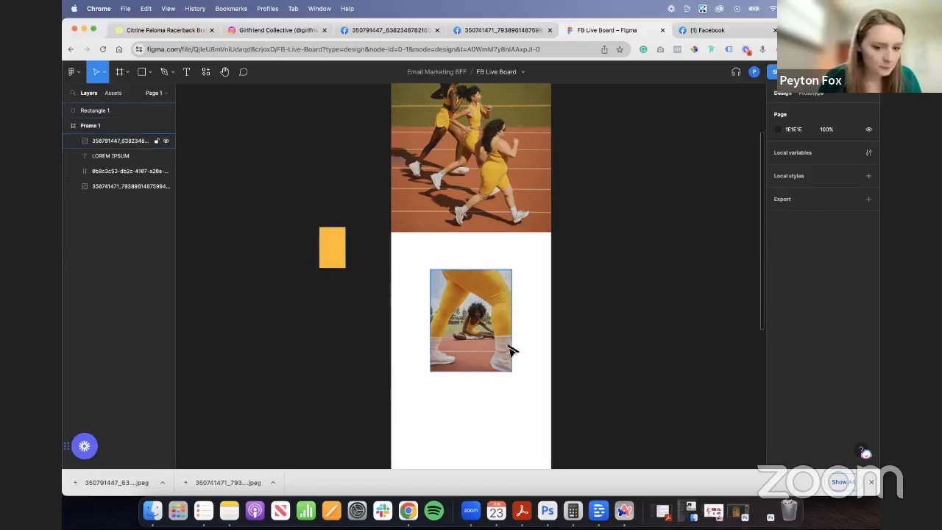
# - Resize the stretching photo to 333 × 417 and reposition it in the white area of Frame 1
pyautogui.click(434, 366)
pyautogui.moveTo(431, 373); pyautogui.dragTo(403, 406)
pyautogui.moveTo(461, 384); pyautogui.dragTo(474, 378)
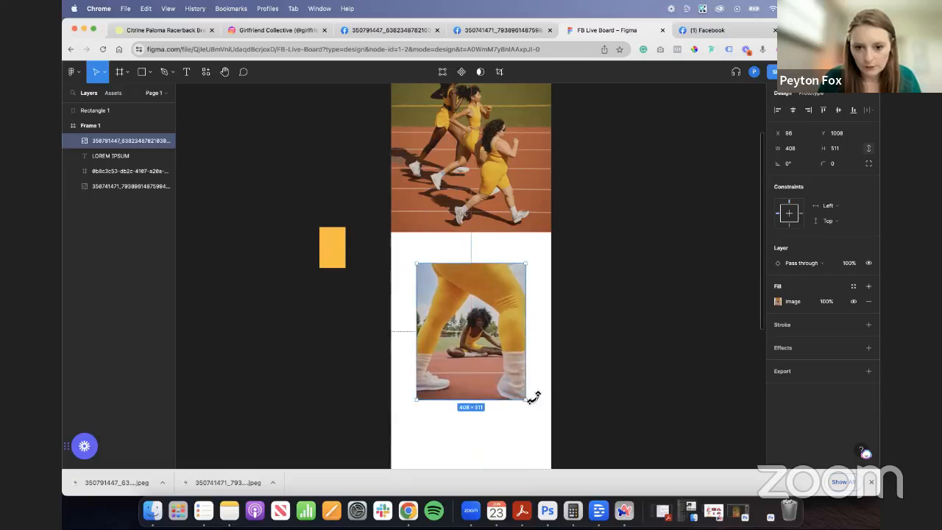
pyautogui.moveTo(525, 399); pyautogui.dragTo(498, 400)
pyautogui.scroll(-2, 540, 287)
pyautogui.moveTo(492, 220); pyautogui.dragTo(491, 233)
pyautogui.click(578, 258)
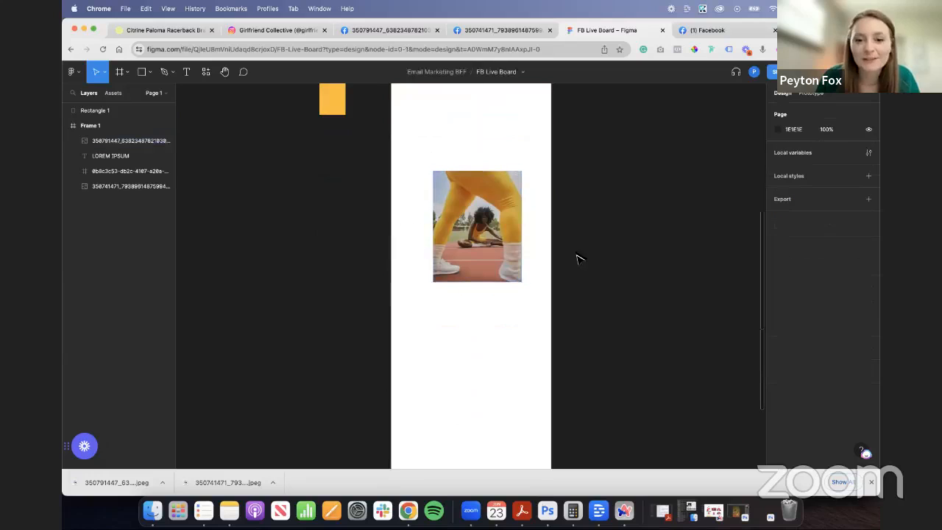
# - Switch to Instagram, look through the running-track post's photos, and close the developer tools and the post
pyautogui.click(271, 30)
pyautogui.click(376, 266)
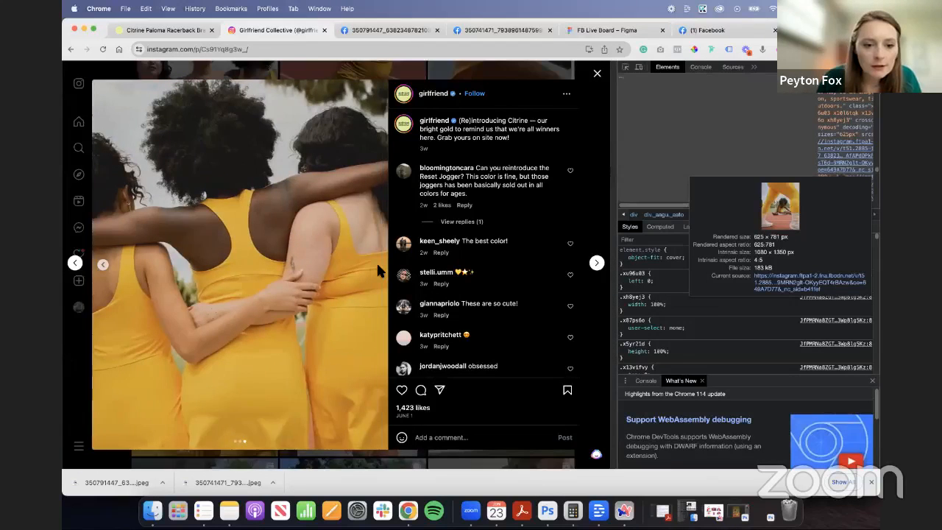
pyautogui.click(104, 265)
pyautogui.click(104, 265)
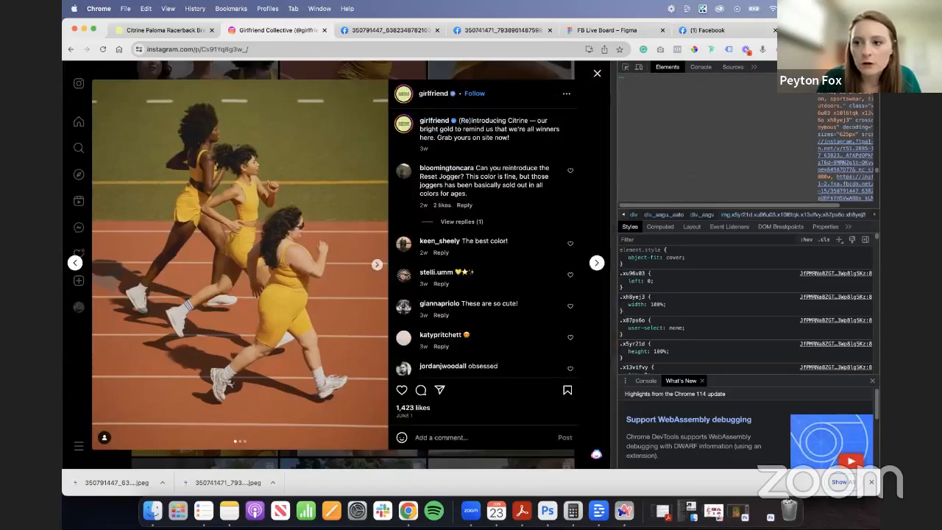
pyautogui.click(871, 66)
pyautogui.click(758, 273)
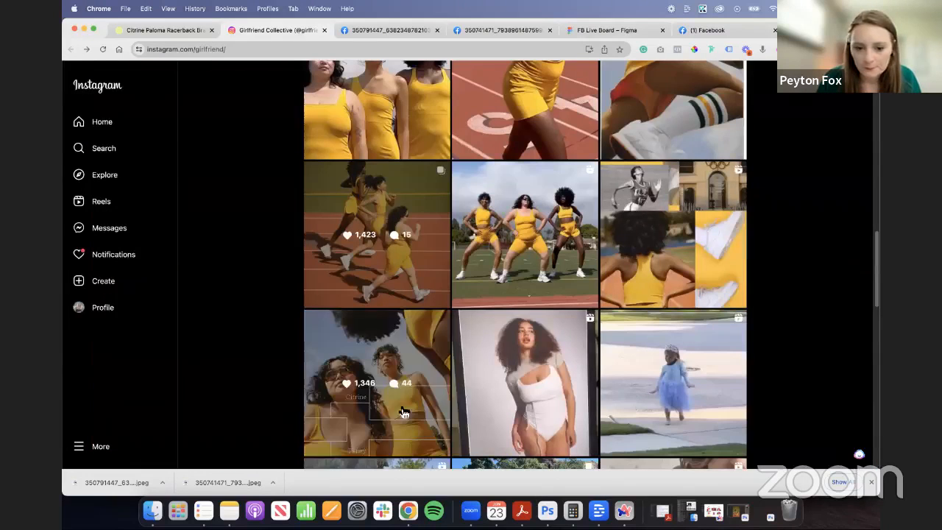
# - Browse the girlfriend profile's Citrine posts, including the giveaway carousel, for another photo for the email
pyautogui.scroll(2, 411, 254)
pyautogui.scroll(1, 473, 280)
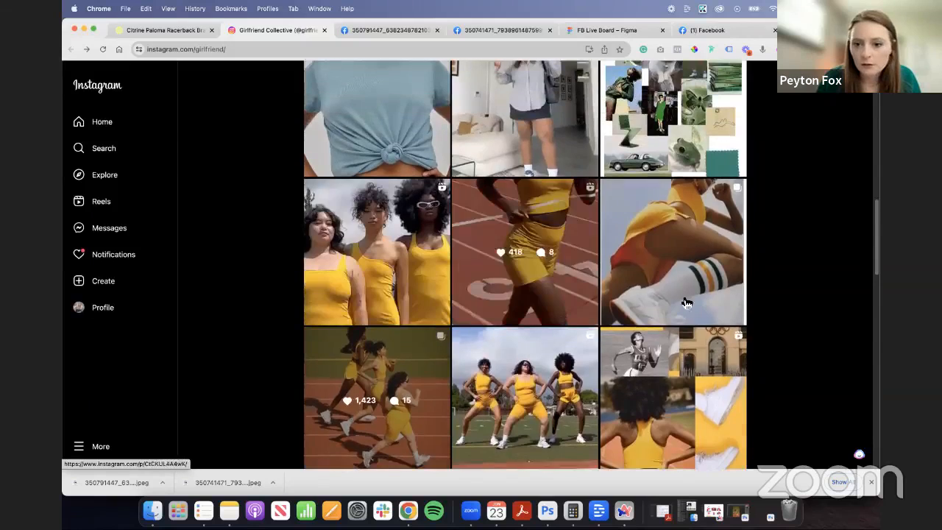
pyautogui.click(685, 302)
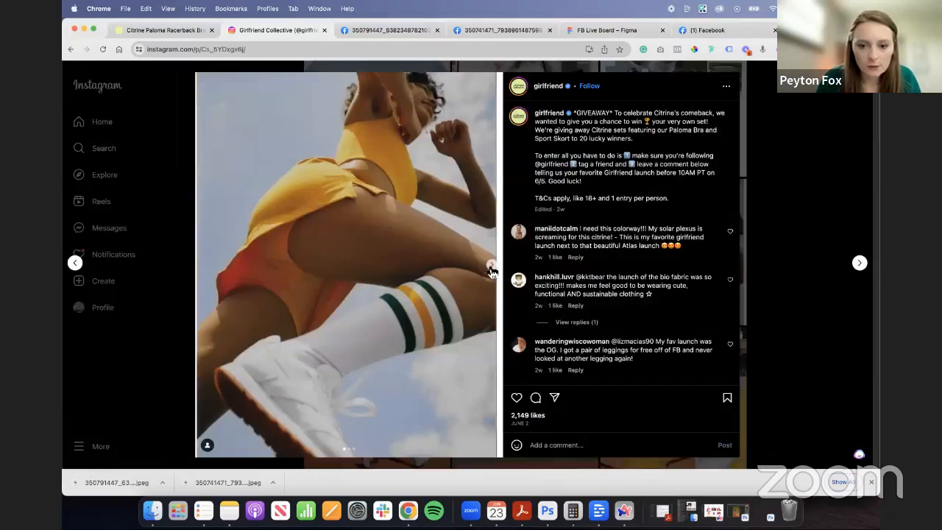
pyautogui.click(490, 268)
pyautogui.click(491, 266)
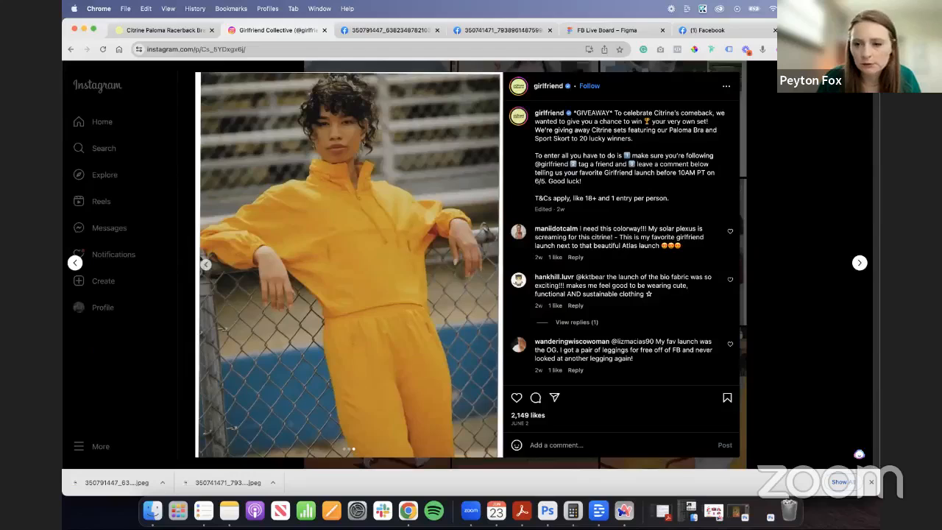
pyautogui.press('Escape')
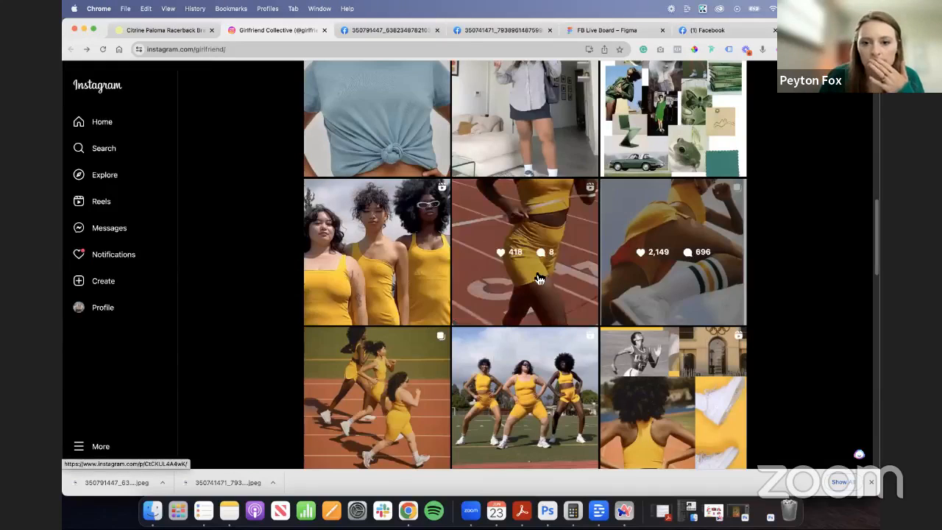
pyautogui.scroll(4, 557, 366)
pyautogui.scroll(-10, 557, 365)
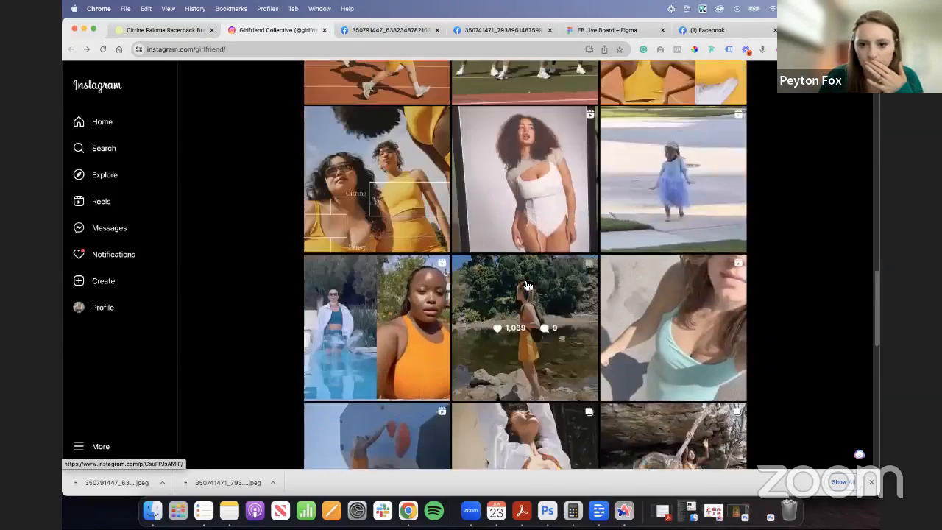
pyautogui.scroll(2, 526, 286)
pyautogui.click(397, 337)
pyautogui.press('Escape')
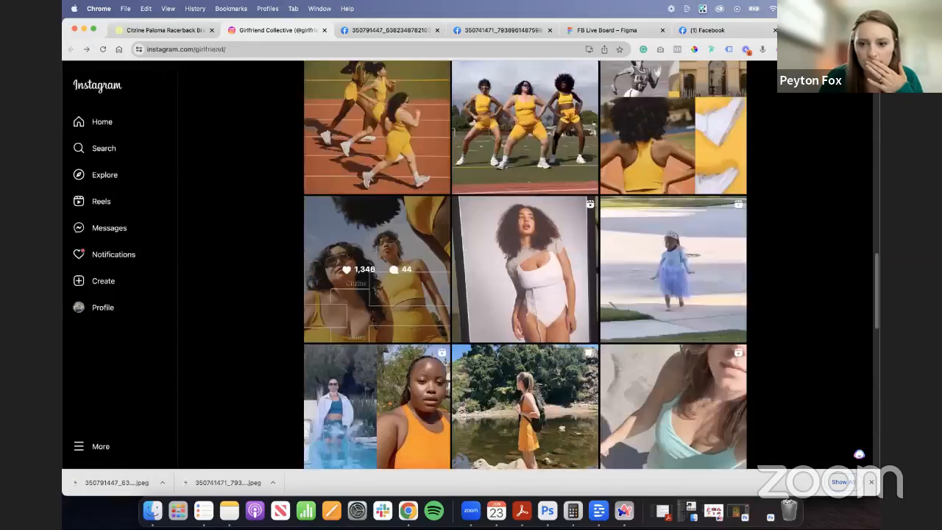
# - Switch to the Girlfriend Collective site, open its homepage and advance the hero slideshow to the Citrine Dream banner
pyautogui.click(165, 30)
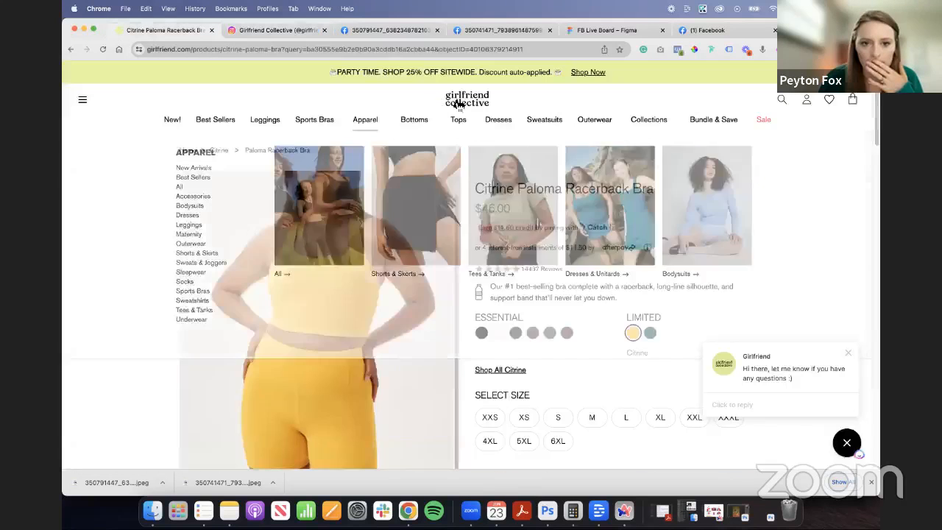
pyautogui.click(467, 99)
pyautogui.scroll(-2, 775, 301)
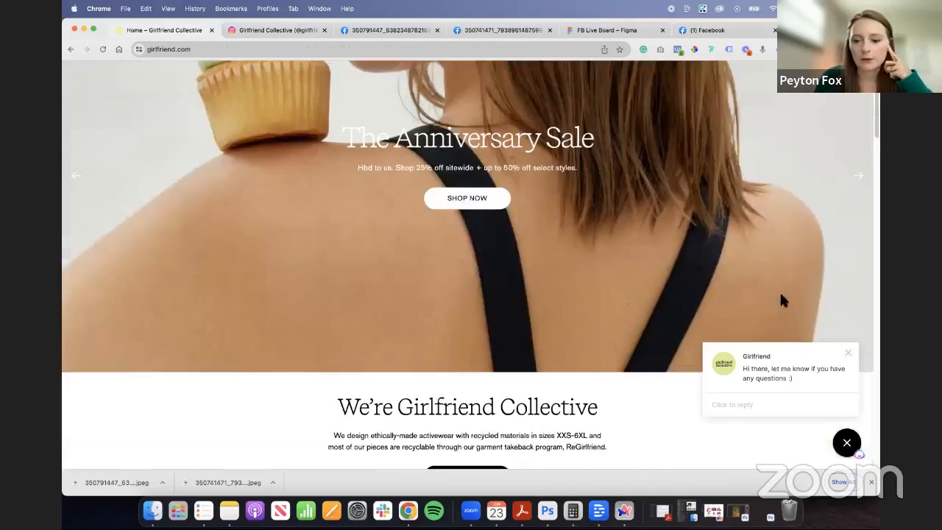
pyautogui.click(858, 178)
pyautogui.scroll(1, 739, 203)
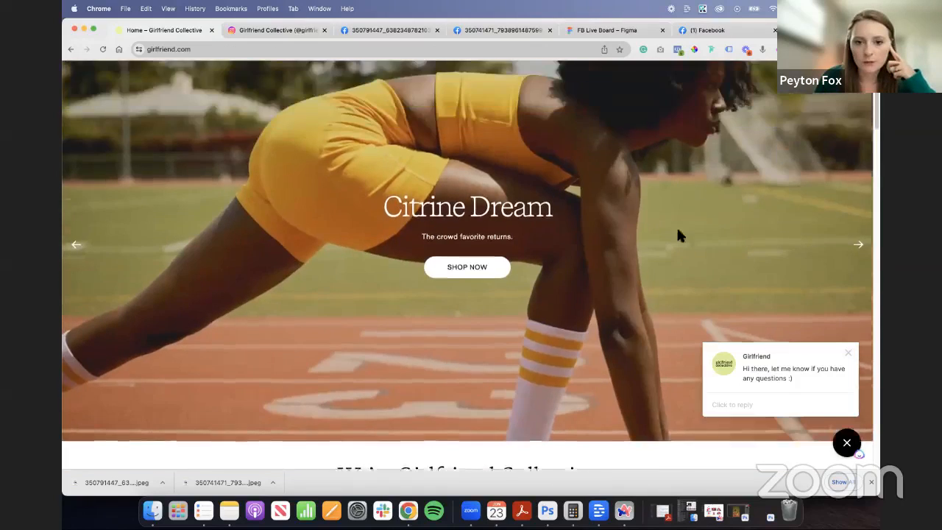
# - Inspect the Citrine Dream banner and look through the slideshow's slide markup for the banner image
pyautogui.rightClick(646, 217)
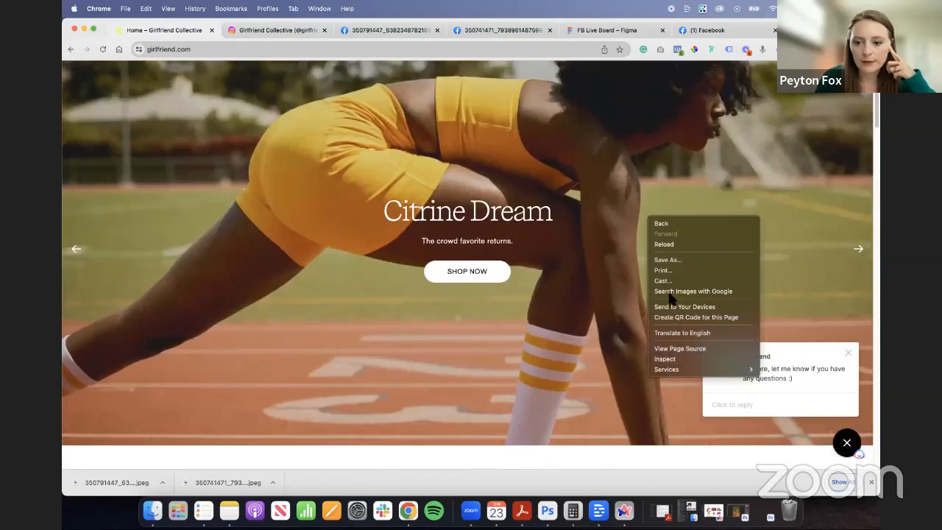
pyautogui.click(668, 359)
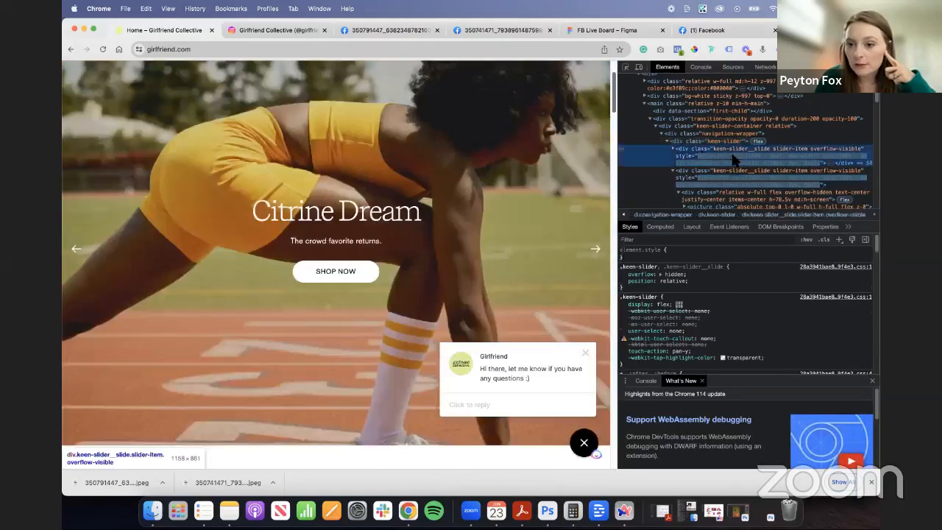
pyautogui.click(673, 150)
pyautogui.click(673, 149)
pyautogui.click(721, 176)
pyautogui.click(681, 171)
pyautogui.click(695, 182)
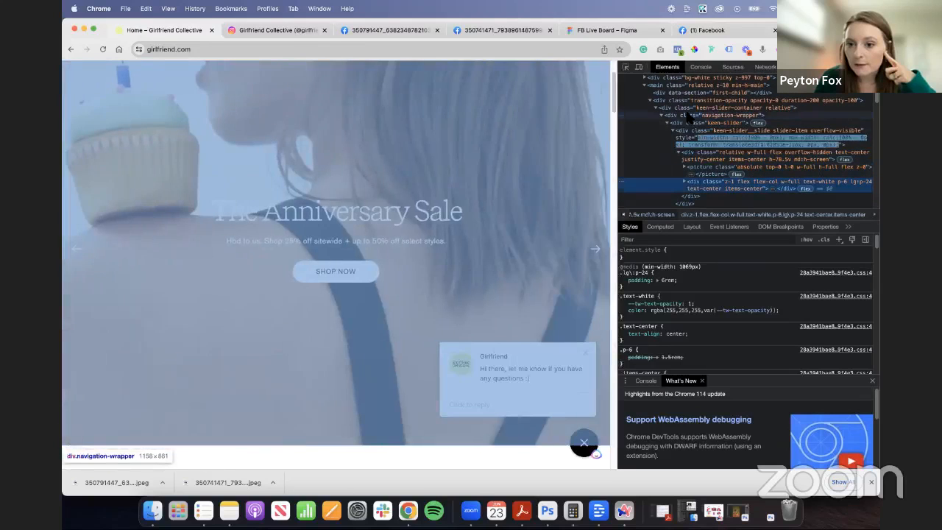
pyautogui.click(680, 123)
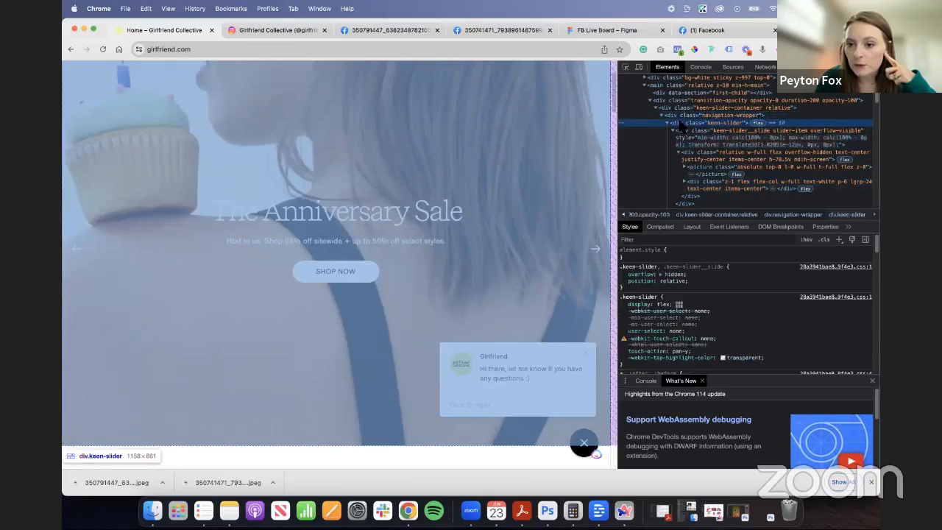
pyautogui.scroll(-3, 732, 146)
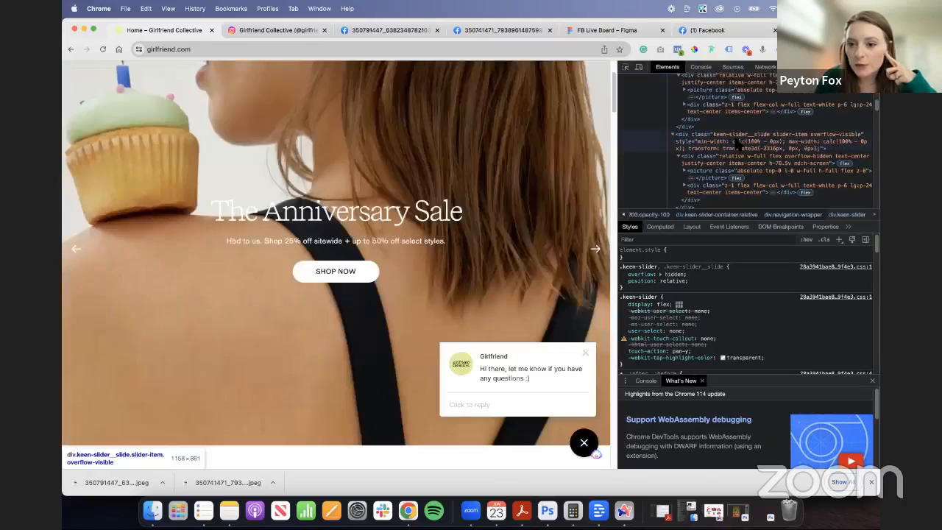
# - Expand the Citrine Dream slide's picture element, open its Desktop Hero image source and save the image to Downloads
pyautogui.click(683, 156)
pyautogui.click(683, 156)
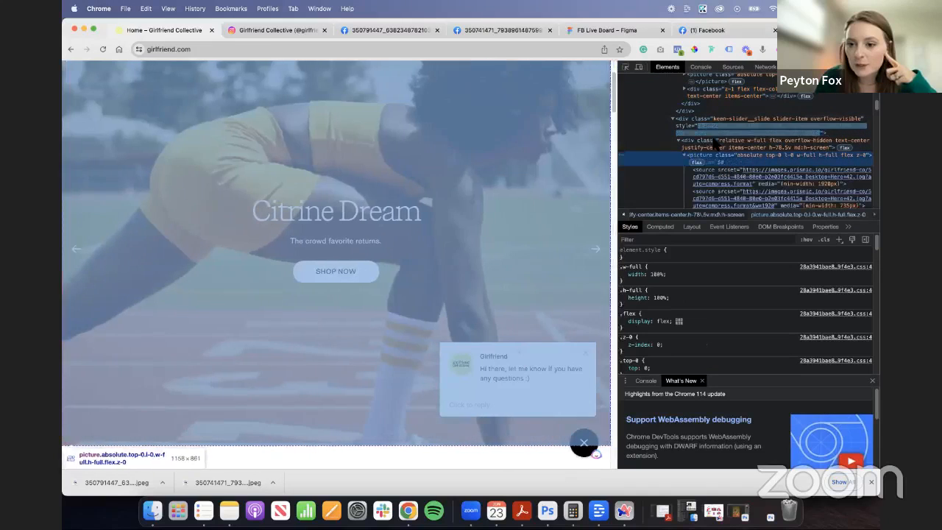
pyautogui.click(761, 181)
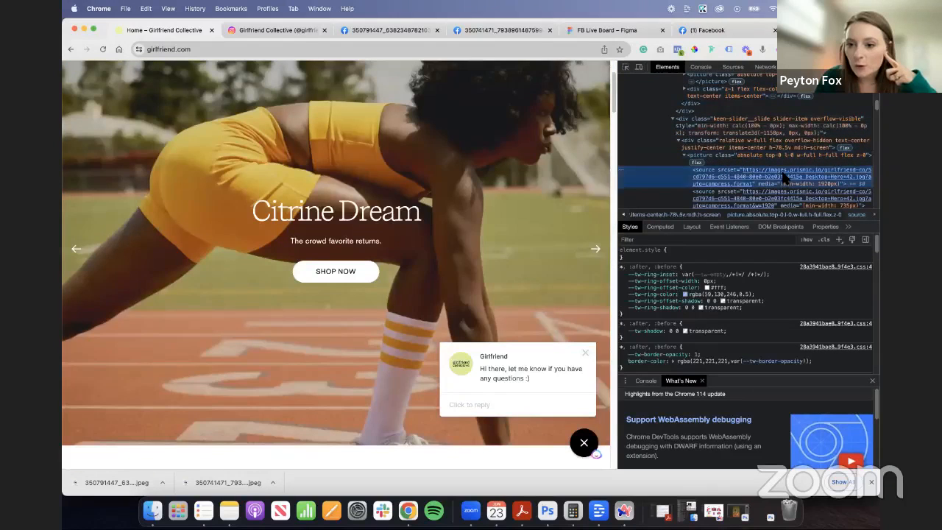
pyautogui.click(772, 177)
pyautogui.rightClick(445, 225)
pyautogui.click(517, 297)
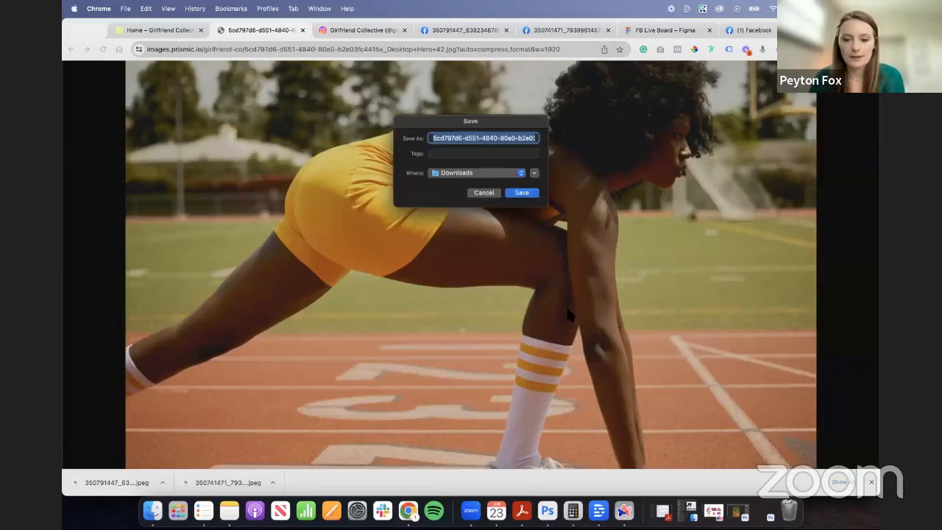
pyautogui.press('Return')
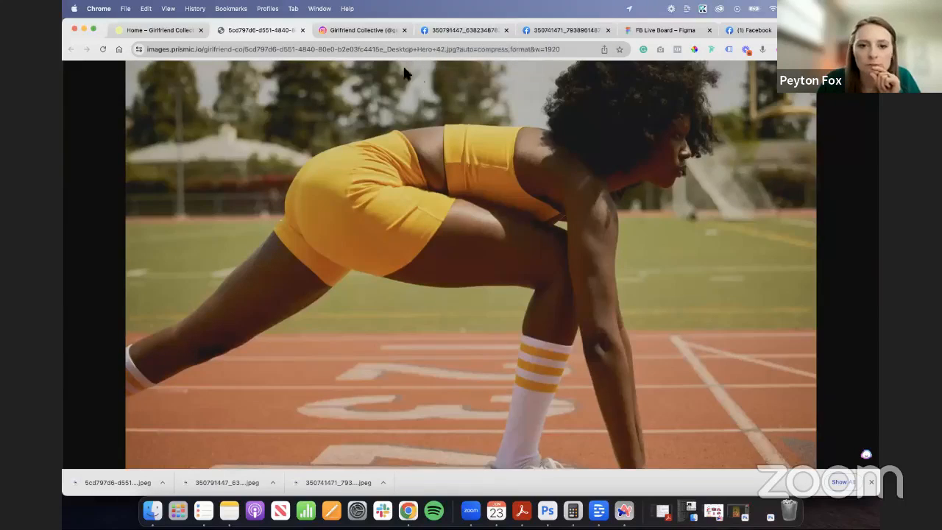
# - Return to the Figma board and place the downloaded Citrine Dream photo on the canvas beside Frame 1
pyautogui.click(622, 30)
pyautogui.moveTo(145, 484); pyautogui.dragTo(618, 280)
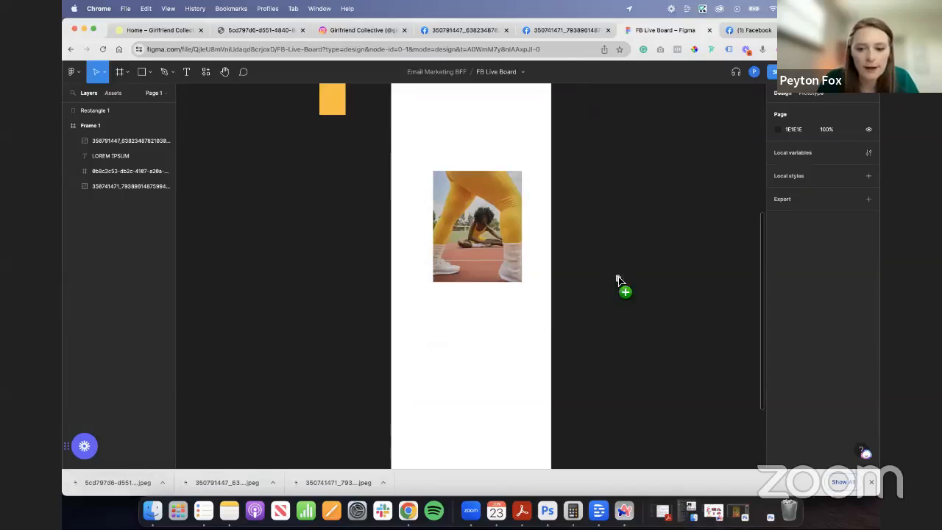
pyautogui.moveTo(362, 348); pyautogui.dragTo(604, 306)
pyautogui.moveTo(654, 306); pyautogui.dragTo(624, 234)
# - Move the stretching photo out of Frame 1 onto the canvas above the Citrine Dream photo
pyautogui.scroll(2, 498, 295)
pyautogui.moveTo(492, 323); pyautogui.dragTo(687, 146)
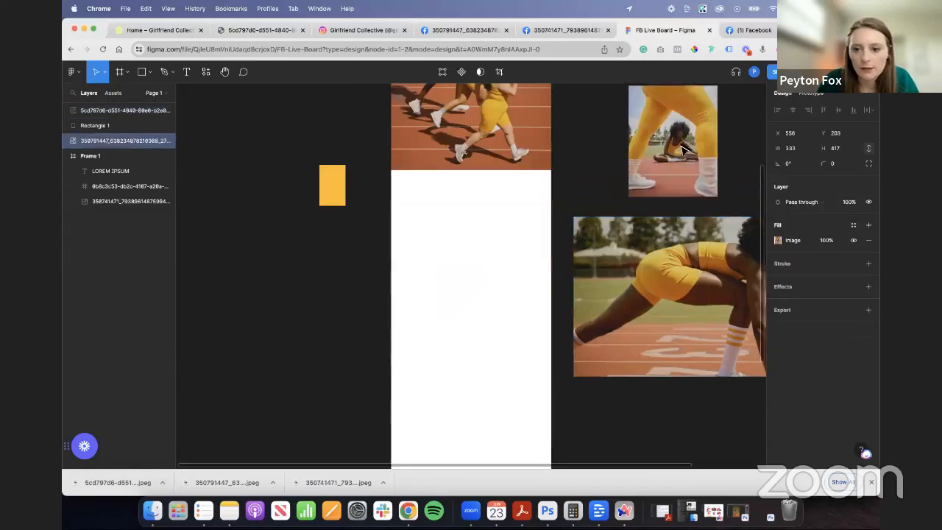
pyautogui.click(285, 390)
# - Try the Citrine yellow document colour as the fill of the LOREM IPSUM heading
pyautogui.scroll(3, 327, 328)
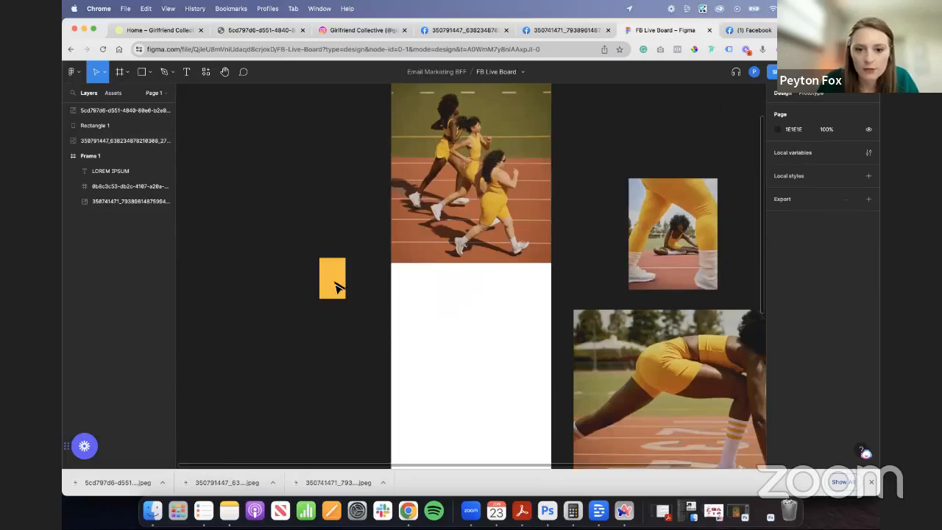
pyautogui.scroll(5, 382, 283)
pyautogui.scroll(-3, 336, 316)
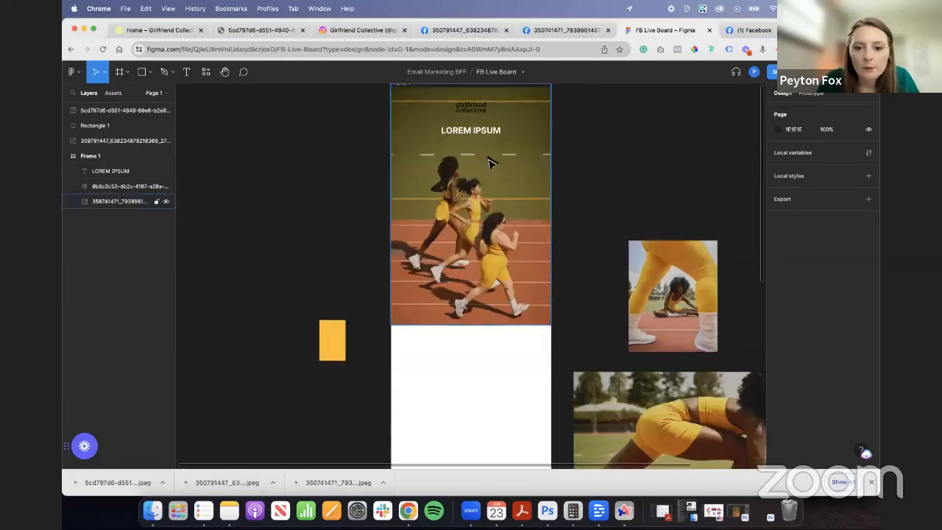
pyautogui.click(469, 134)
pyautogui.click(778, 400)
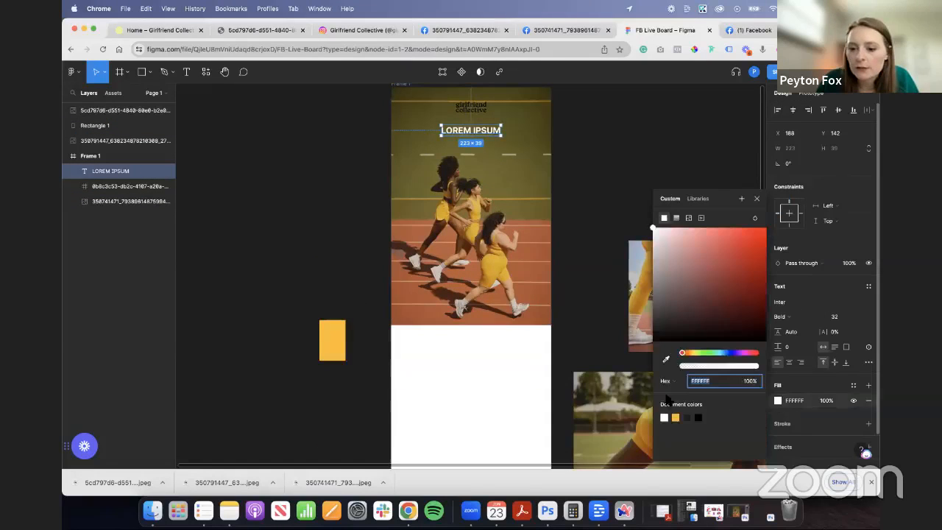
pyautogui.click(676, 416)
pyautogui.click(307, 261)
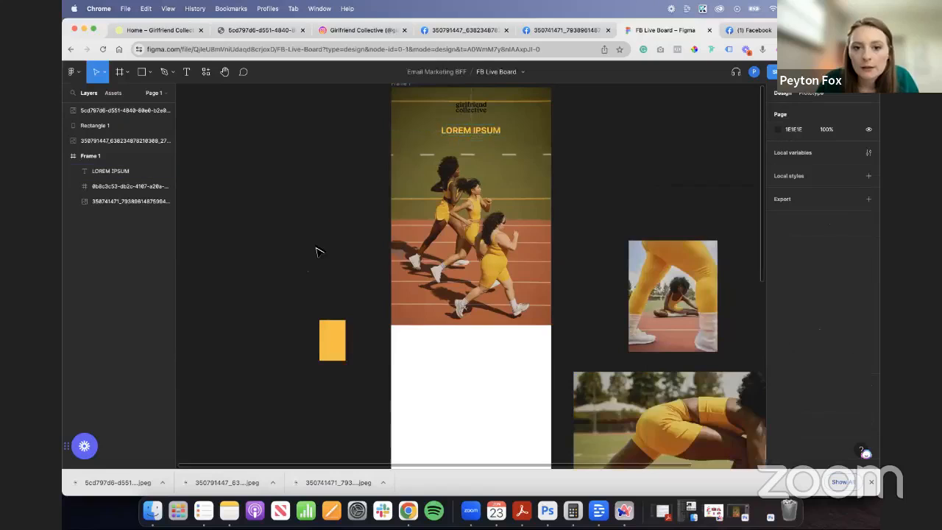
# - Return the LOREM IPSUM heading's fill to white FFFFFF and check the heading against the hero photo
pyautogui.click(466, 133)
pyautogui.click(739, 323)
pyautogui.click(485, 132)
pyautogui.click(598, 192)
pyautogui.click(482, 131)
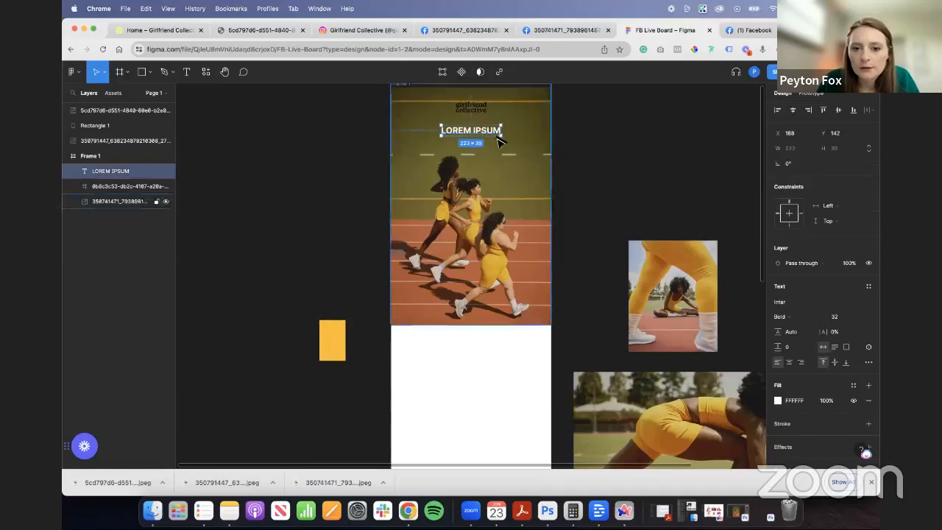
pyautogui.click(613, 193)
# - Examine the Instagram post with the Citrine and Pansy bracket graphic for design ideas, and return to the Figma board
pyautogui.click(368, 33)
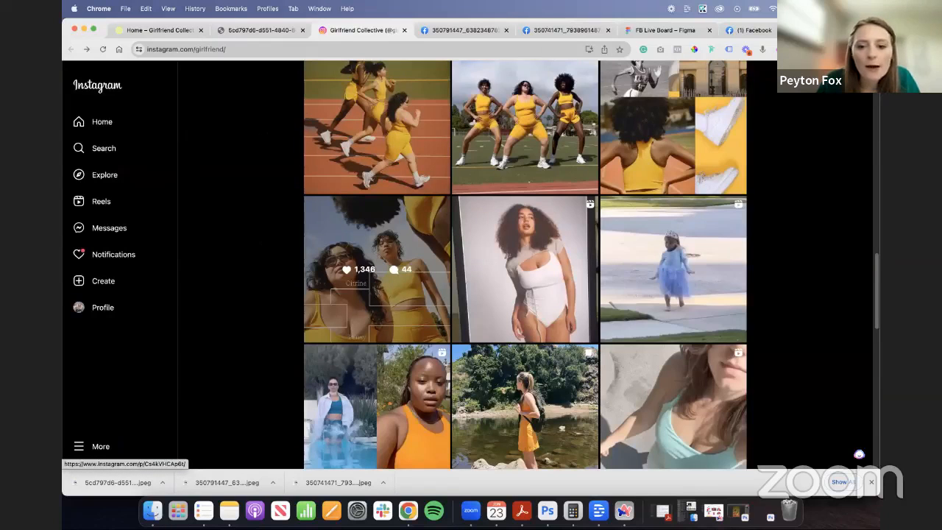
pyautogui.click(372, 301)
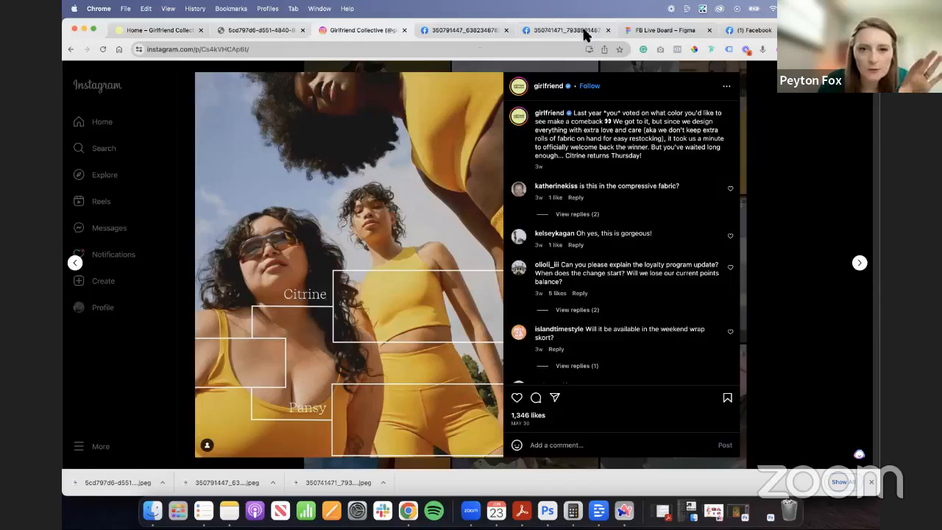
pyautogui.click(654, 29)
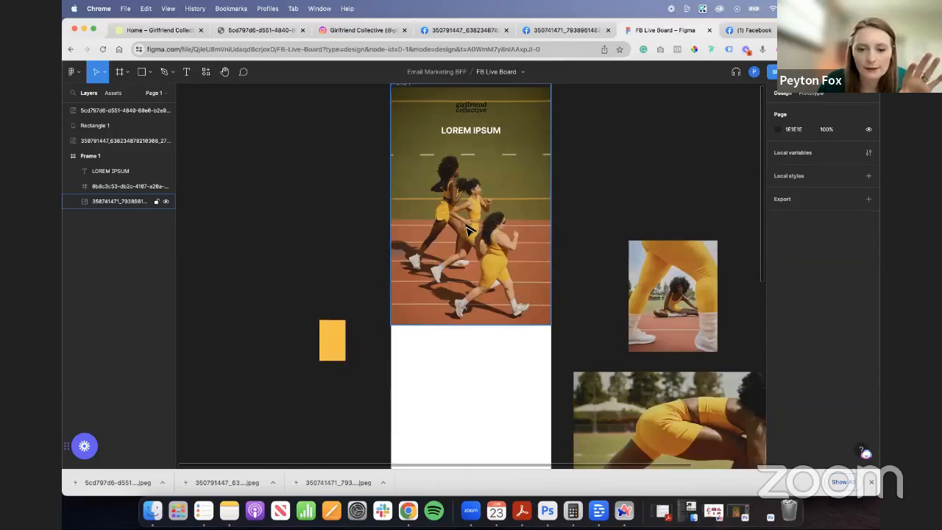
# - Draw an ellipse about 716 by 345 over the lower edge of the hero photo, centred on Frame 1
pyautogui.click(138, 80)
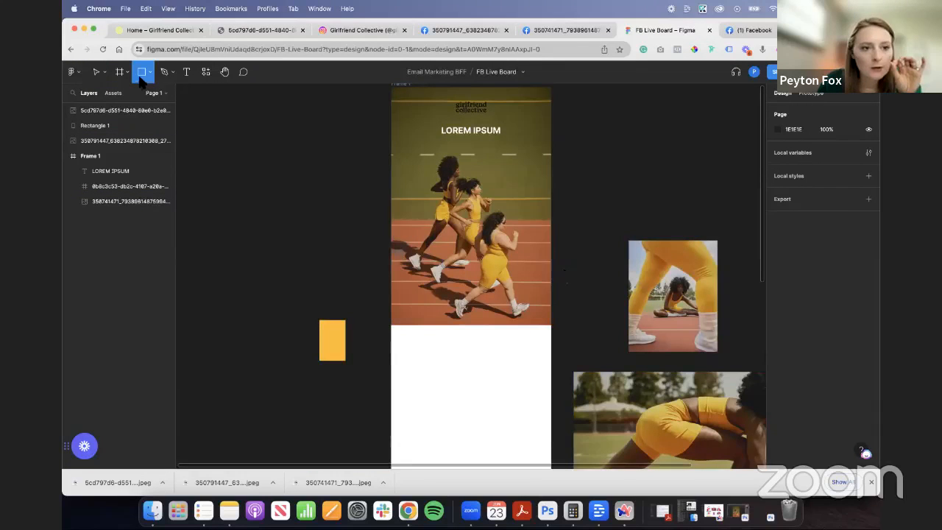
pyautogui.click(149, 74)
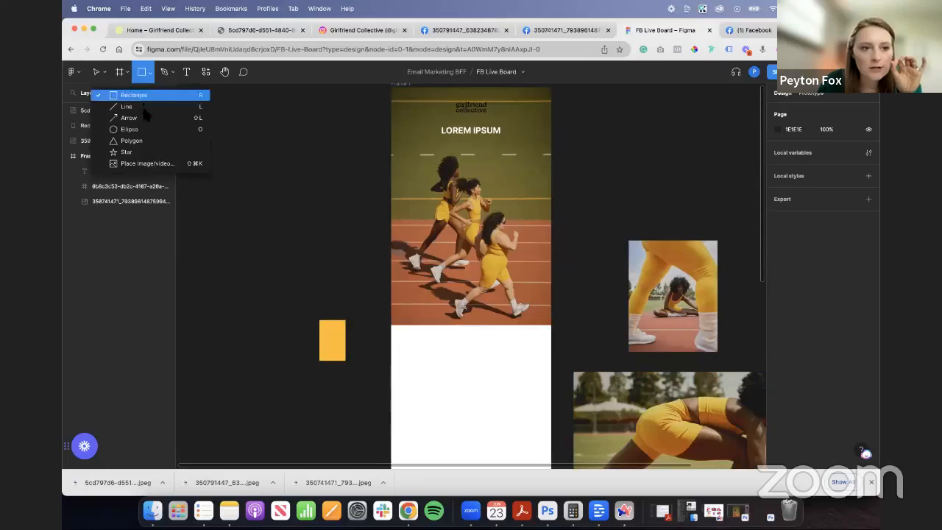
pyautogui.click(128, 128)
pyautogui.moveTo(379, 309); pyautogui.dragTo(567, 395)
pyautogui.moveTo(551, 353); pyautogui.dragTo(548, 346)
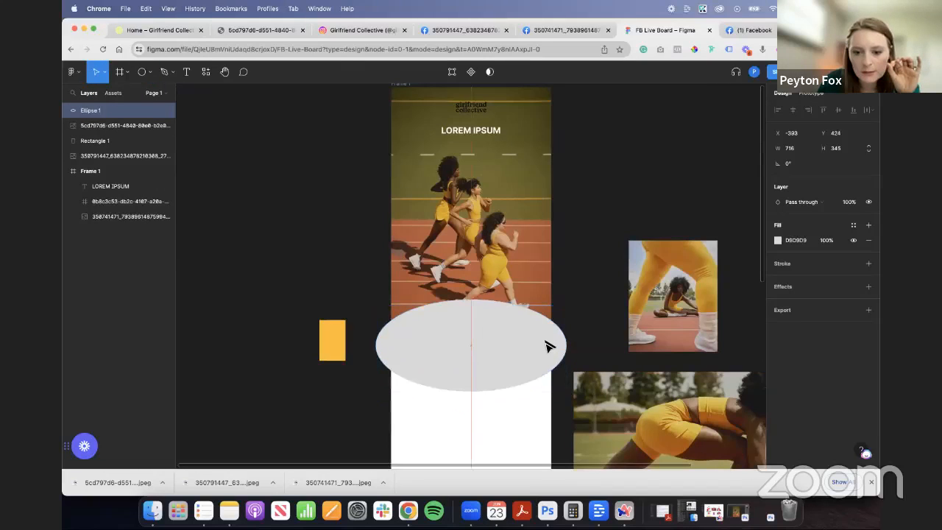
pyautogui.click(142, 71)
pyautogui.click(149, 73)
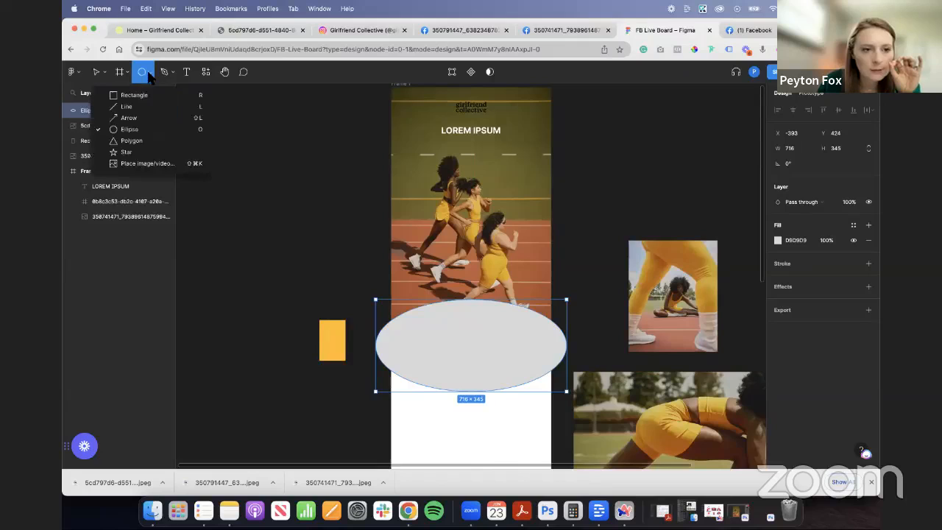
pyautogui.click(501, 338)
pyautogui.press('Delete')
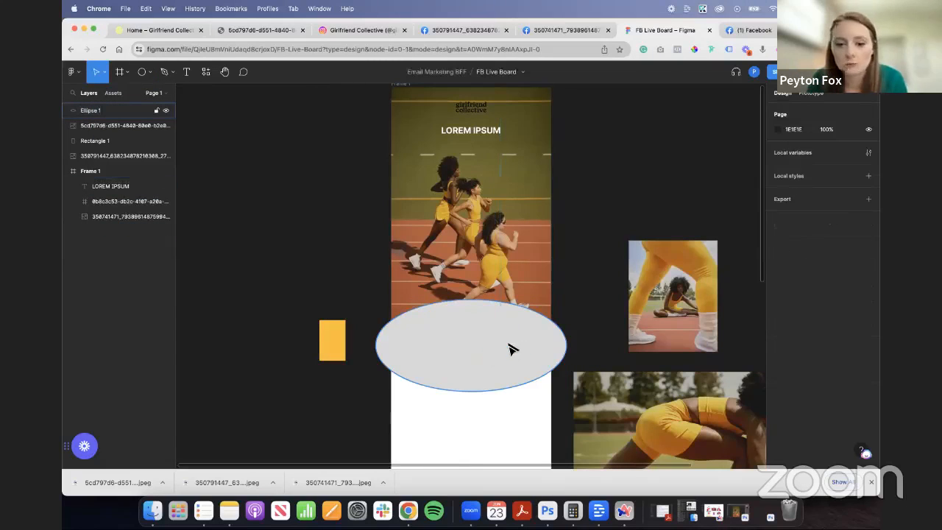
# - Fill the ellipse with the white document colour FFFFFF
pyautogui.click(510, 349)
pyautogui.click(778, 241)
pyautogui.click(663, 417)
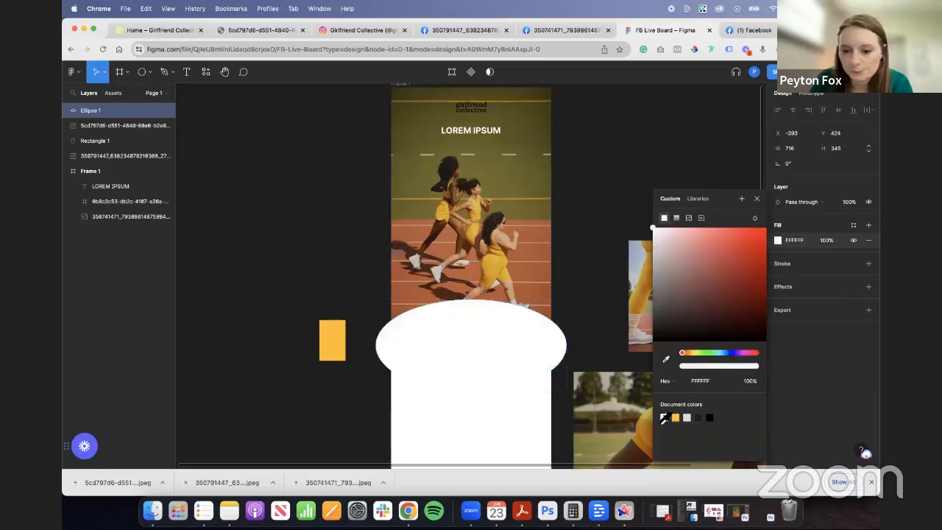
# - Move the ellipse into Frame 1 and widen and centre it so it forms a shallow white curve below the runners
pyautogui.moveTo(121, 156); pyautogui.dragTo(118, 177)
pyautogui.moveTo(513, 361); pyautogui.dragTo(514, 370)
pyautogui.moveTo(566, 356); pyautogui.dragTo(637, 356)
pyautogui.moveTo(538, 354)
pyautogui.mouseDown()
pyautogui.moveTo(505, 357)
pyautogui.moveTo(535, 354)
pyautogui.mouseUp()
pyautogui.click(524, 300)
pyautogui.click(372, 376)
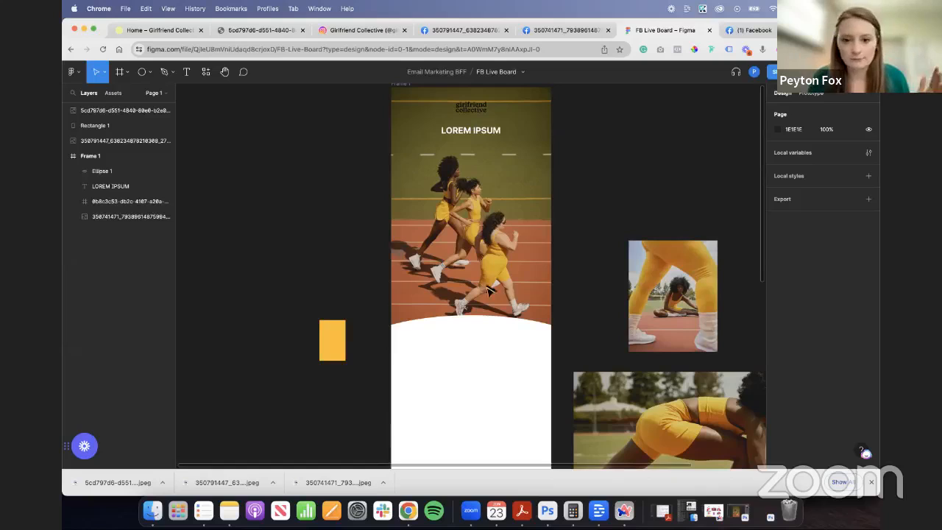
# - Duplicate the LOREM IPSUM heading onto the white area, fill the copy with yellow FFBB1D, and place its layer above Ellipse 1
pyautogui.moveTo(481, 131); pyautogui.dragTo(475, 353)
pyautogui.click(777, 401)
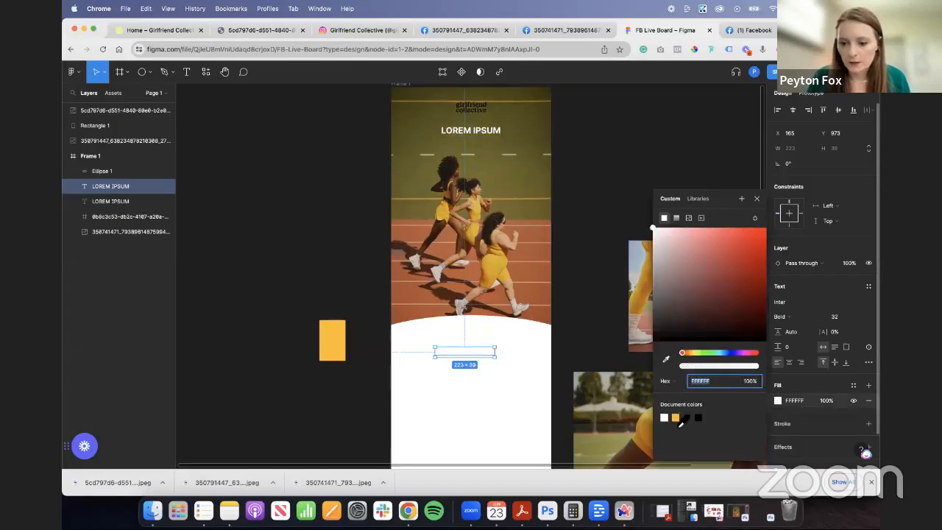
pyautogui.click(675, 417)
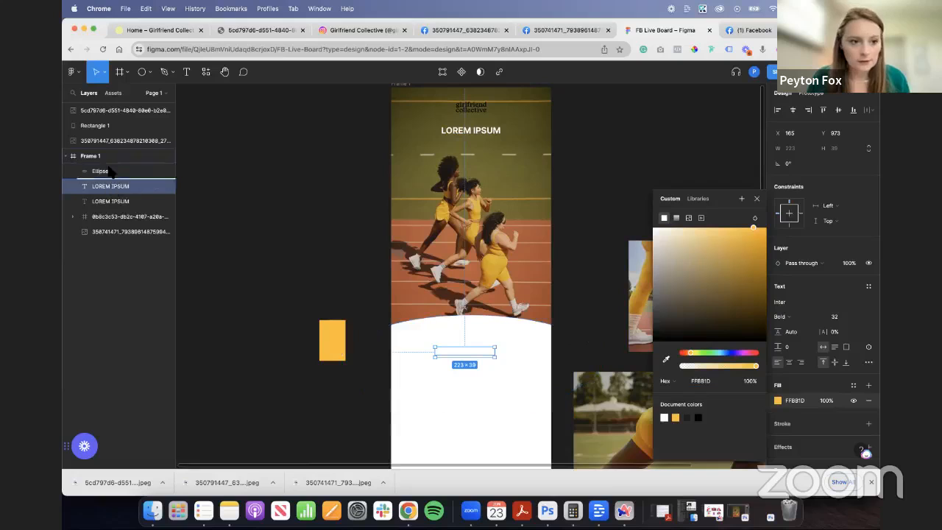
pyautogui.moveTo(115, 184); pyautogui.dragTo(118, 166)
# - Change the yellow heading's text to TITLE HERE and centre it below the curve
pyautogui.moveTo(473, 356); pyautogui.dragTo(478, 353)
pyautogui.press('Return')
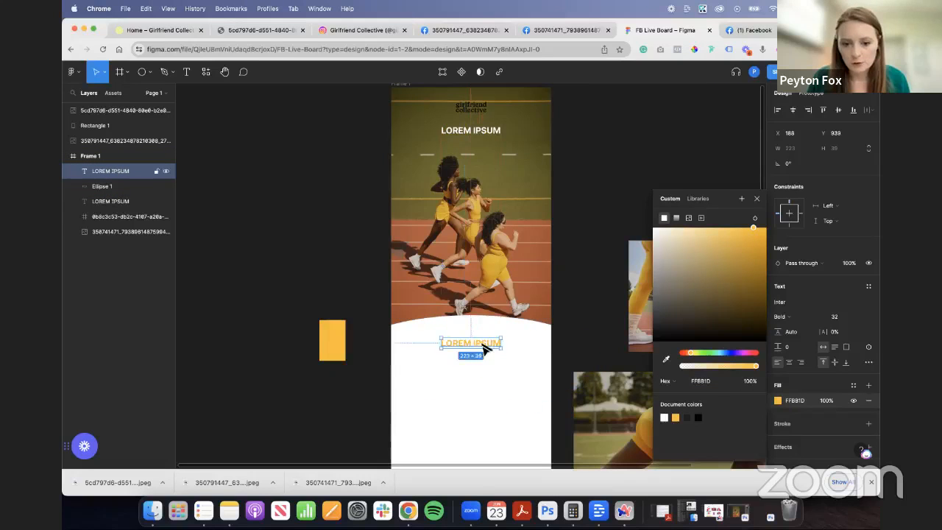
pyautogui.write('TITLE H')
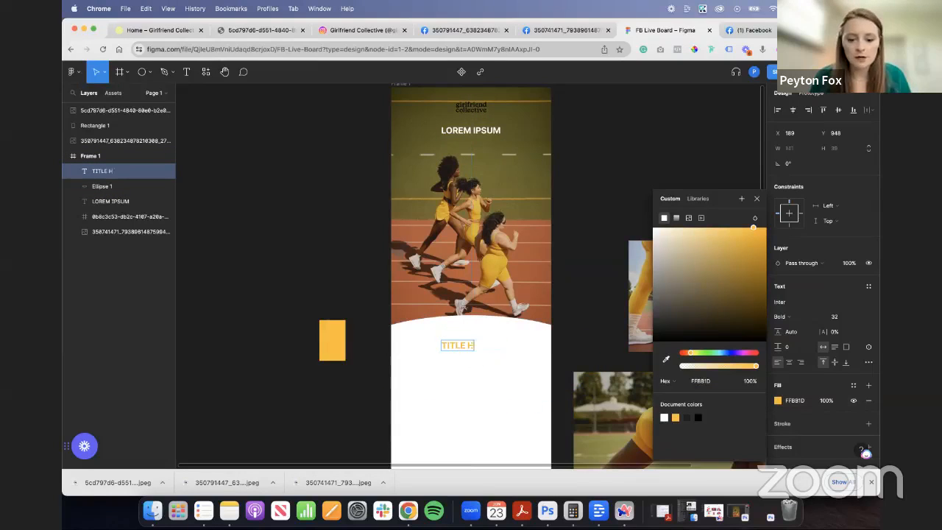
pyautogui.press('Escape')
pyautogui.moveTo(485, 351); pyautogui.dragTo(491, 340)
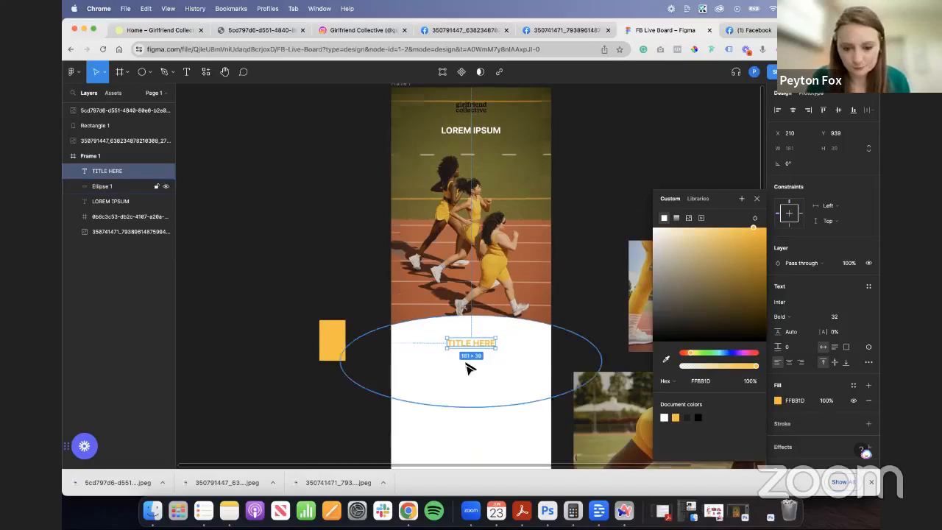
# - Duplicate the TITLE HERE heading, change the copy's text to MINI TITLE, and space the two headings one above the other
pyautogui.scroll(-2, 478, 346)
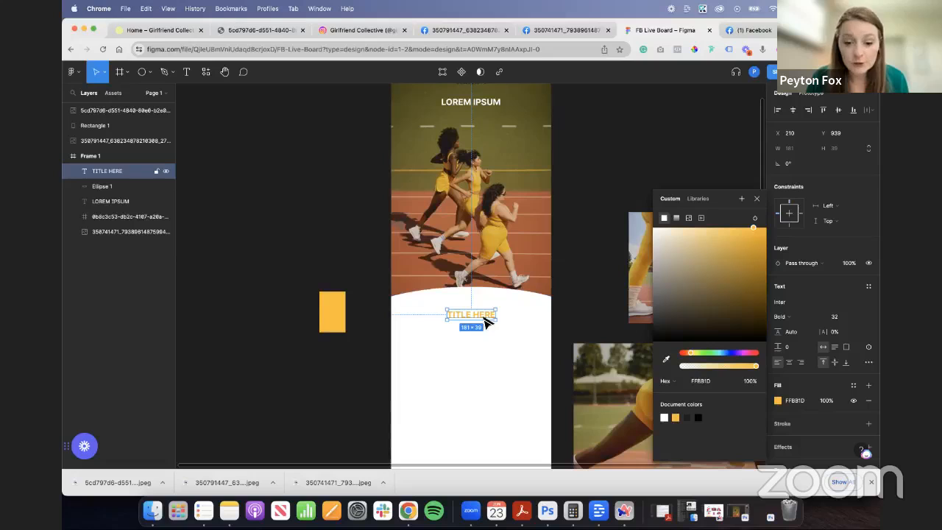
pyautogui.keyDown('alt'); pyautogui.moveTo(484, 317); pyautogui.dragTo(485, 303); pyautogui.keyUp('alt')
pyautogui.doubleClick(485, 302)
pyautogui.write('MINI TITLE')
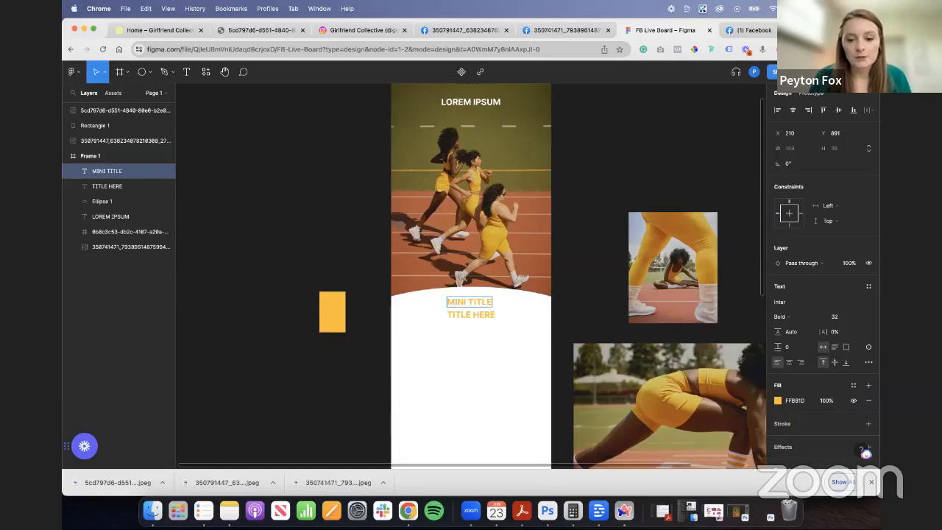
pyautogui.moveTo(488, 316)
pyautogui.mouseDown()
pyautogui.moveTo(485, 323)
pyautogui.moveTo(488, 309)
pyautogui.mouseUp()
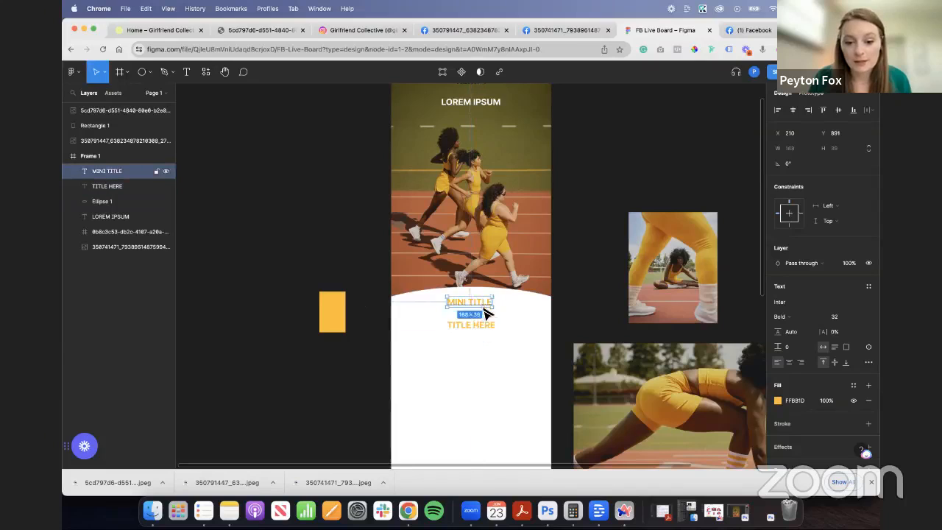
# - Set the MINI TITLE heading's font weight to Light
pyautogui.click(793, 317)
pyautogui.click(794, 276)
pyautogui.click(573, 313)
pyautogui.click(482, 309)
pyautogui.scroll(5, 561, 310)
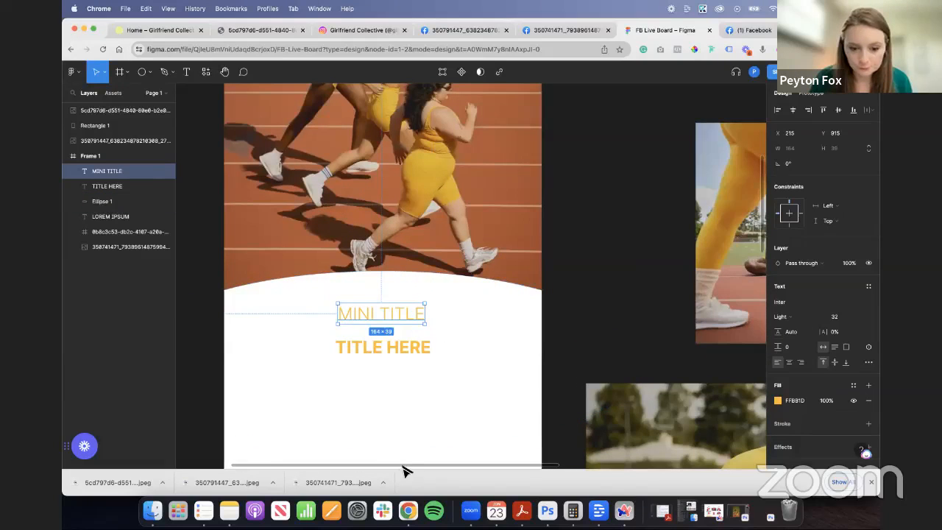
# - Set the MINI TITLE font size to 27 and centre the text just above TITLE HERE
pyautogui.hscroll(-3, 403, 468)
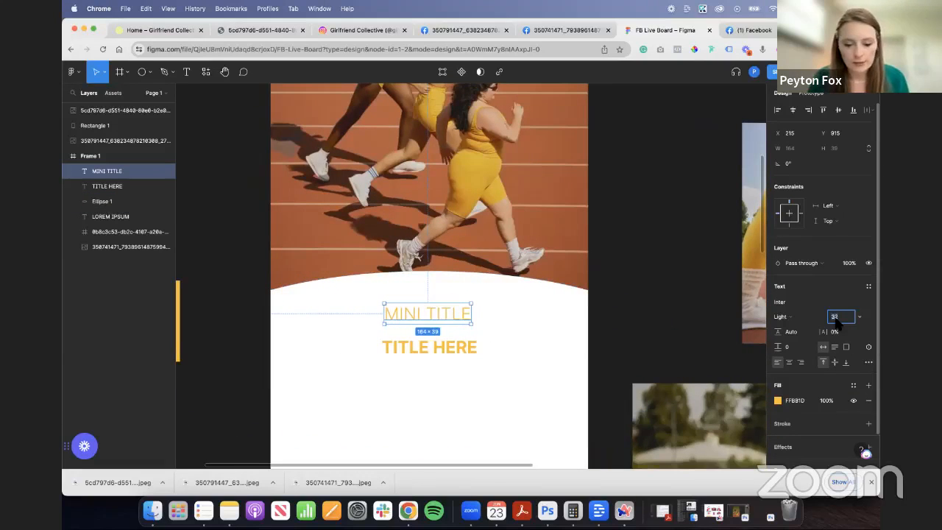
pyautogui.write('27')
pyautogui.press('Tab')
pyautogui.click(630, 313)
pyautogui.moveTo(426, 314); pyautogui.dragTo(439, 325)
pyautogui.click(460, 346)
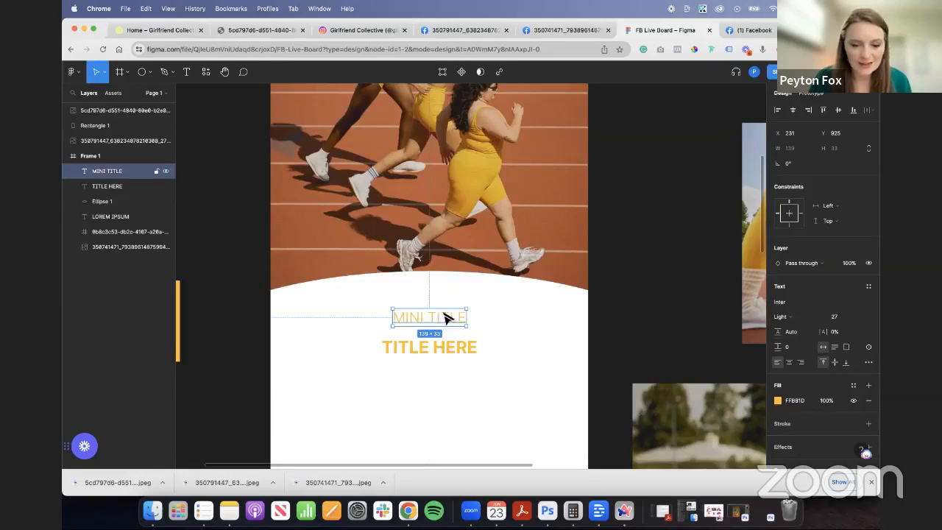
pyautogui.scroll(-3, 440, 348)
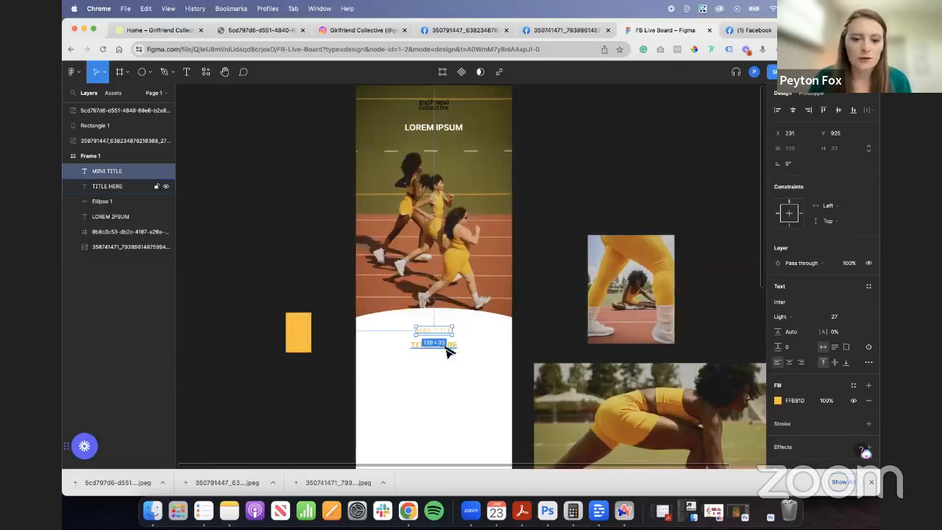
pyautogui.keyDown('shift'); pyautogui.click(445, 347); pyautogui.keyUp('shift')
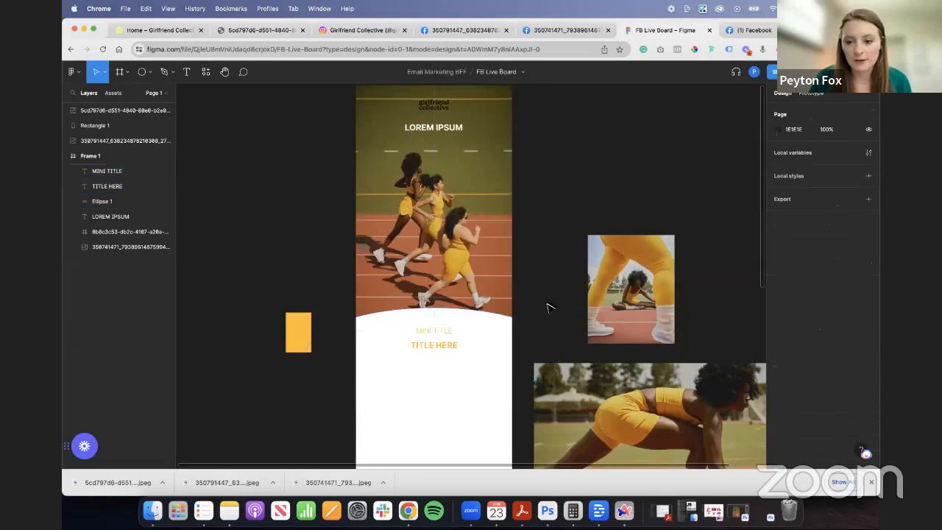
pyautogui.click(550, 311)
# - Place the landscape photo of the crouching runner in Frame 1 below TITLE HERE, scaled to about 617 by 364
pyautogui.scroll(-4, 581, 316)
pyautogui.click(627, 362)
pyautogui.moveTo(627, 348); pyautogui.dragTo(405, 359)
pyautogui.moveTo(468, 385); pyautogui.dragTo(468, 290)
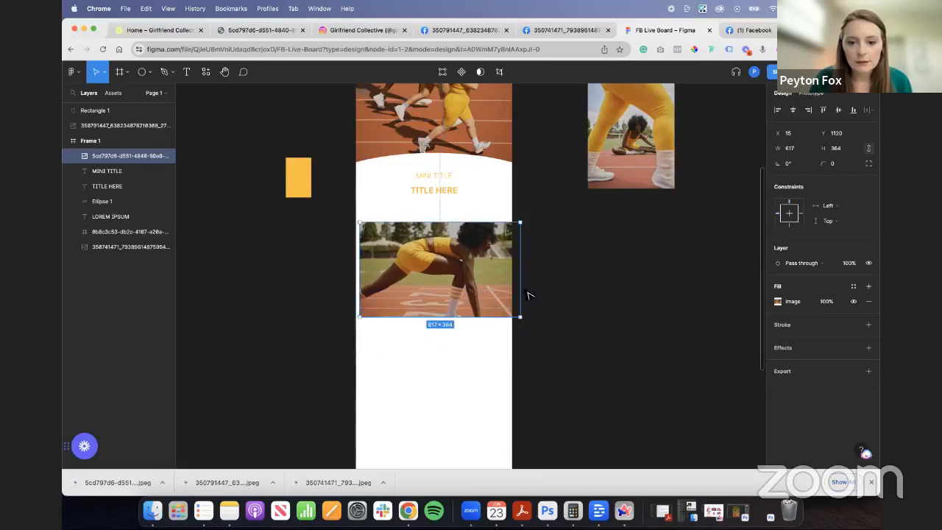
# - Narrow the crouching runner photo to 560 wide and move it back out of Frame 1 onto the canvas
pyautogui.moveTo(525, 287); pyautogui.dragTo(507, 286)
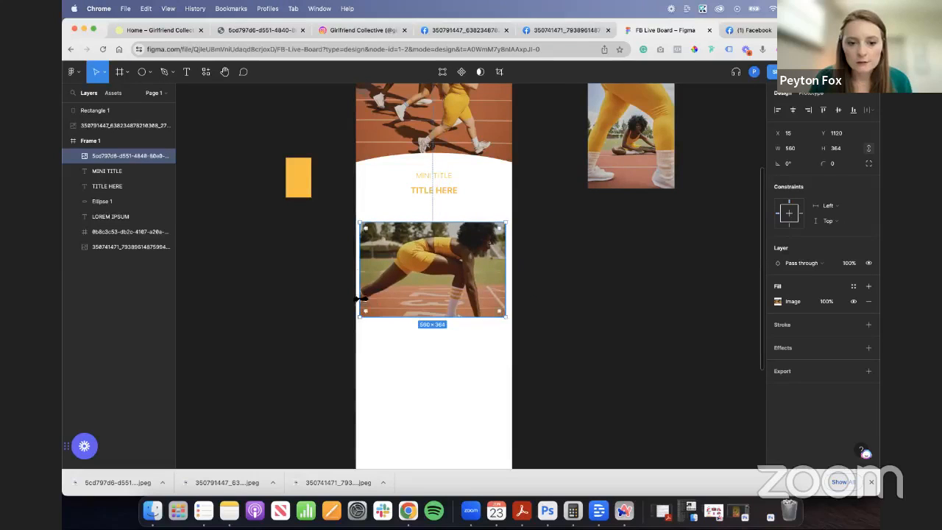
pyautogui.moveTo(360, 299); pyautogui.dragTo(380, 299)
pyautogui.press('super+z')
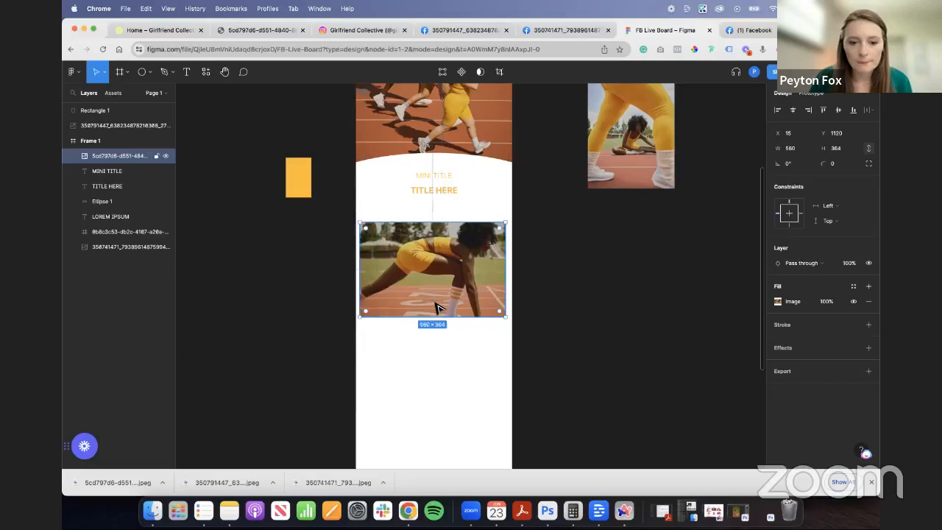
pyautogui.moveTo(481, 298); pyautogui.dragTo(691, 311)
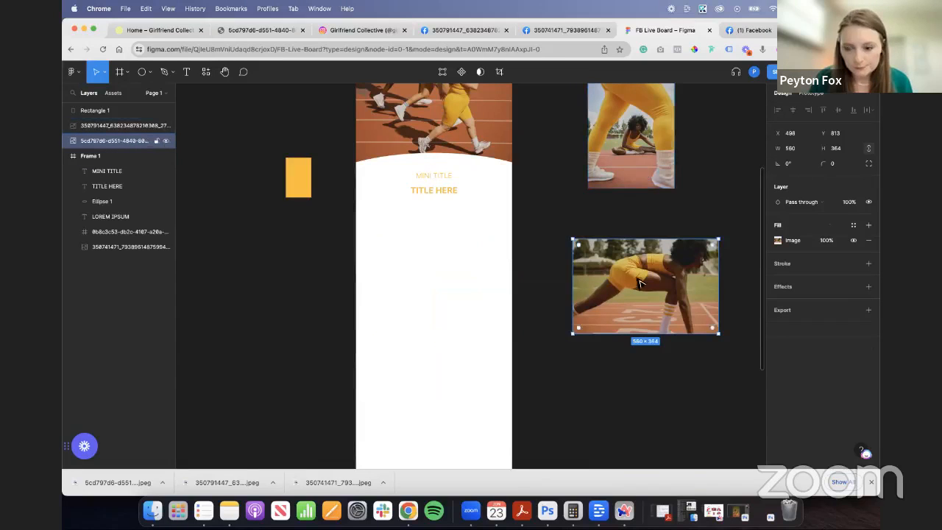
# - Look through the New Arrivals collection on the Girlfriend Collective website for Citrine product photos
pyautogui.click(148, 26)
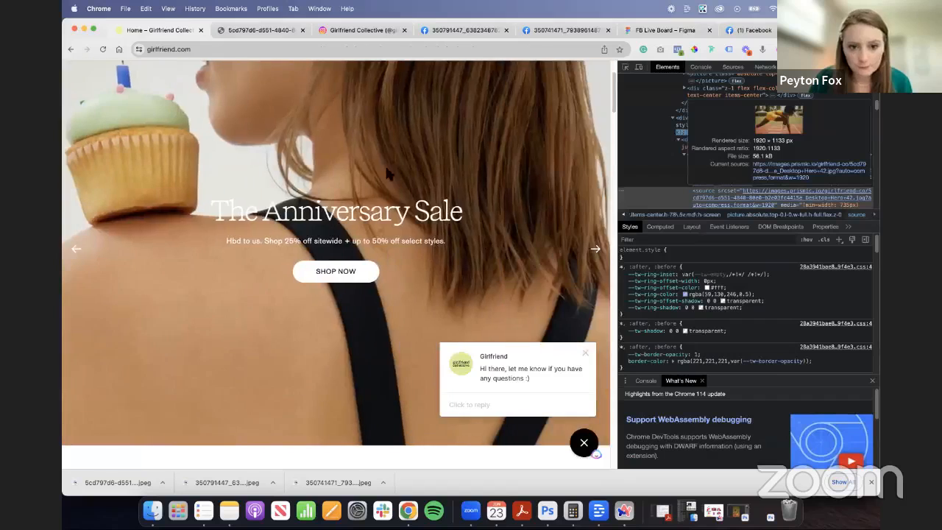
pyautogui.click(873, 67)
pyautogui.scroll(2, 360, 253)
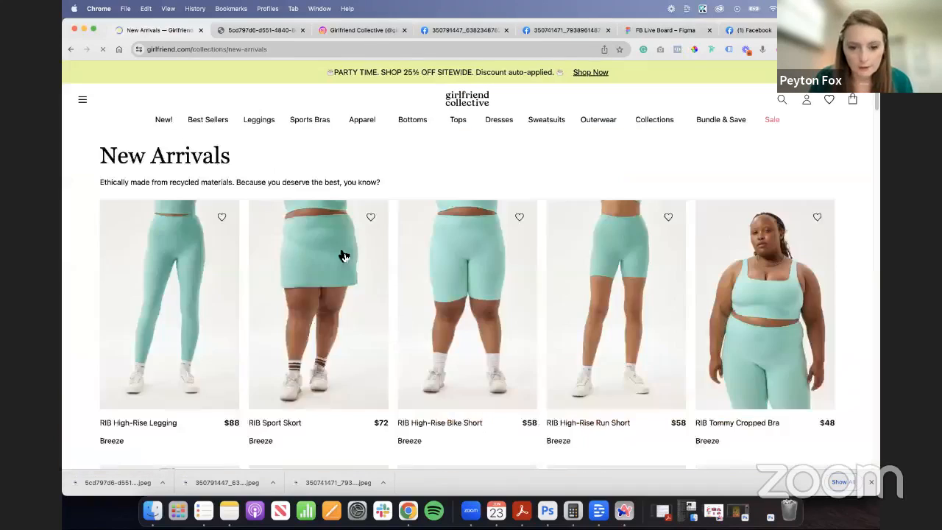
pyautogui.scroll(-10, 353, 263)
pyautogui.scroll(-5, 435, 285)
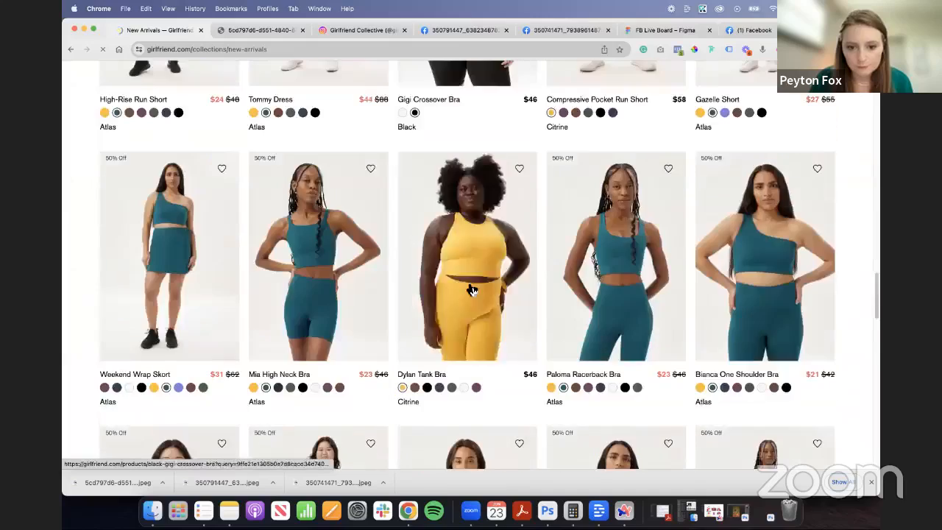
pyautogui.scroll(-5, 471, 287)
pyautogui.scroll(-3, 475, 290)
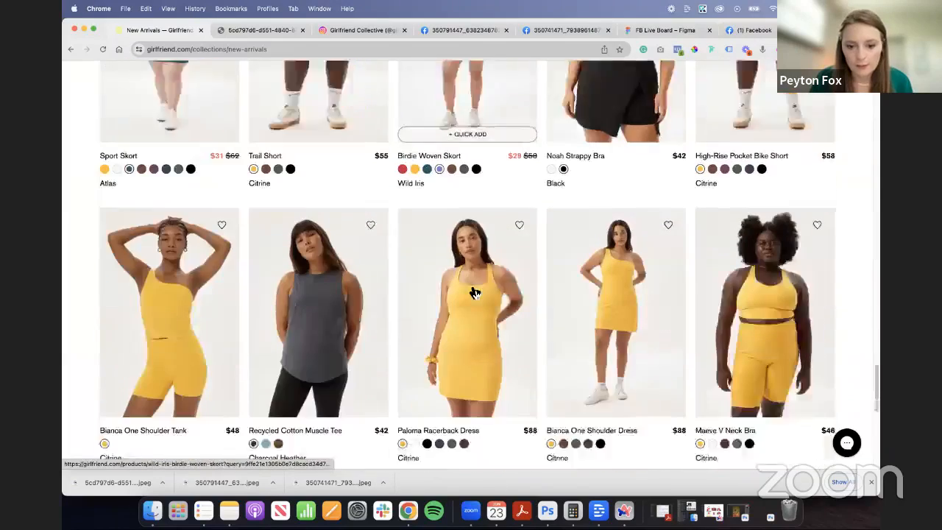
pyautogui.scroll(-6, 429, 284)
pyautogui.scroll(20, 176, 130)
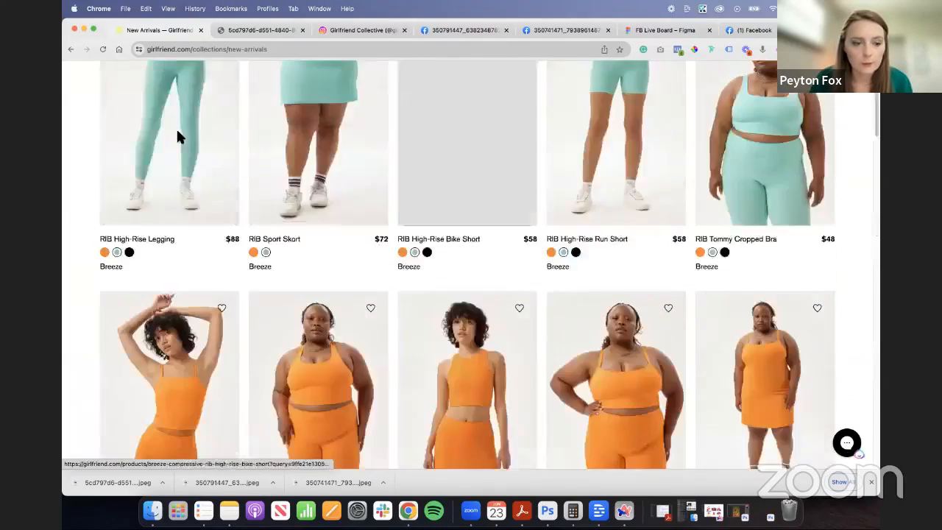
# - Go back to the Citrine Paloma Racerback Bra product page and save its model photo as a JPEG
pyautogui.click(83, 102)
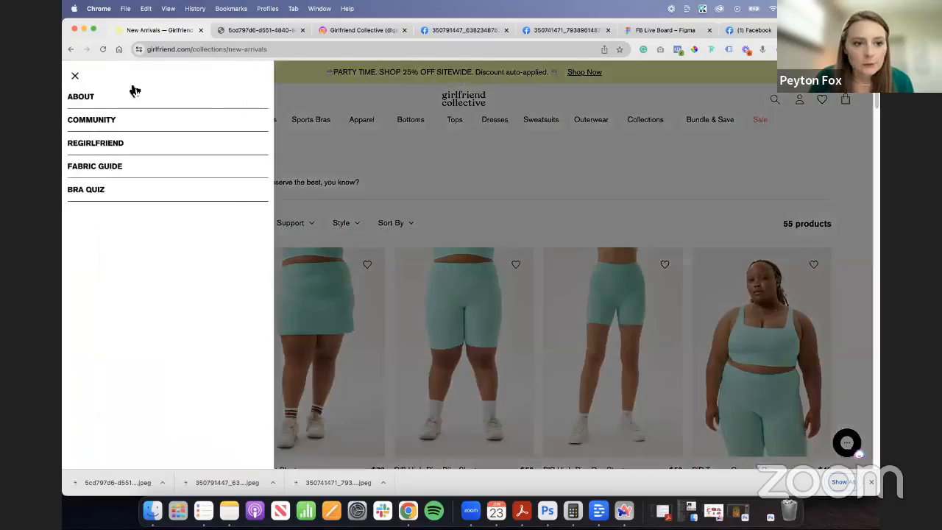
pyautogui.click(71, 49)
pyautogui.click(70, 49)
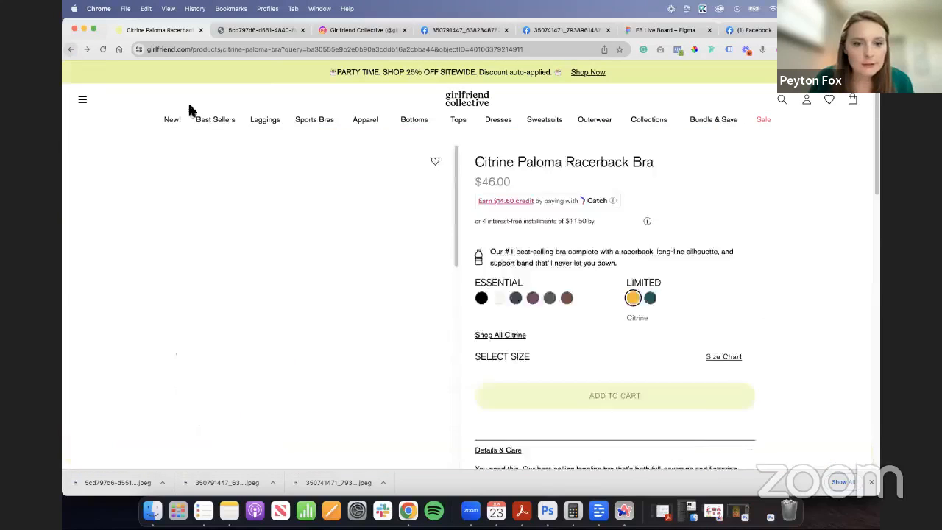
pyautogui.scroll(-3, 380, 236)
pyautogui.rightClick(329, 249)
pyautogui.click(409, 388)
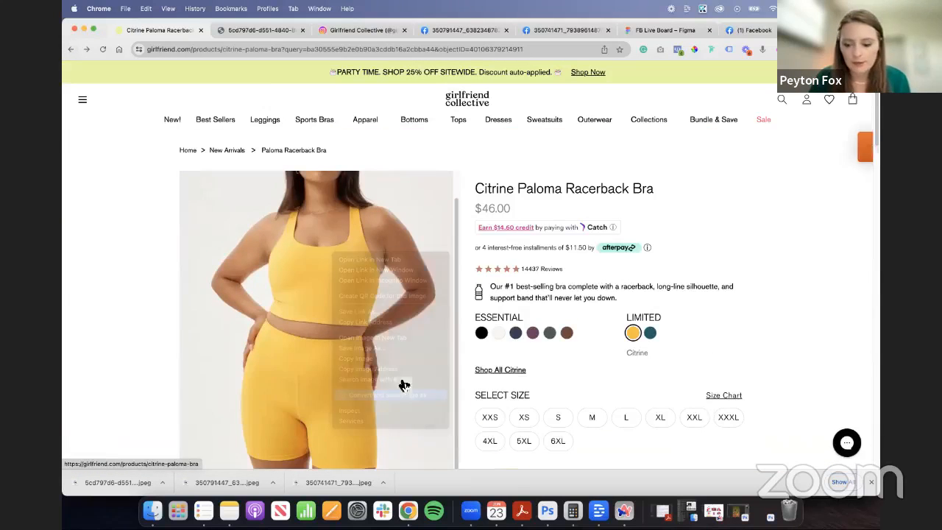
pyautogui.press('Return')
# - Return to the Figma board, add the downloaded Paloma bra photo to Frame 1, and scale it down below TITLE HERE
pyautogui.click(638, 30)
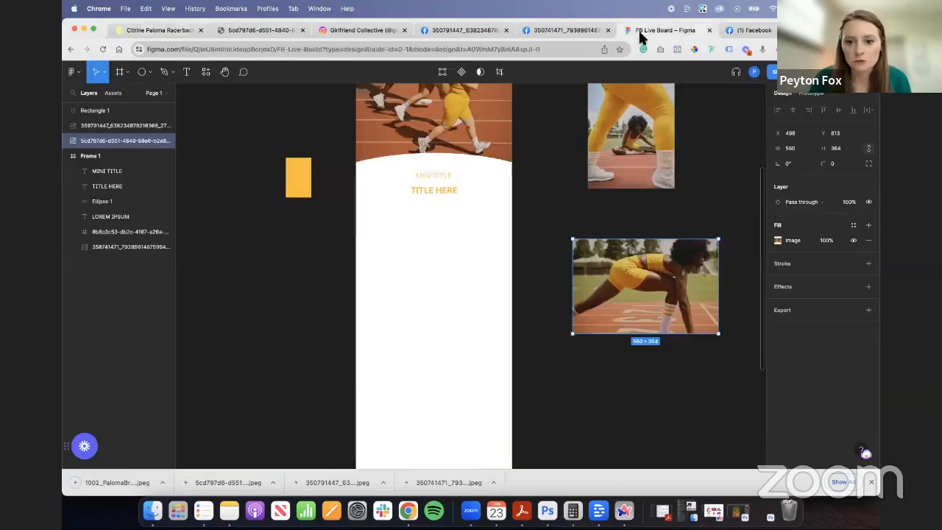
pyautogui.moveTo(135, 483); pyautogui.dragTo(415, 352)
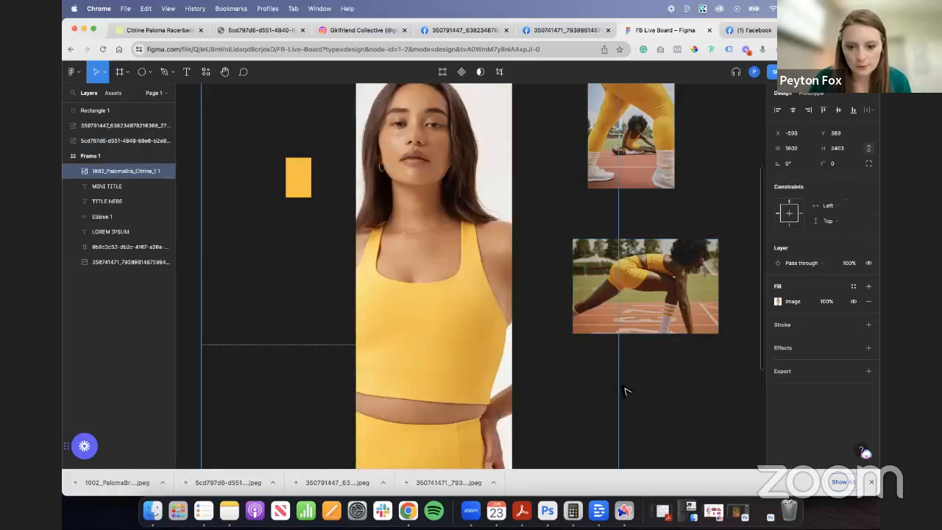
pyautogui.moveTo(618, 392); pyautogui.dragTo(350, 368)
pyautogui.moveTo(337, 394); pyautogui.dragTo(490, 317)
# - Place an enlarged copy of the yellow rectangle behind the Paloma bra photo, and enlarge the photo to 318 wide, offset over it
pyautogui.click(307, 192)
pyautogui.press('super+d')
pyautogui.moveTo(302, 190); pyautogui.dragTo(498, 293)
pyautogui.press('super+[')
pyautogui.press('super+[')
pyautogui.moveTo(441, 316); pyautogui.dragTo(425, 347)
pyautogui.click(434, 336)
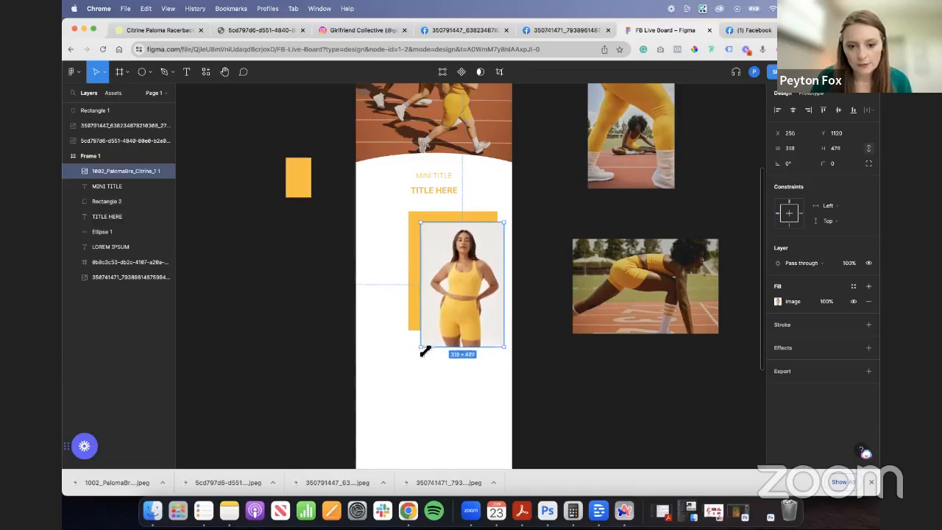
# - Draw a horizontal line about 257 wide with the Pen tool, from the model's bra out past the yellow rectangle's outer edge
pyautogui.click(447, 384)
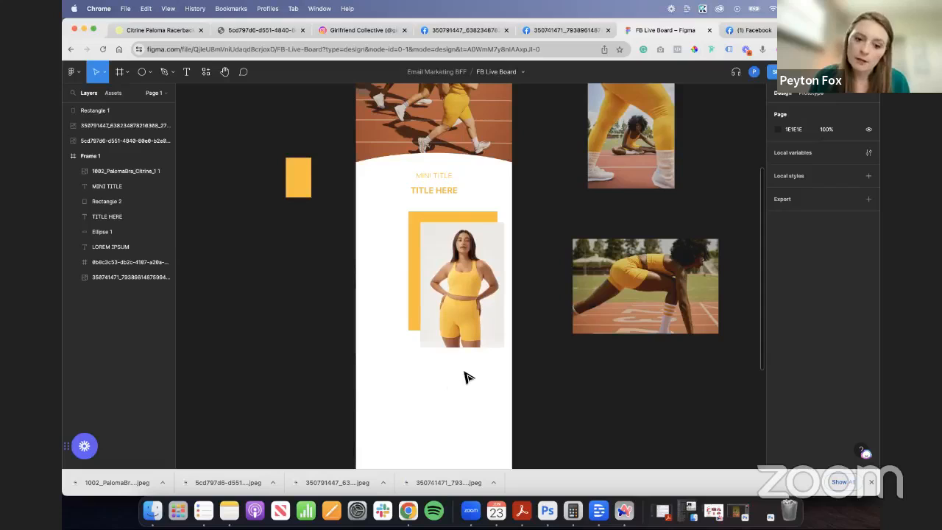
pyautogui.scroll(5, 387, 238)
pyautogui.click(164, 72)
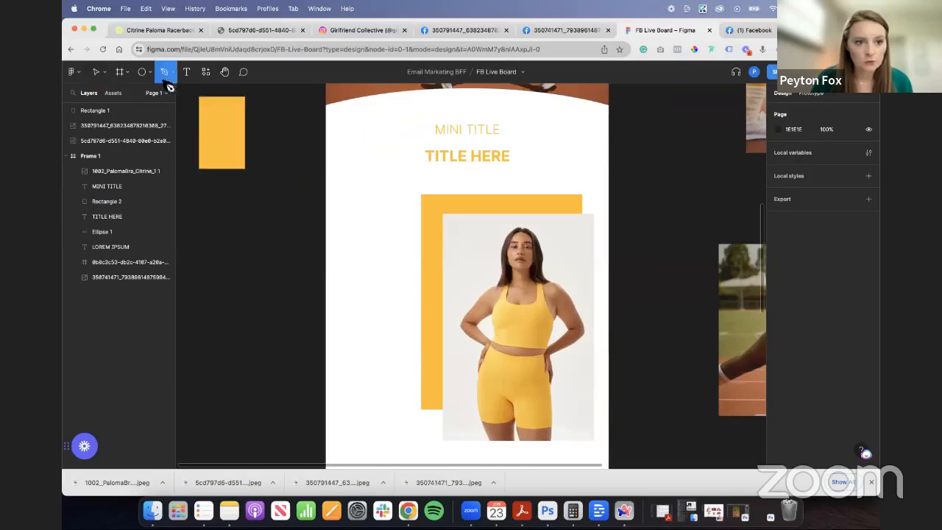
pyautogui.click(519, 323)
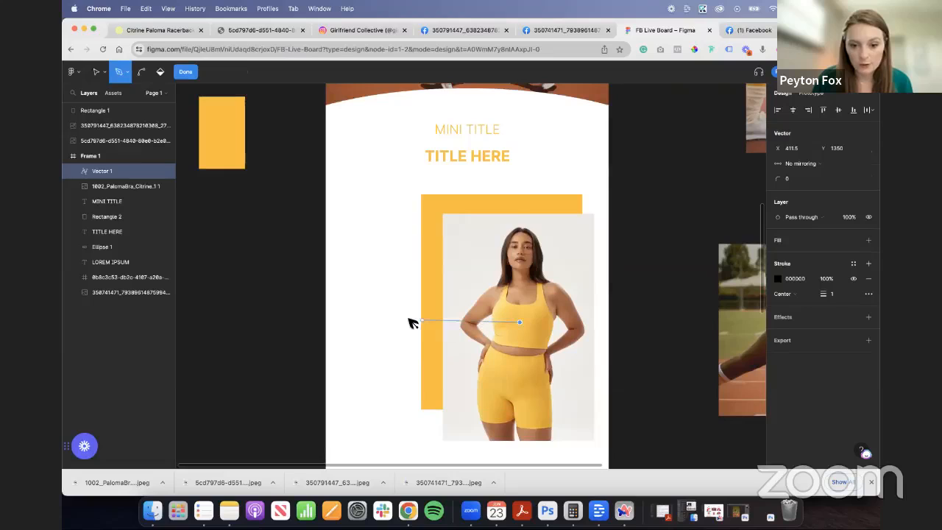
pyautogui.click(398, 322)
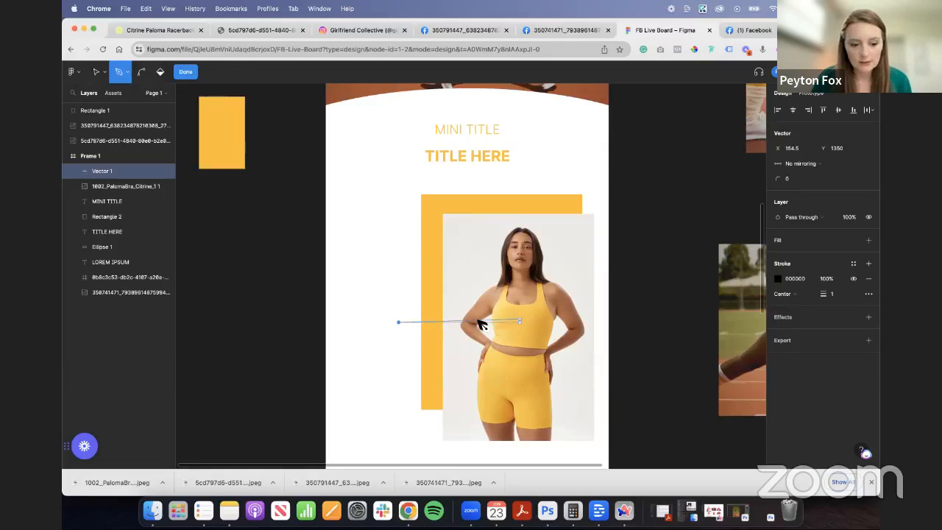
# - Set the horizontal line's stroke weight to 2 and finish editing the vector
pyautogui.write('3')
pyautogui.press('Return')
pyautogui.click(836, 293)
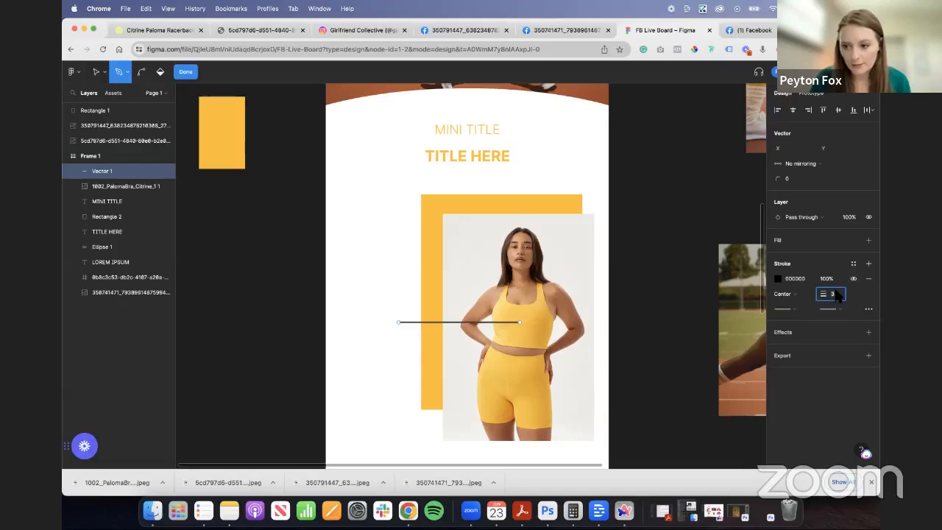
pyautogui.click(653, 303)
pyautogui.press('Escape')
pyautogui.click(184, 72)
pyautogui.click(279, 294)
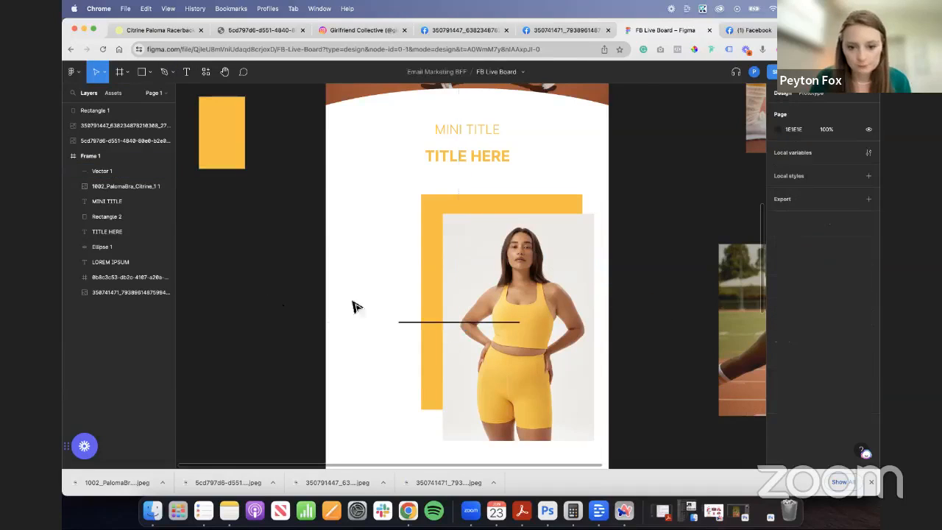
# - Check the Citrine post on Instagram for its line-and-box callouts, and reposition the horizontal line on the Figma board to about X 127, Y 1341
pyautogui.click(346, 30)
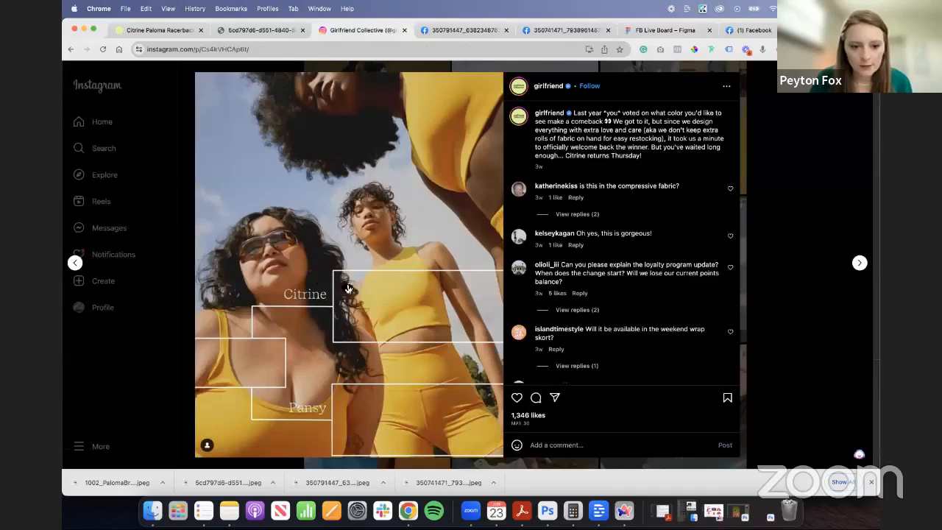
pyautogui.click(643, 31)
pyautogui.click(470, 322)
pyautogui.moveTo(476, 323); pyautogui.dragTo(476, 316)
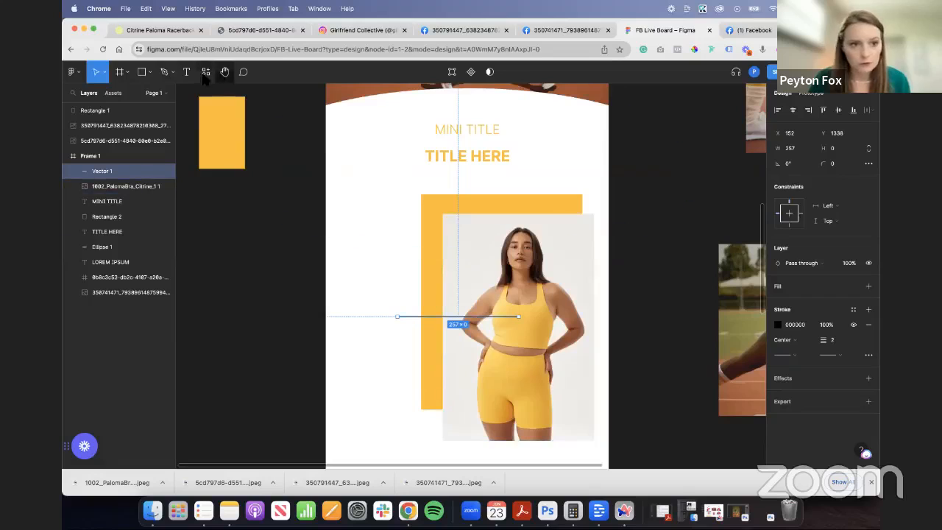
pyautogui.click(164, 71)
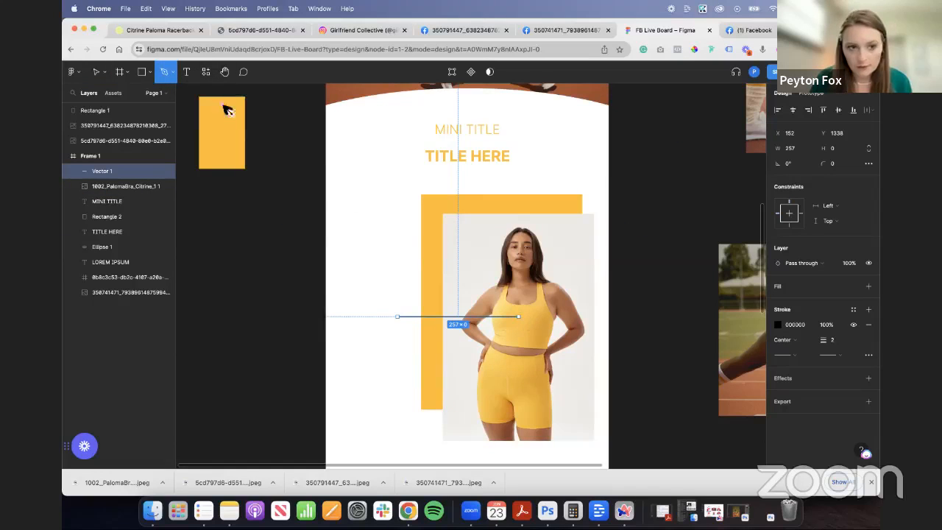
pyautogui.click(97, 71)
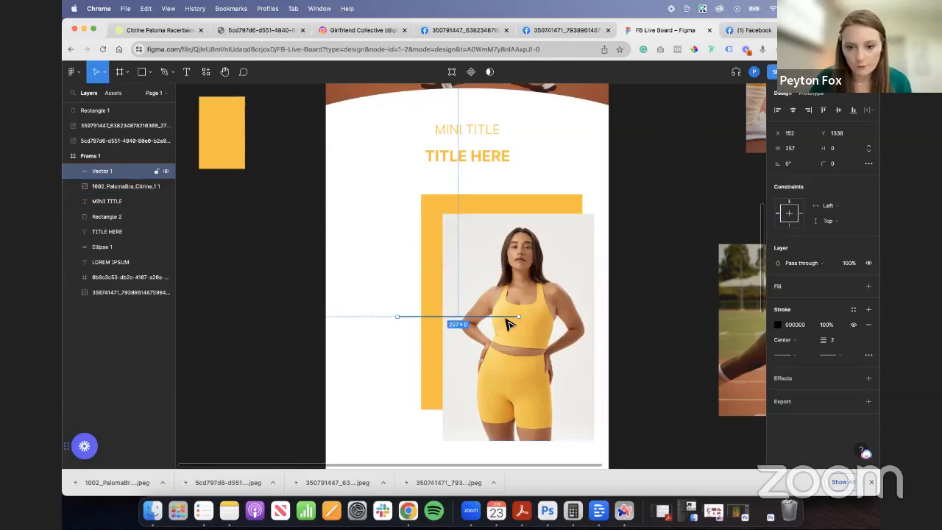
pyautogui.moveTo(506, 322); pyautogui.dragTo(494, 324)
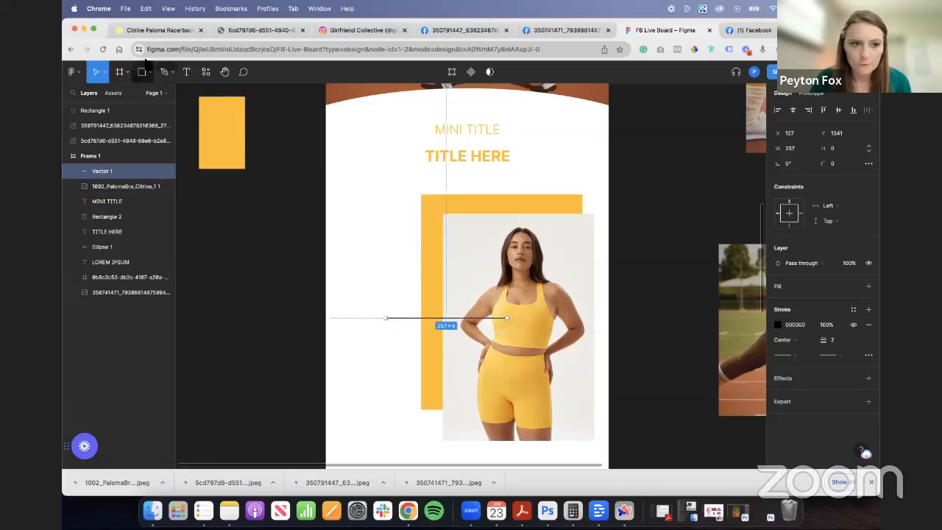
# - Draw a rectangle about 118 by 69 over the bra in the model photo
pyautogui.click(165, 74)
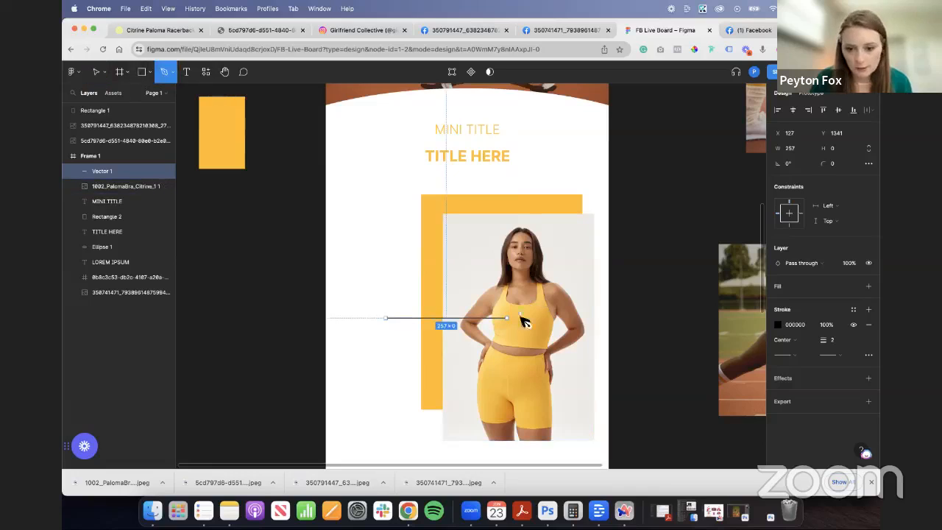
pyautogui.click(149, 72)
pyautogui.click(147, 99)
pyautogui.moveTo(503, 297); pyautogui.dragTo(561, 330)
# - Remove the new rectangle's fill and give it a black inside stroke with a weight of 2
pyautogui.click(777, 301)
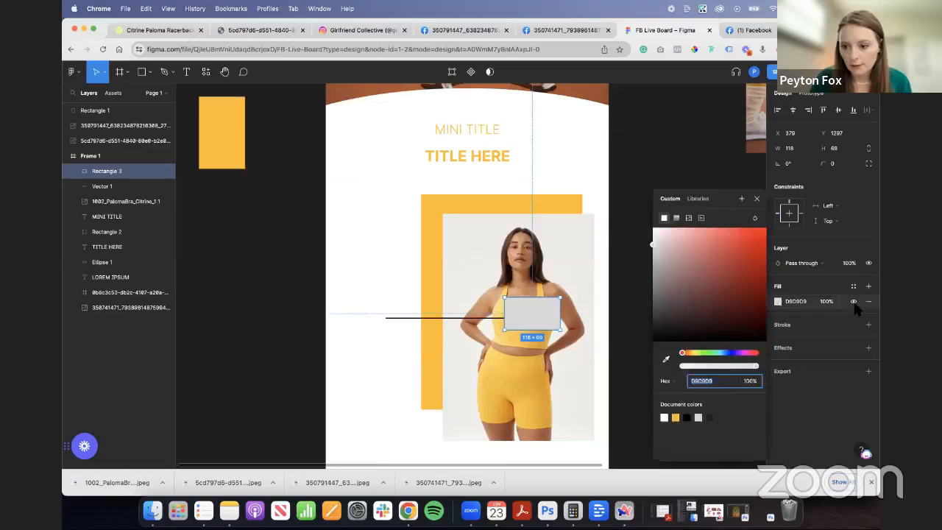
pyautogui.click(868, 301)
pyautogui.click(868, 309)
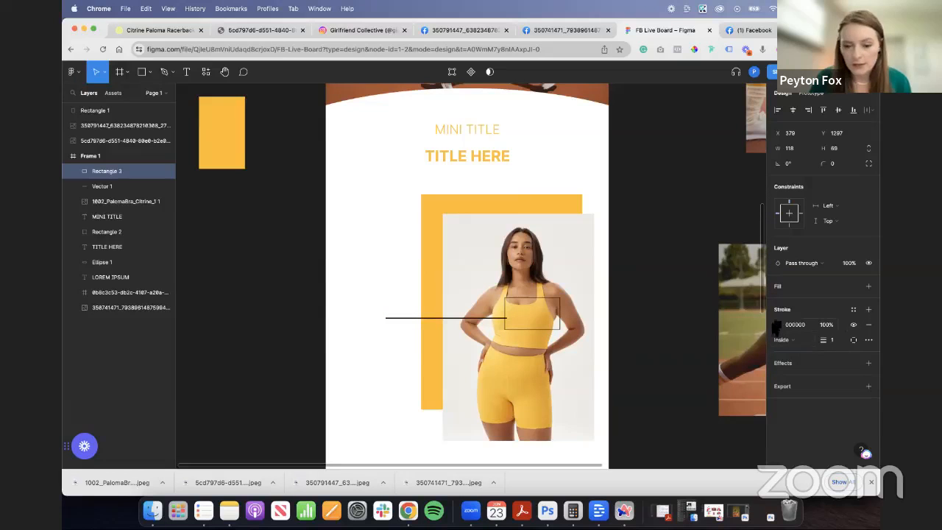
pyautogui.write('2')
pyautogui.press('Return')
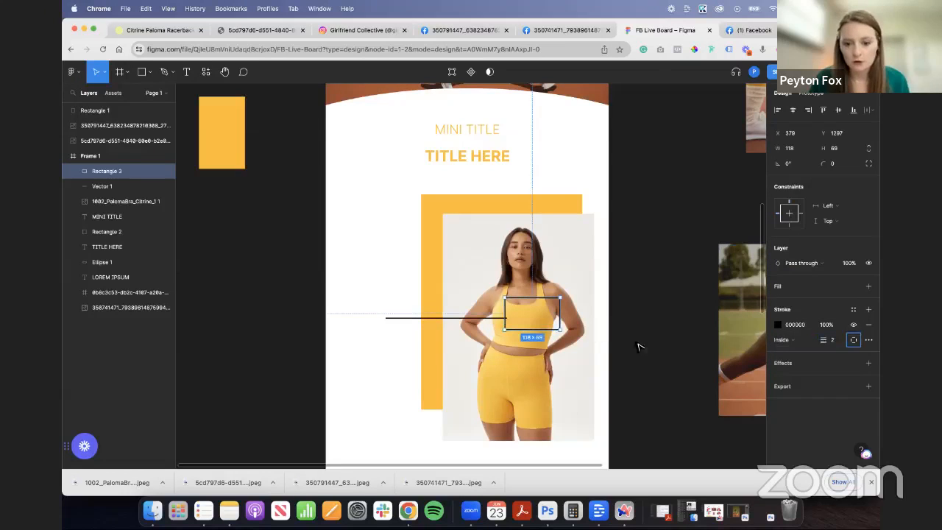
# - Move the outlined box over the lower part of the bra and line up the horizontal line with its side edge
pyautogui.moveTo(534, 316); pyautogui.dragTo(519, 343)
pyautogui.keyDown('shift'); pyautogui.click(505, 319); pyautogui.keyUp('shift')
pyautogui.click(655, 346)
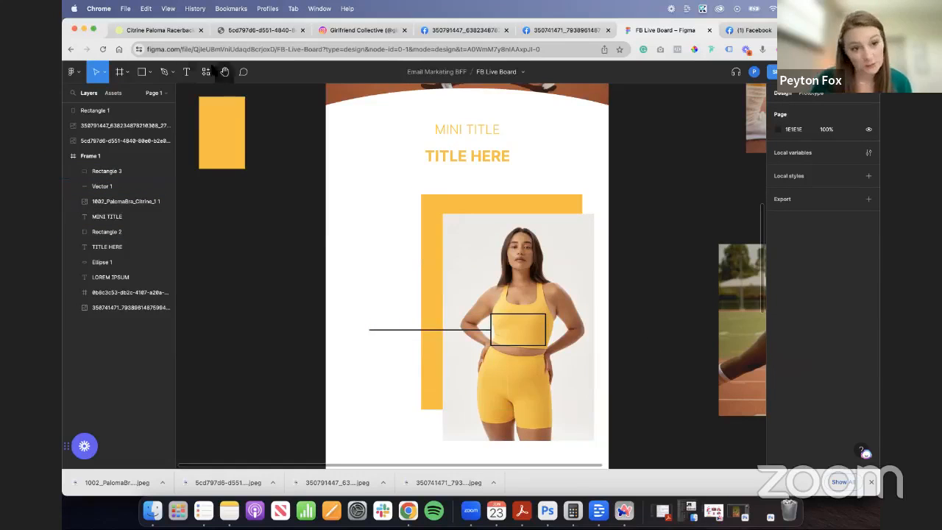
# - Shorten the horizontal callout line to 228 wide from its outer end, keeping it attached to the box
pyautogui.press('p')
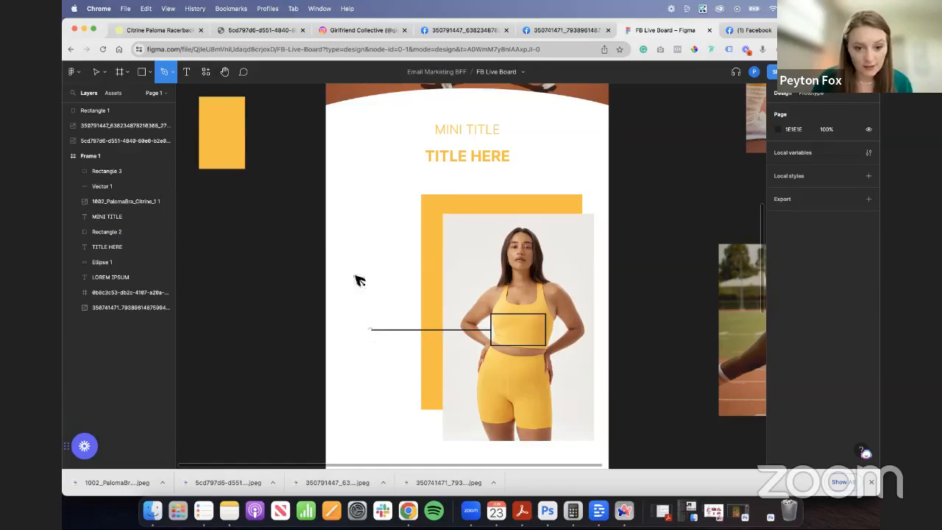
pyautogui.click(91, 68)
pyautogui.click(376, 330)
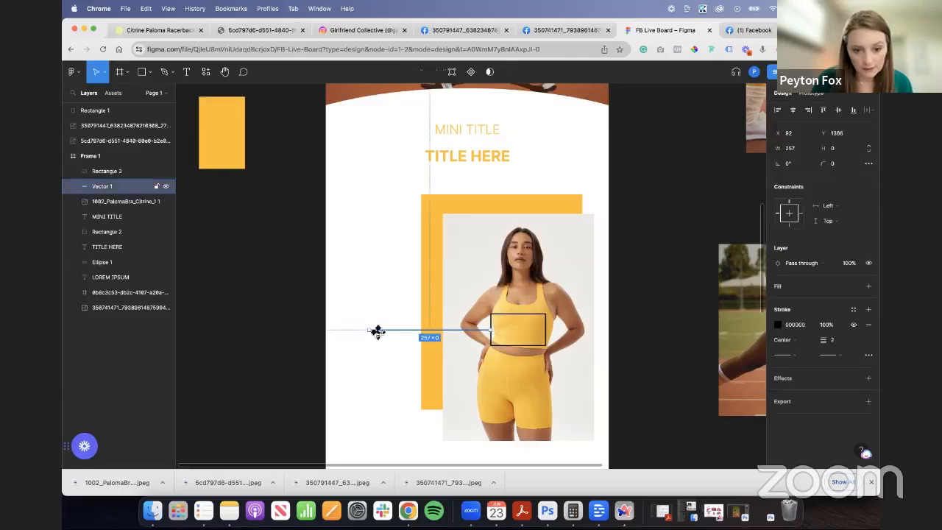
pyautogui.moveTo(370, 331); pyautogui.dragTo(383, 329)
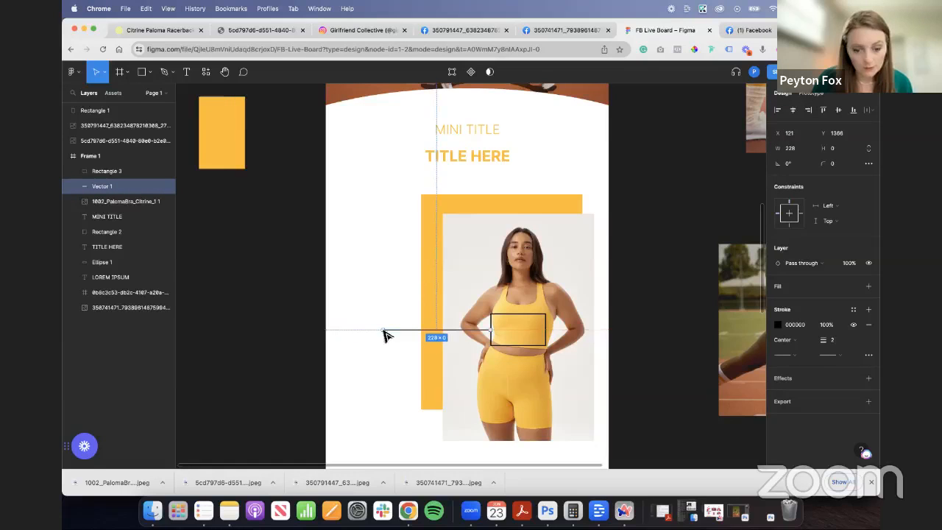
pyautogui.scroll(3, 336, 268)
pyautogui.click(326, 280)
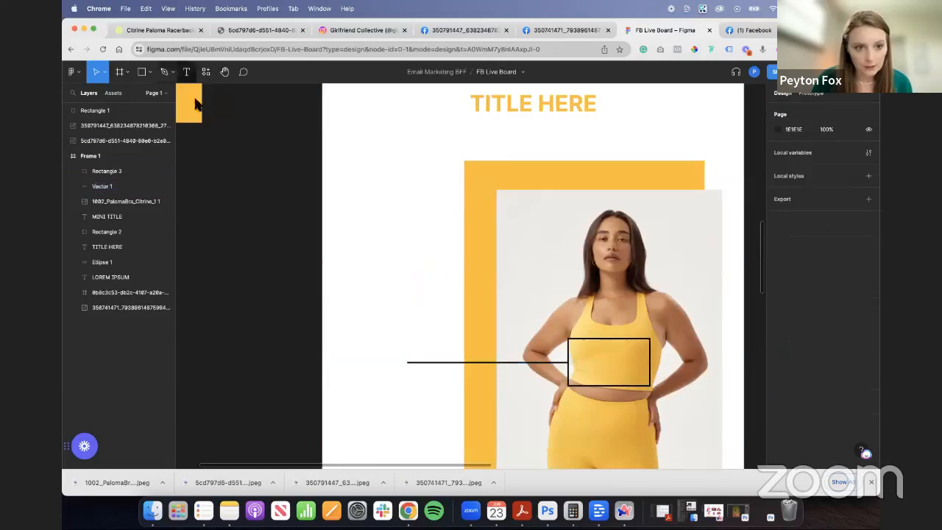
pyautogui.click(165, 74)
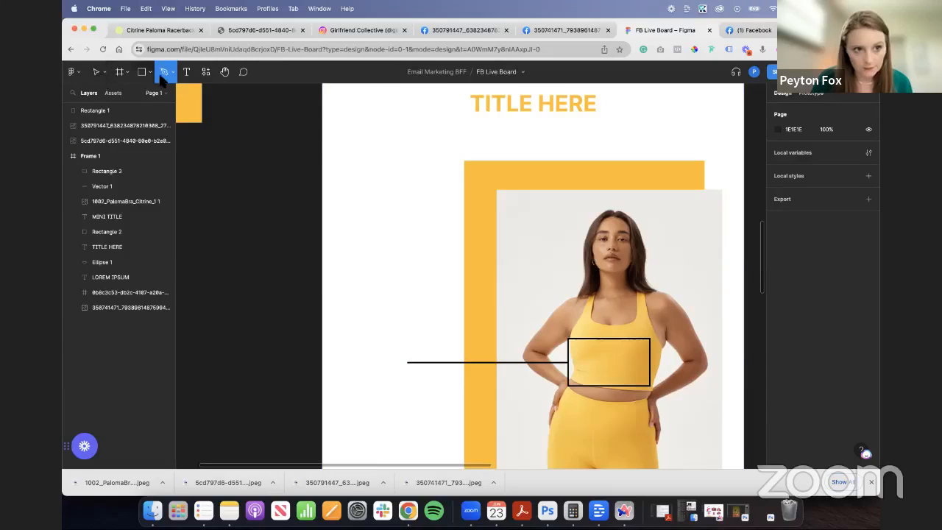
pyautogui.click(105, 72)
pyautogui.press('v')
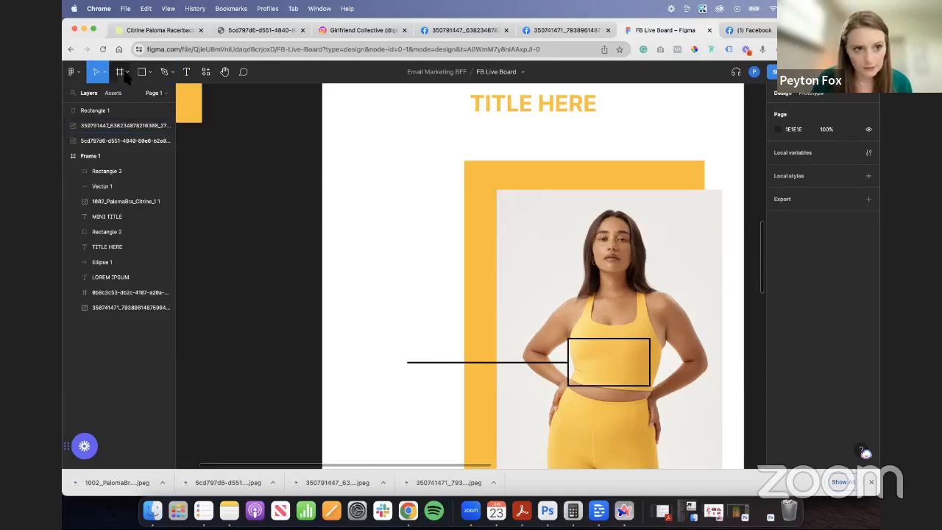
# - Draw a vertical line about 85 high with the Pen tool, rising from the outer end of the horizontal callout line
pyautogui.click(434, 363)
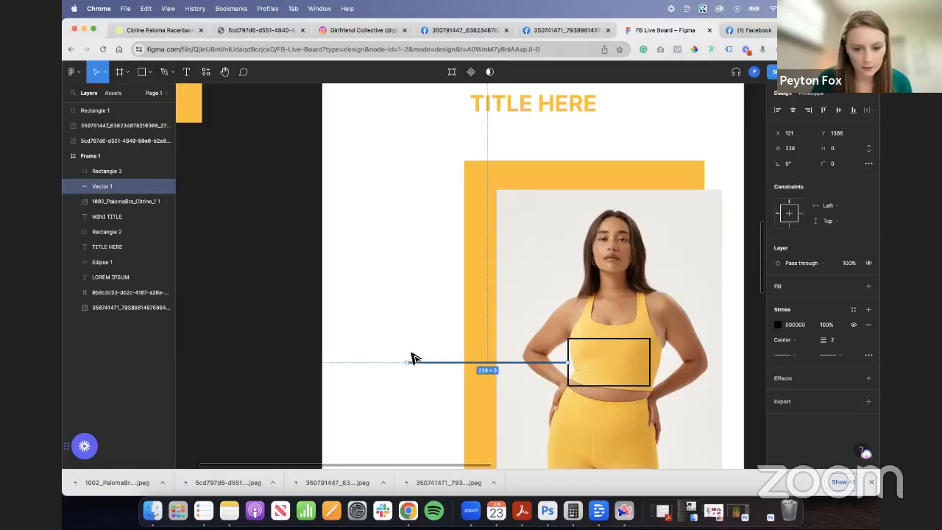
pyautogui.click(172, 73)
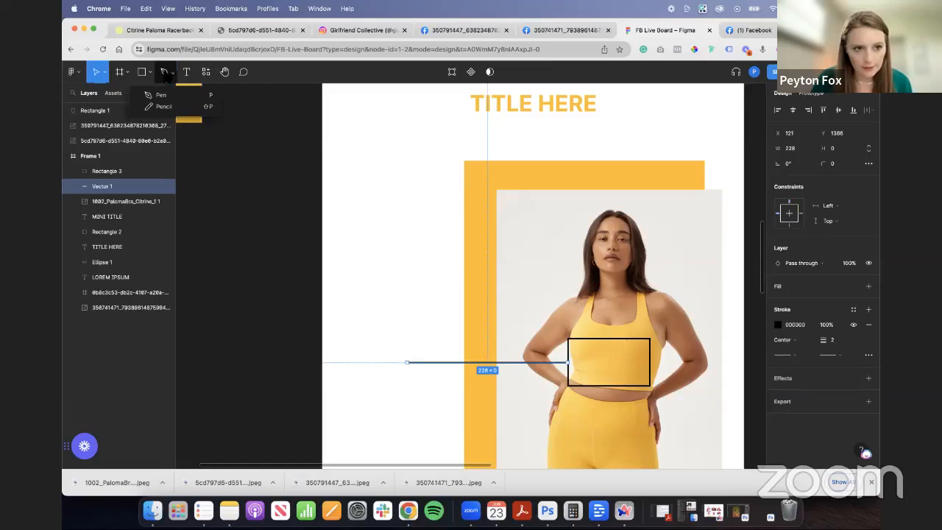
pyautogui.click(166, 95)
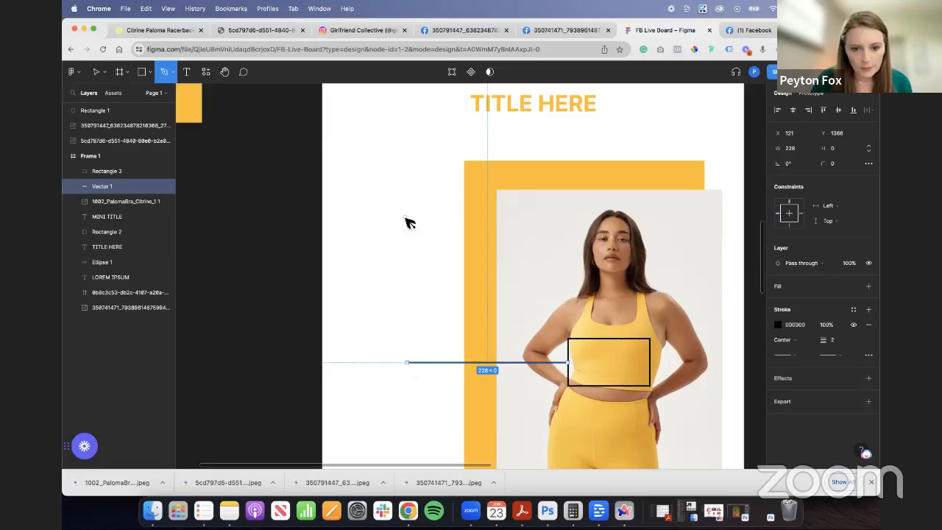
pyautogui.click(406, 302)
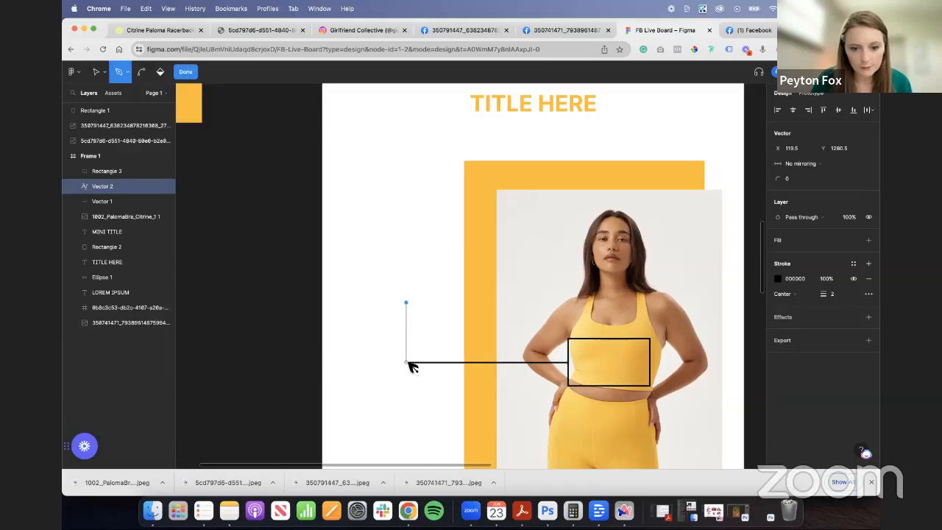
pyautogui.click(407, 363)
pyautogui.press('Escape')
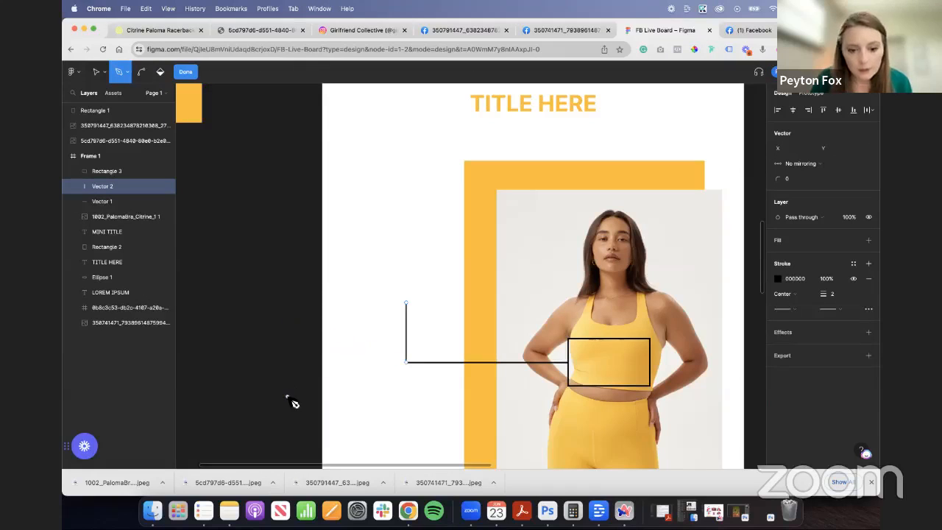
pyautogui.click(185, 71)
pyautogui.click(293, 374)
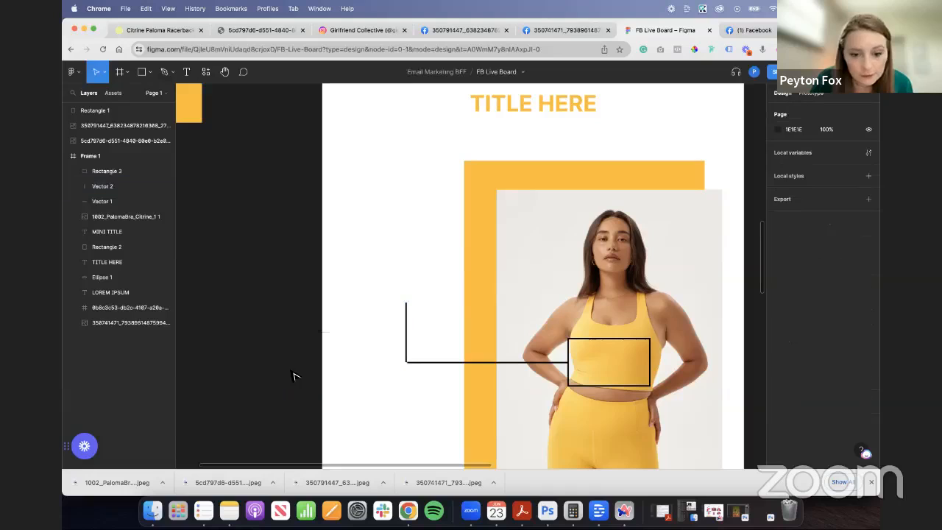
# - Nudge the vertical line so its lower end forms a clean corner with the horizontal callout line
pyautogui.click(406, 362)
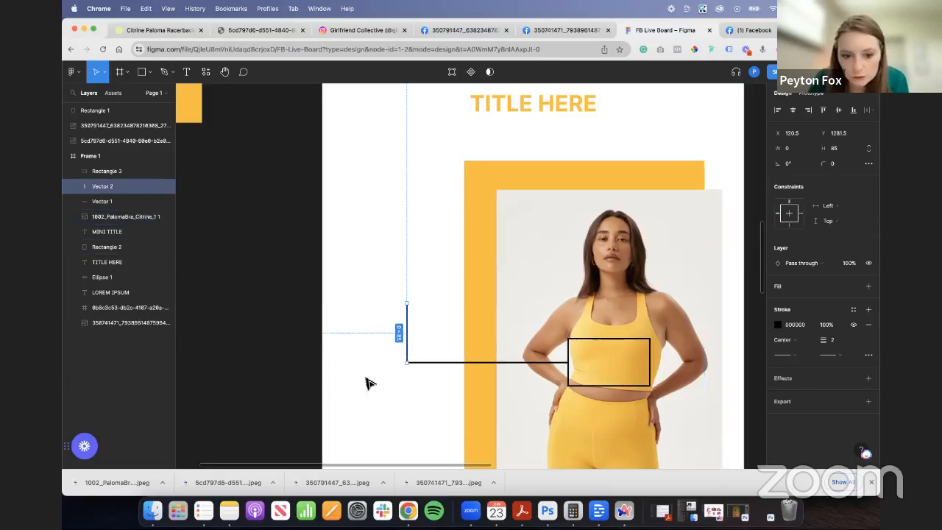
pyautogui.click(315, 382)
pyautogui.click(406, 352)
pyautogui.click(290, 343)
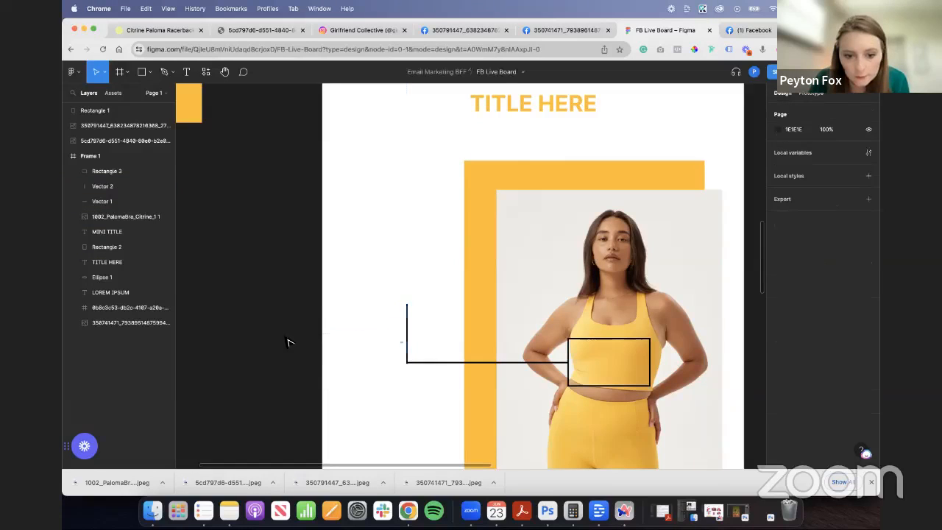
pyautogui.click(406, 346)
pyautogui.scroll(10, 376, 378)
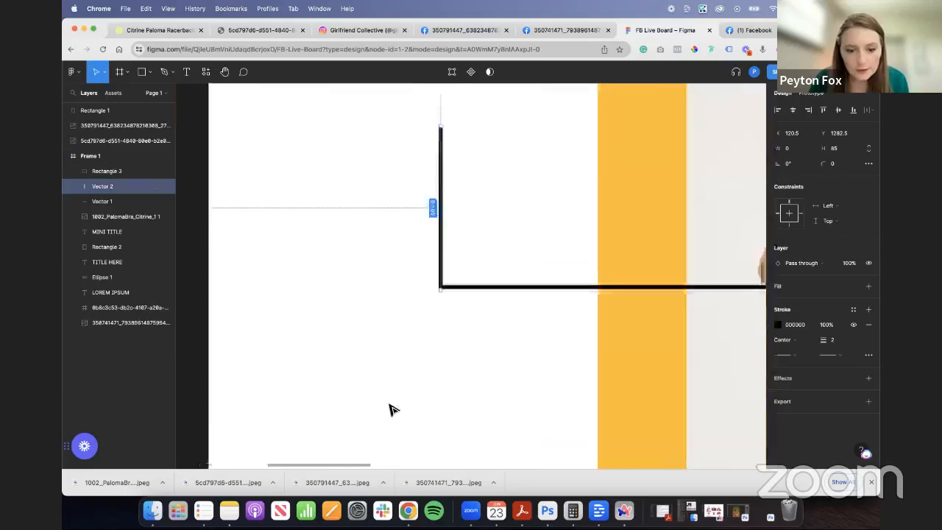
pyautogui.moveTo(487, 193); pyautogui.dragTo(489, 192)
pyautogui.click(548, 218)
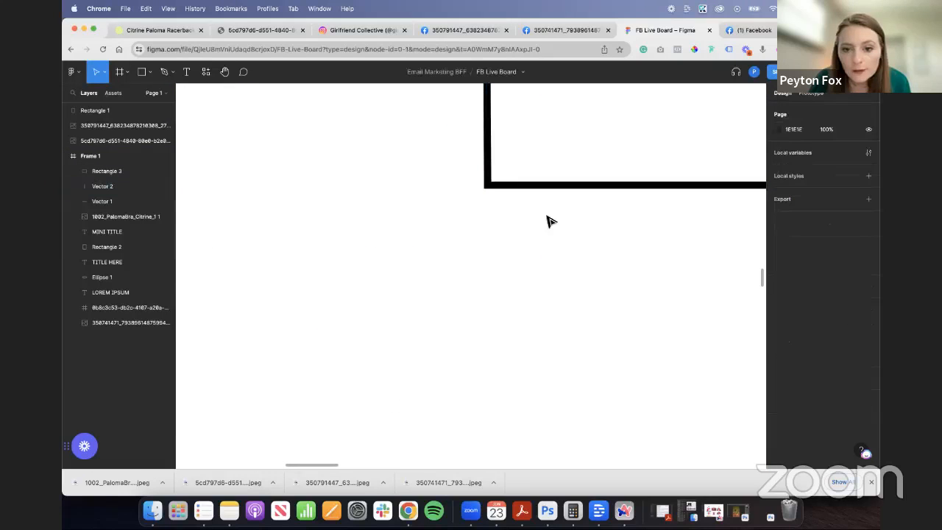
# - Duplicate the MINI TITLE text and place the copy just above the upper end of the vertical callout line
pyautogui.scroll(-5, 549, 219)
pyautogui.scroll(3, 697, 288)
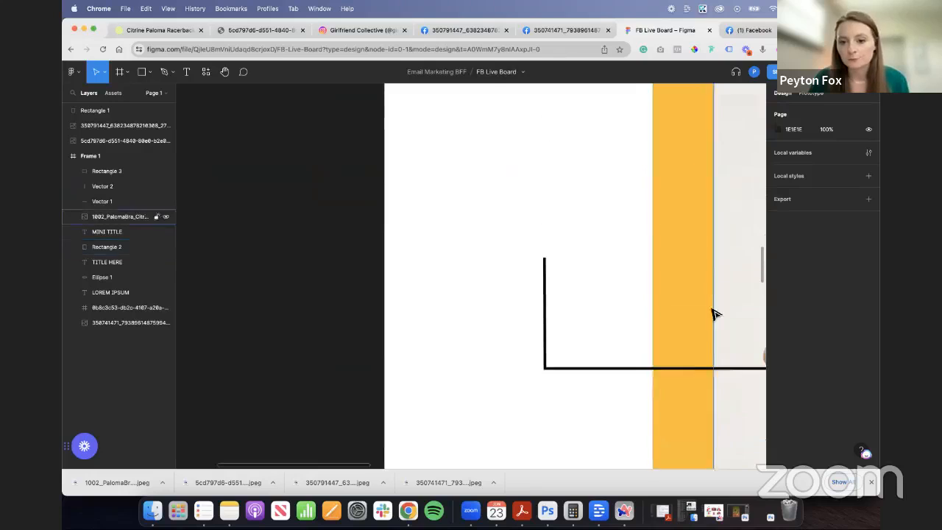
pyautogui.scroll(-3, 723, 293)
pyautogui.moveTo(343, 464); pyautogui.dragTo(437, 466)
pyautogui.scroll(5, 542, 236)
pyautogui.click(500, 223)
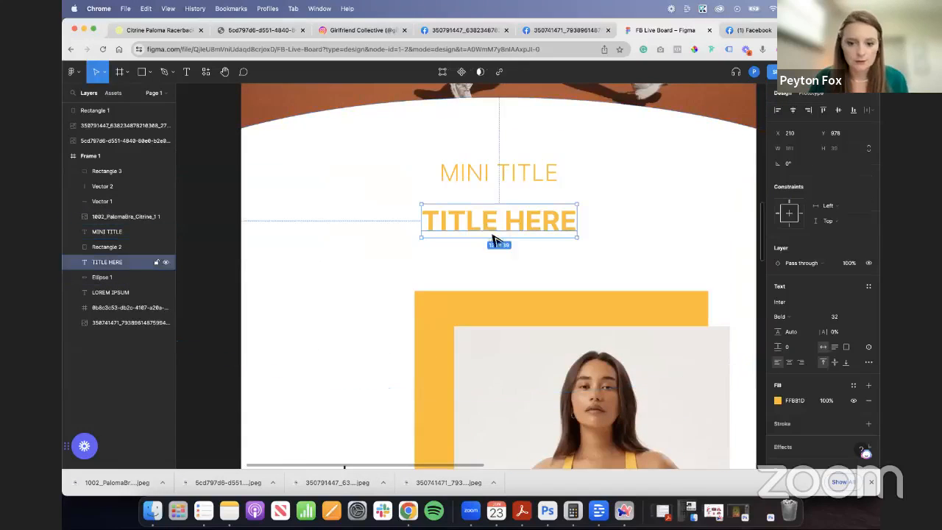
pyautogui.click(510, 170)
pyautogui.press('super+d')
pyautogui.moveTo(529, 179); pyautogui.dragTo(361, 309)
# - Change the duplicated MINI TITLE's fill to black from the document colors and deselect it
pyautogui.click(777, 401)
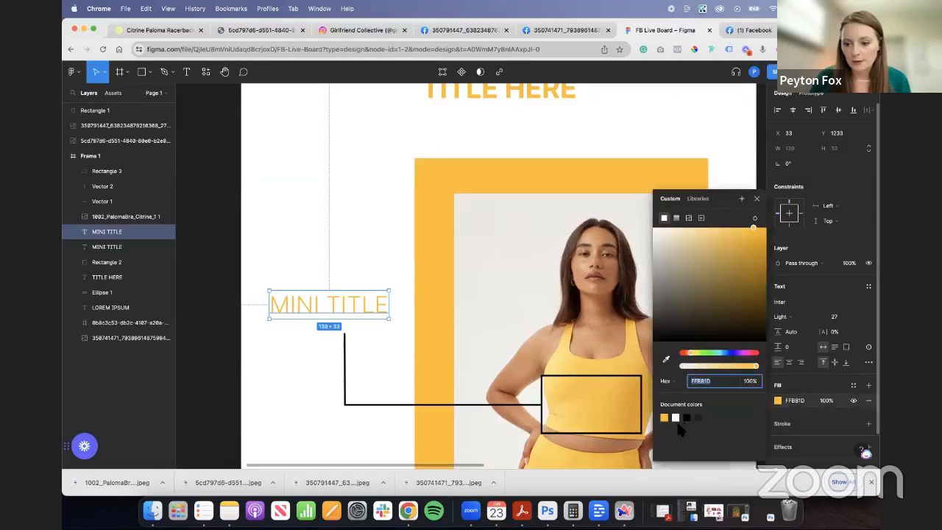
pyautogui.click(690, 426)
pyautogui.click(339, 266)
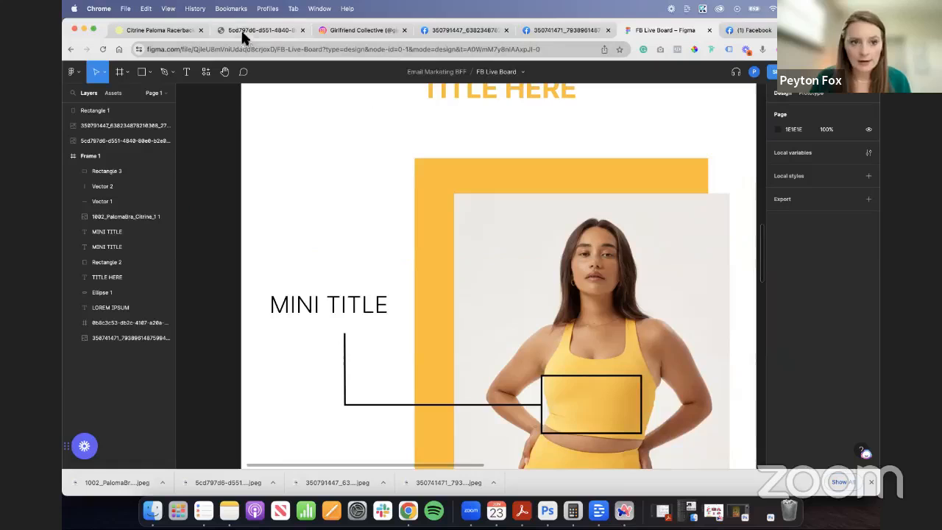
# - Switch to the girlfriend.com product page and copy "Paloma Racerback Bra" from the product title
pyautogui.click(160, 29)
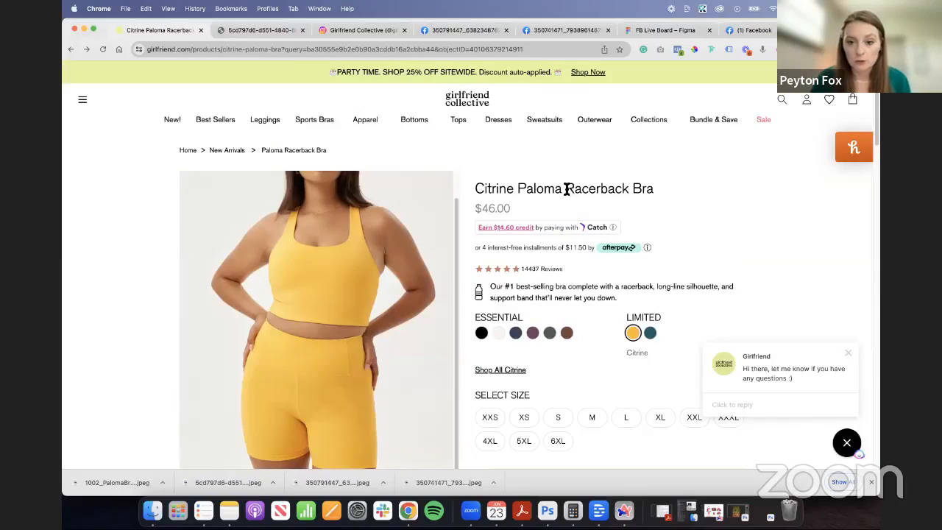
pyautogui.scroll(-1, 566, 193)
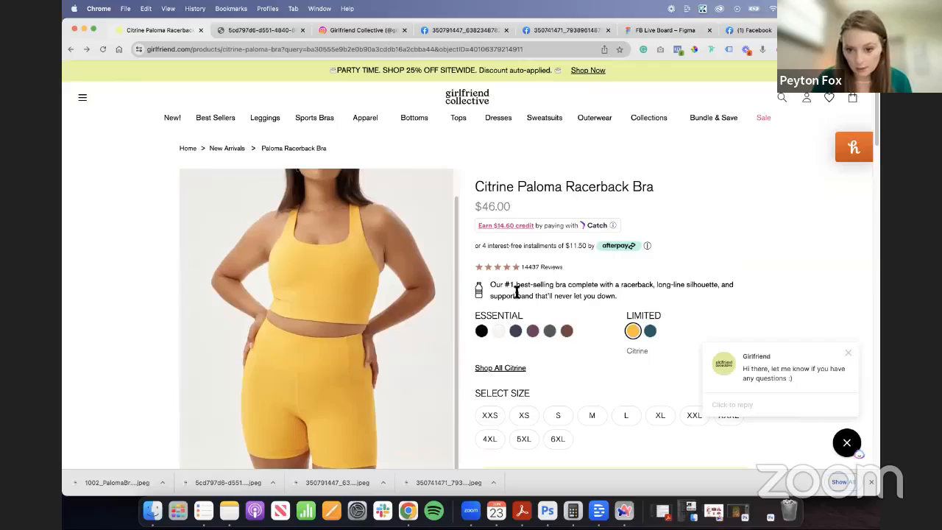
pyautogui.scroll(-5, 579, 199)
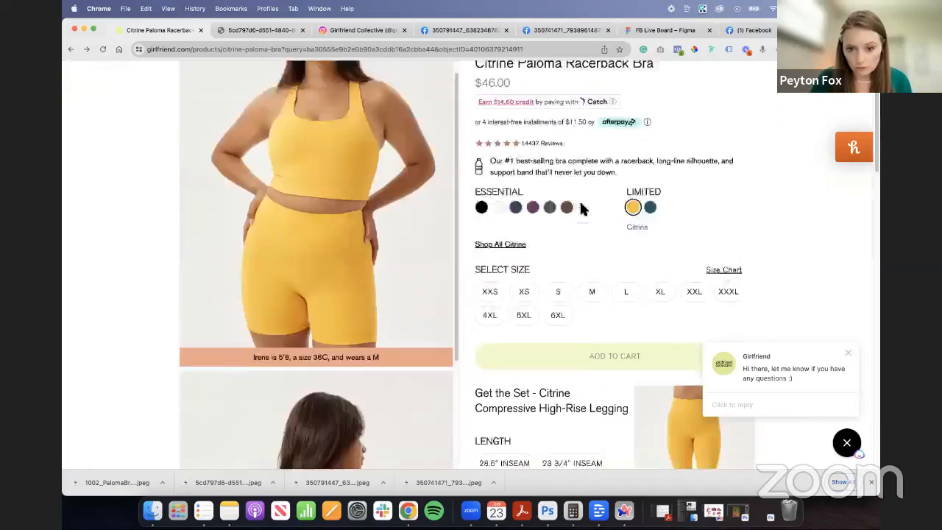
pyautogui.scroll(5, 548, 175)
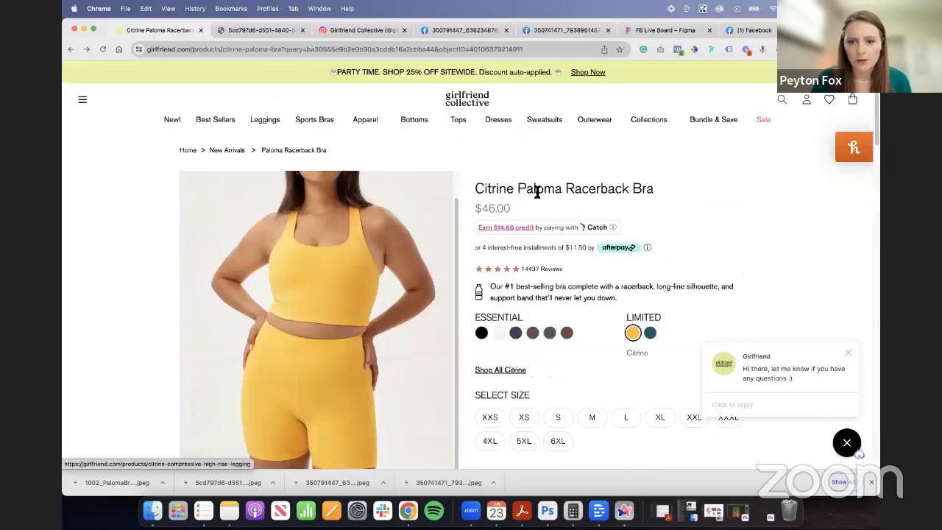
pyautogui.moveTo(518, 191); pyautogui.dragTo(651, 192)
pyautogui.press('super+c')
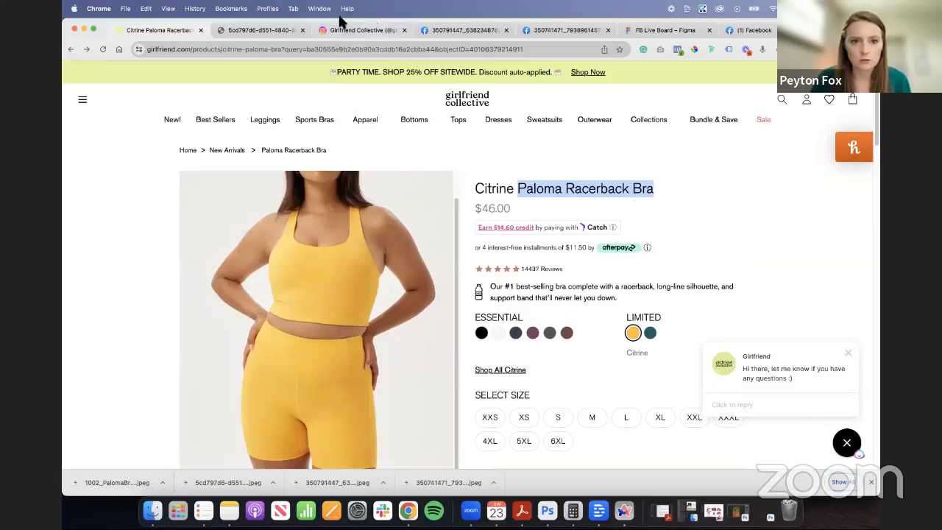
# - Return to the Figma board and replace the black MINI TITLE text with the copied "Paloma Racerback Bra"
pyautogui.click(644, 30)
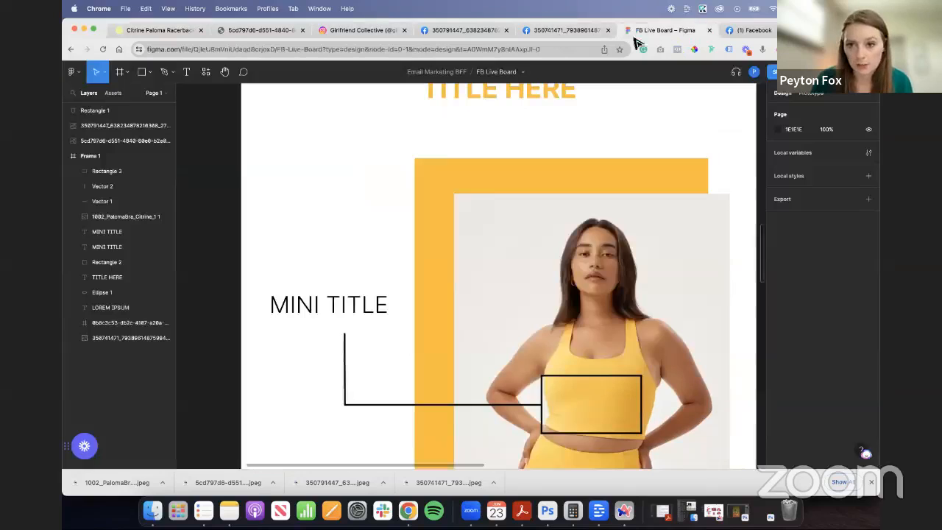
pyautogui.doubleClick(354, 302)
pyautogui.press('super+a')
pyautogui.press('super+v')
pyautogui.press('Escape')
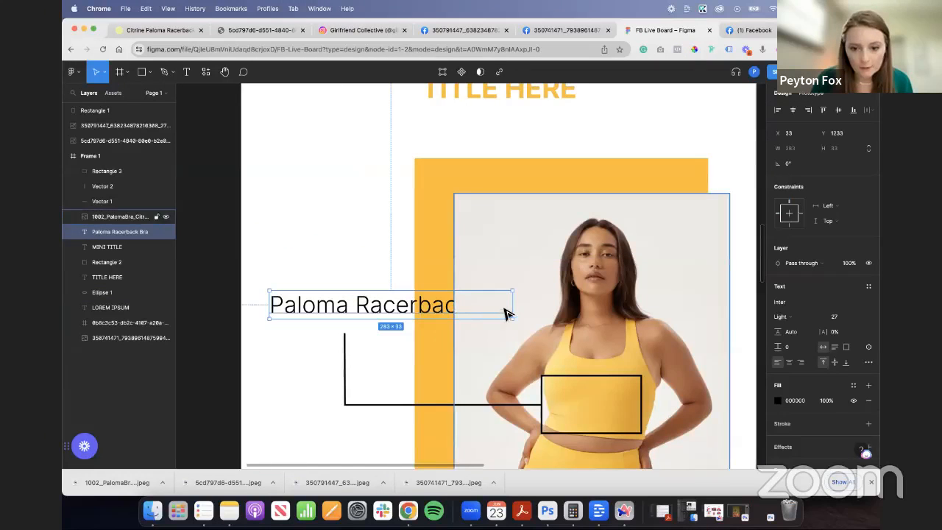
# - Narrow the Paloma Racerback Bra text box to 187 wide so it wraps onto two lines, and move it to X 15, Y 1191 above the callout line
pyautogui.moveTo(497, 304); pyautogui.dragTo(431, 327)
pyautogui.moveTo(336, 331); pyautogui.dragTo(315, 293)
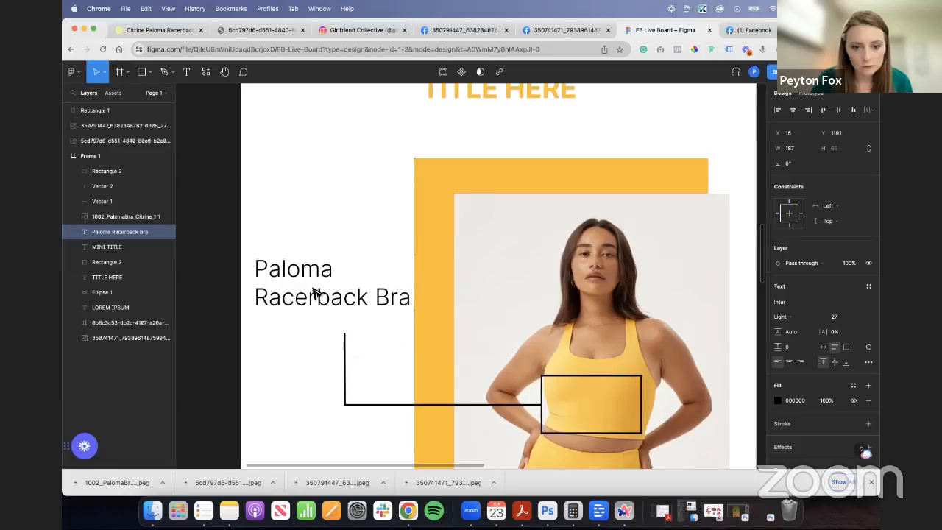
pyautogui.click(589, 266)
pyautogui.scroll(-3, 586, 261)
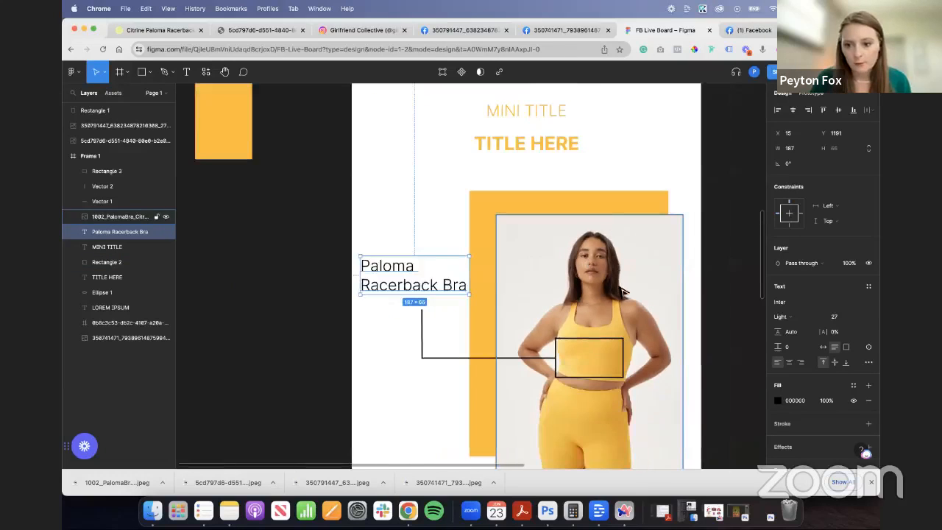
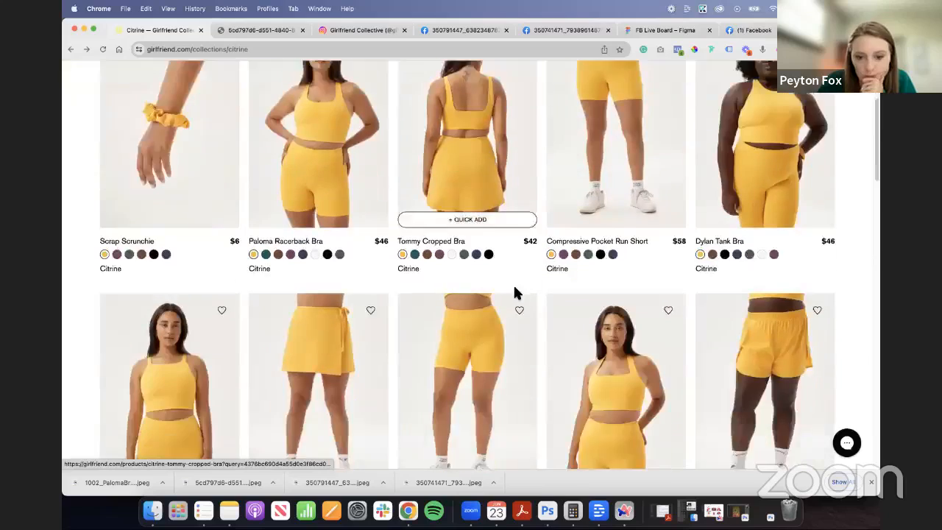
# - Browse the Citrine collection for another product to feature and open the Weekend Wrap Skort page
pyautogui.scroll(-5, 477, 256)
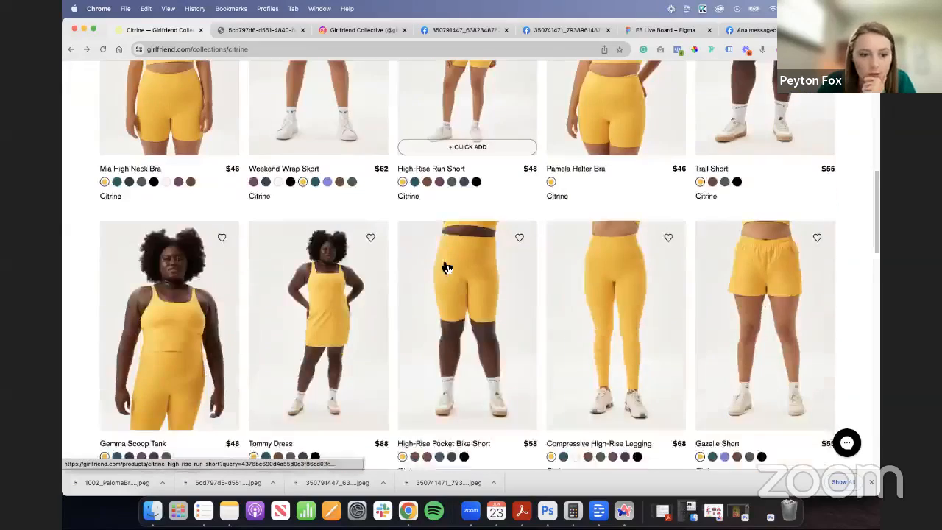
pyautogui.scroll(-4, 408, 271)
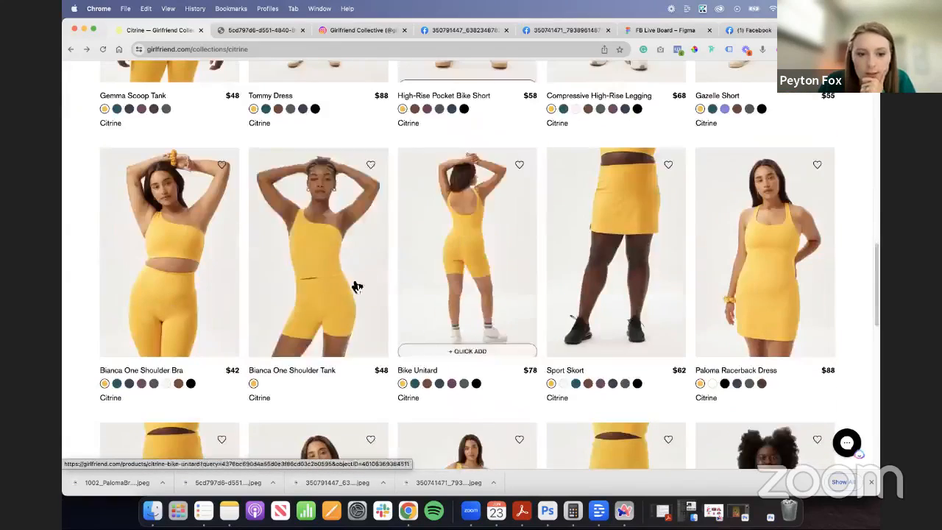
pyautogui.scroll(-2, 748, 233)
pyautogui.scroll(3, 803, 317)
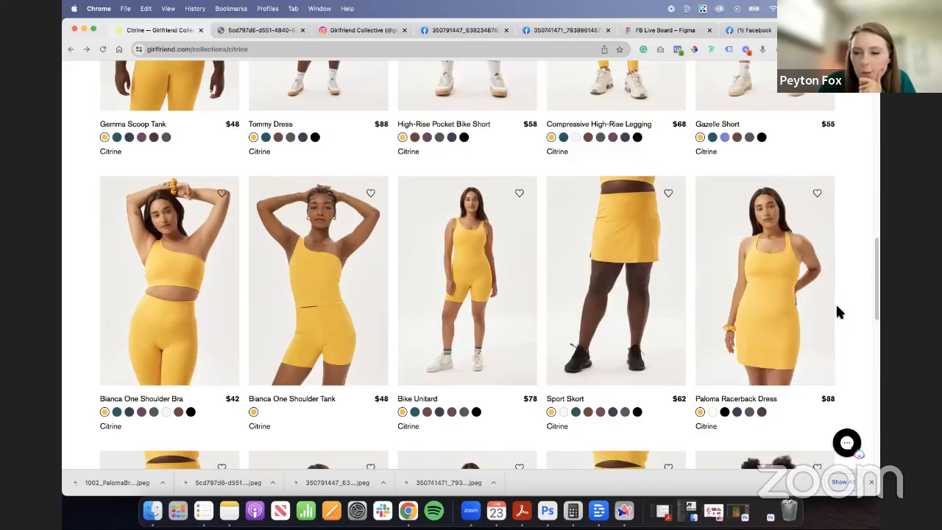
pyautogui.scroll(-7, 858, 282)
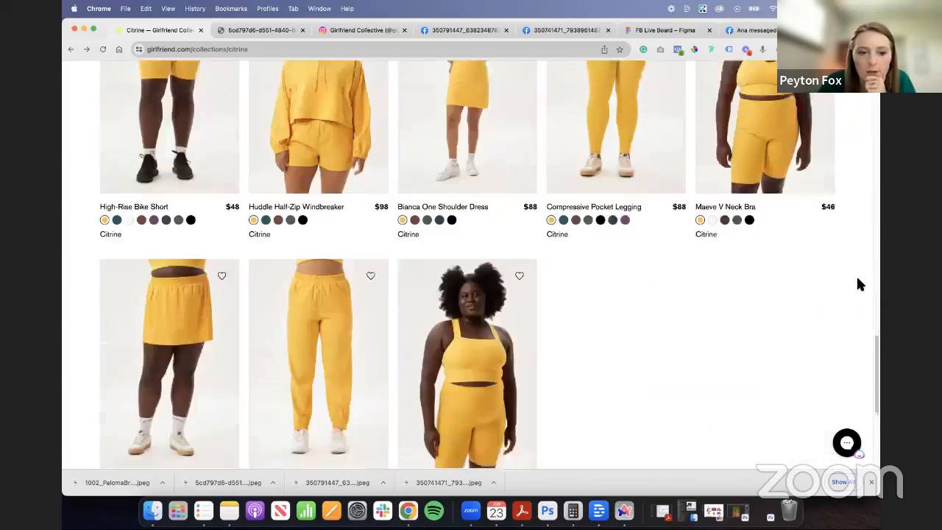
pyautogui.scroll(10, 815, 299)
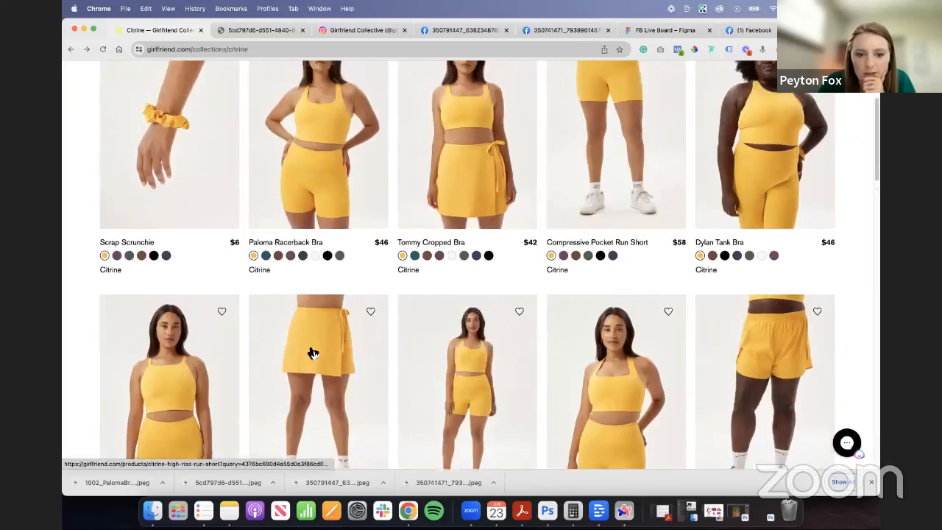
pyautogui.click(309, 351)
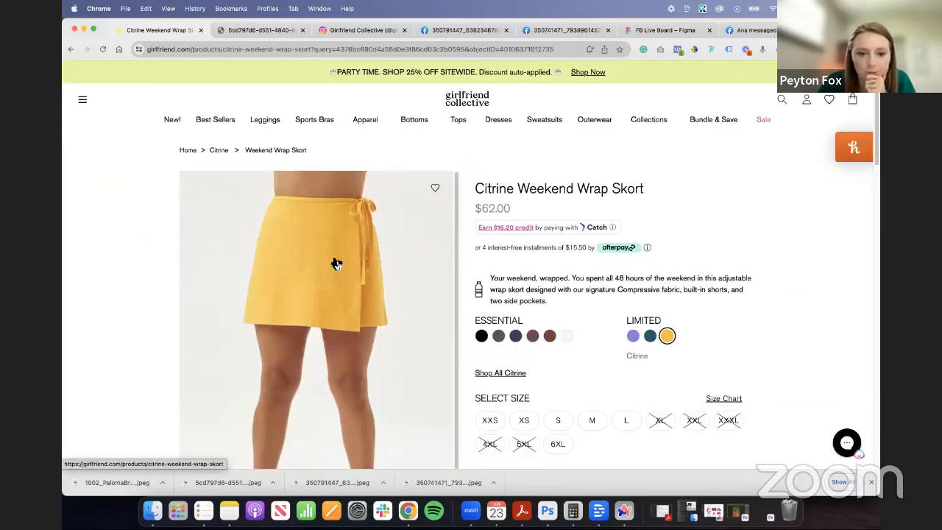
# - Look through the Weekend Wrap Skort photos and save the side-view photo as a JPEG
pyautogui.rightClick(335, 264)
pyautogui.click(85, 267)
pyautogui.scroll(-5, 346, 309)
pyautogui.scroll(-4, 363, 321)
pyautogui.scroll(-8, 348, 305)
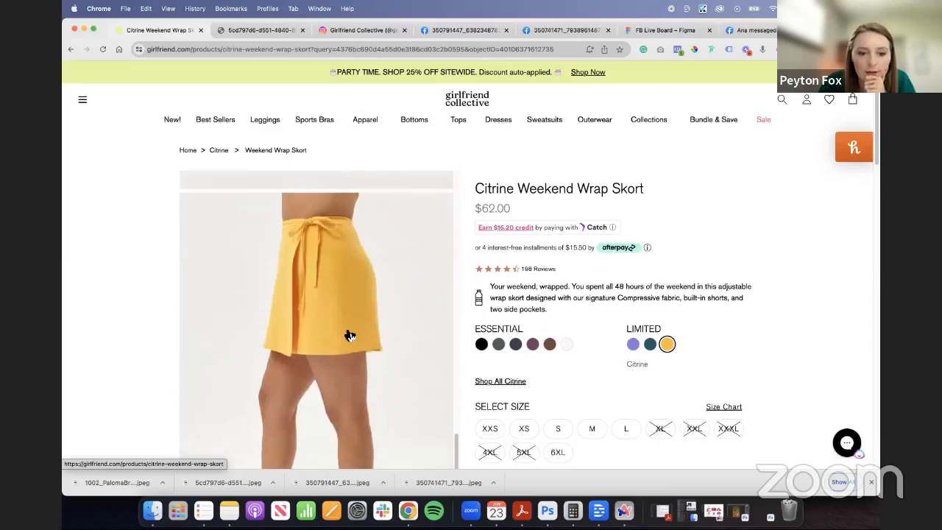
pyautogui.scroll(-10, 346, 298)
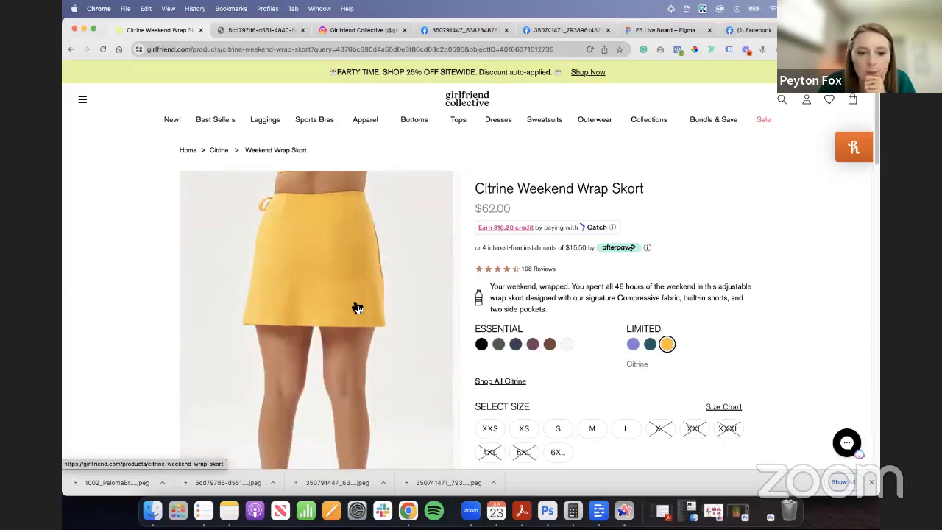
pyautogui.scroll(2, 343, 314)
pyautogui.rightClick(343, 314)
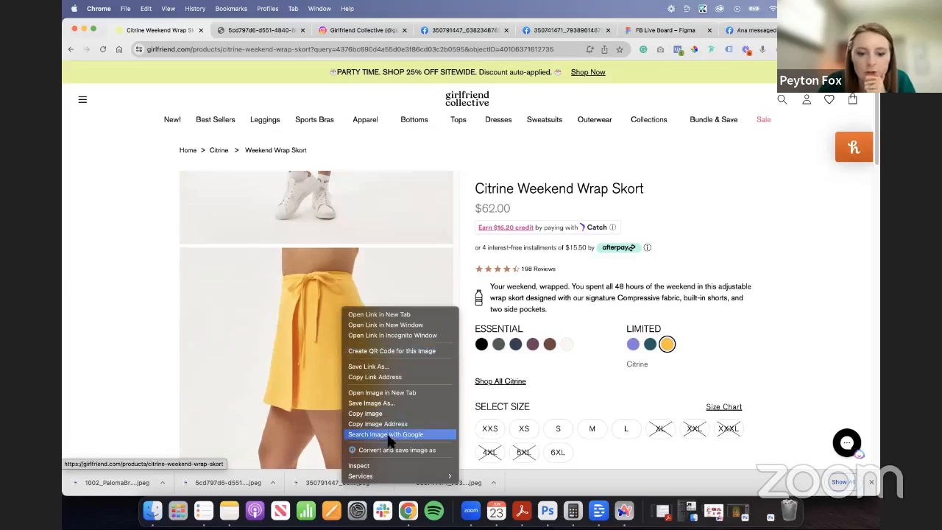
pyautogui.click(390, 450)
pyautogui.press('Return')
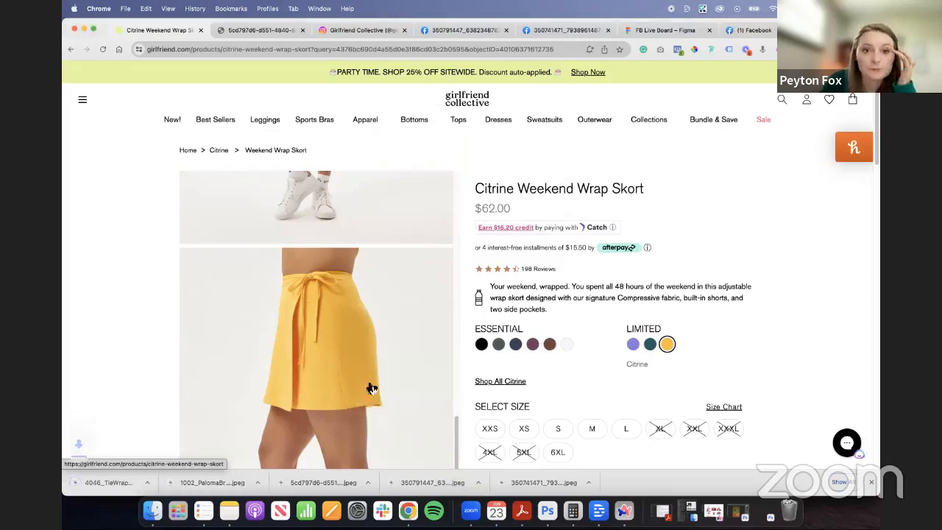
# - Switch to the Figma board, add the downloaded skort photo below the yellow bar at X 91, Y 1850, and crop it to 399 × 305
pyautogui.click(659, 30)
pyautogui.moveTo(151, 483); pyautogui.dragTo(481, 313)
pyautogui.moveTo(290, 336); pyautogui.dragTo(473, 330)
pyautogui.moveTo(576, 333); pyautogui.dragTo(373, 330)
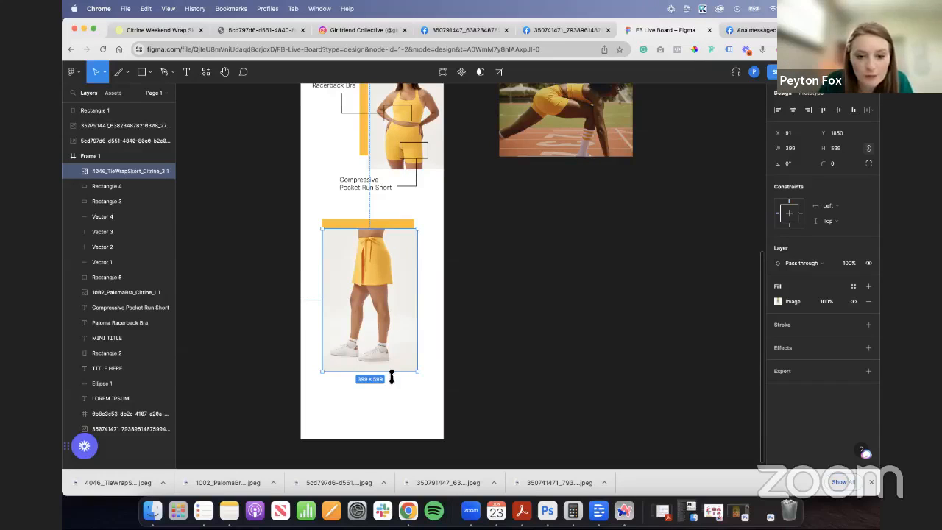
pyautogui.moveTo(390, 377); pyautogui.dragTo(396, 304)
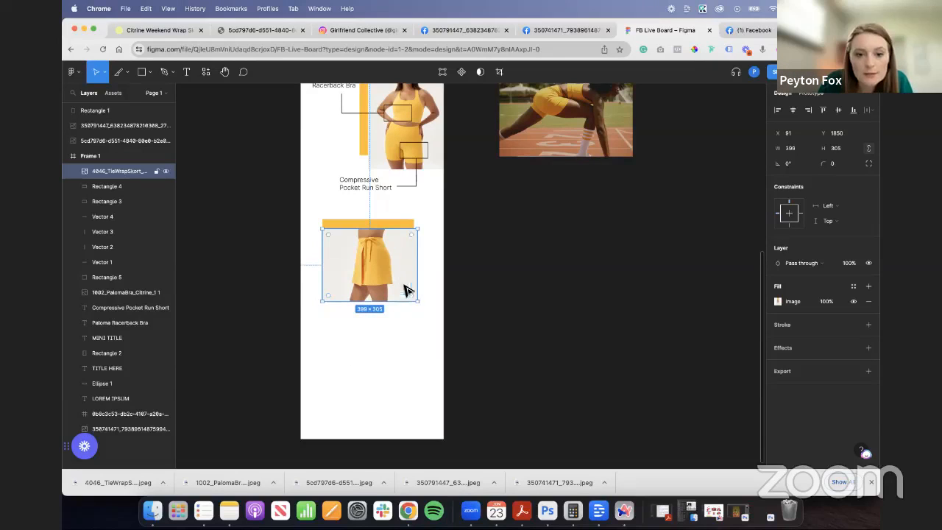
# - Enlarge the skort photo and widen the yellow rectangle behind it on both sides so it extends beyond the photo's left edge
pyautogui.scroll(2, 400, 291)
pyautogui.scroll(5, 370, 370)
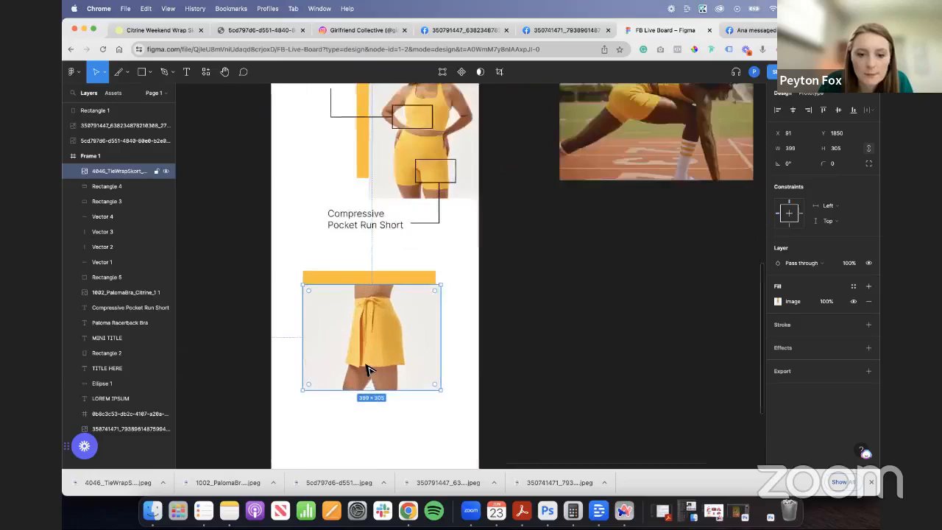
pyautogui.moveTo(479, 402); pyautogui.dragTo(516, 432)
pyautogui.click(434, 231)
pyautogui.moveTo(468, 247); pyautogui.dragTo(498, 243)
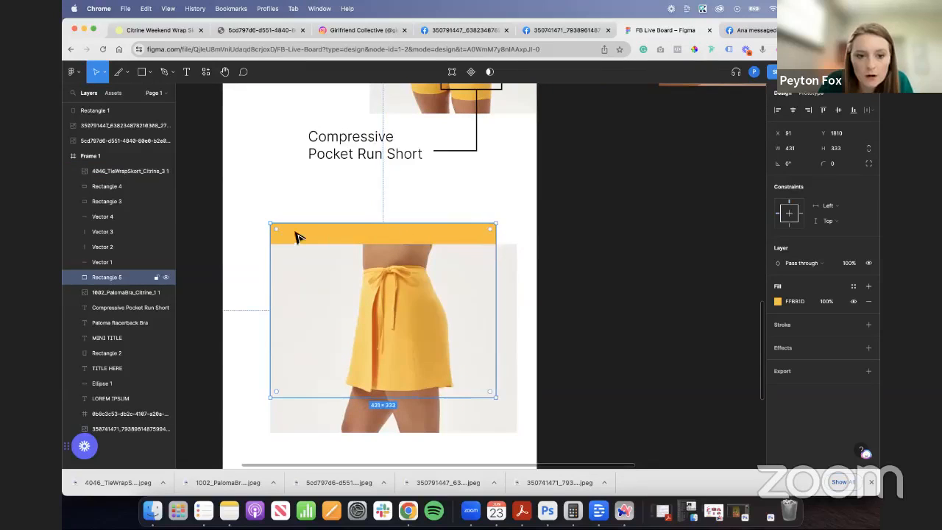
pyautogui.moveTo(274, 240); pyautogui.dragTo(254, 240)
# - Select the skort photo together with its yellow rectangle, move both slightly upward, and deselect them
pyautogui.keyDown('shift'); pyautogui.click(419, 417); pyautogui.keyUp('shift')
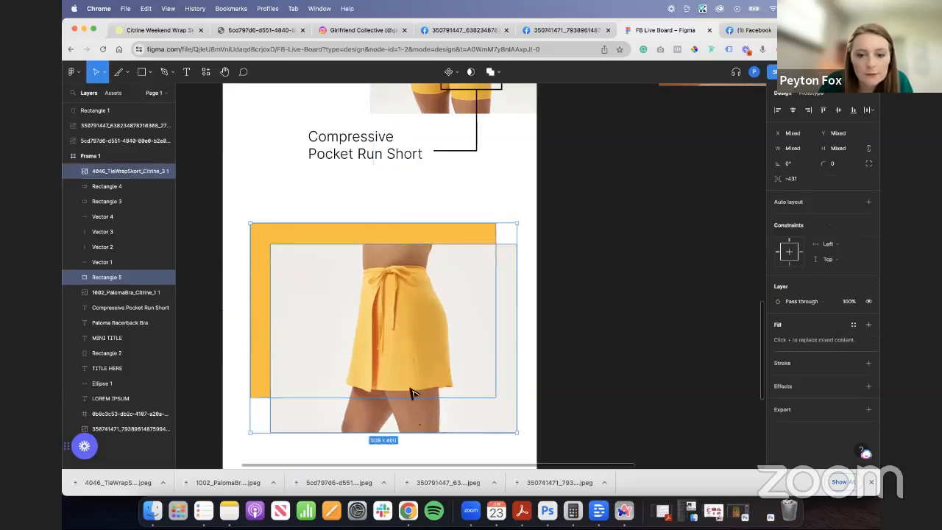
pyautogui.moveTo(411, 386); pyautogui.dragTo(408, 366)
pyautogui.click(543, 342)
pyautogui.scroll(3, 294, 264)
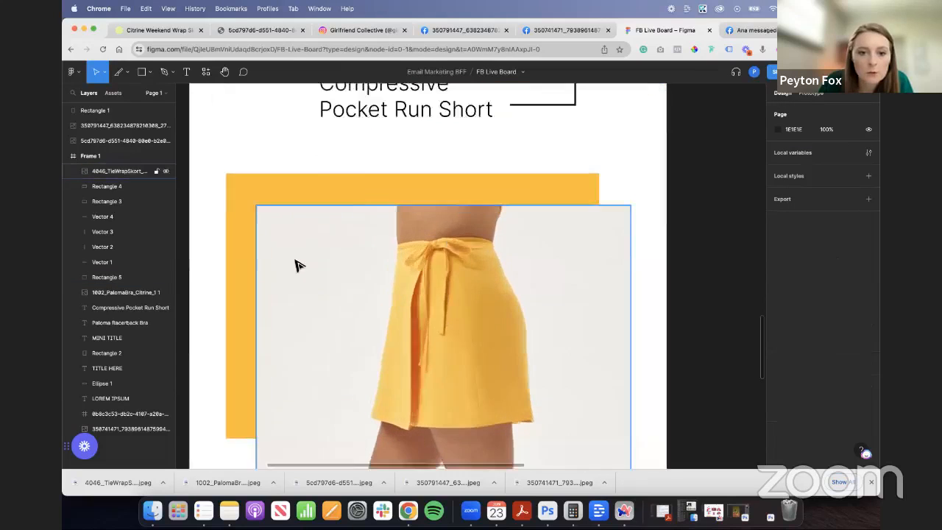
# - Select the box and both connector lines of the Compressive Pocket Run Short callout and duplicate them
pyautogui.scroll(-5, 313, 285)
pyautogui.scroll(3, 313, 285)
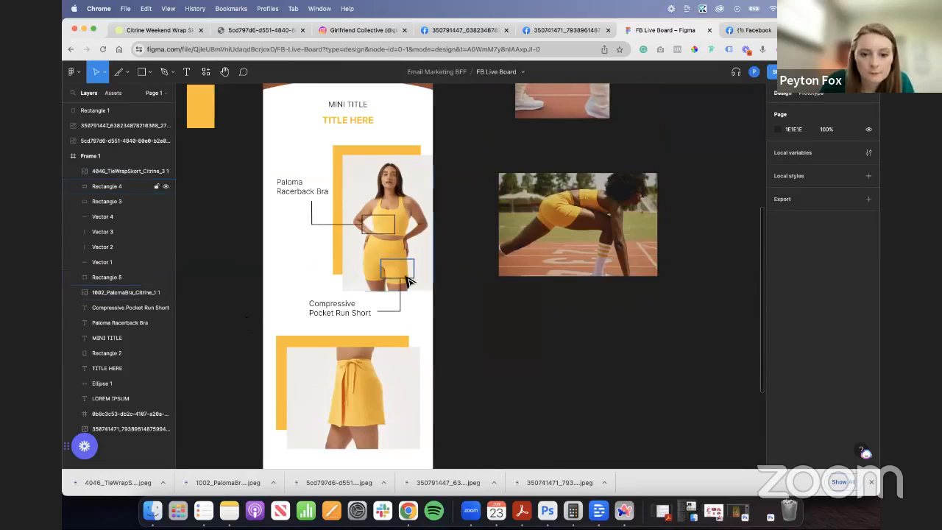
pyautogui.click(403, 280)
pyautogui.keyDown('shift'); pyautogui.click(399, 308); pyautogui.keyUp('shift')
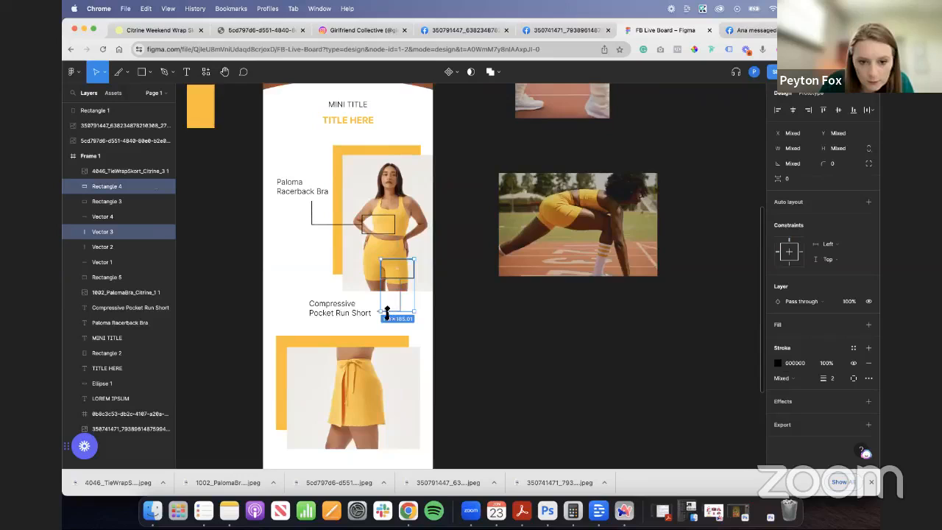
pyautogui.scroll(5, 387, 313)
pyautogui.keyDown('shift'); pyautogui.click(363, 310); pyautogui.keyUp('shift')
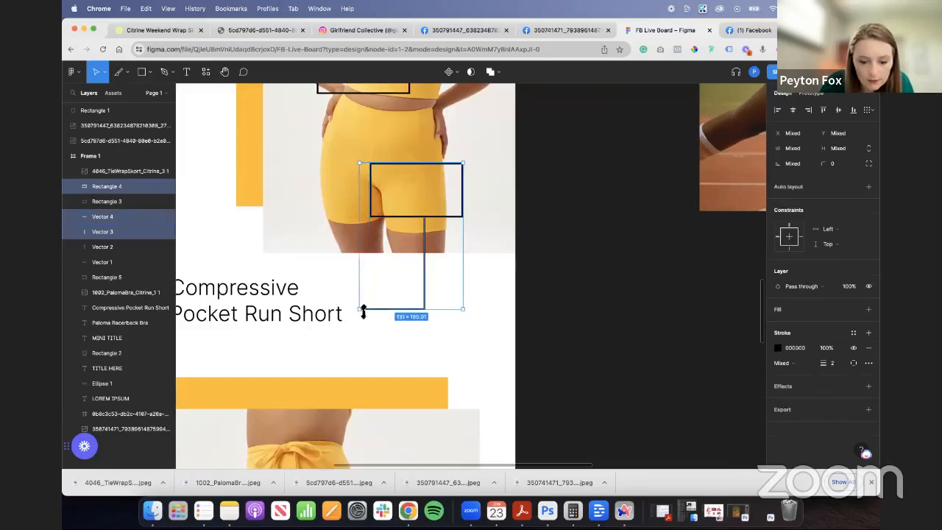
pyautogui.press('super+d')
# - Move the duplicated callout onto the skort photo, bring it in front, and place its box over the skort's lower right side
pyautogui.scroll(-10, 414, 214)
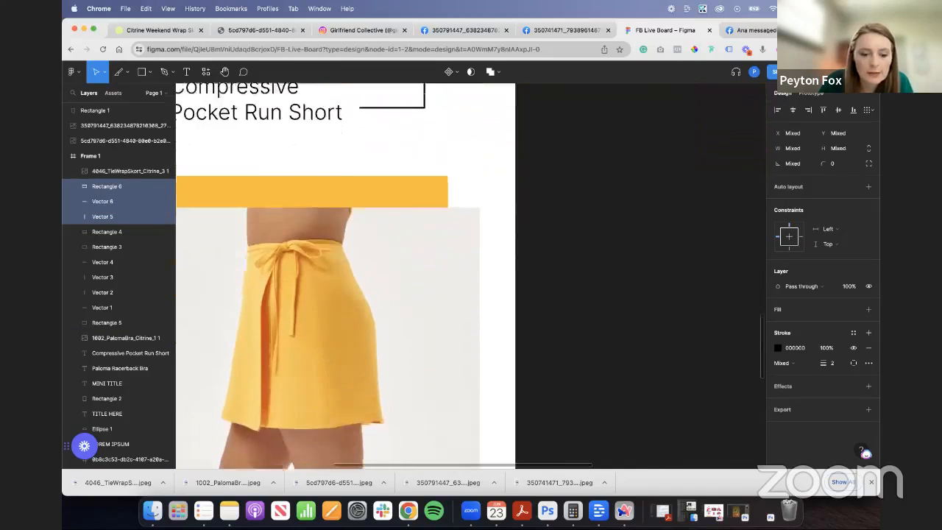
pyautogui.scroll(-2, 289, 265)
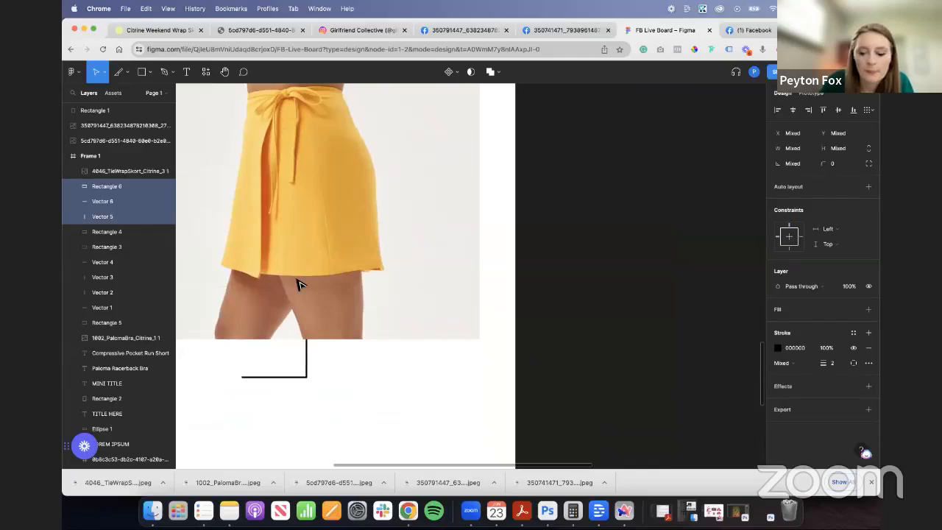
pyautogui.press('super+bracketright')
pyautogui.moveTo(329, 292); pyautogui.dragTo(376, 259)
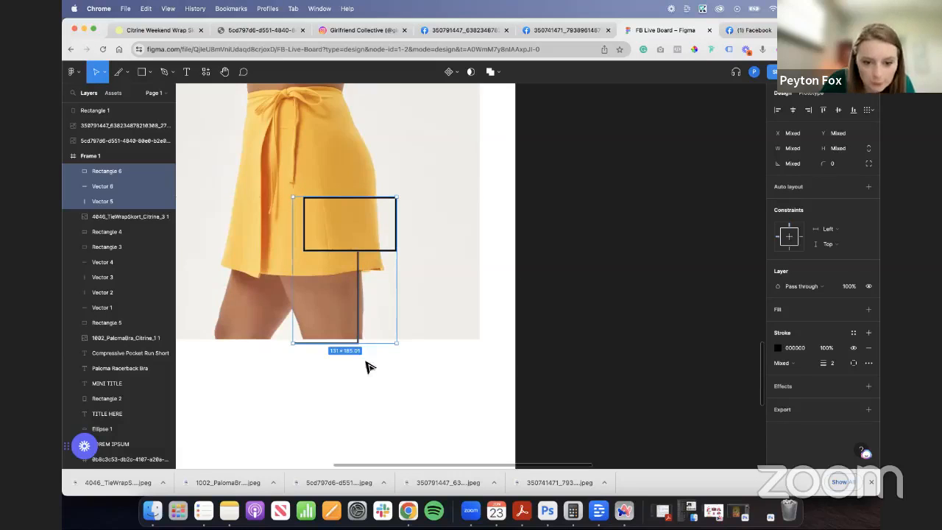
# - Extend the duplicated callout's connector lines downward to a total height of 172, ending below the skort photo
pyautogui.click(366, 362)
pyautogui.click(344, 344)
pyautogui.keyDown('shift'); pyautogui.click(359, 314); pyautogui.keyUp('shift')
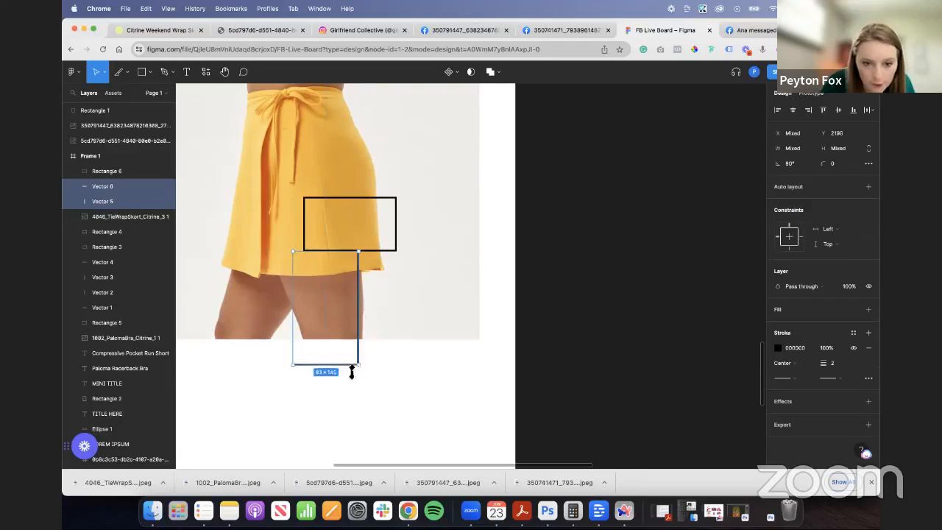
pyautogui.scroll(-5, 276, 379)
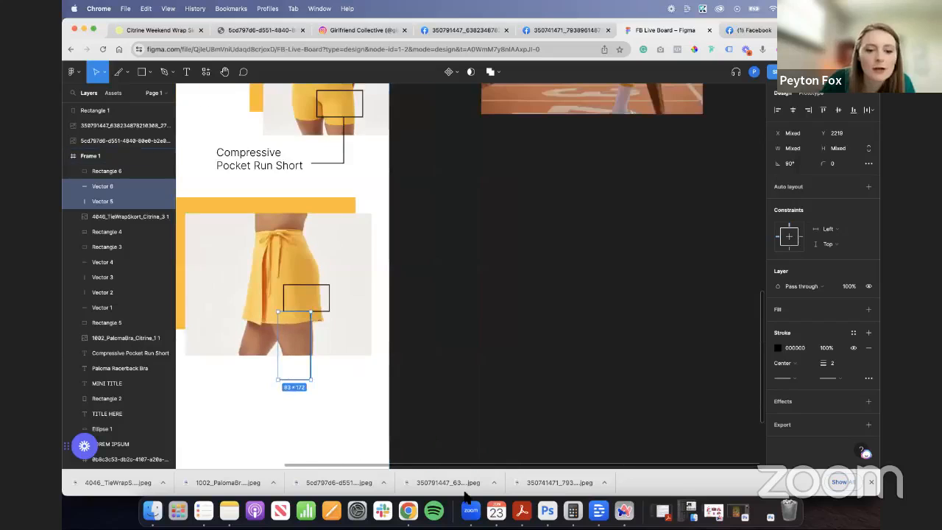
# - Duplicate the Compressive Pocket Run Short label and place the copy below the skort photo at X 76, Y 2193
pyautogui.hscroll(-5, 471, 469)
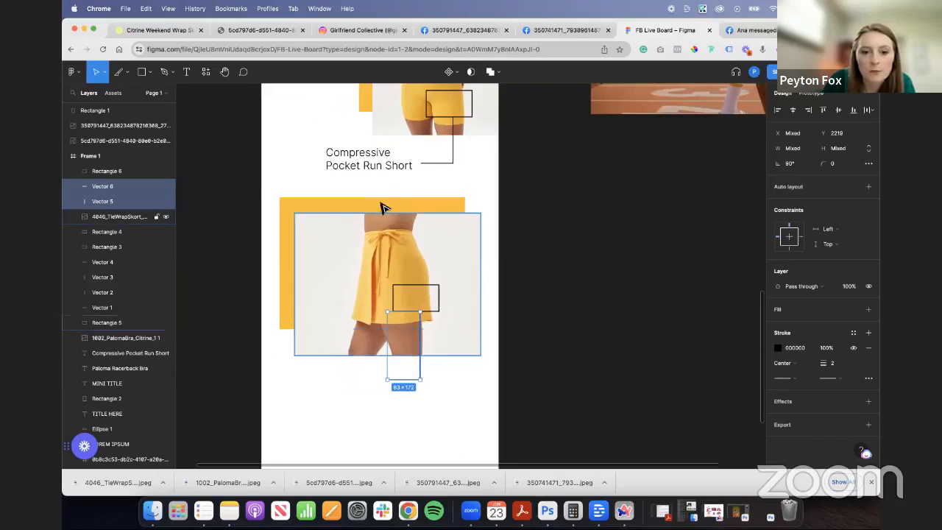
pyautogui.click(378, 171)
pyautogui.moveTo(379, 171); pyautogui.dragTo(345, 384)
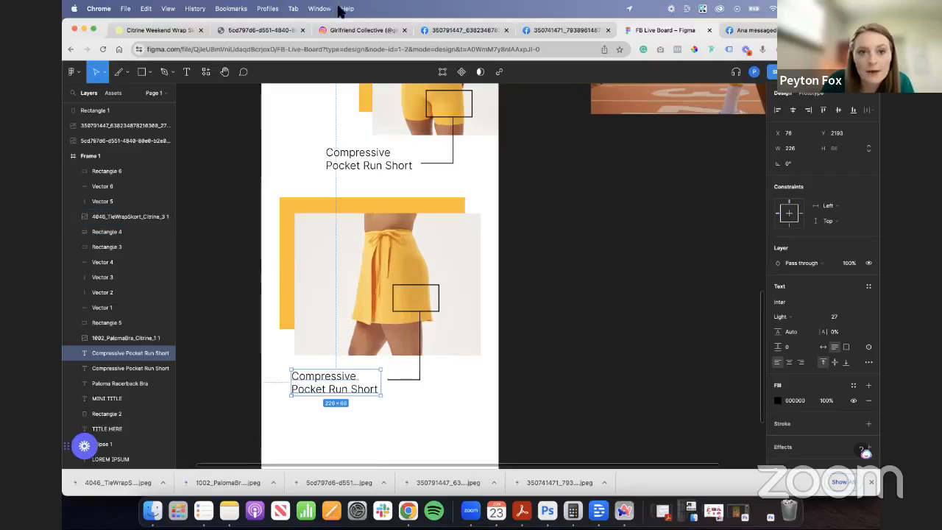
# - Copy "Weekend Wrap Skort" from the girlfriend.com product title and paste it over the duplicated label's text on the Figma board
pyautogui.click(189, 32)
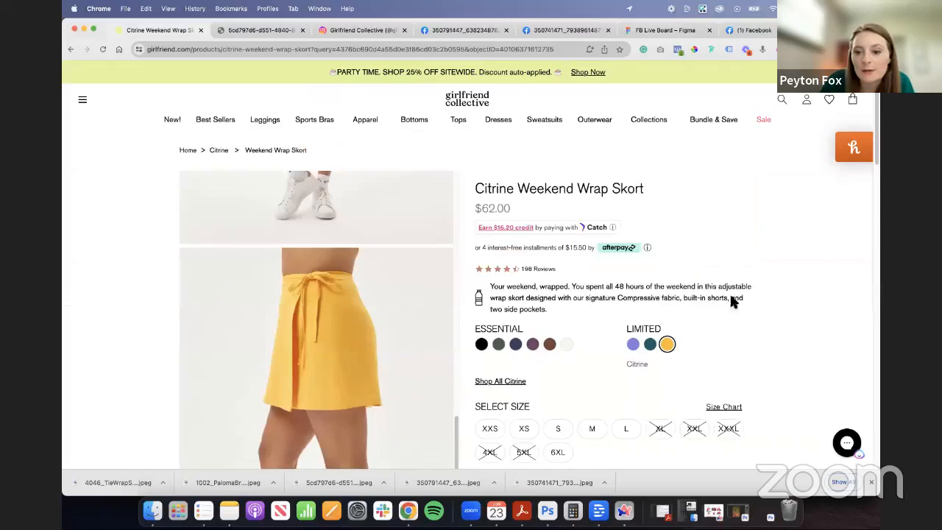
pyautogui.moveTo(650, 190); pyautogui.dragTo(515, 191)
pyautogui.press('super+c')
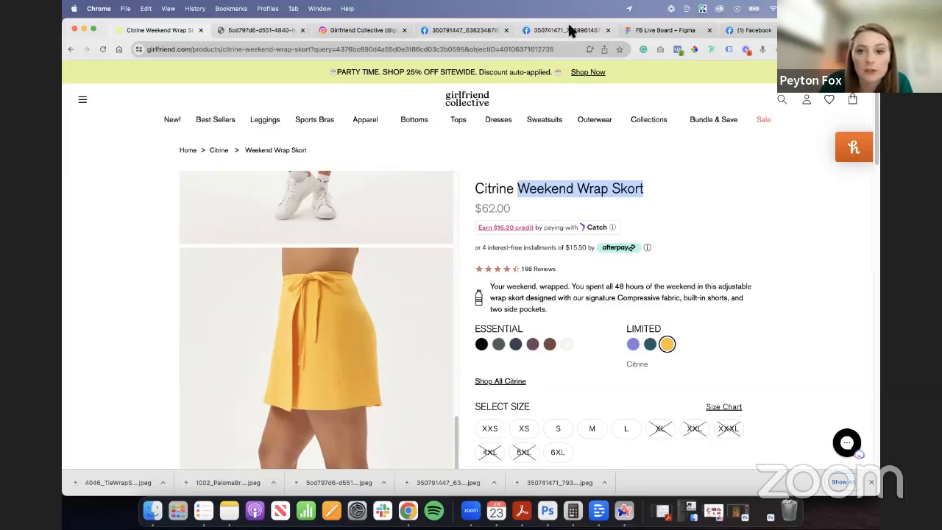
pyautogui.click(665, 30)
pyautogui.doubleClick(324, 388)
pyautogui.press('super+v')
# - Narrow the Weekend Wrap Skort label to two lines and set it beside the callout line at X 158, Y 2193
pyautogui.click(377, 424)
pyautogui.moveTo(385, 384); pyautogui.dragTo(356, 389)
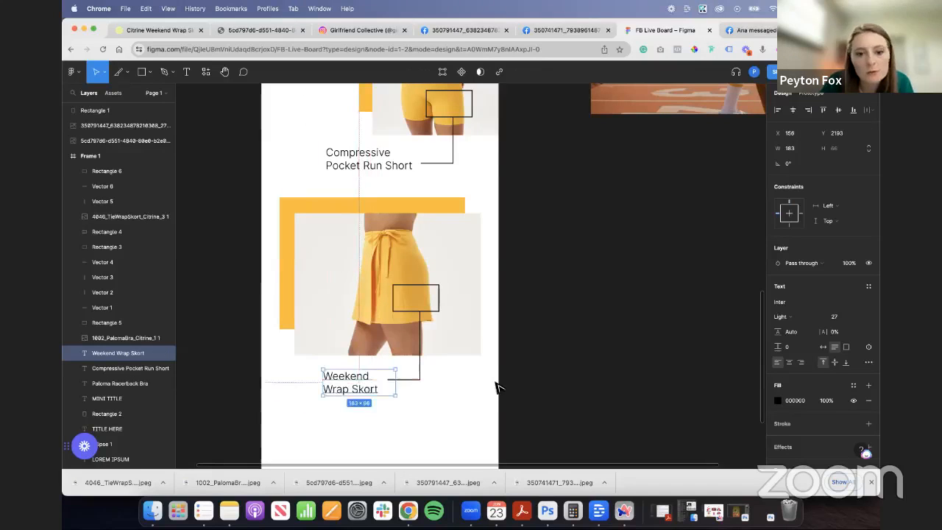
pyautogui.click(479, 361)
# - Duplicate the Paloma bra photo with its yellow rectangle and place the copy below the Weekend Wrap Skort section, toward the left edge
pyautogui.scroll(-5, 481, 341)
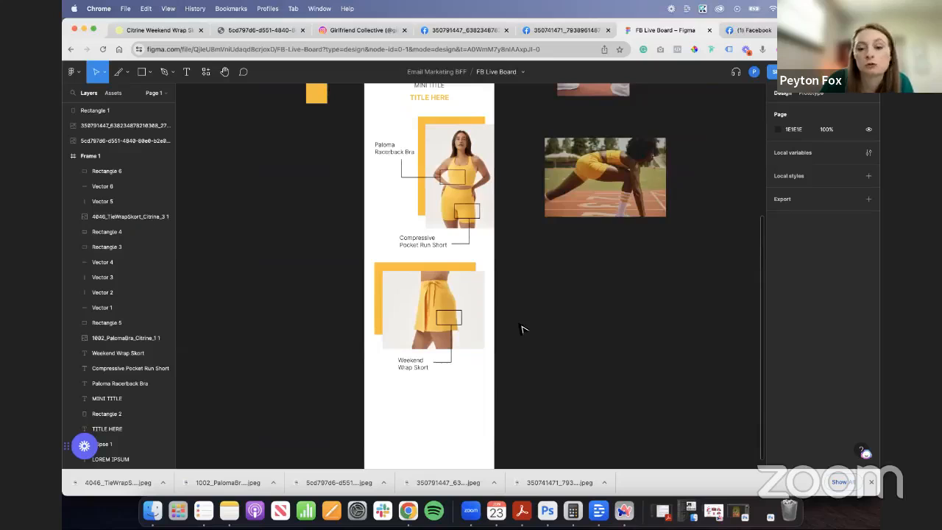
pyautogui.click(433, 213)
pyautogui.keyDown('shift'); pyautogui.click(421, 212); pyautogui.keyUp('shift')
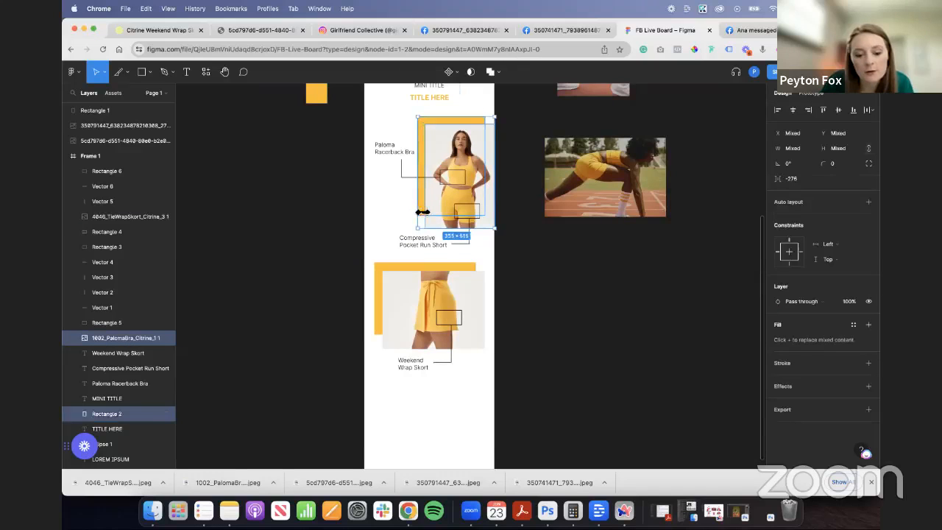
pyautogui.moveTo(428, 214); pyautogui.dragTo(390, 360)
# - Select the email's Frame 1, extend its bottom edge downward to make room for more sections, and deselect it
pyautogui.scroll(15, 343, 233)
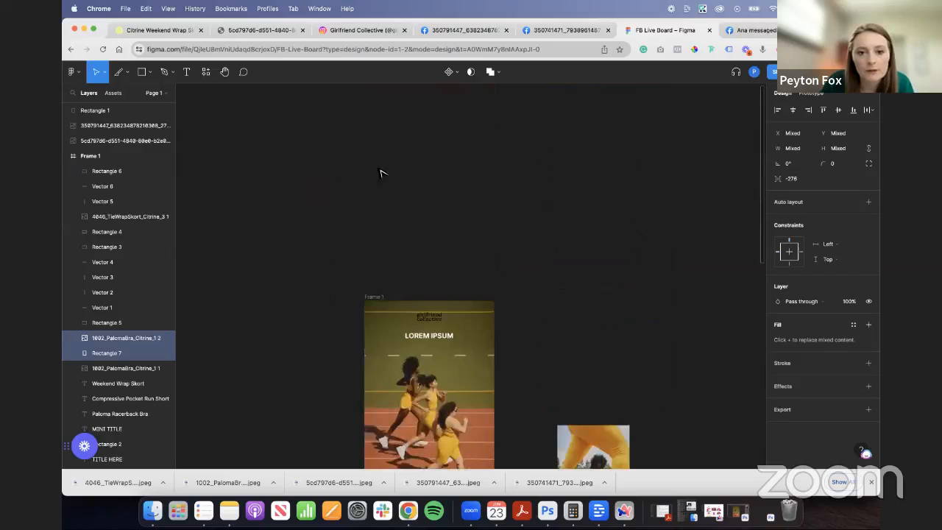
pyautogui.click(374, 298)
pyautogui.scroll(-15, 444, 322)
pyautogui.moveTo(463, 192); pyautogui.dragTo(457, 406)
pyautogui.click(475, 258)
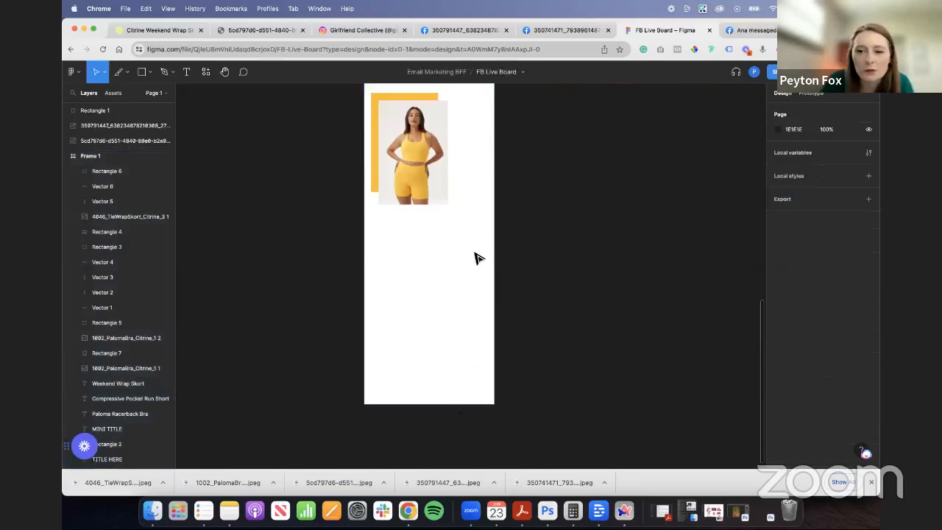
pyautogui.scroll(4, 476, 256)
pyautogui.scroll(3, 503, 270)
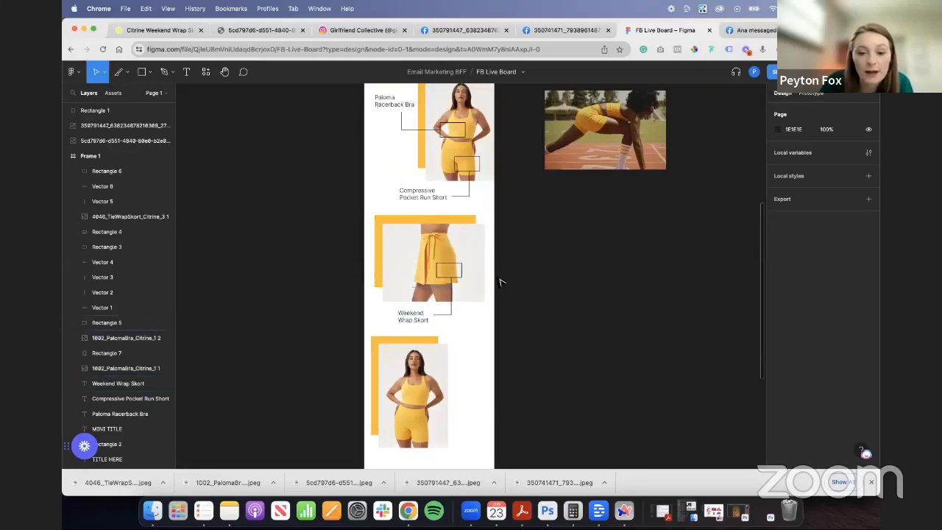
pyautogui.scroll(-3, 545, 294)
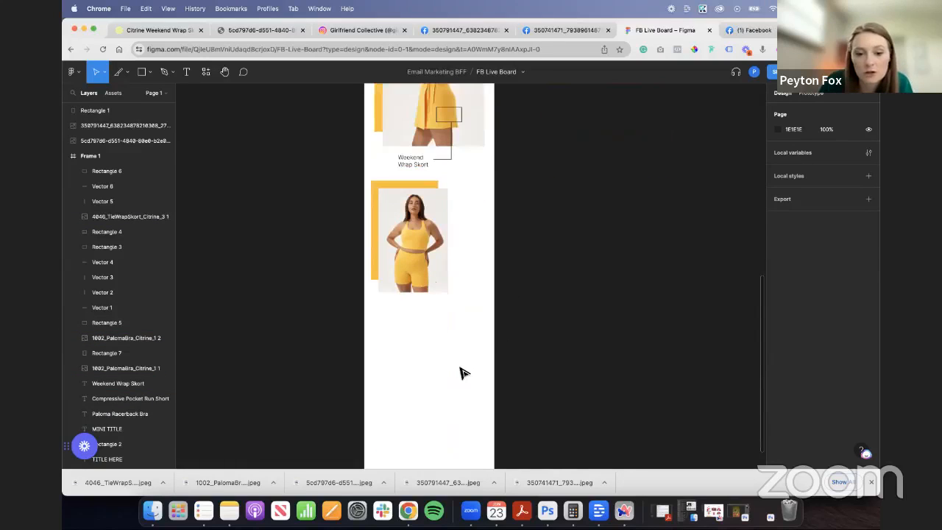
# - Switch to girlfriend.com and open the Citrine Paloma Racerback Dress product page from the Citrine collection
pyautogui.scroll(3, 515, 309)
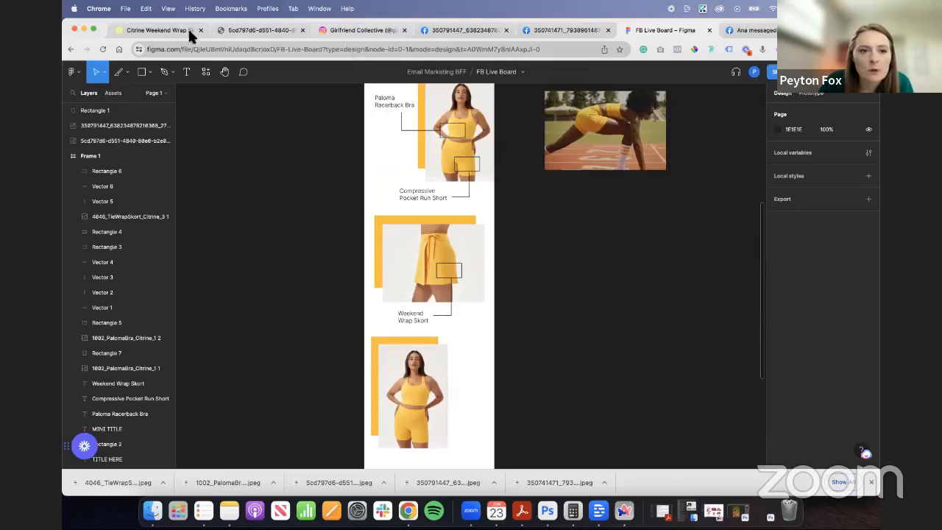
pyautogui.click(142, 30)
pyautogui.scroll(-5, 474, 231)
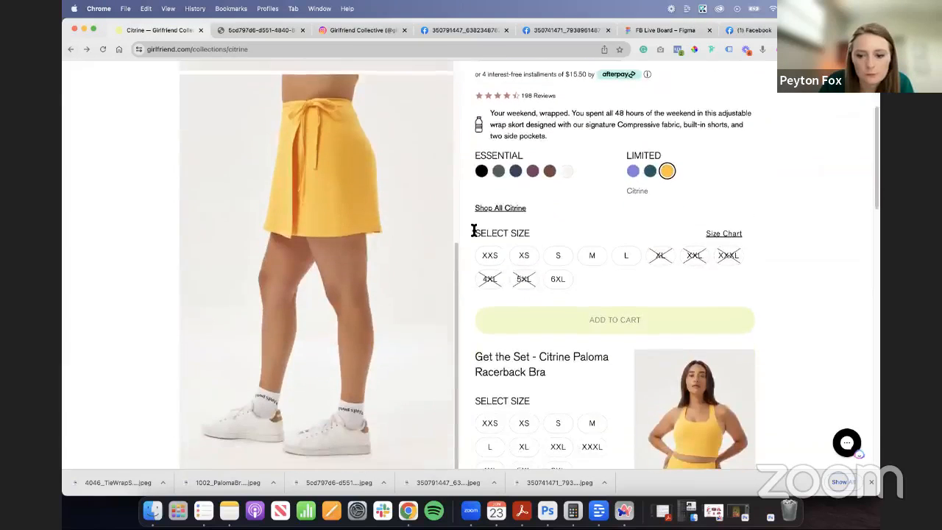
pyautogui.scroll(3, 473, 231)
pyautogui.click(224, 153)
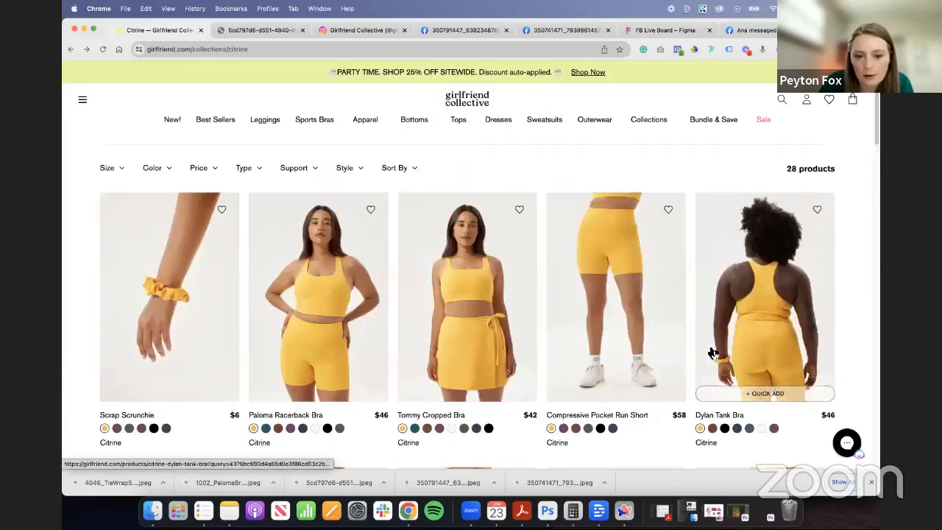
pyautogui.scroll(-7, 739, 371)
pyautogui.scroll(-5, 740, 371)
pyautogui.click(753, 312)
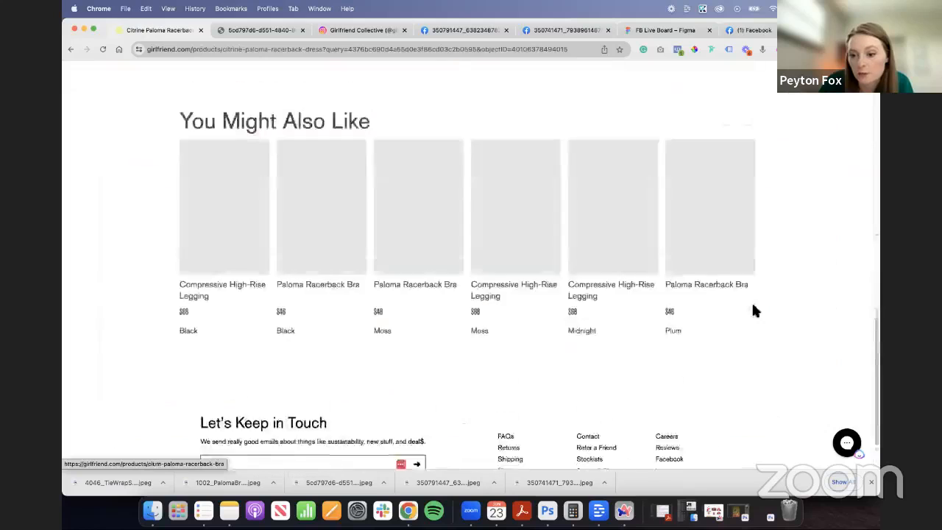
# - Browse the Paloma Racerback Dress gallery and save the full-length front photo with raised arms
pyautogui.scroll(-10, 333, 343)
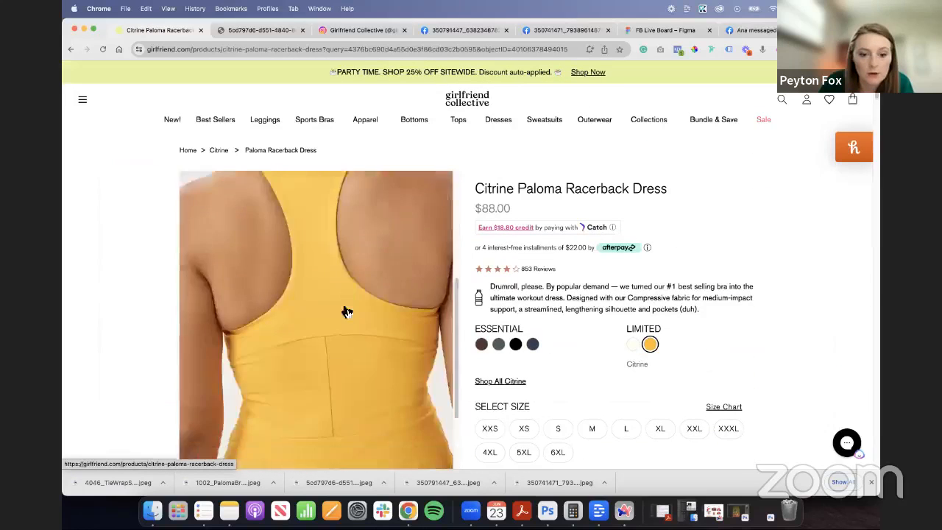
pyautogui.scroll(-8, 375, 301)
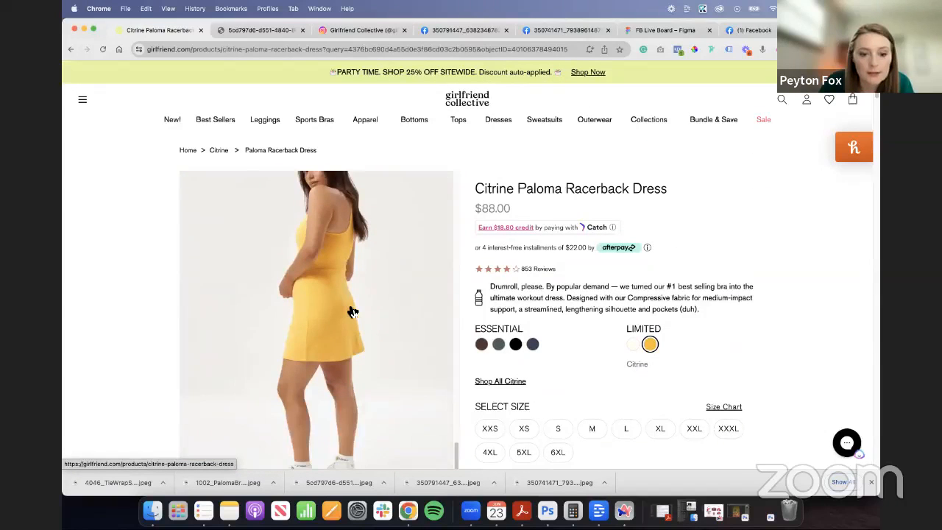
pyautogui.scroll(-10, 358, 311)
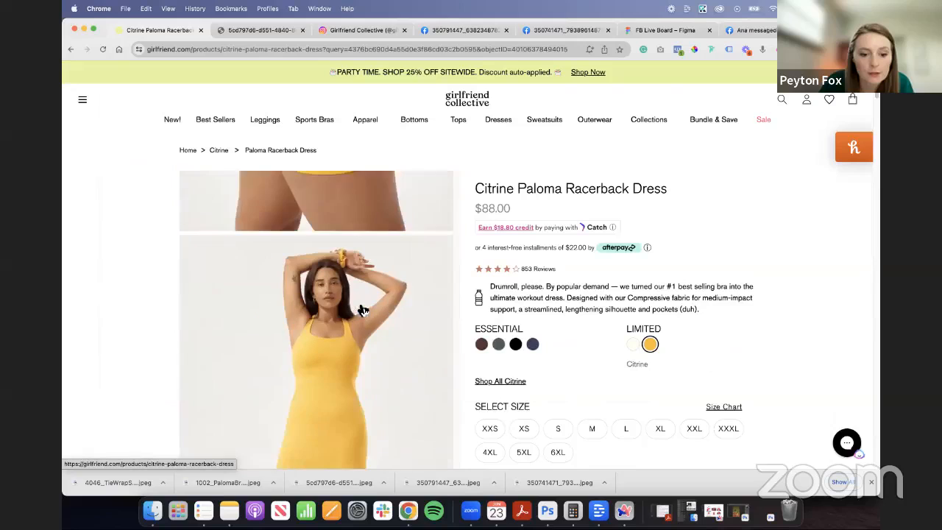
pyautogui.scroll(8, 362, 312)
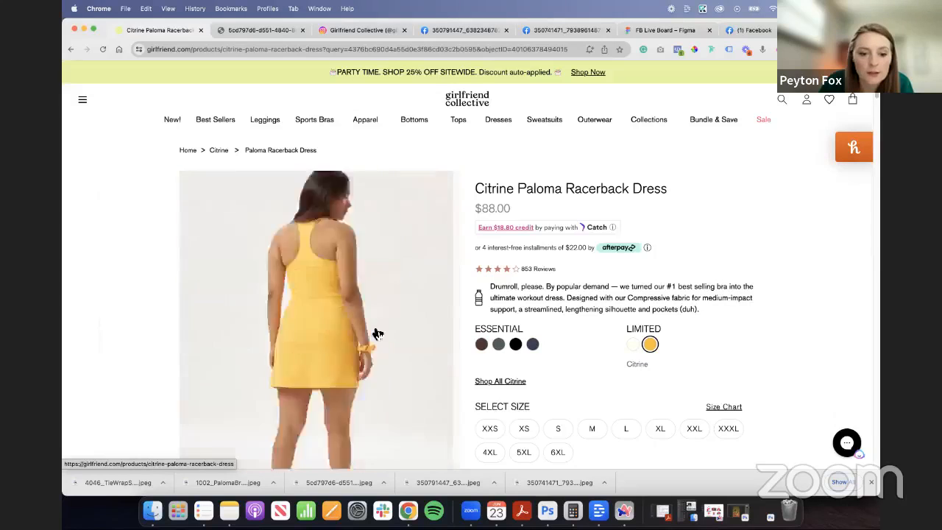
pyautogui.scroll(-8, 373, 332)
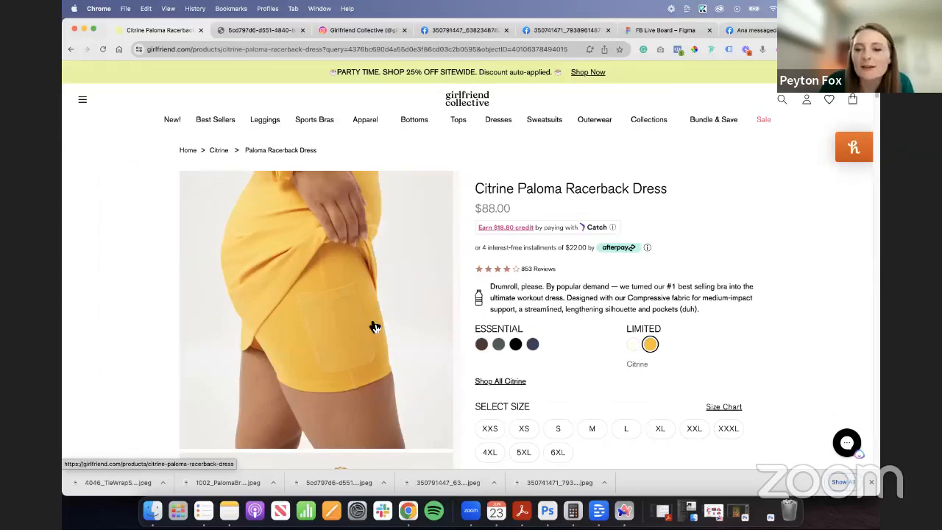
pyautogui.scroll(5, 360, 321)
pyautogui.scroll(3, 364, 313)
pyautogui.scroll(-3, 361, 323)
pyautogui.rightClick(361, 324)
pyautogui.click(418, 383)
# - Save the gallery's close-up photo of the dress skirt with the hand at the hip
pyautogui.scroll(-3, 324, 327)
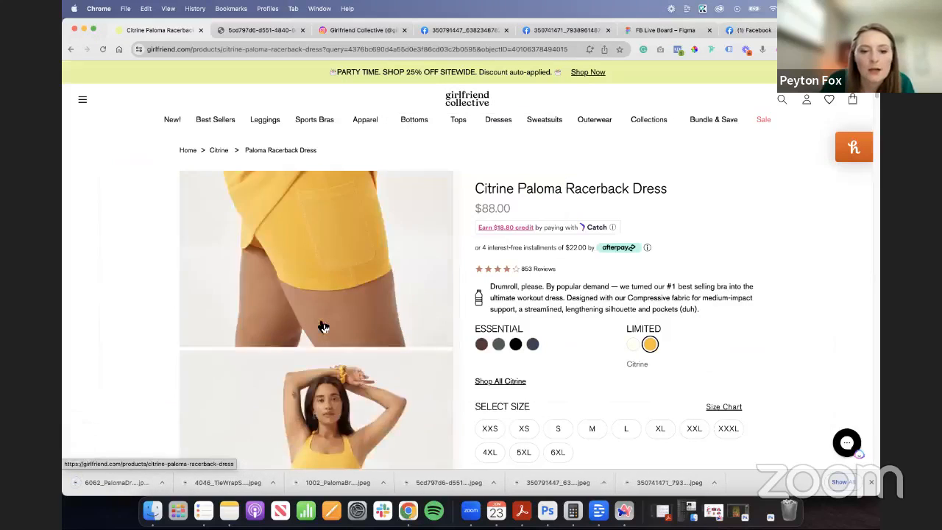
pyautogui.scroll(3, 324, 327)
pyautogui.rightClick(334, 315)
pyautogui.click(410, 460)
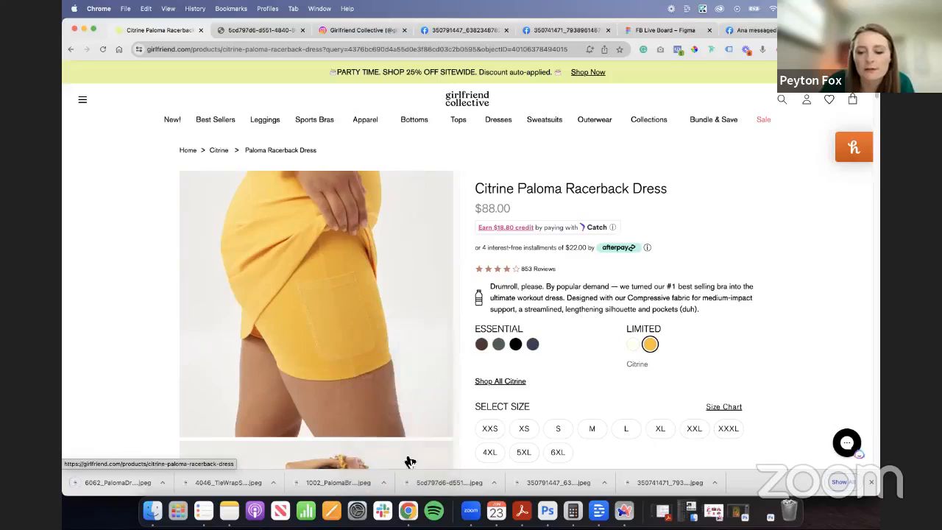
# - Switch to the Figma board and bring in the downloaded full-length dress photo beside the copied Paloma bra photo
pyautogui.click(648, 34)
pyautogui.scroll(-4, 514, 343)
pyautogui.click(405, 273)
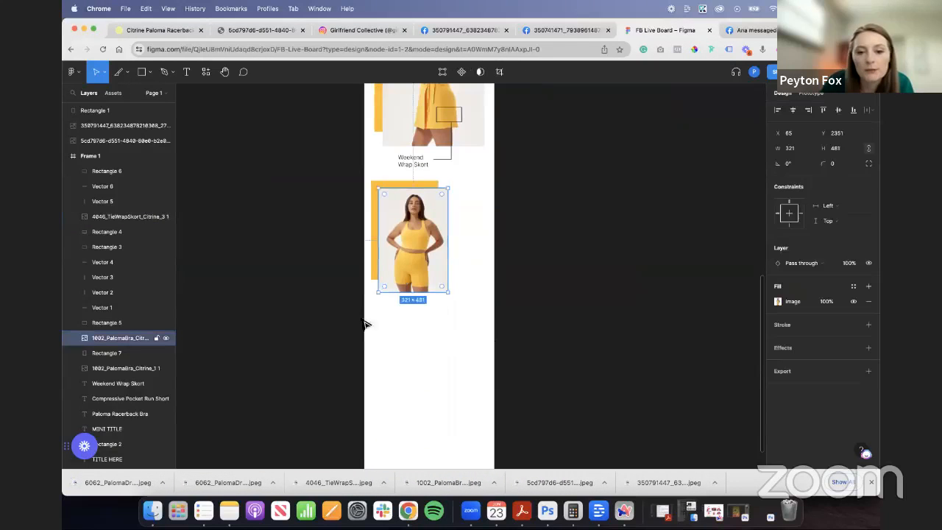
pyautogui.moveTo(222, 482); pyautogui.dragTo(631, 305)
pyautogui.moveTo(445, 344); pyautogui.dragTo(500, 311)
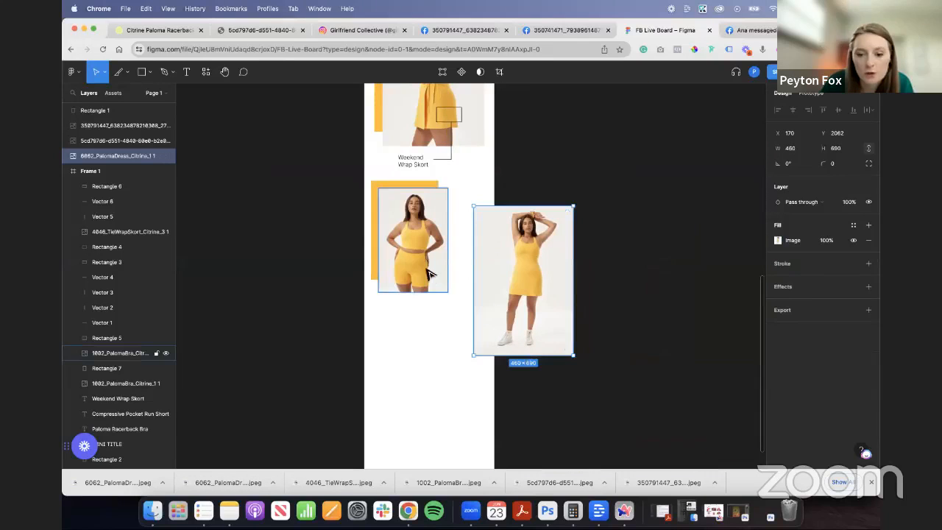
# - Place the dress photo over the copied Paloma bra photo at X 70, Y 2351 and scale it to 321 × 481
pyautogui.moveTo(524, 350); pyautogui.dragTo(523, 335)
pyautogui.moveTo(522, 300); pyautogui.dragTo(422, 284)
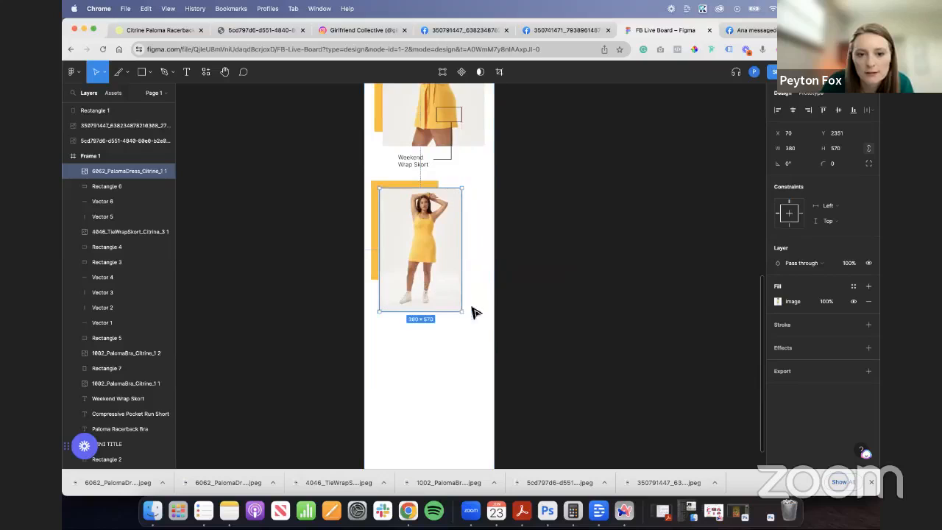
pyautogui.moveTo(461, 310); pyautogui.dragTo(445, 294)
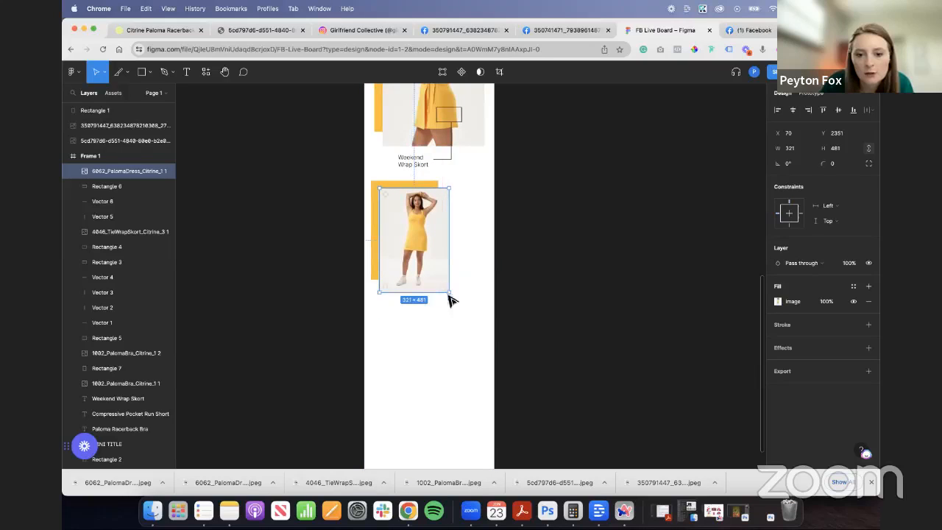
pyautogui.click(535, 315)
# - Add the downloaded skirt close-up overlapping the dress photo's right edge, and crop away its upper and lower parts
pyautogui.scroll(4, 409, 247)
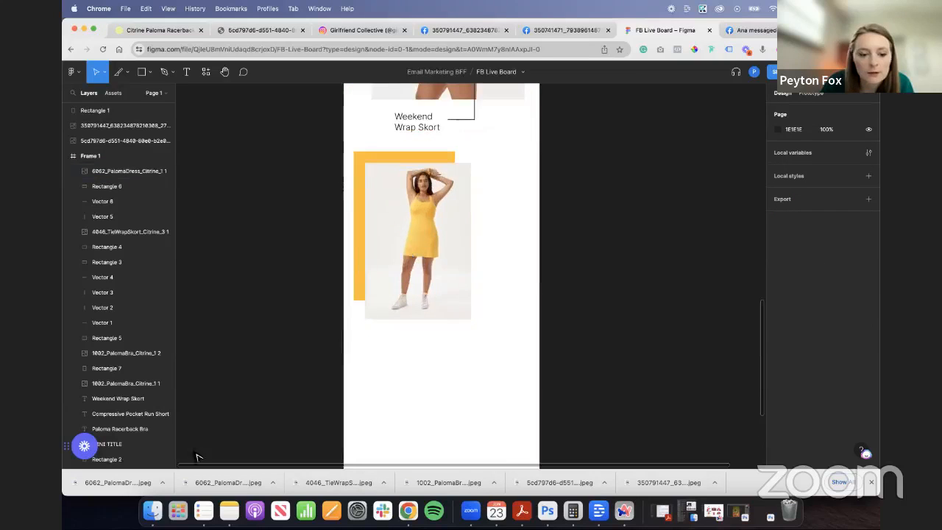
pyautogui.moveTo(357, 374); pyautogui.dragTo(469, 332)
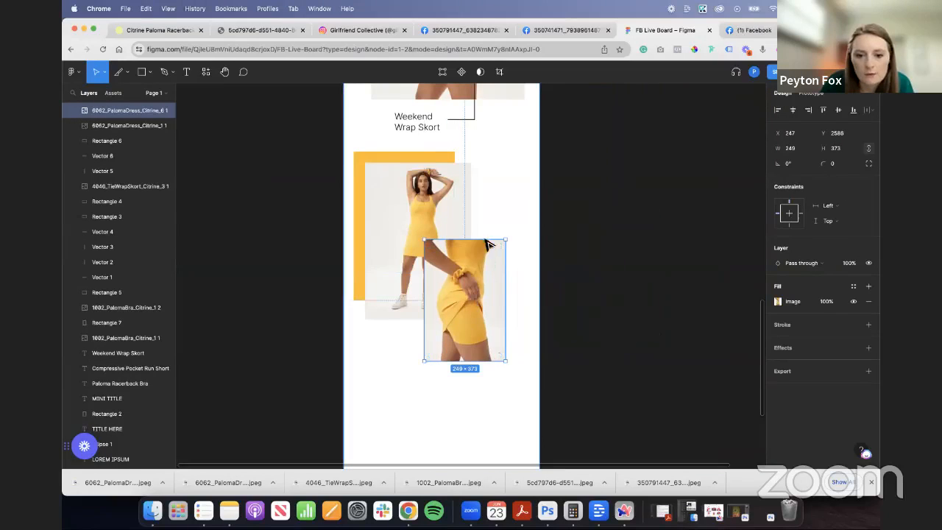
pyautogui.moveTo(487, 241); pyautogui.dragTo(485, 273)
pyautogui.moveTo(490, 365); pyautogui.dragTo(494, 247)
pyautogui.click(473, 330)
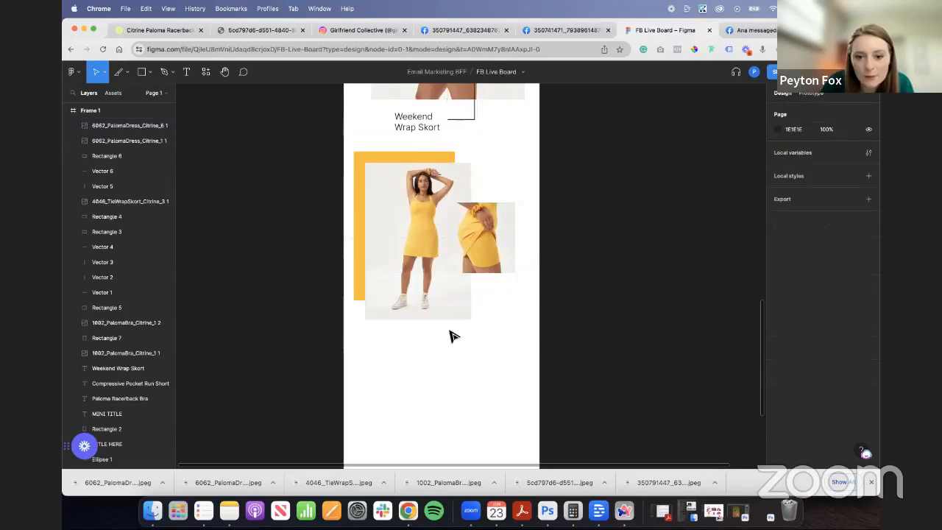
# - Duplicate the yellow rectangle and shrink the copy to 189 × 182, peeking out along the skirt close-up's top and right edges
pyautogui.keyDown('ctrl'); pyautogui.scroll(3, 450, 300); pyautogui.keyUp('ctrl')
pyautogui.click(312, 204)
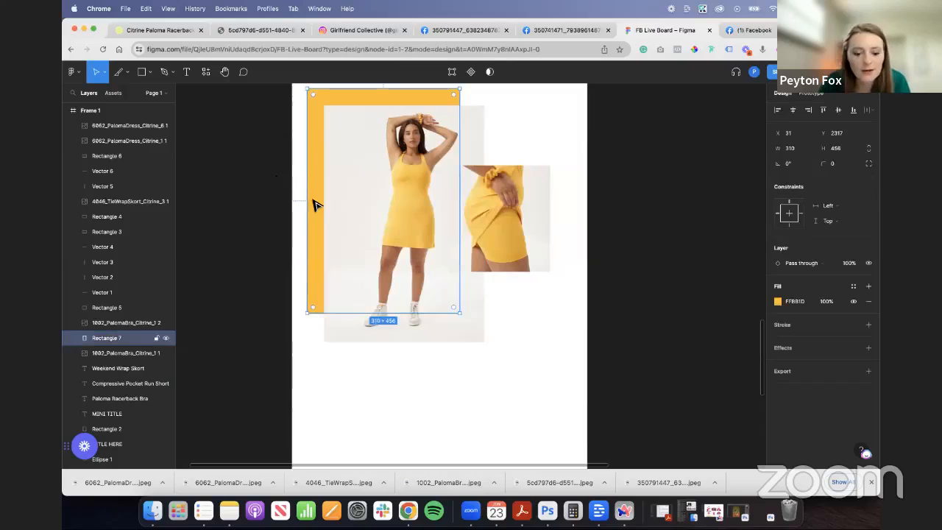
pyautogui.moveTo(314, 203); pyautogui.dragTo(526, 203)
pyautogui.moveTo(492, 126); pyautogui.dragTo(542, 152)
pyautogui.moveTo(556, 333); pyautogui.dragTo(519, 183)
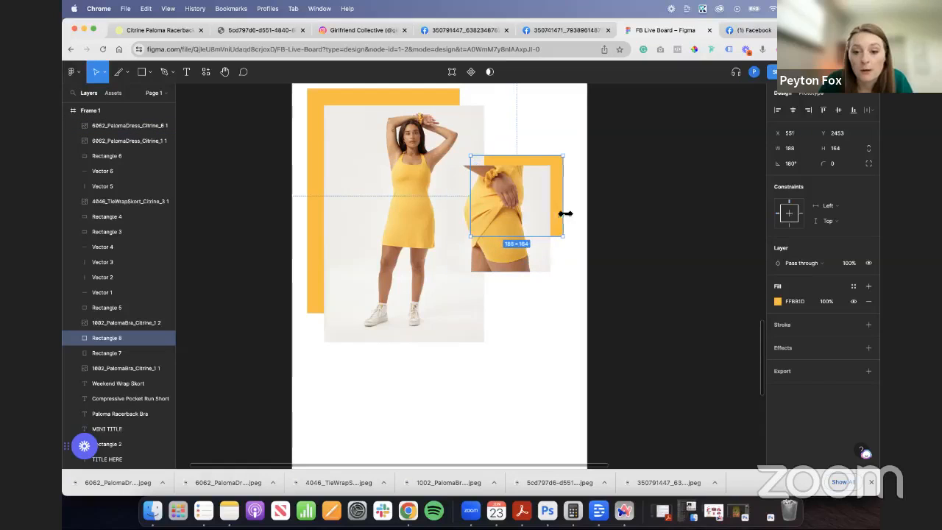
pyautogui.moveTo(541, 235); pyautogui.dragTo(540, 248)
pyautogui.click(651, 320)
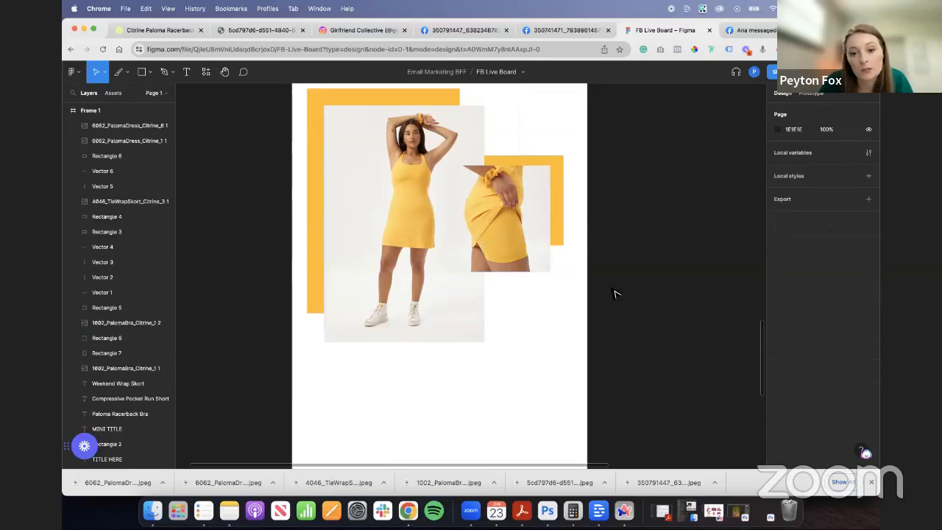
# - Reorder the small yellow rectangle so it sits above the dress photo and directly behind the skirt close-up
pyautogui.click(557, 172)
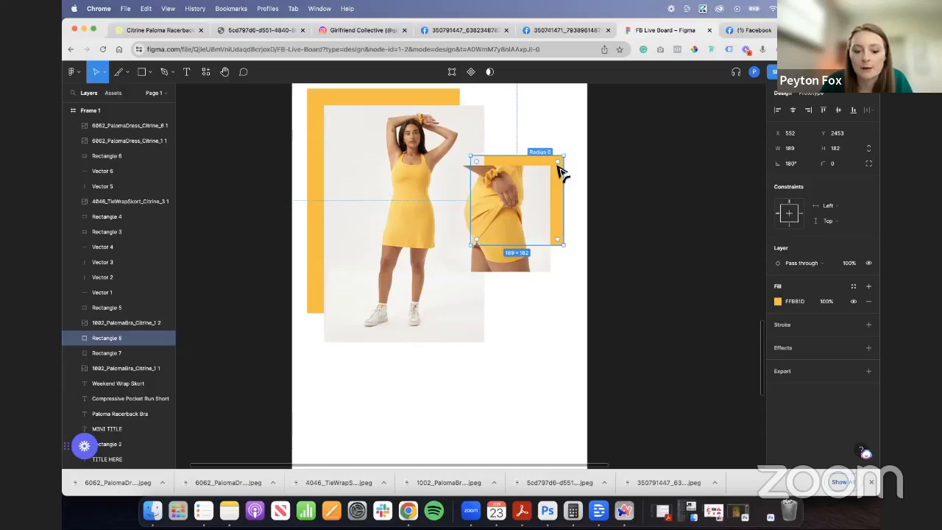
pyautogui.press('super+bracketright')
pyautogui.press('super+bracketright')
pyautogui.press('super+bracketright')
pyautogui.press('super+bracketright')
pyautogui.press('super+bracketright')
pyautogui.press('super+bracketright')
pyautogui.press('super+bracketright')
pyautogui.press('super+bracketright')
pyautogui.press('super+bracketright')
pyautogui.press('super+bracketright')
pyautogui.press('super+bracketright')
pyautogui.press('super+bracketright')
pyautogui.press('super+bracketright')
pyautogui.press('super+bracketright')
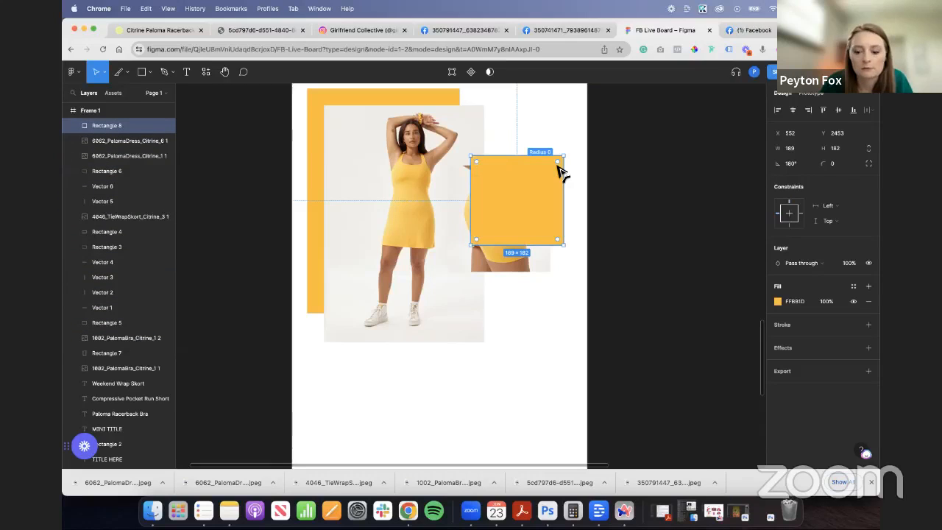
pyautogui.press('super+bracketleft')
pyautogui.click(580, 312)
# - Move the skirt close-up and its yellow rectangle together down and left so they overlap the dress photo more
pyautogui.scroll(-5, 588, 315)
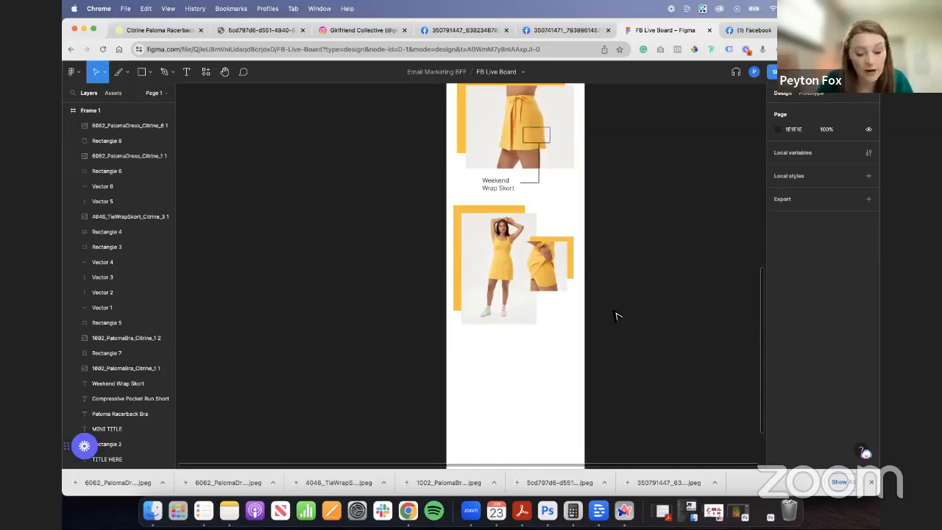
pyautogui.scroll(5, 620, 306)
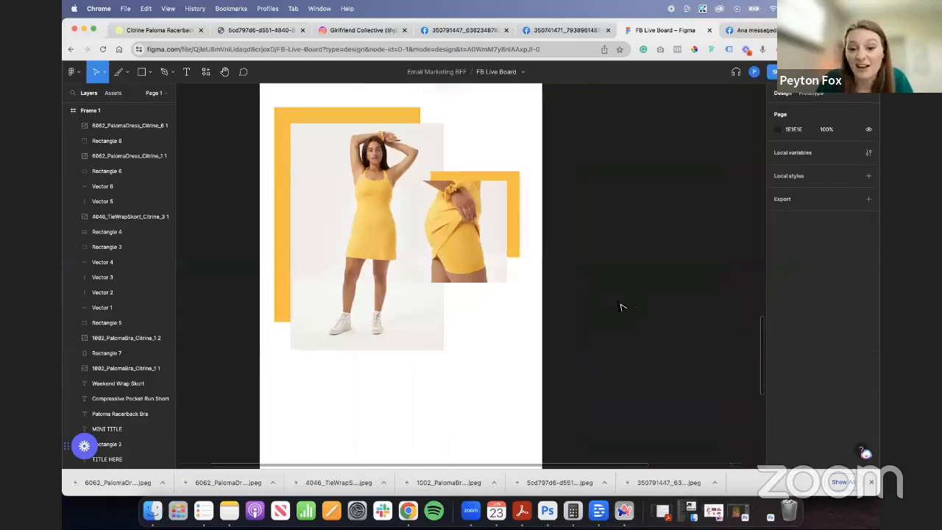
pyautogui.click(490, 248)
pyautogui.keyDown('shift'); pyautogui.click(513, 202); pyautogui.keyUp('shift')
pyautogui.moveTo(513, 203); pyautogui.dragTo(478, 269)
# - Try to offset the small yellow rectangle to the skirt close-up's left side, and undo the shift
pyautogui.click(514, 257)
pyautogui.click(505, 260)
pyautogui.click(490, 292)
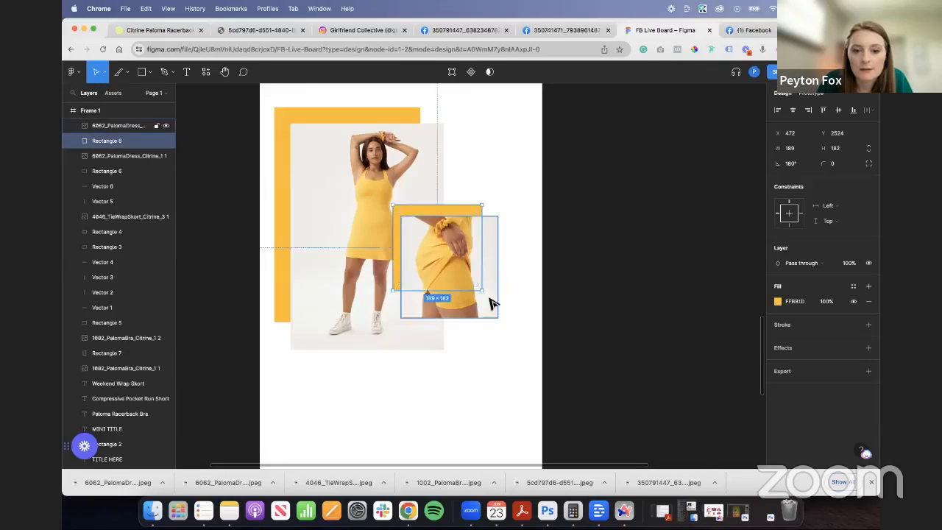
pyautogui.click(601, 358)
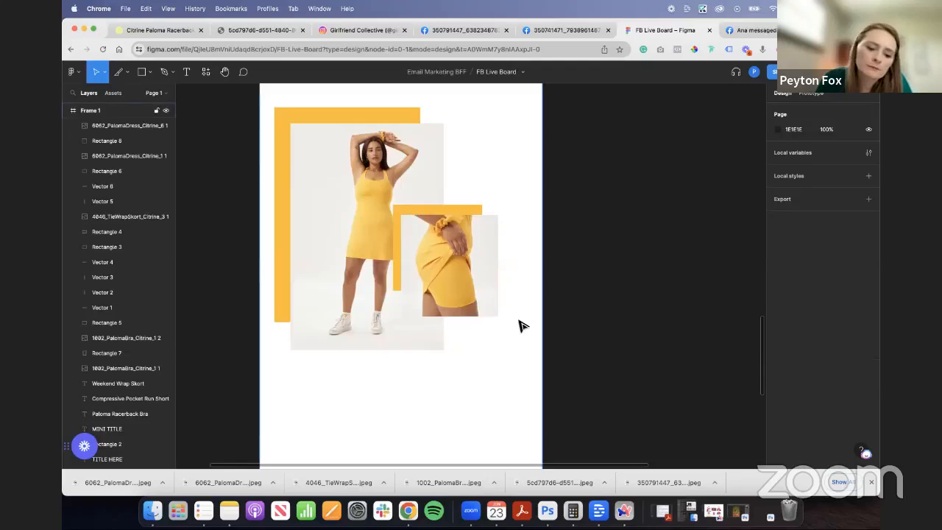
pyautogui.press('super+z')
pyautogui.press('super+z')
# - Raise the skirt close-up and its yellow rectangle slightly along the dress photo's right edge, and deselect them
pyautogui.moveTo(485, 280); pyautogui.dragTo(485, 252)
pyautogui.click(541, 337)
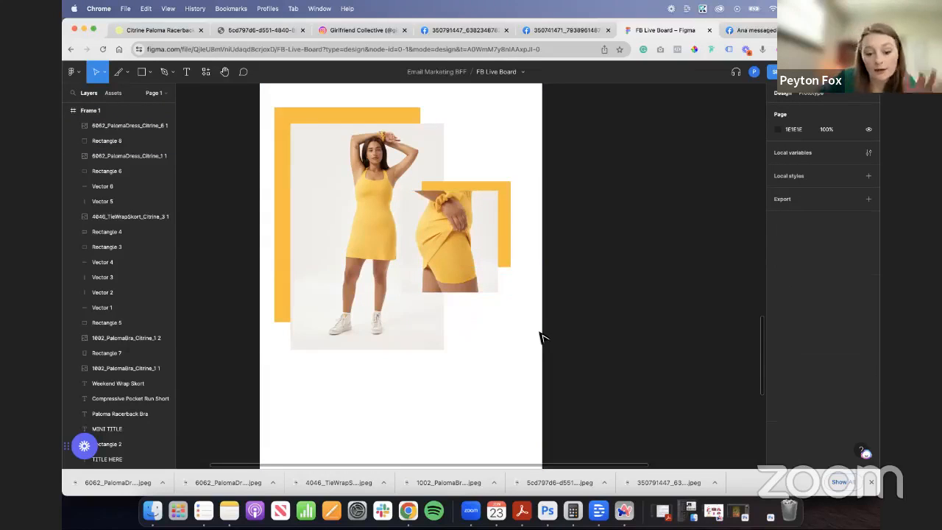
# - Duplicate the Weekend Wrap Skort label with its callout box and lines onto the lower dress photo, and bring the copy to the front
pyautogui.scroll(-3, 539, 339)
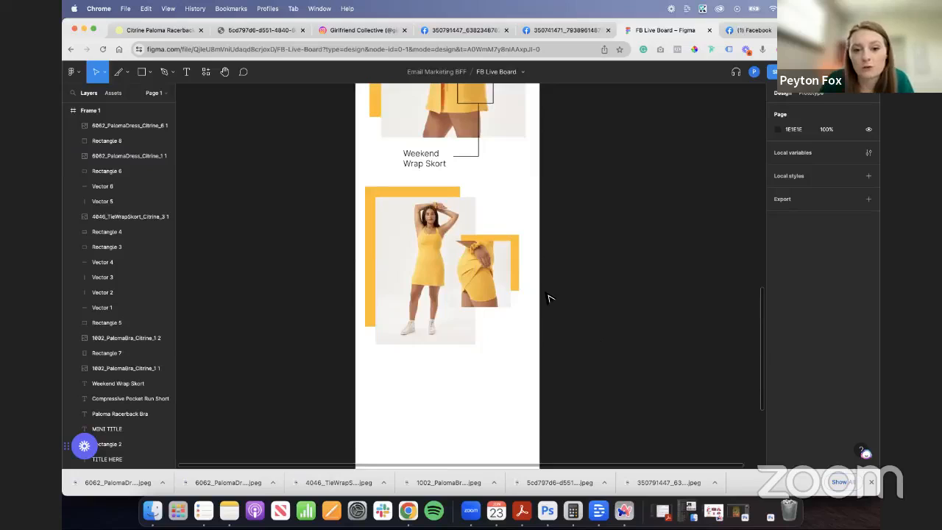
pyautogui.click(479, 107)
pyautogui.keyDown('shift'); pyautogui.click(478, 158); pyautogui.keyUp('shift')
pyautogui.keyDown('shift'); pyautogui.click(479, 151); pyautogui.keyUp('shift')
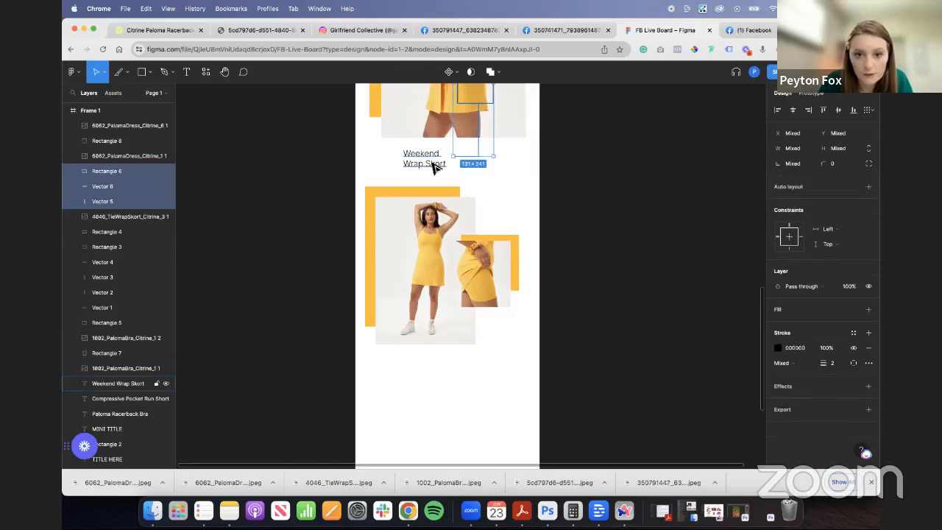
pyautogui.keyDown('shift'); pyautogui.click(431, 162); pyautogui.keyUp('shift')
pyautogui.moveTo(485, 170); pyautogui.dragTo(430, 326)
pyautogui.press('super+]')
pyautogui.press('super+]')
pyautogui.press('super+]')
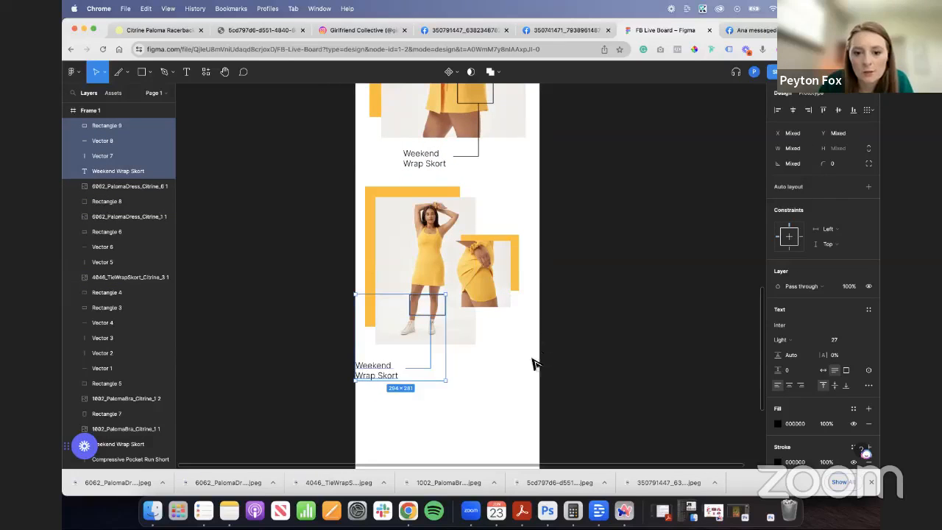
# - Move the skirt close-up with its yellow rectangle to the dress photo's lower-right corner, and the copied label beside the photo's upper right
pyautogui.click(497, 288)
pyautogui.keyDown('shift'); pyautogui.click(516, 262); pyautogui.keyUp('shift')
pyautogui.moveTo(492, 275); pyautogui.dragTo(478, 328)
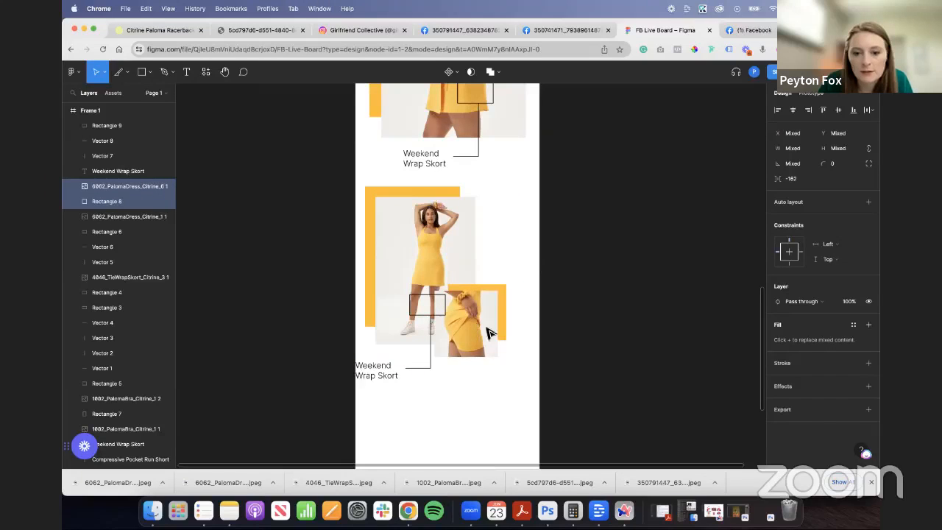
pyautogui.click(487, 416)
pyautogui.moveTo(388, 374); pyautogui.dragTo(514, 204)
# - Try to flip the copied callout's two connector lines horizontally to the other side, and undo it
pyautogui.click(425, 368)
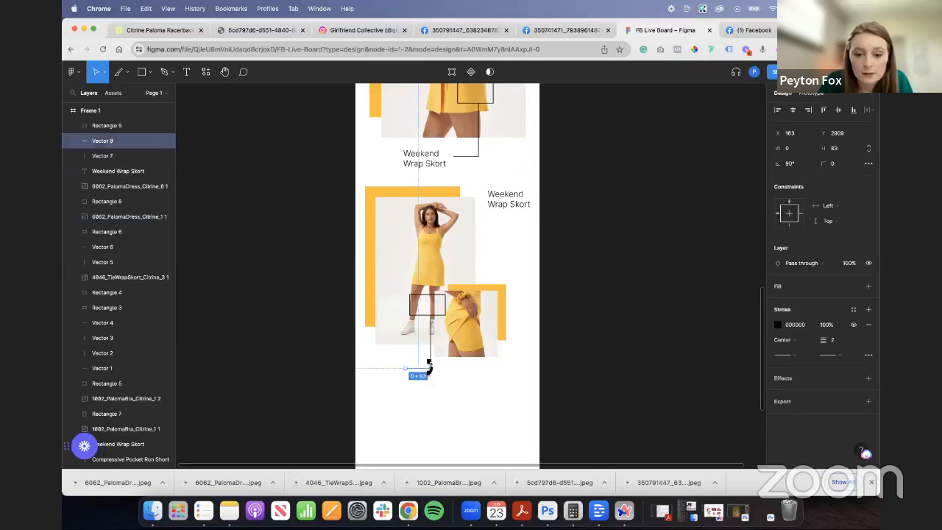
pyautogui.keyDown('shift'); pyautogui.click(432, 364); pyautogui.keyUp('shift')
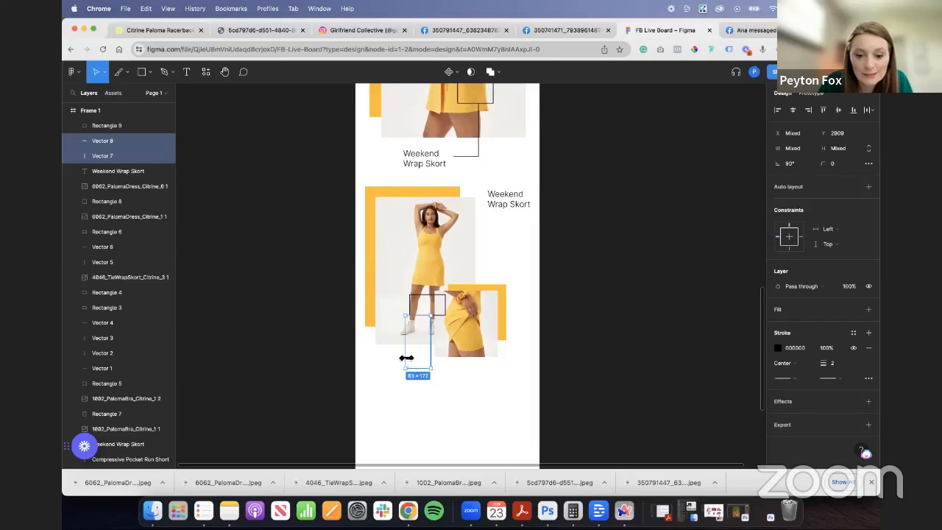
pyautogui.moveTo(406, 357); pyautogui.dragTo(471, 357)
pyautogui.press('super+z')
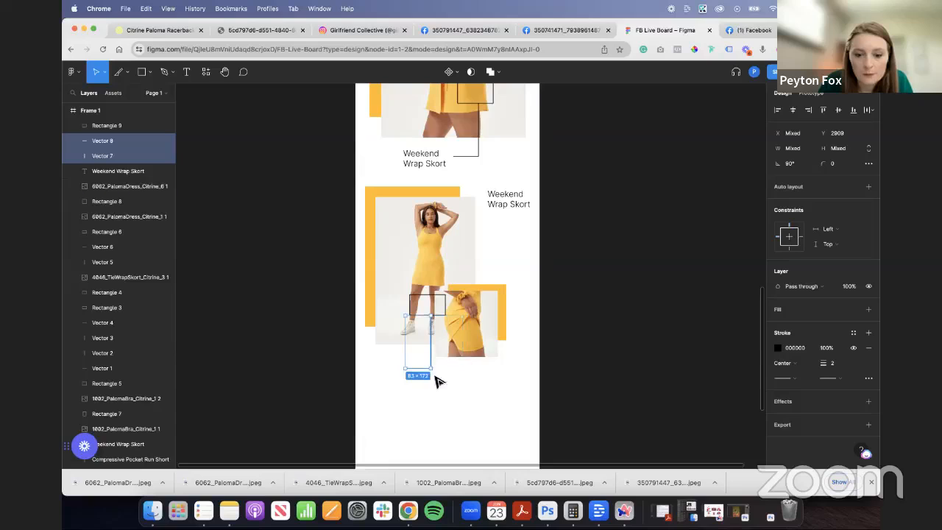
# - Rotate the copied callout's two connector lines to -90° and move them below the copied label beside the dress photo's upper right
pyautogui.moveTo(436, 378); pyautogui.dragTo(411, 318)
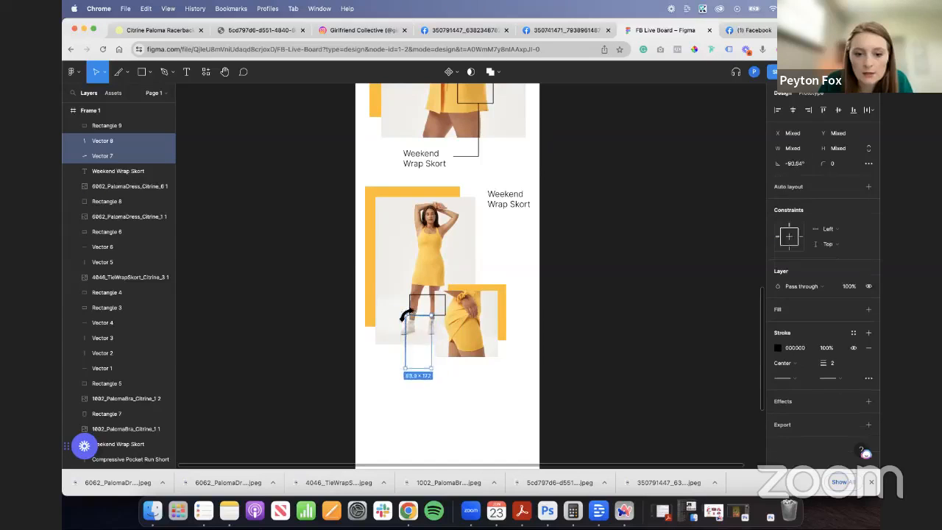
pyautogui.click(798, 164)
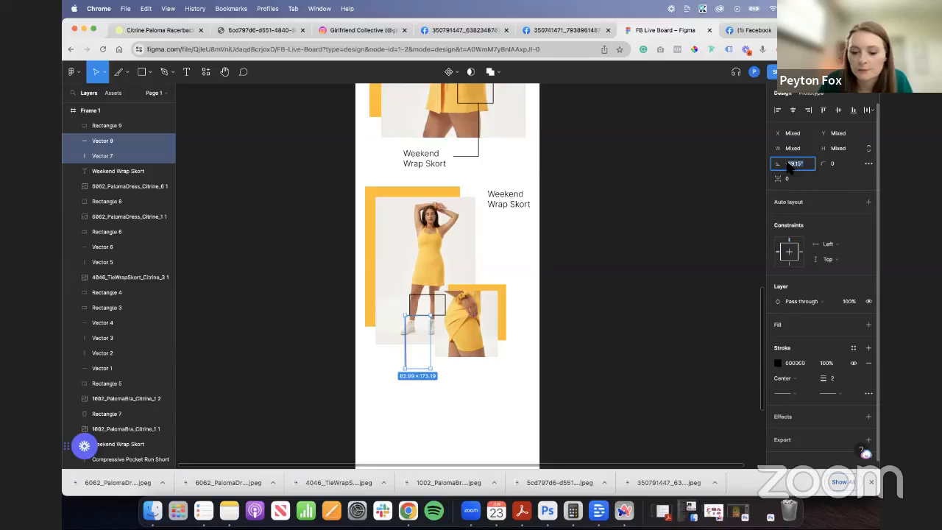
pyautogui.write('-90')
pyautogui.press('Return')
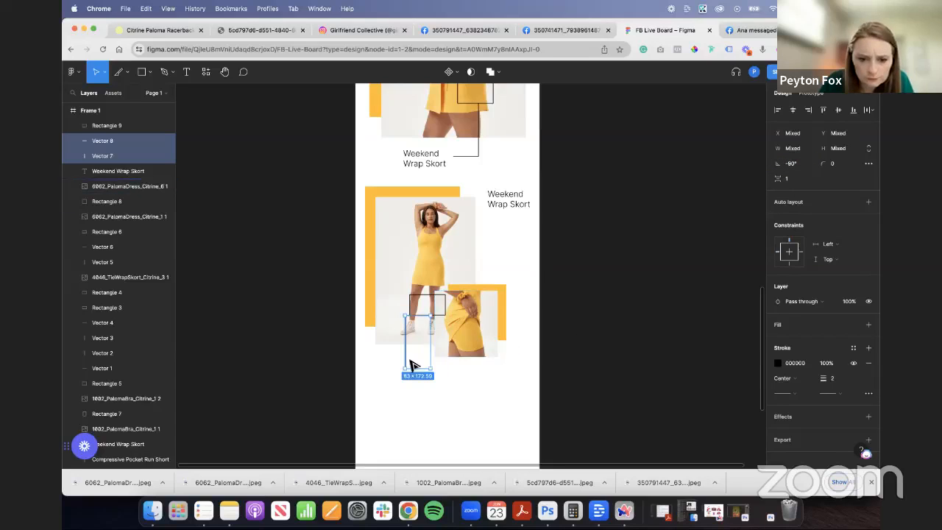
pyautogui.moveTo(423, 300); pyautogui.dragTo(474, 260)
pyautogui.scroll(5, 478, 239)
pyautogui.click(613, 266)
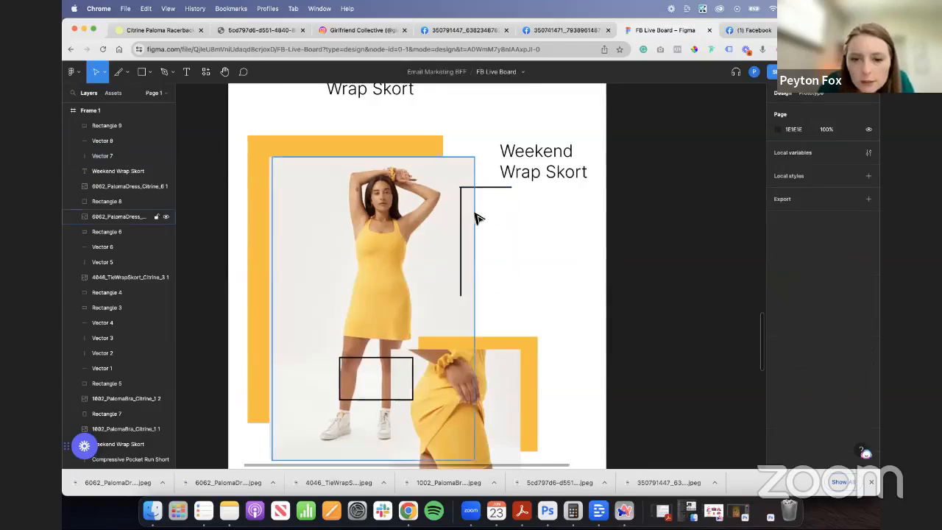
# - Reposition the copied label and its connector lines beyond the dress photo's right edge, with the horizontal line beneath the label
pyautogui.moveTo(504, 187)
pyautogui.mouseDown()
pyautogui.moveTo(492, 167)
pyautogui.moveTo(493, 191)
pyautogui.mouseUp()
pyautogui.moveTo(544, 174); pyautogui.dragTo(550, 200)
pyautogui.click(533, 252)
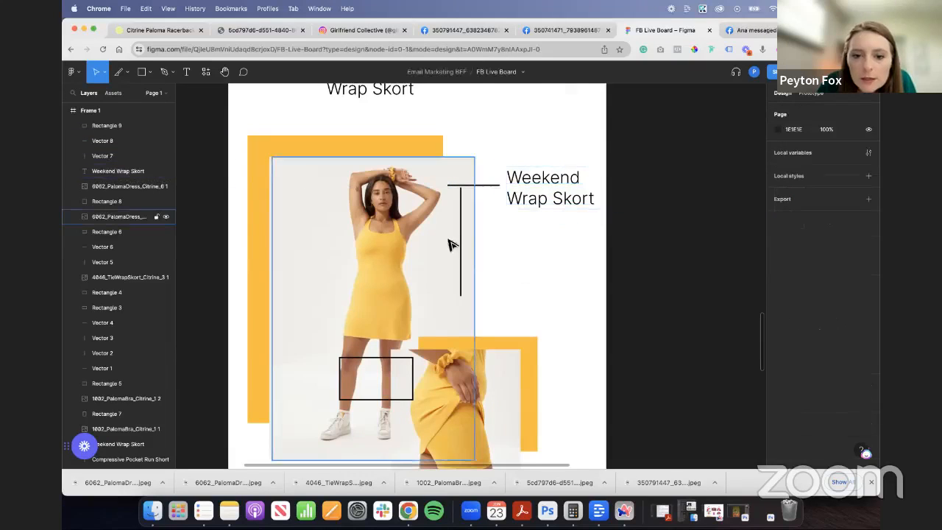
pyautogui.moveTo(464, 244); pyautogui.dragTo(455, 242)
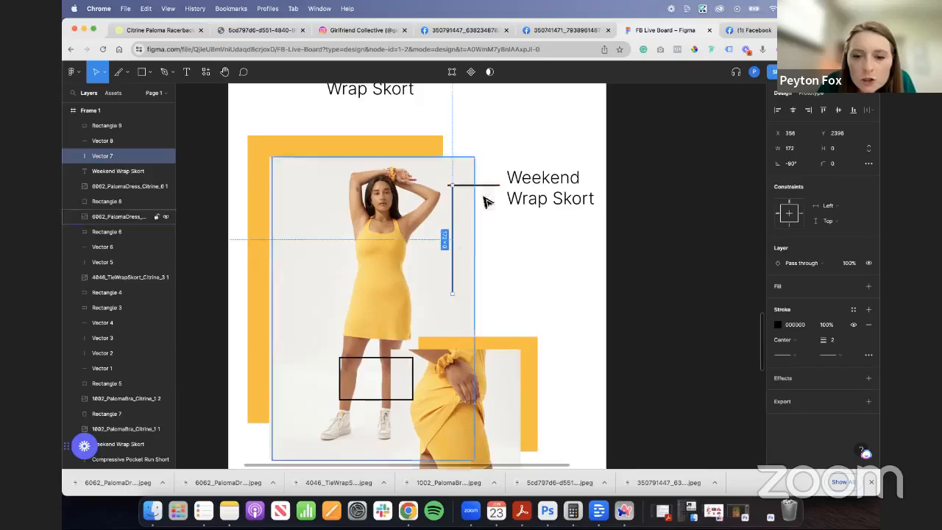
pyautogui.moveTo(485, 191); pyautogui.dragTo(526, 223)
pyautogui.moveTo(451, 239); pyautogui.dragTo(501, 251)
# - Shorten the vertical connector line from both ends to 65, with its upper end meeting the horizontal line's left end
pyautogui.scroll(3, 504, 221)
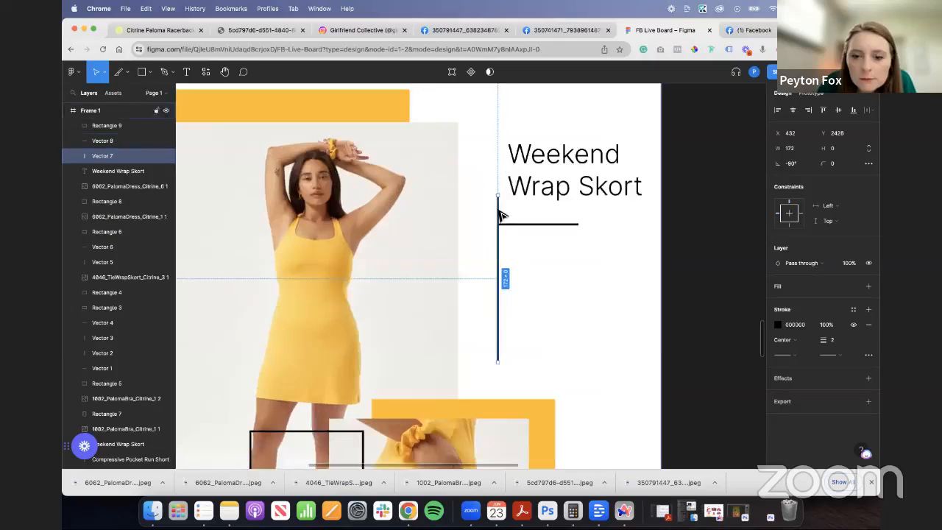
pyautogui.scroll(4, 500, 197)
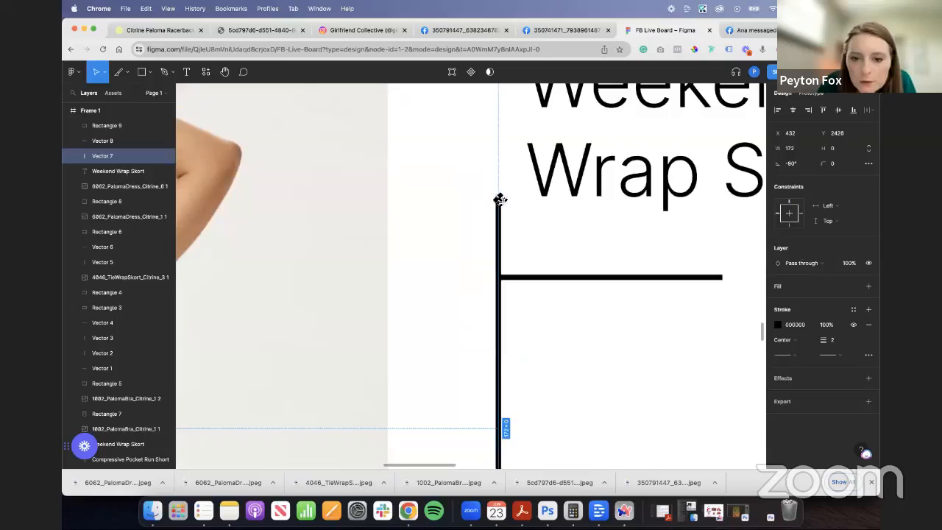
pyautogui.moveTo(501, 199); pyautogui.dragTo(501, 277)
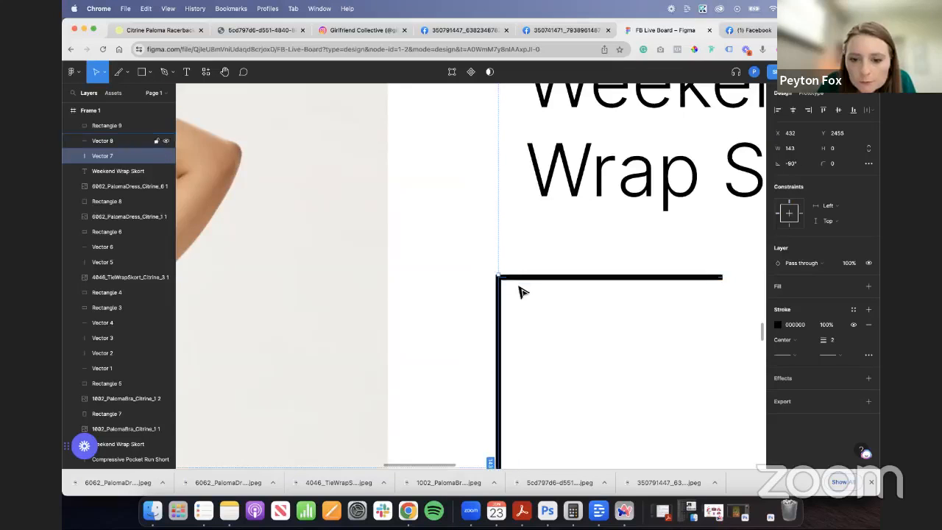
pyautogui.scroll(-3, 522, 353)
pyautogui.scroll(-3, 515, 377)
pyautogui.moveTo(498, 350); pyautogui.dragTo(501, 275)
pyautogui.scroll(5, 519, 299)
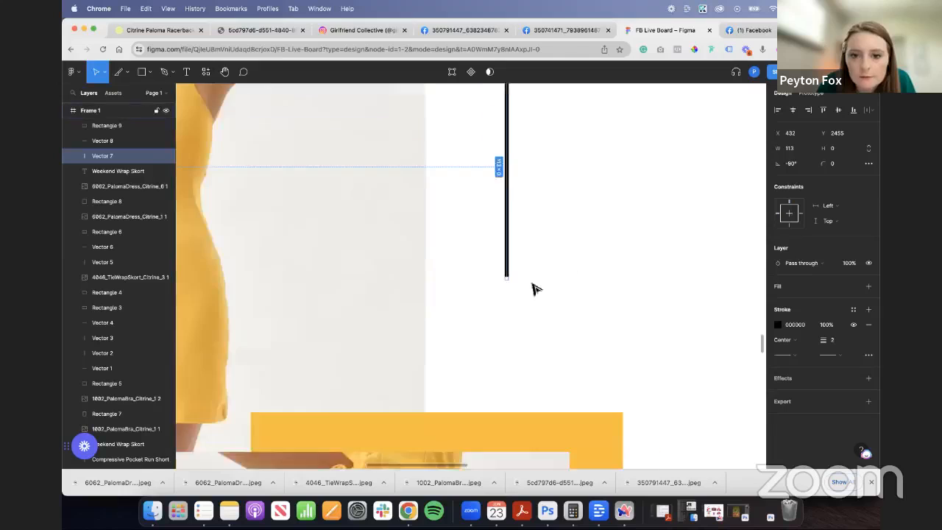
pyautogui.moveTo(512, 425); pyautogui.dragTo(504, 332)
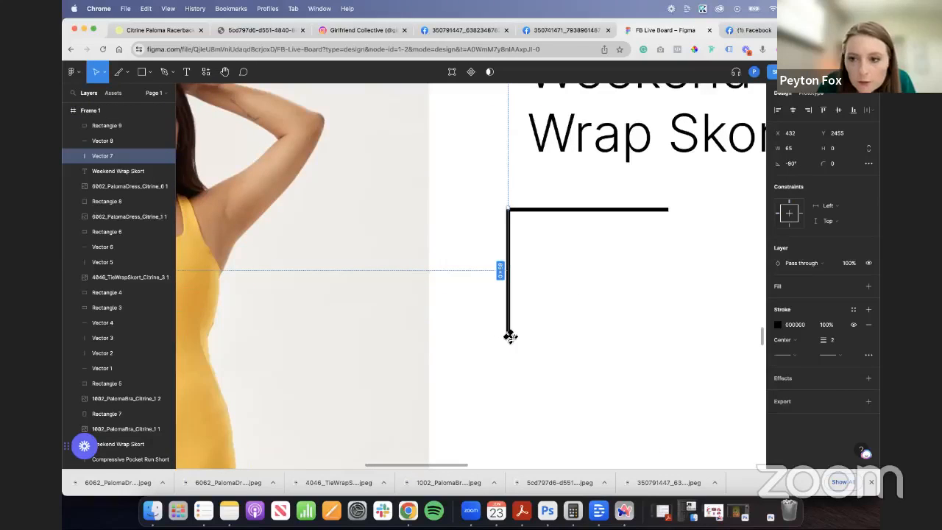
# - Duplicate the vertical connector line just below it and rotate the copy to 180°
pyautogui.scroll(-3, 485, 365)
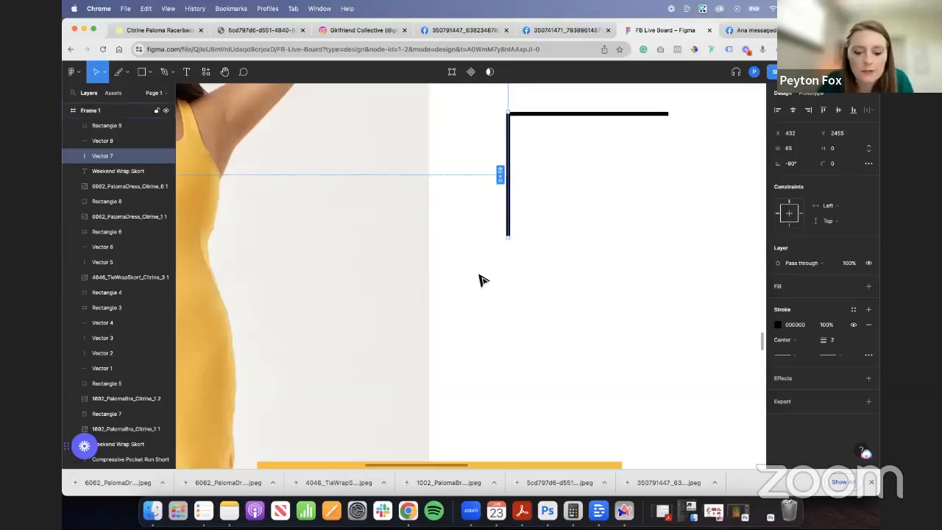
pyautogui.moveTo(513, 200); pyautogui.dragTo(471, 272)
pyautogui.moveTo(475, 319); pyautogui.dragTo(396, 252)
pyautogui.click(800, 164)
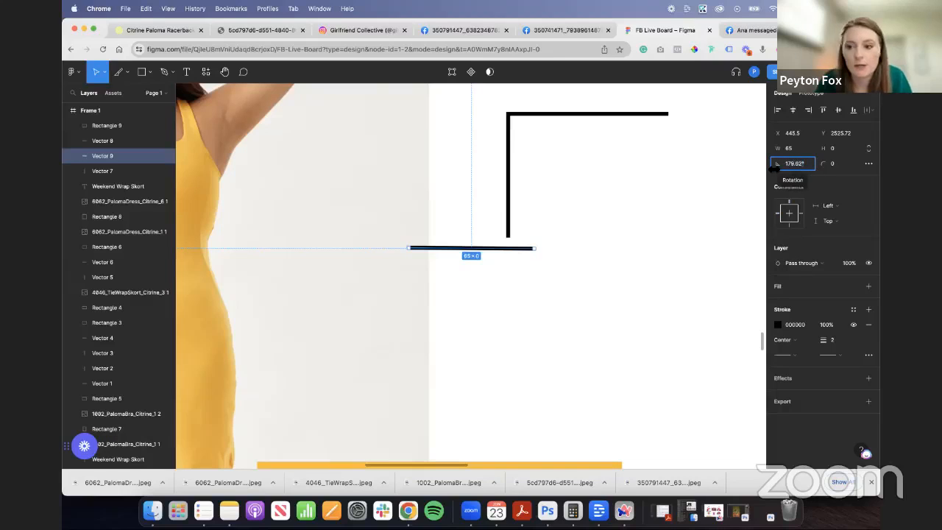
pyautogui.write('179')
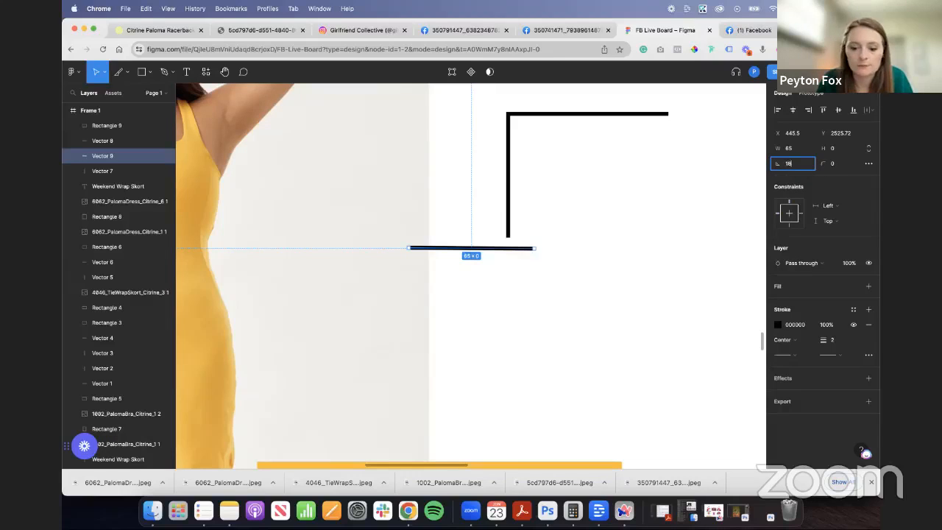
pyautogui.press('Return')
pyautogui.click(803, 166)
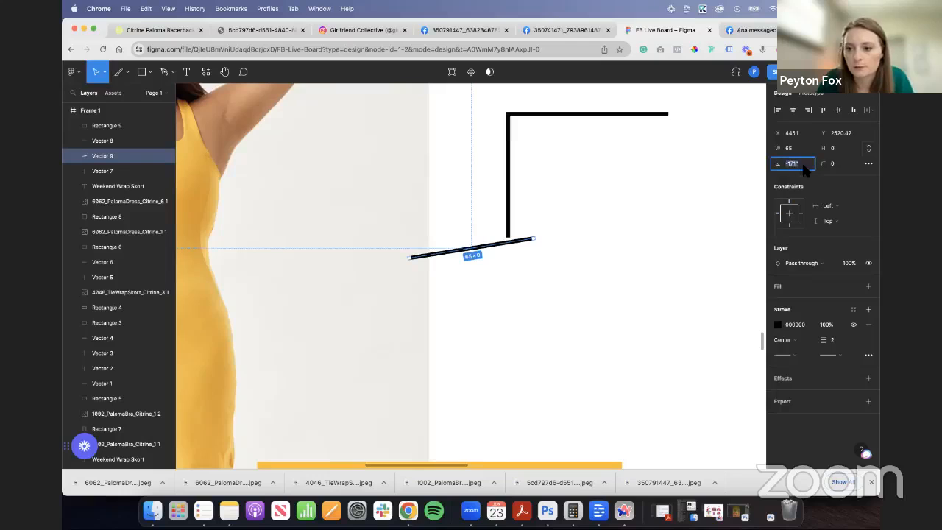
pyautogui.click(792, 168)
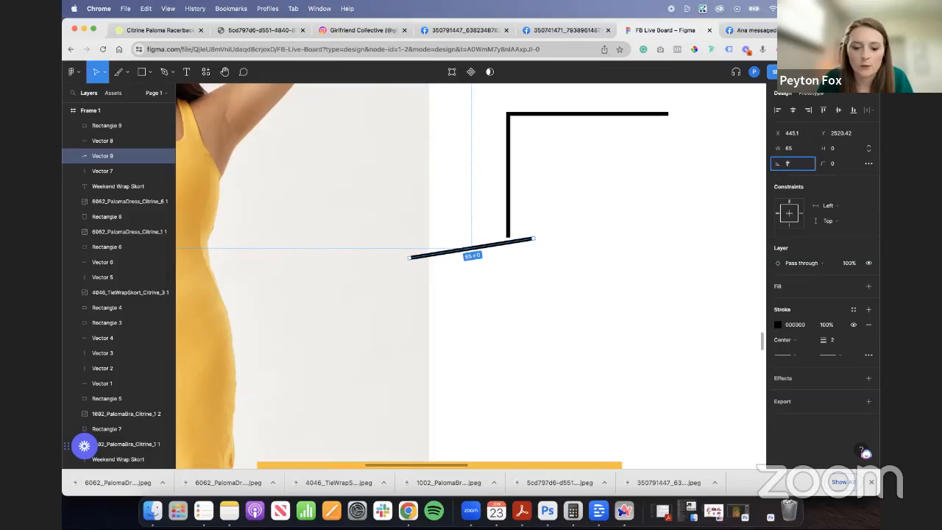
pyautogui.write('180')
pyautogui.press('Return')
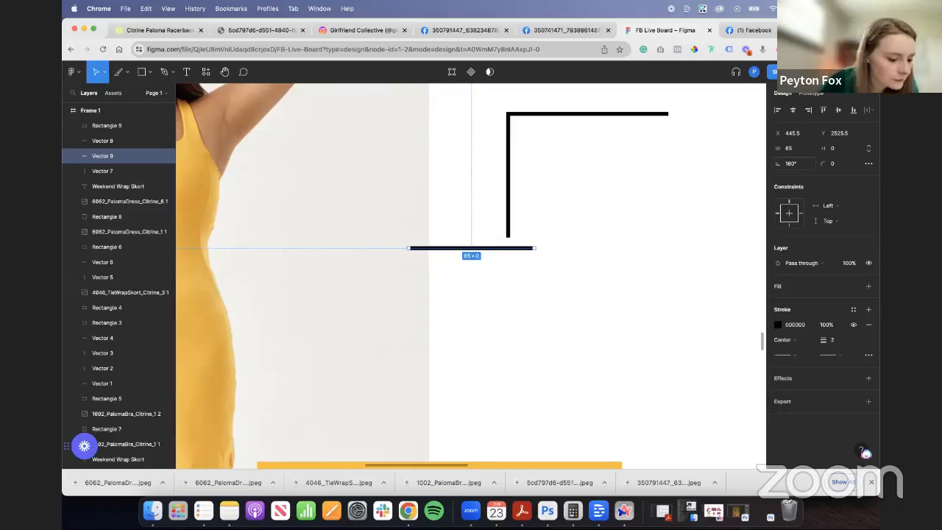
# - Join the new horizontal line to the vertical line's lower end and lengthen it to 116 toward the dress
pyautogui.moveTo(519, 253); pyautogui.dragTo(546, 248)
pyautogui.scroll(5, 500, 243)
pyautogui.scroll(-6, 546, 247)
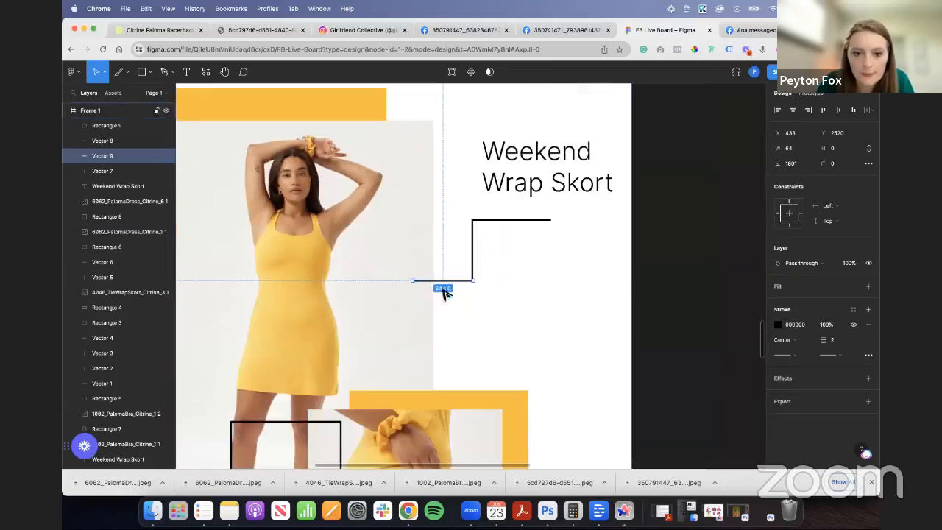
pyautogui.moveTo(415, 282); pyautogui.dragTo(363, 280)
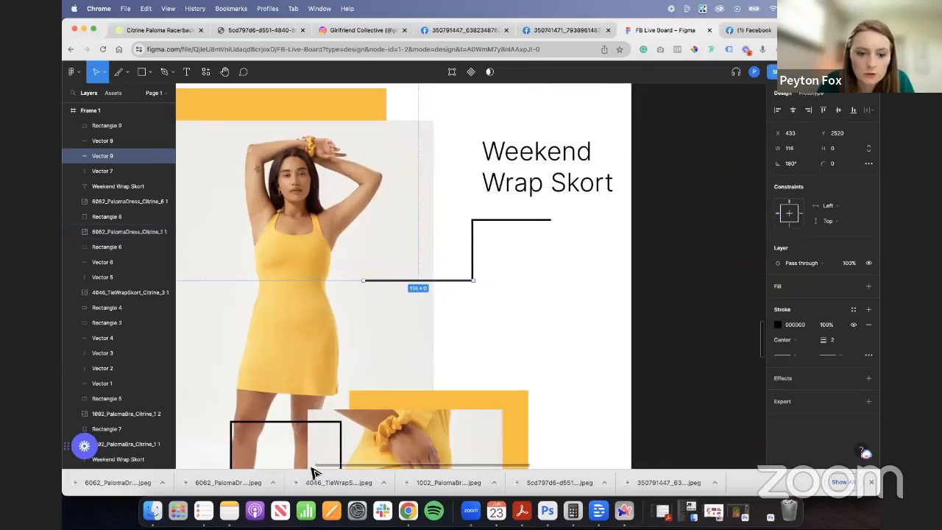
# - Move the callout box up onto the dress's waist so its right edge meets the connector line, and deselect it
pyautogui.moveTo(300, 423); pyautogui.dragTo(320, 267)
pyautogui.click(484, 300)
pyautogui.scroll(-5, 483, 301)
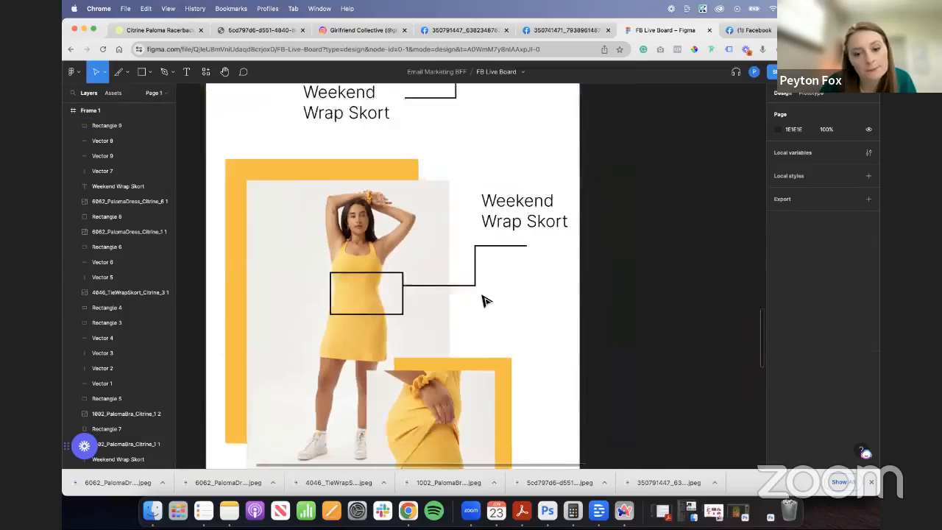
# - Shorten the horizontal connector line directly beneath the copied label to 44
pyautogui.click(504, 263)
pyautogui.scroll(5, 506, 264)
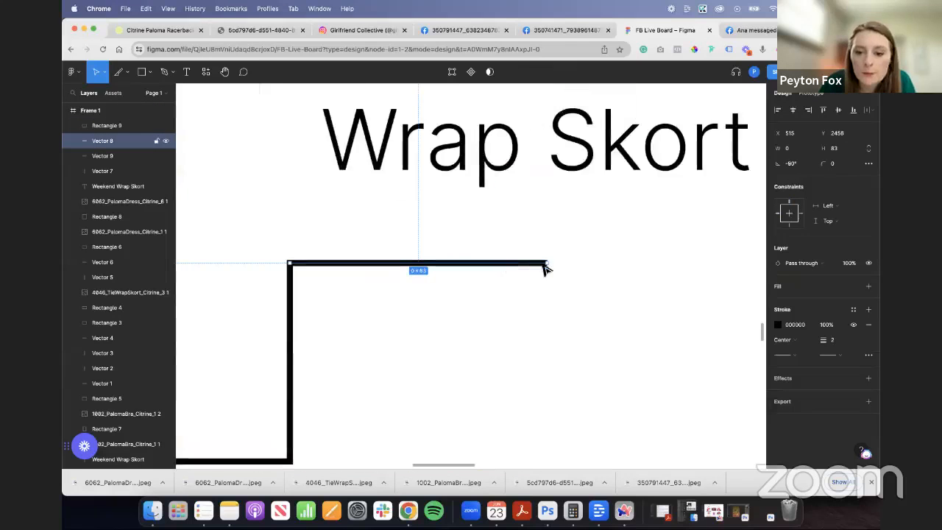
pyautogui.moveTo(542, 267); pyautogui.dragTo(423, 263)
pyautogui.scroll(-5, 398, 332)
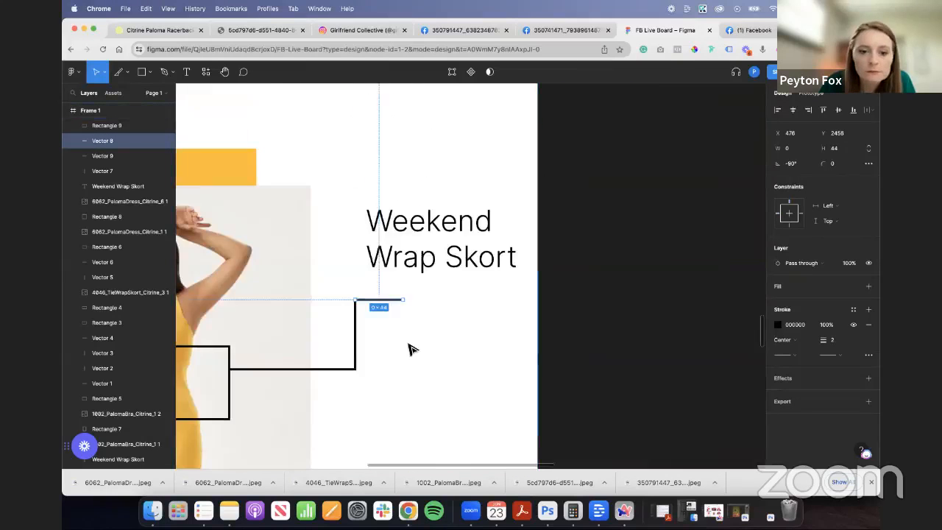
pyautogui.click(407, 349)
# - Delete the horizontal line directly beneath the copied label and tidy the corner where the two remaining connector lines meet
pyautogui.click(394, 300)
pyautogui.press('BackSpace')
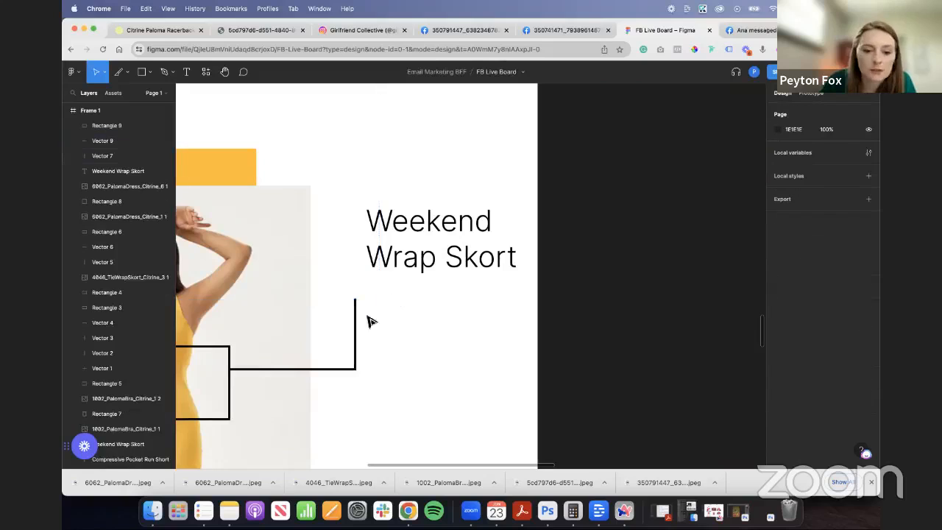
pyautogui.moveTo(355, 362); pyautogui.dragTo(562, 365)
pyautogui.click(352, 370)
pyautogui.scroll(5, 353, 369)
pyautogui.click(556, 308)
pyautogui.moveTo(558, 330); pyautogui.dragTo(562, 367)
pyautogui.click(570, 372)
pyautogui.scroll(-10, 509, 362)
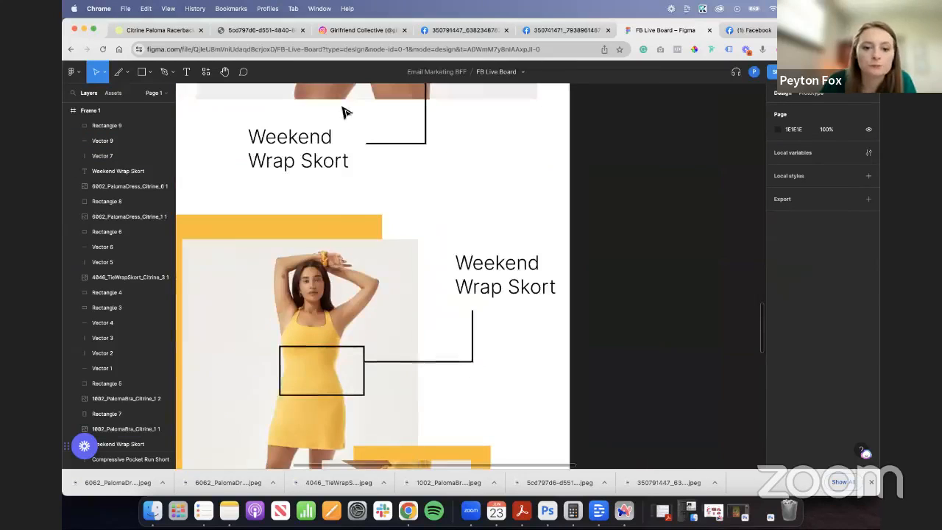
# - Copy "Paloma Racerback Dress" from the product page's title and replace the text of the dress photo's label with it
pyautogui.scroll(-3, 410, 330)
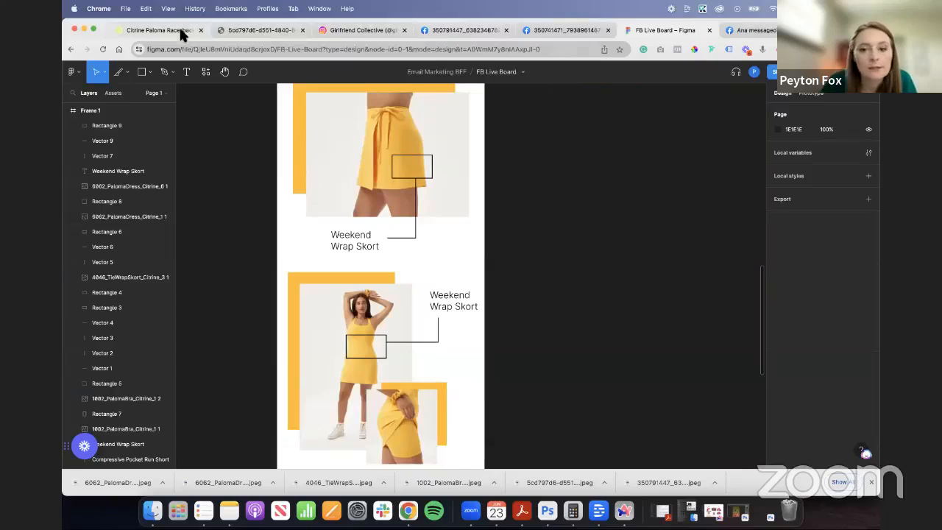
pyautogui.click(176, 30)
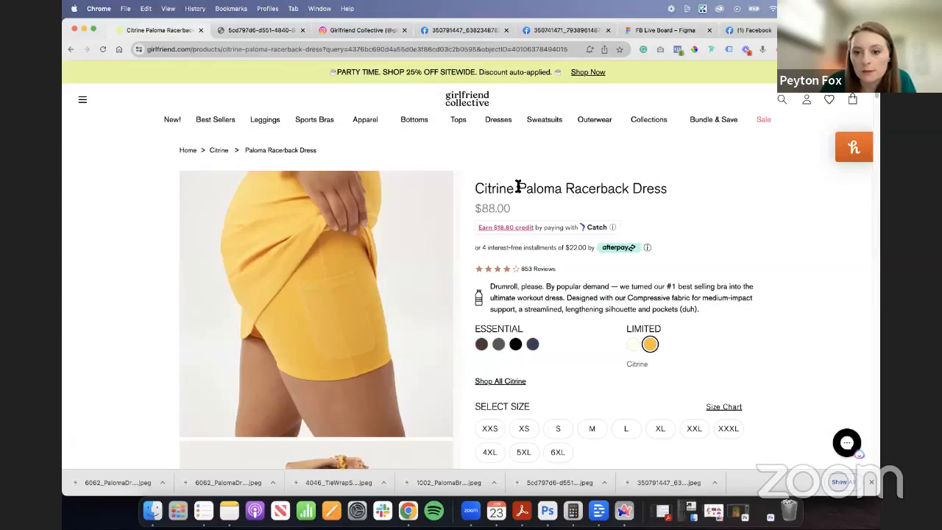
pyautogui.moveTo(518, 186); pyautogui.dragTo(667, 193)
pyautogui.press('super+c')
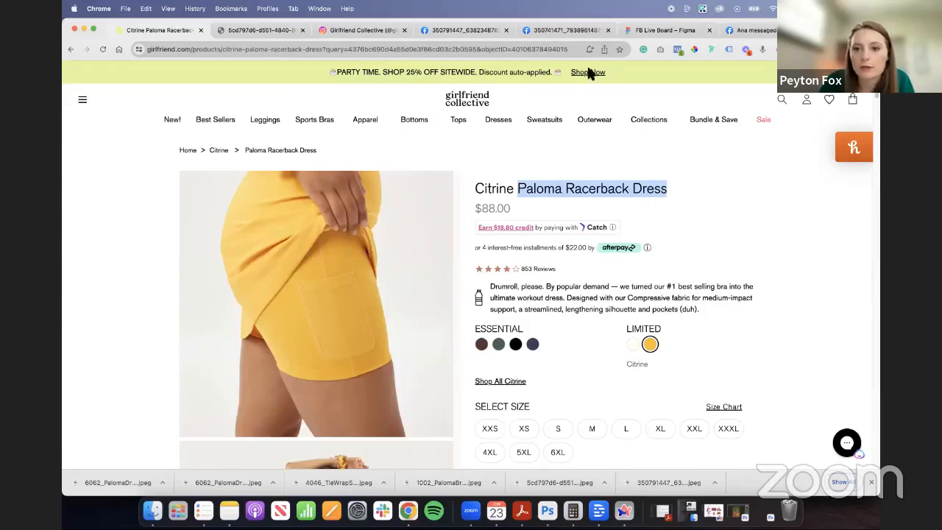
pyautogui.click(633, 29)
pyautogui.doubleClick(453, 302)
pyautogui.press('super+v')
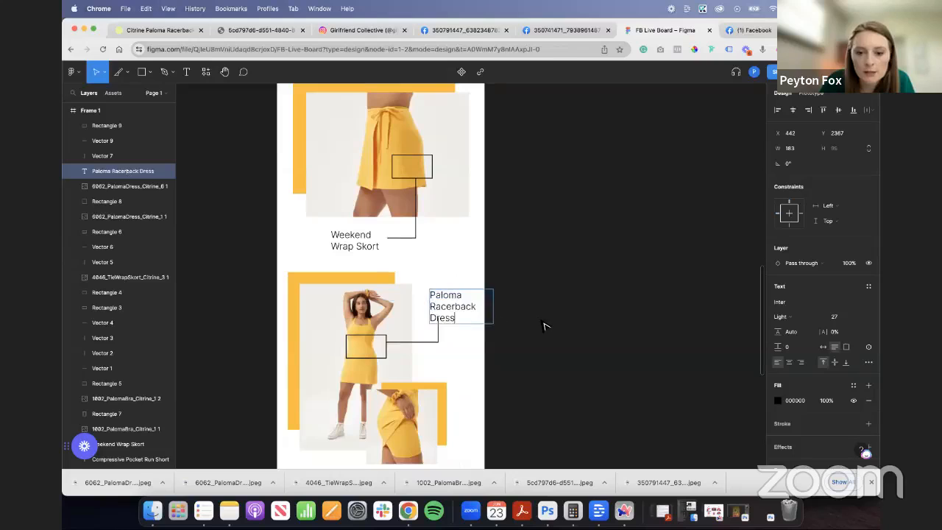
# - Move the Paloma Racerback Dress label up and slightly left, clear of its vertical connector line, and deselect it
pyautogui.press('Escape')
pyautogui.moveTo(463, 311); pyautogui.dragTo(457, 292)
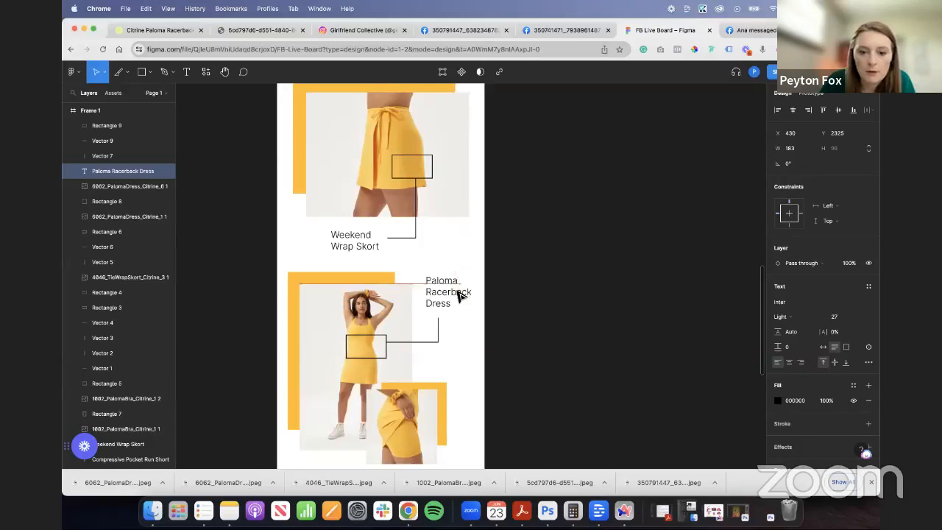
pyautogui.click(226, 345)
# - Close the downloads bar and compare the email's callouts with the lined boxes in the Girlfriend Collective Instagram post
pyautogui.scroll(-3, 221, 344)
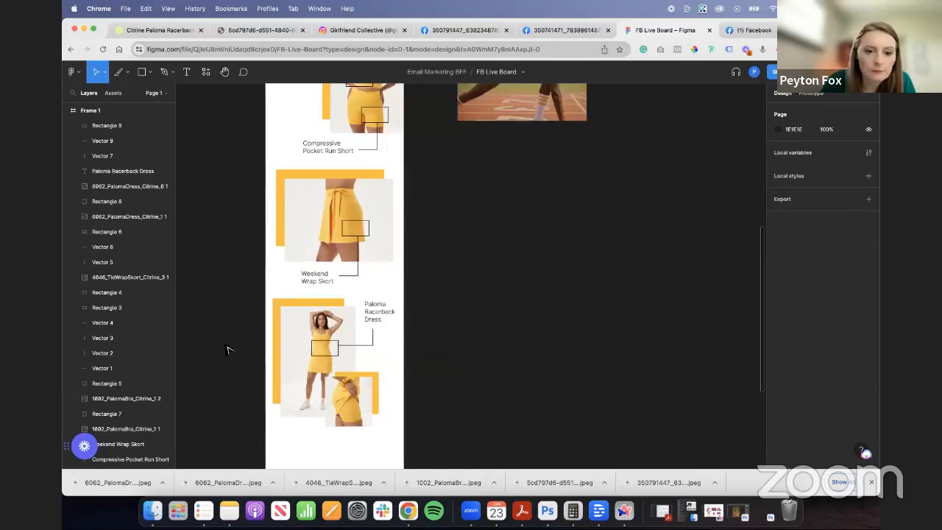
pyautogui.click(873, 483)
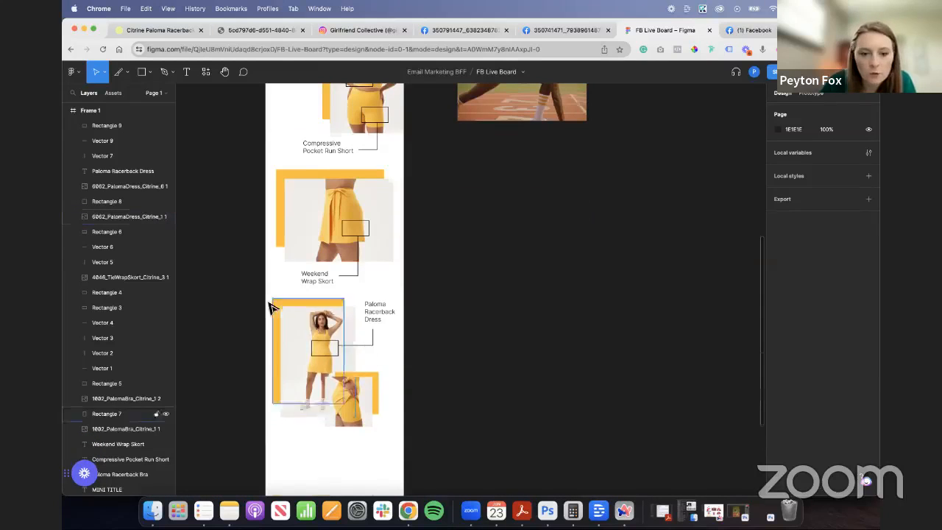
pyautogui.scroll(3, 249, 298)
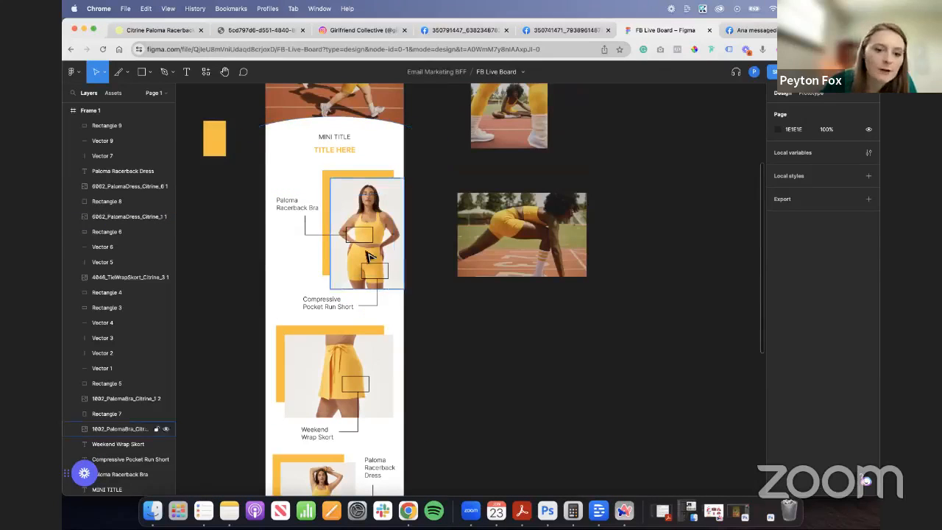
pyautogui.scroll(3, 224, 231)
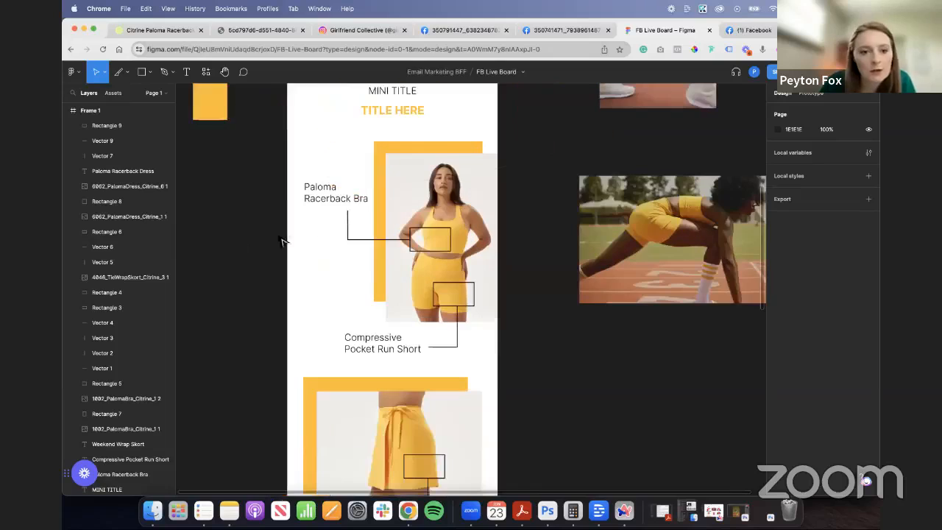
pyautogui.click(364, 30)
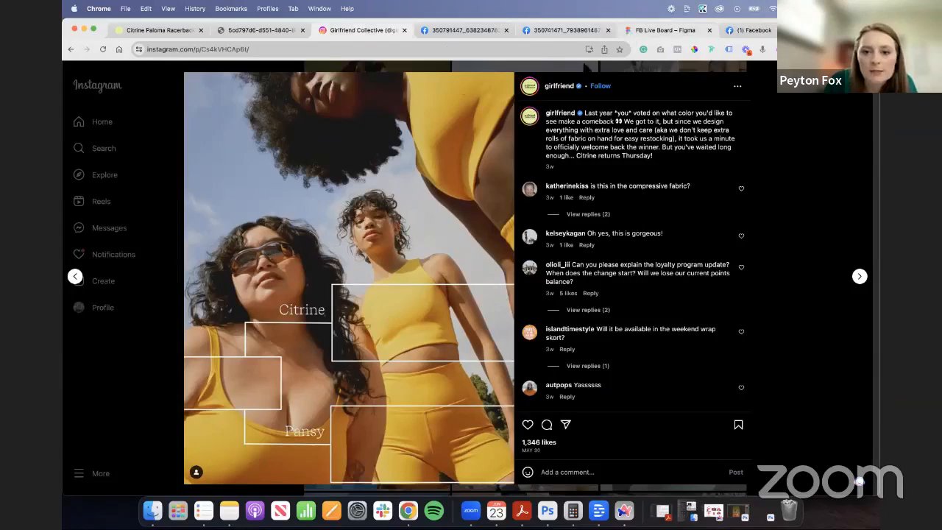
pyautogui.click(647, 30)
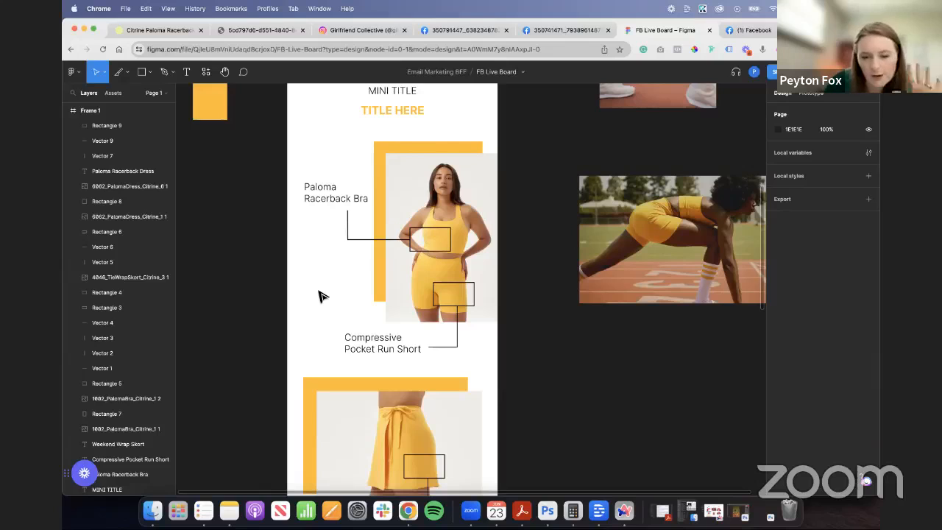
# - Move the Paloma Racerback Bra photo together with its yellow backdrop slightly left, away from the email's right edge
pyautogui.scroll(5, 320, 297)
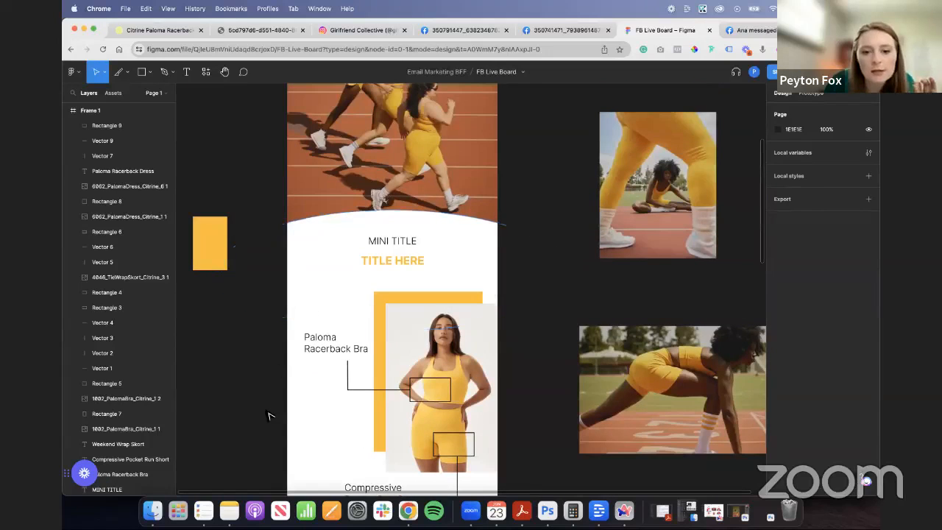
pyautogui.scroll(-5, 286, 401)
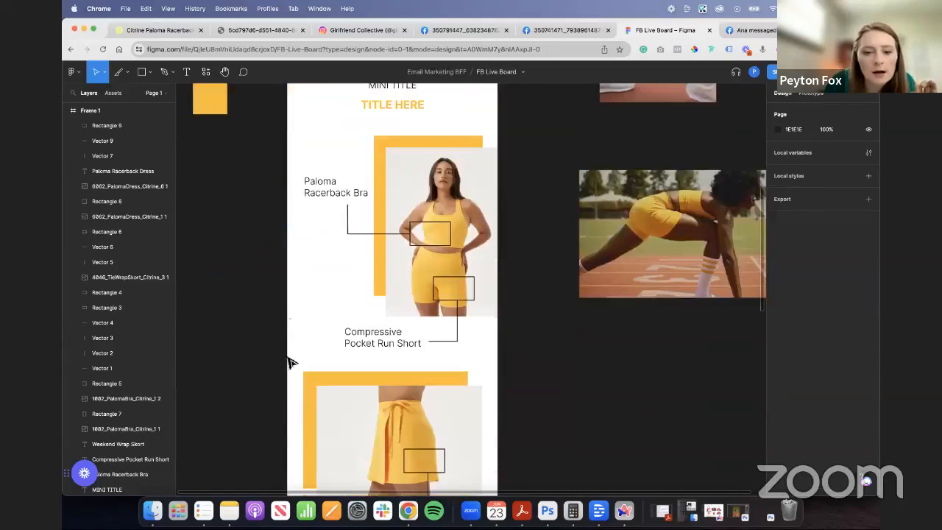
pyautogui.click(477, 231)
pyautogui.keyDown('shift'); pyautogui.click(439, 145); pyautogui.keyUp('shift')
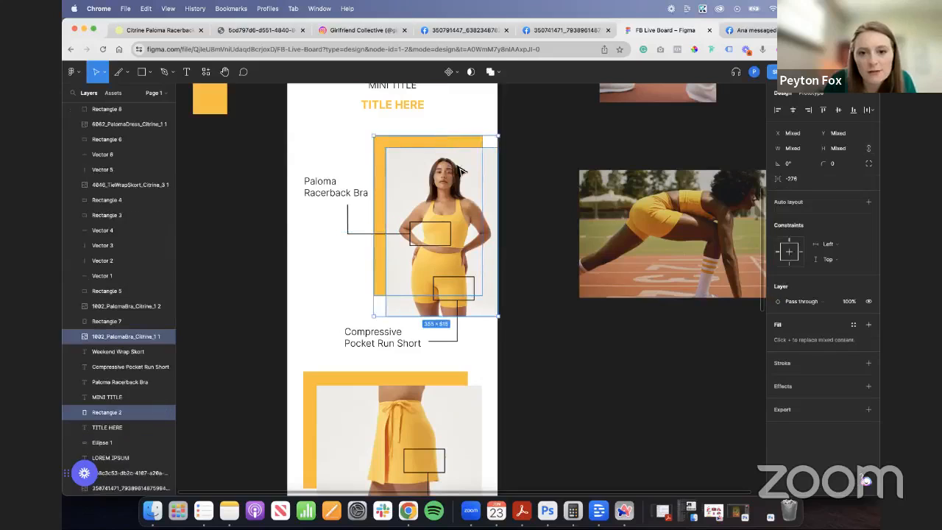
pyautogui.click(535, 368)
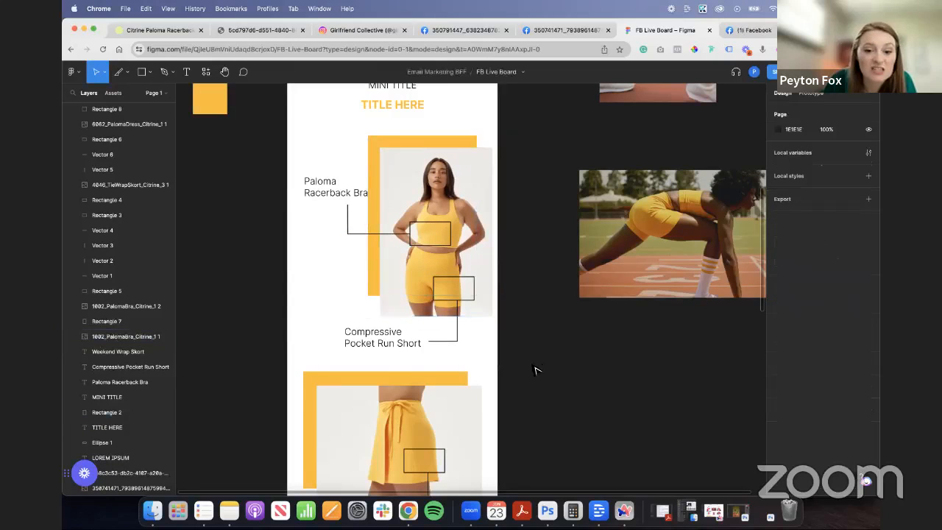
# - Move the small dress close-up and its yellow backdrop slightly down and left over the larger dress photo
pyautogui.scroll(-2, 415, 329)
pyautogui.scroll(3, 414, 329)
pyautogui.scroll(-8, 415, 338)
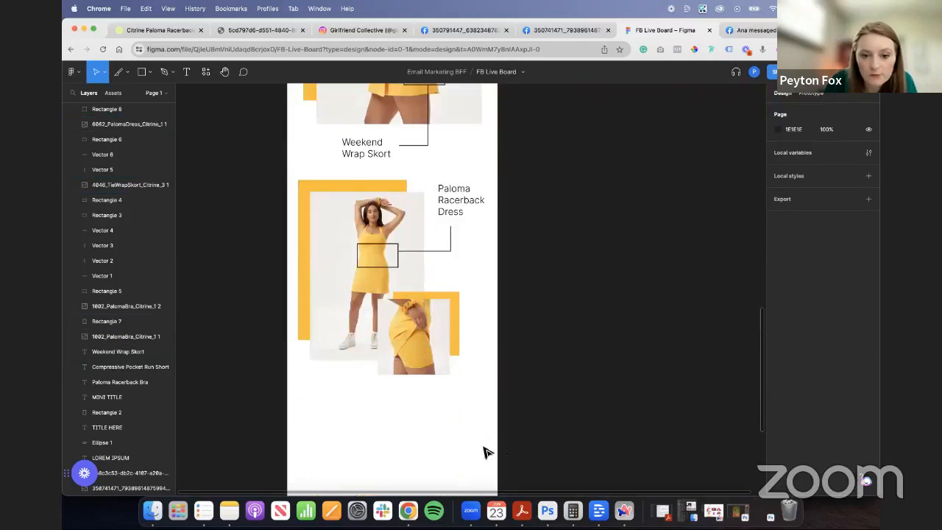
pyautogui.click(437, 361)
pyautogui.keyDown('shift'); pyautogui.click(456, 339); pyautogui.keyUp('shift')
pyautogui.moveTo(434, 343); pyautogui.dragTo(427, 351)
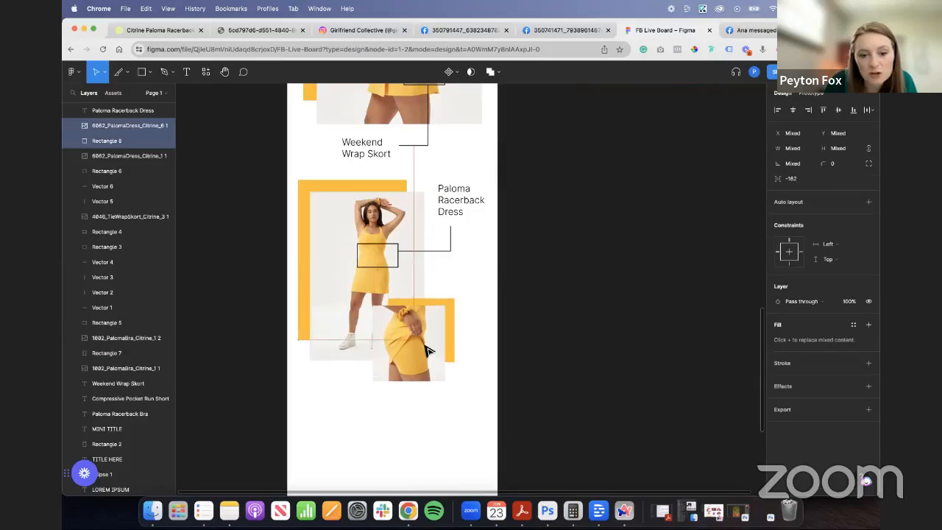
pyautogui.click(518, 383)
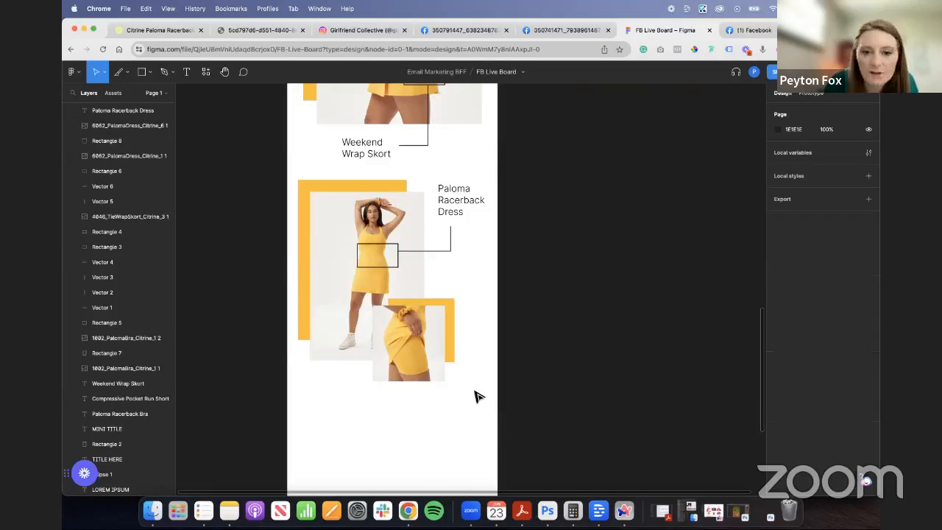
# - Place the photo of the stretching athlete at the bottom of the email frame, enlarged to span its full width
pyautogui.scroll(-5, 475, 398)
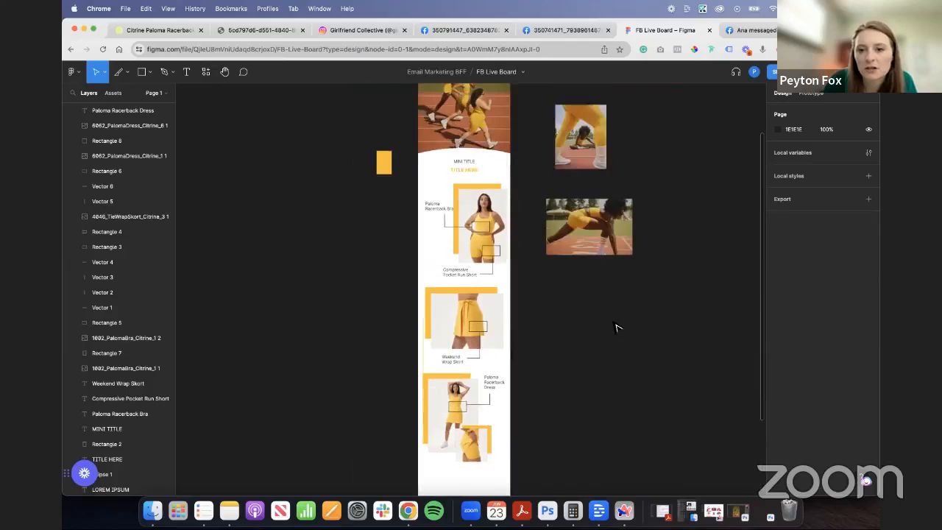
pyautogui.moveTo(587, 154); pyautogui.dragTo(418, 281)
pyautogui.click(562, 330)
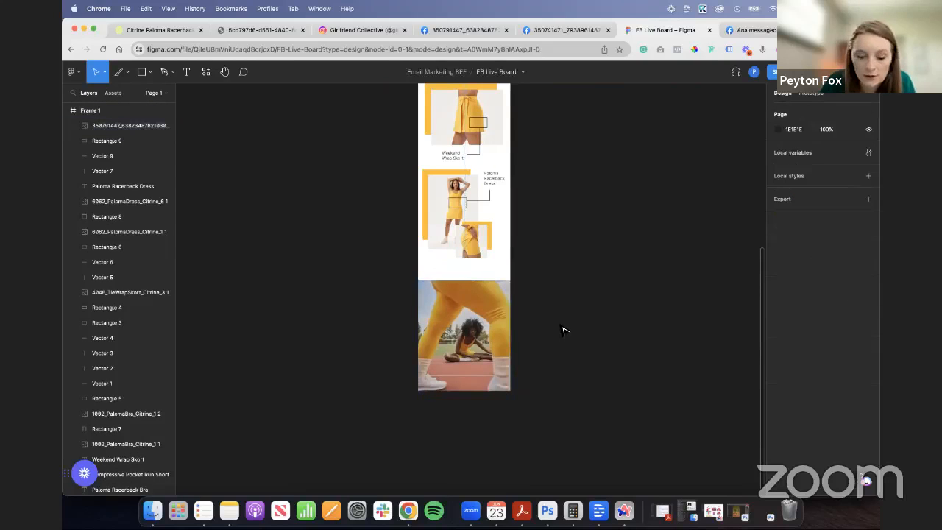
# - Duplicate the hero's white ellipse, place it over the top edge of the stretching athlete photo and bring it to the front
pyautogui.scroll(5, 562, 329)
pyautogui.click(515, 228)
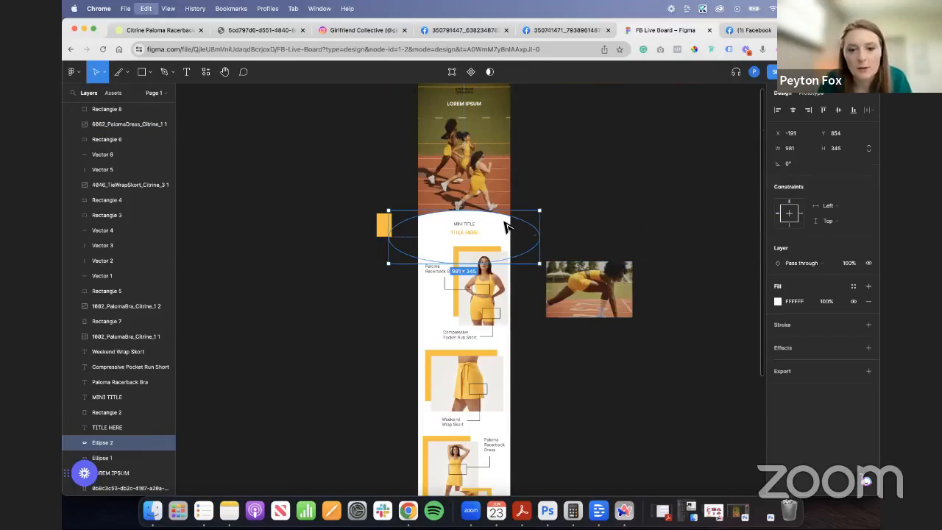
pyautogui.moveTo(513, 234); pyautogui.dragTo(500, 317)
pyautogui.press('super+bracketright')
pyautogui.press('super+bracketright')
pyautogui.press('super+bracketright')
pyautogui.press('super+bracketright')
pyautogui.press('super+bracketright')
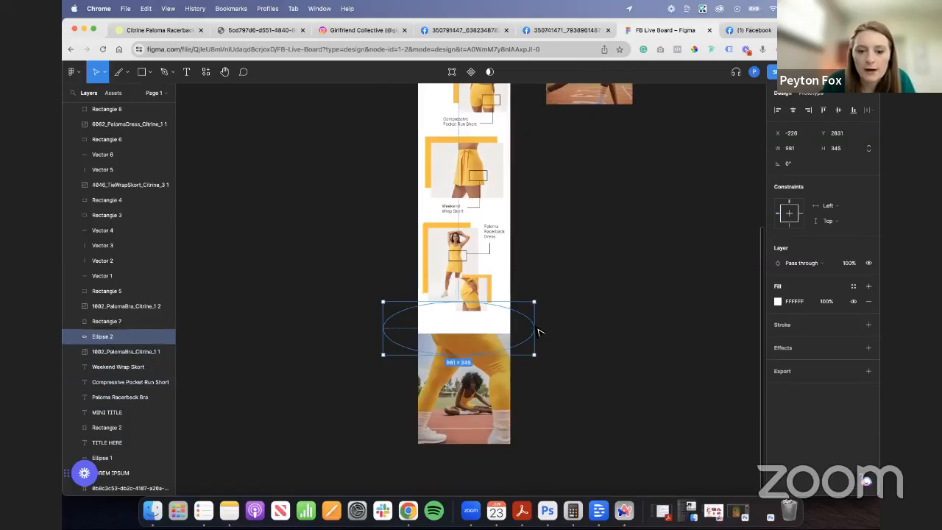
pyautogui.press('super+bracketright')
pyautogui.press('super+bracketright')
pyautogui.press('super+bracketright')
pyautogui.press('super+bracketright')
pyautogui.press('super+bracketright')
pyautogui.press('super+bracketright')
pyautogui.press('super+bracketright')
pyautogui.press('super+bracketright')
pyautogui.press('super+bracketright')
pyautogui.press('super+bracketright')
pyautogui.press('super+bracketright')
pyautogui.press('super+bracketright')
pyautogui.press('super+bracketright')
pyautogui.press('super+bracketright')
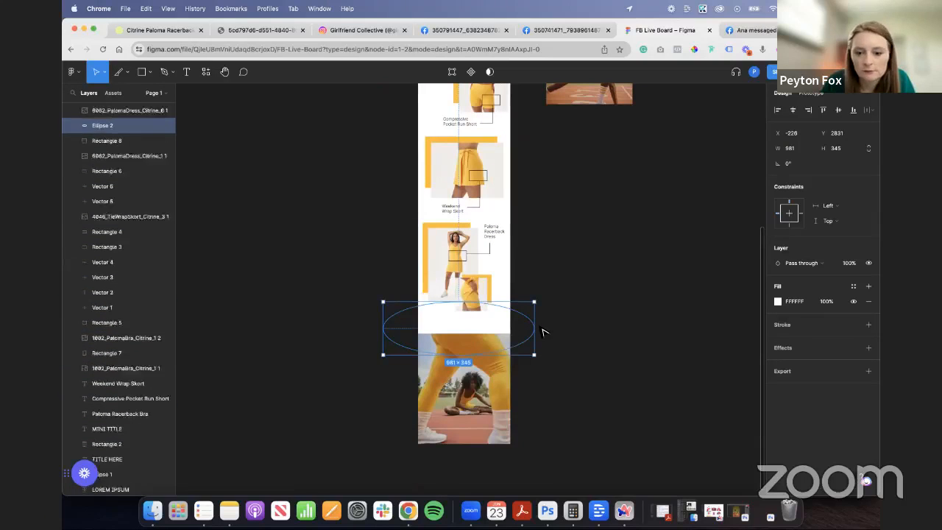
pyautogui.press('super+bracketright')
pyautogui.press('super+bracketright')
pyautogui.press('super+bracketright')
pyautogui.press('super+bracketright')
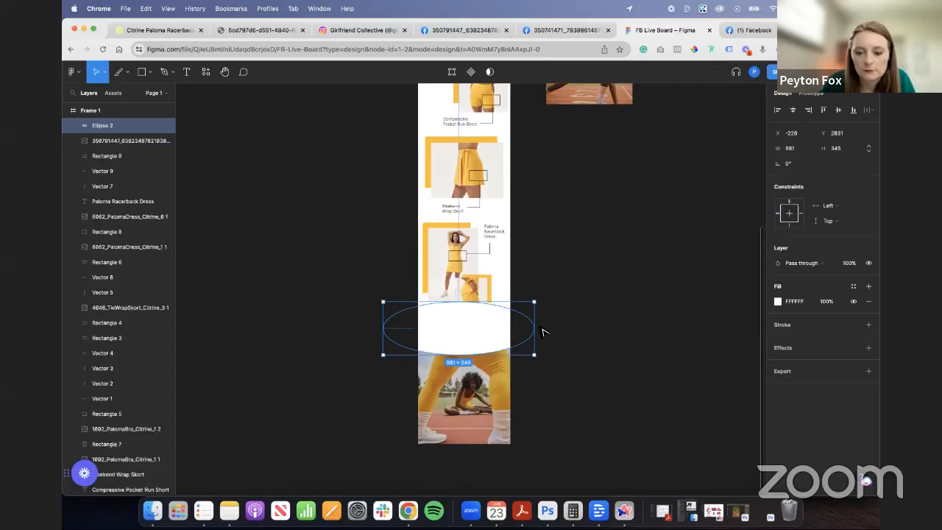
# - Send the copied ellipse and stretching athlete photo behind the dress photos, keeping the ellipse above the athlete photo to form a curved edge
pyautogui.moveTo(108, 127); pyautogui.dragTo(112, 164)
pyautogui.keyDown('shift'); pyautogui.click(473, 408); pyautogui.keyUp('shift')
pyautogui.press('super+bracketleft')
pyautogui.press('super+bracketleft')
pyautogui.press('super+bracketleft')
pyautogui.press('super+bracketleft')
pyautogui.press('super+bracketleft')
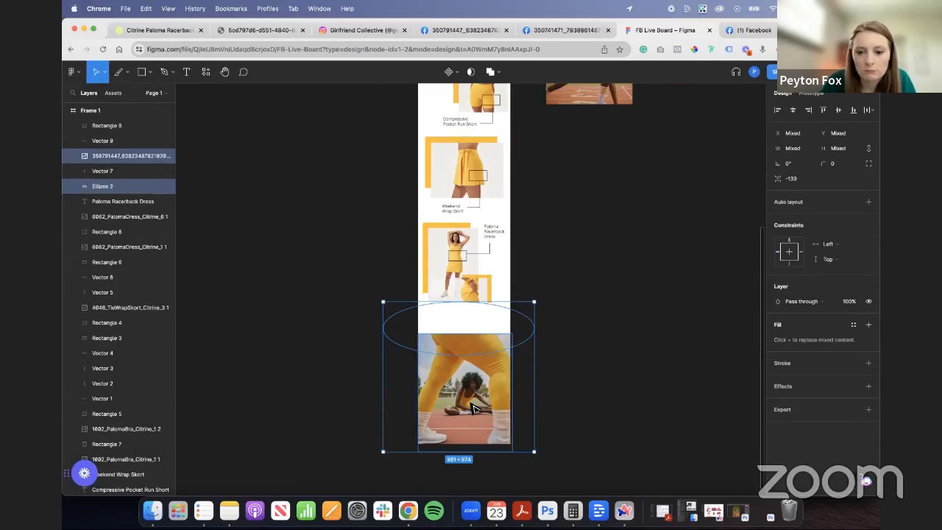
pyautogui.press('super+bracketleft')
pyautogui.press('super+bracketleft')
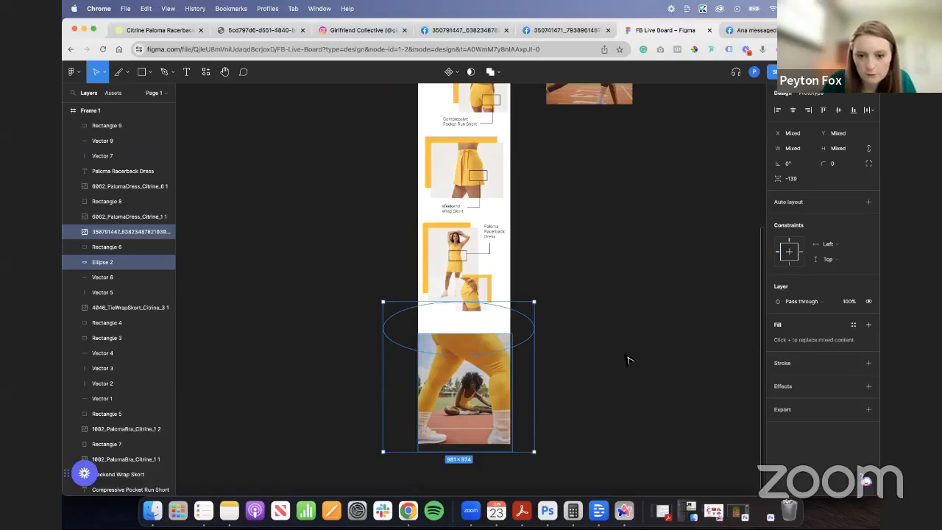
pyautogui.click(490, 331)
pyautogui.press('super+bracketright')
pyautogui.press('super+bracketright')
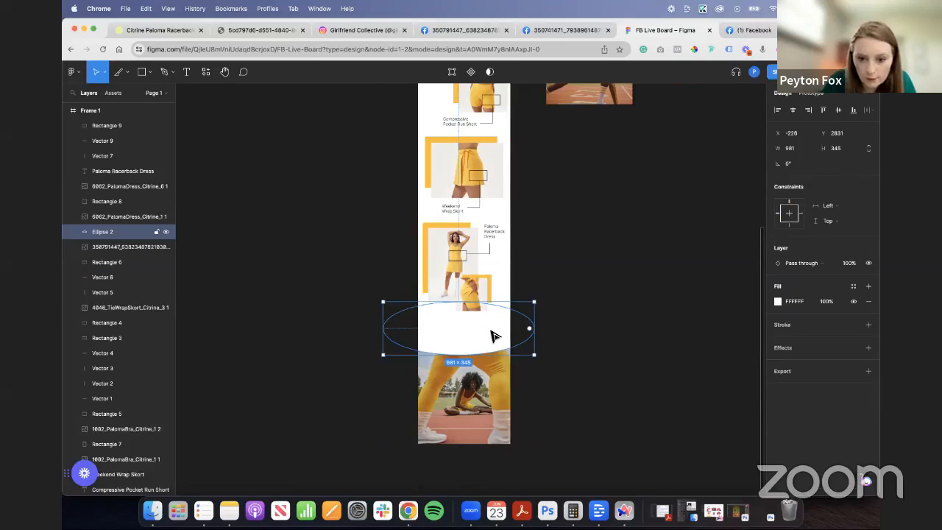
pyautogui.click(573, 386)
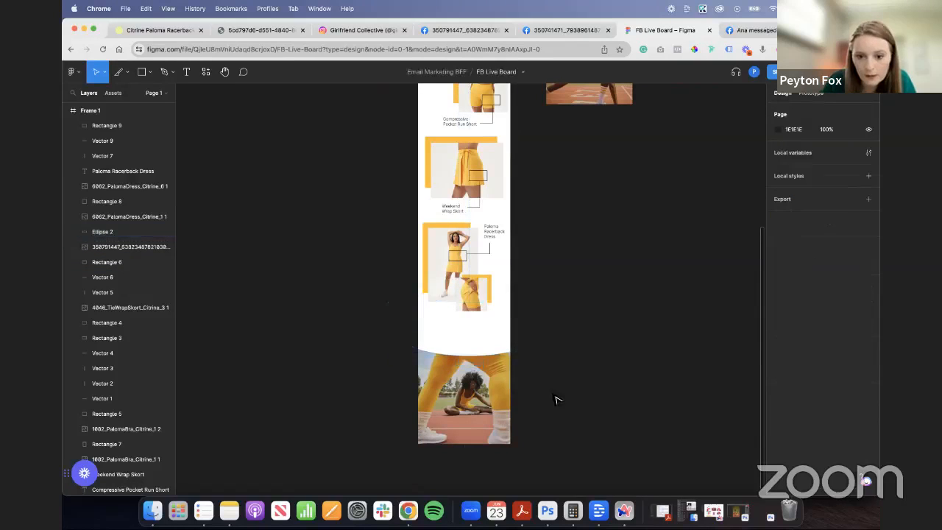
# - Duplicate the hero's LOREM IPSUM heading and centre the copy over the stretching athlete photo at the bottom of the email
pyautogui.scroll(5, 546, 403)
pyautogui.click(460, 158)
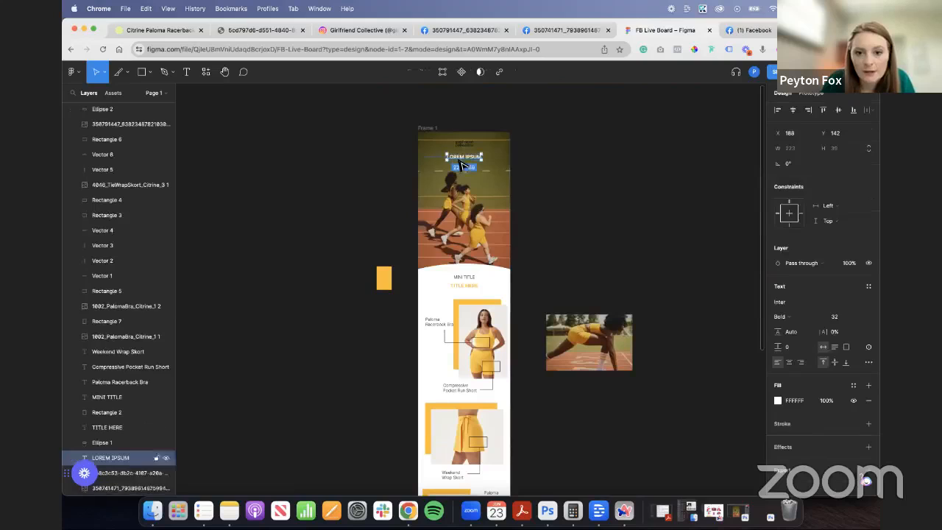
pyautogui.press('super+d')
pyautogui.moveTo(472, 159); pyautogui.dragTo(472, 523)
pyautogui.moveTo(459, 390); pyautogui.dragTo(466, 388)
pyautogui.scroll(5, 509, 412)
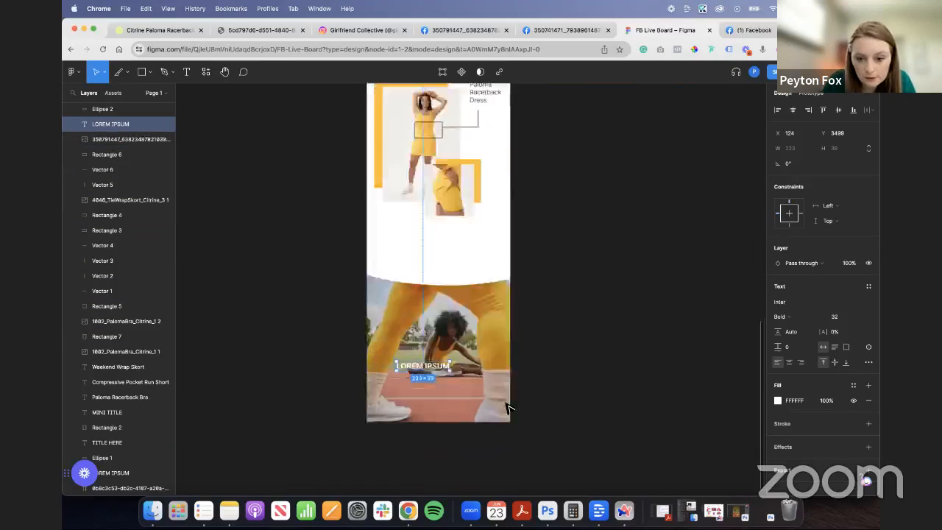
pyautogui.moveTo(377, 328); pyautogui.dragTo(409, 309)
pyautogui.click(229, 333)
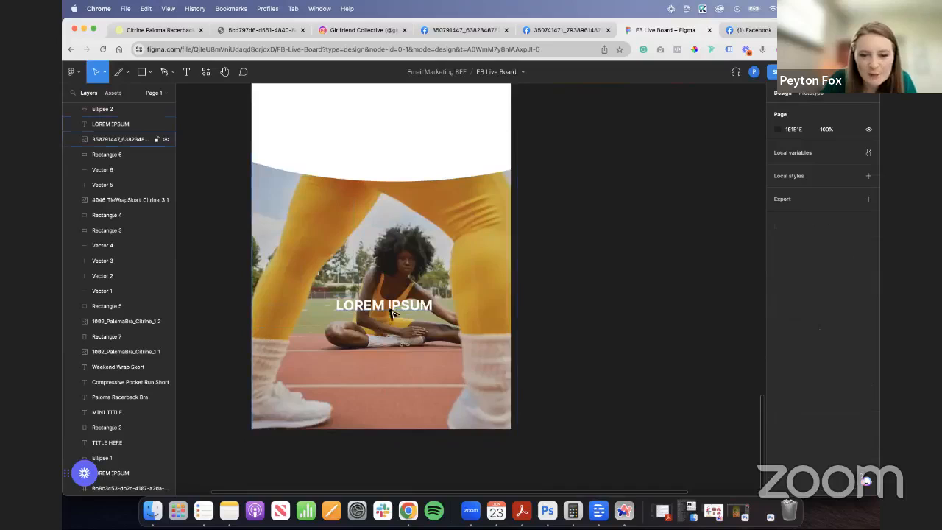
# - Examine the details on the Citrine Paloma Racerback Dress product page and review the upper part of the email in Figma
pyautogui.scroll(3, 322, 328)
pyautogui.scroll(-4, 321, 328)
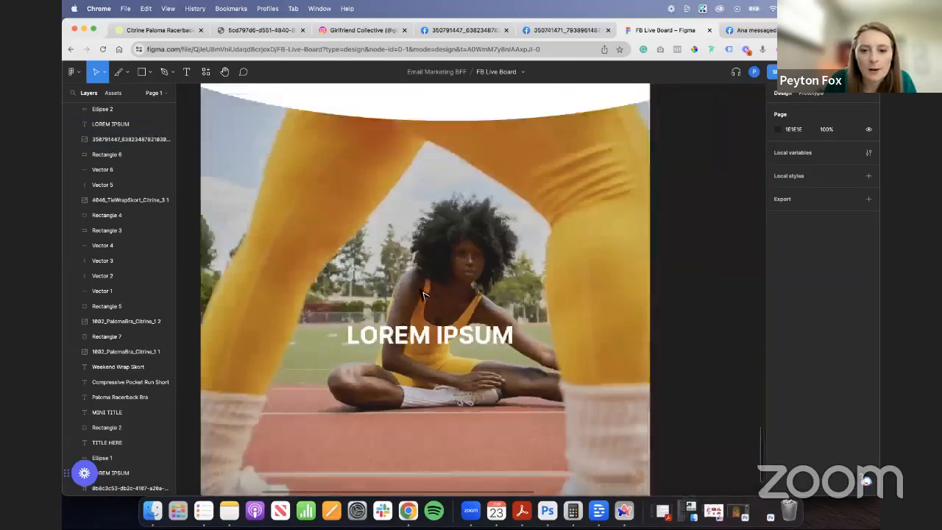
pyautogui.click(158, 30)
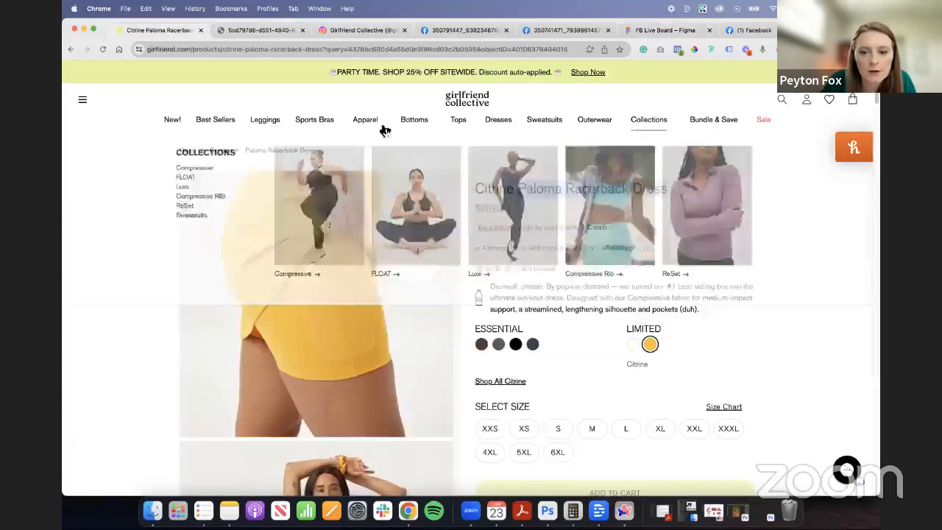
pyautogui.scroll(-5, 807, 335)
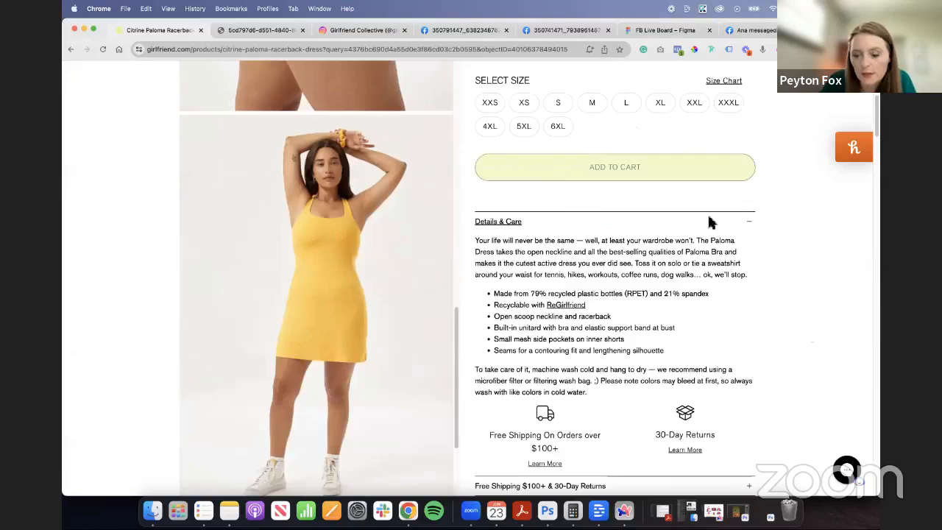
pyautogui.scroll(2, 762, 248)
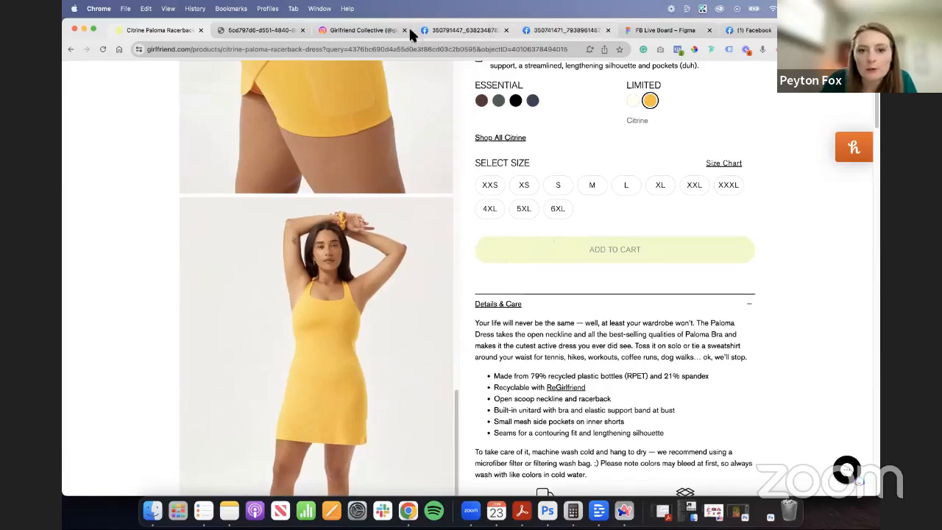
pyautogui.click(642, 30)
pyautogui.scroll(10, 309, 213)
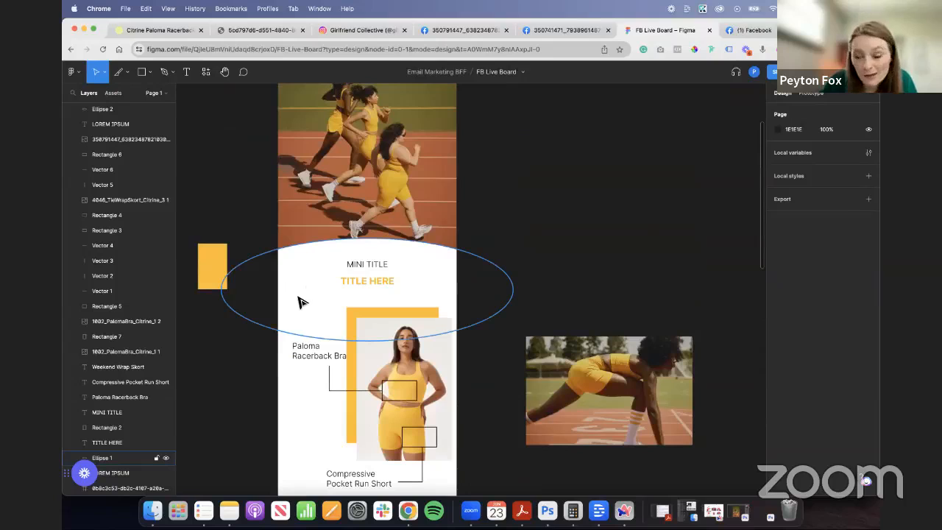
# - Draw a 341 × 58 button shape with a 35.5 corner radius in the white space below the dress photos
pyautogui.scroll(-10, 300, 302)
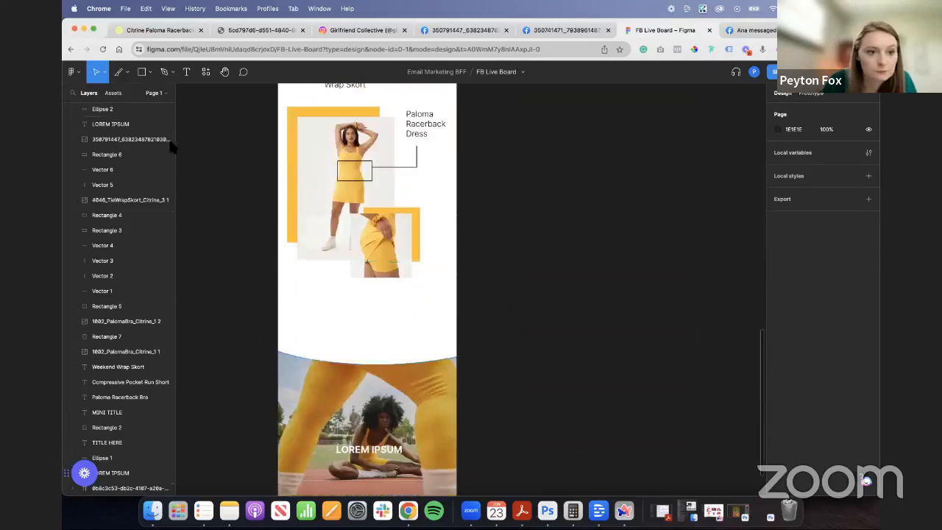
pyautogui.click(150, 73)
pyautogui.click(134, 95)
pyautogui.moveTo(322, 300); pyautogui.dragTo(425, 321)
pyautogui.scroll(5, 442, 318)
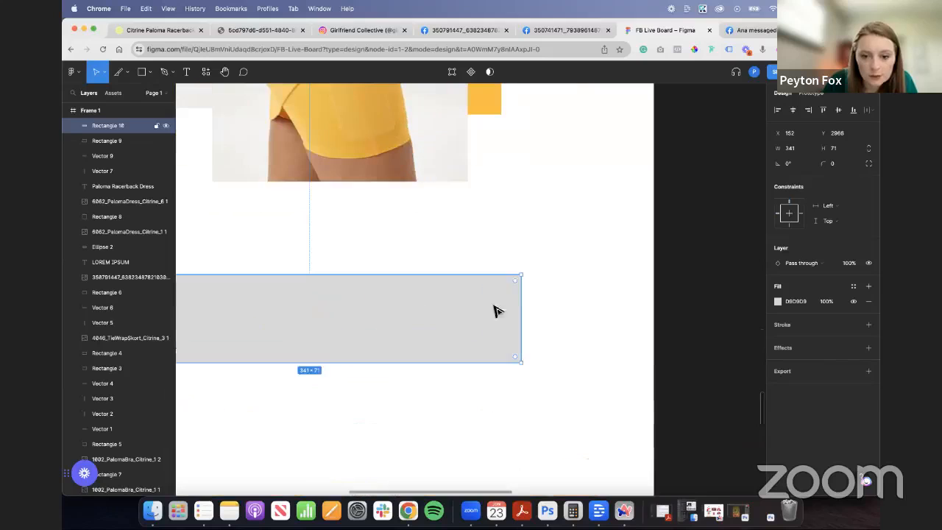
pyautogui.moveTo(515, 289); pyautogui.dragTo(433, 305)
pyautogui.scroll(-5, 349, 410)
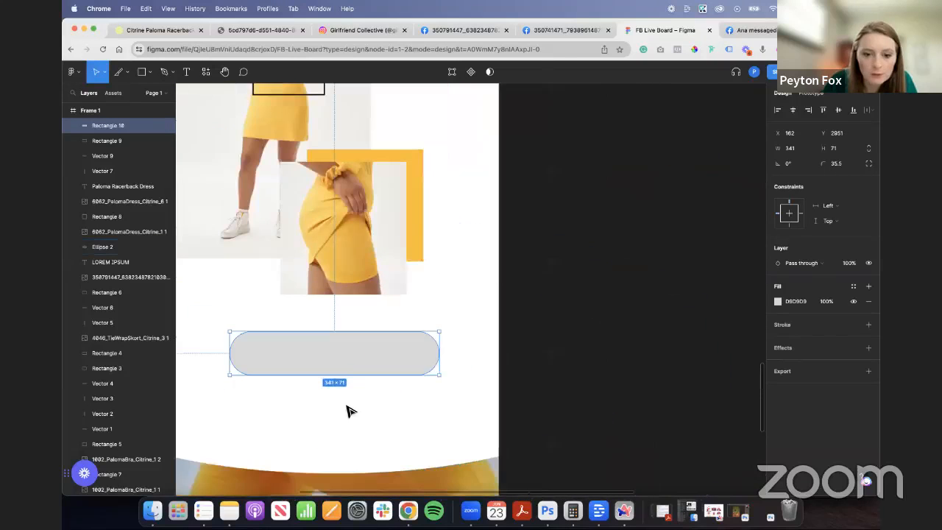
pyautogui.moveTo(389, 377); pyautogui.dragTo(381, 359)
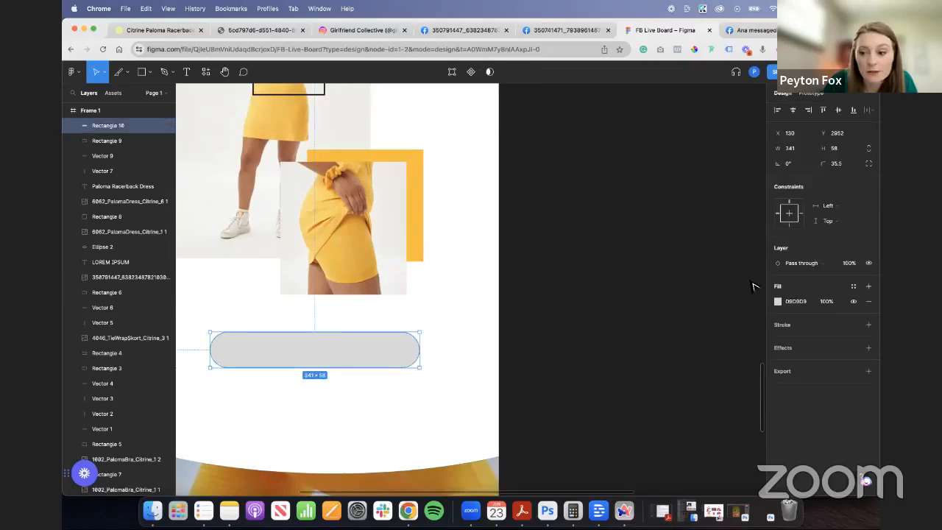
# - Fill the button shape with the document's yellow FFBB1D and move it down to just above the curved edge
pyautogui.click(777, 302)
pyautogui.click(684, 444)
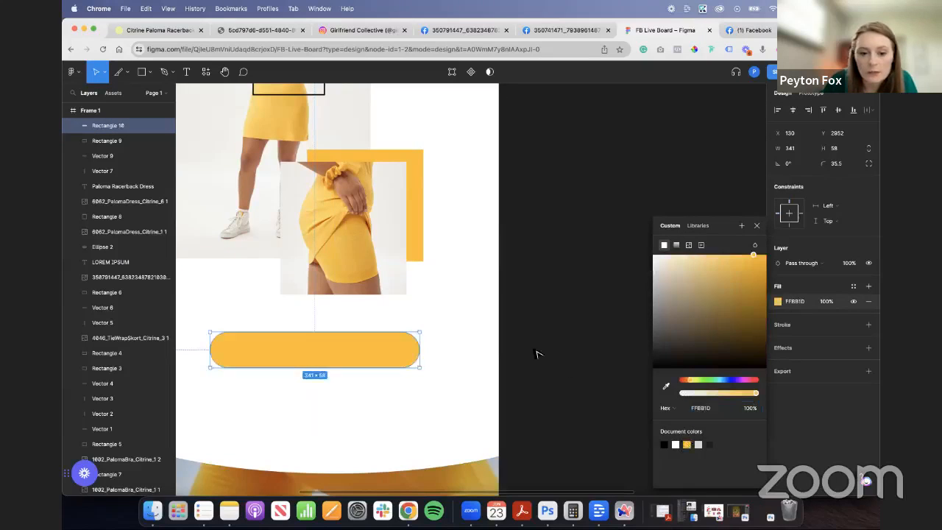
pyautogui.click(536, 353)
pyautogui.moveTo(391, 358); pyautogui.dragTo(392, 405)
pyautogui.scroll(-5, 230, 344)
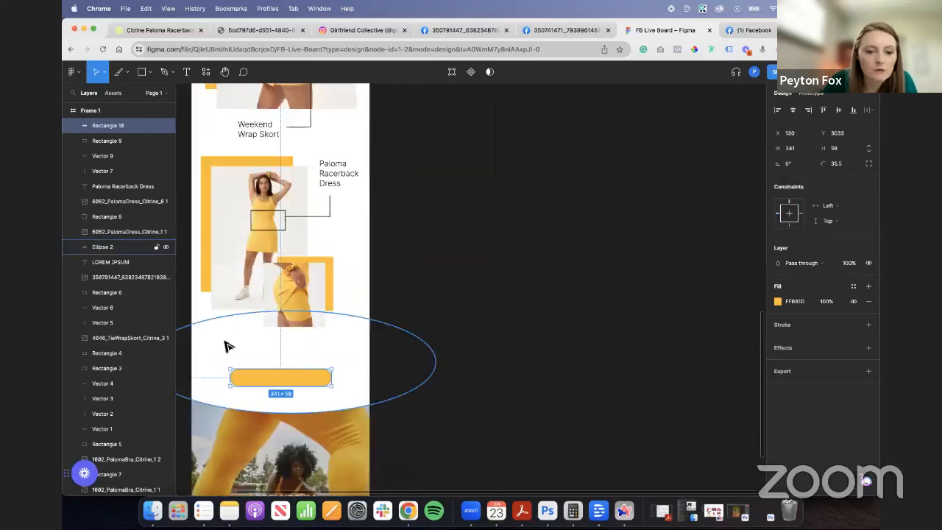
# - Duplicate the yellow TITLE HERE heading and place the copy between the small dress photo and the yellow button
pyautogui.scroll(6, 230, 270)
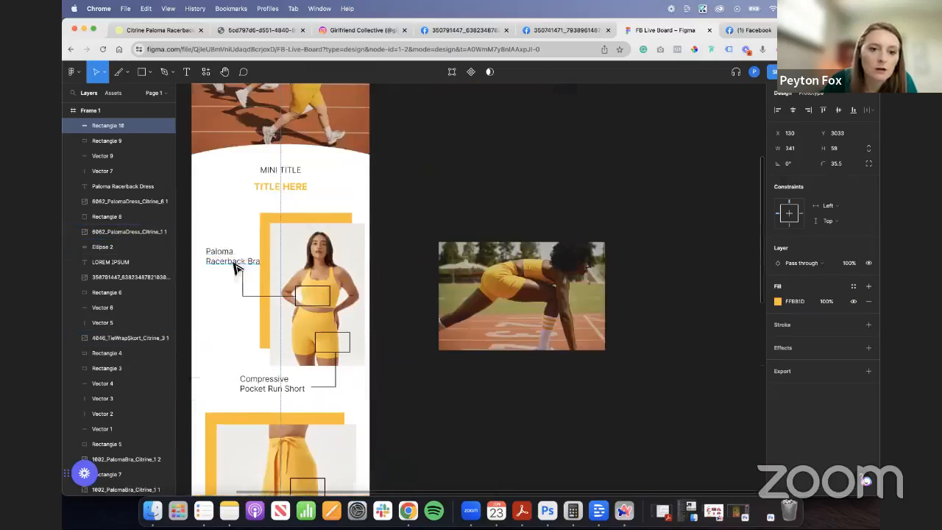
pyautogui.click(287, 190)
pyautogui.press('super+v')
pyautogui.moveTo(280, 188); pyautogui.dragTo(330, 380)
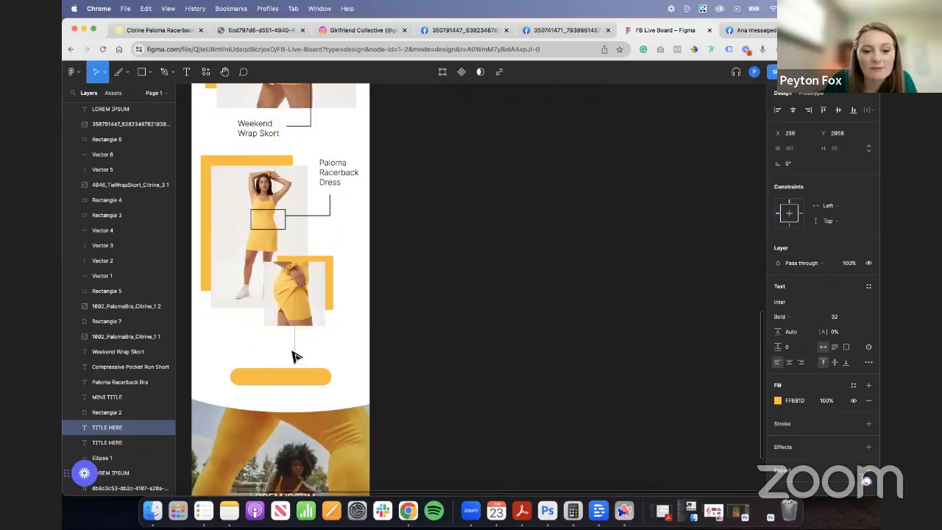
pyautogui.moveTo(292, 351); pyautogui.dragTo(295, 353)
# - Bring the copied TITLE HERE heading to the front and centre it above the yellow button
pyautogui.press('super+bracketright')
pyautogui.press('super+bracketright')
pyautogui.press('super+bracketright')
pyautogui.press('super+bracketright')
pyautogui.press('super+bracketright')
pyautogui.press('super+bracketright')
pyautogui.press('super+bracketright')
pyautogui.press('super+bracketright')
pyautogui.press('super+bracketright')
pyautogui.press('super+bracketright')
pyautogui.press('super+bracketright')
pyautogui.press('super+bracketright')
pyautogui.press('super+bracketright')
pyautogui.press('super+bracketright')
pyautogui.press('super+bracketright')
pyautogui.press('super+bracketright')
pyautogui.press('super+bracketright')
pyautogui.press('super+bracketright')
pyautogui.press('super+bracketright')
pyautogui.press('super+bracketright')
pyautogui.press('super+bracketright')
pyautogui.press('super+bracketright')
pyautogui.press('super+bracketright')
pyautogui.press('super+bracketright')
pyautogui.press('super+bracketright')
pyautogui.press('super+bracketright')
pyautogui.press('super+bracketright')
pyautogui.press('super+bracketright')
pyautogui.press('super+bracketright')
pyautogui.press('super+bracketright')
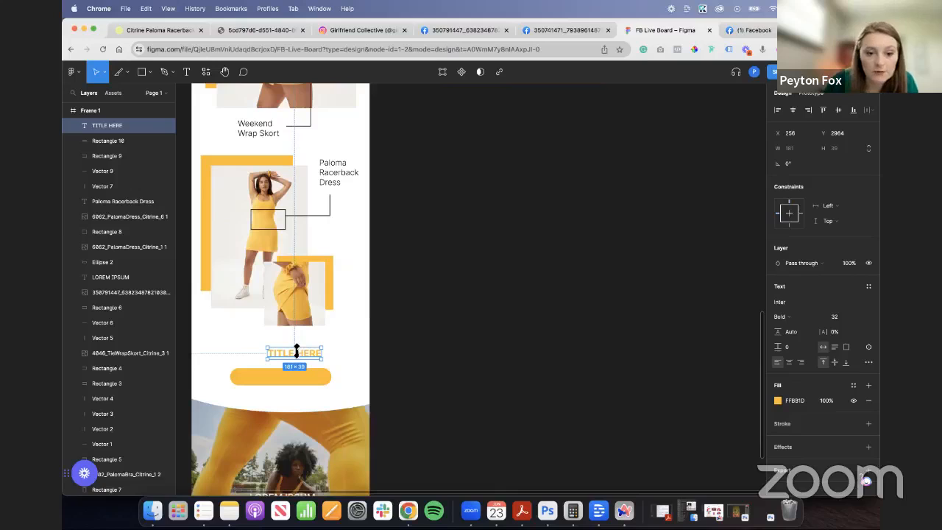
pyautogui.moveTo(300, 358); pyautogui.dragTo(289, 358)
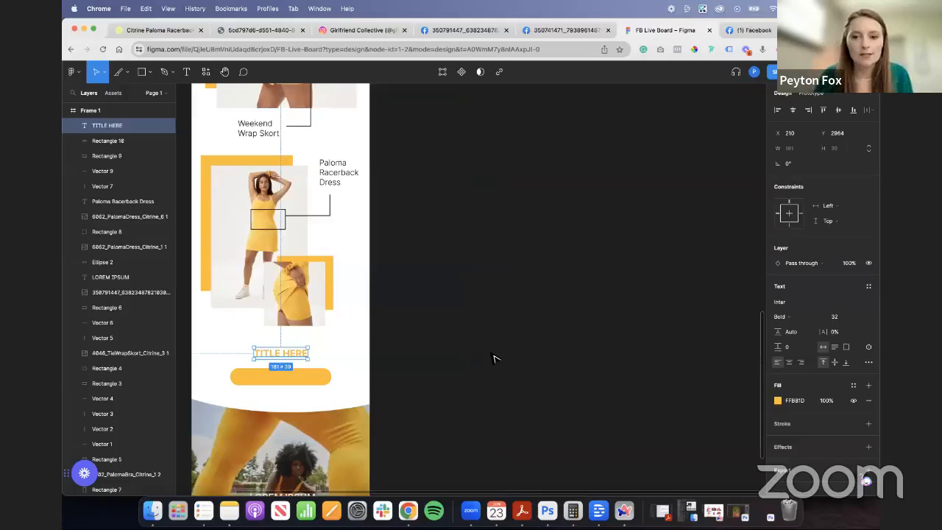
# - Nudge the Paloma Racerback Bra label outward to X 39, away from the yellow block behind the photo
pyautogui.scroll(8, 305, 284)
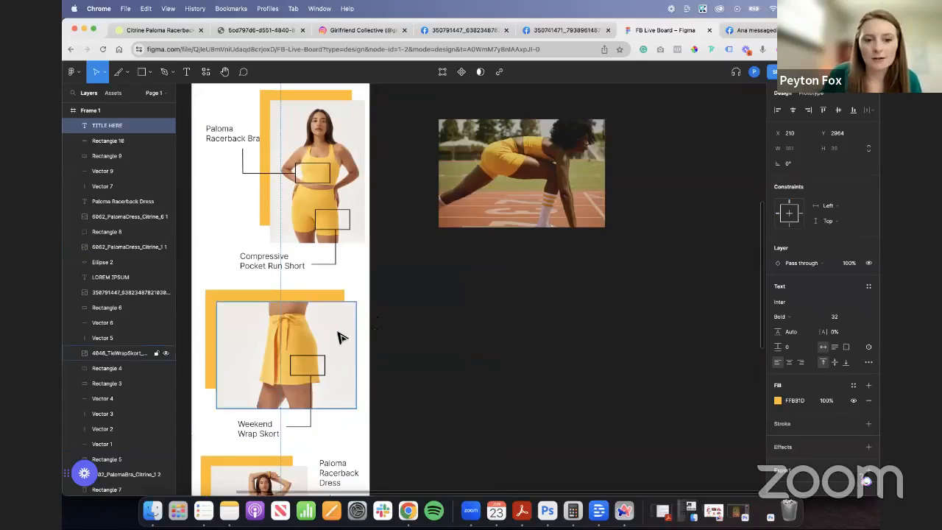
pyautogui.scroll(4, 341, 346)
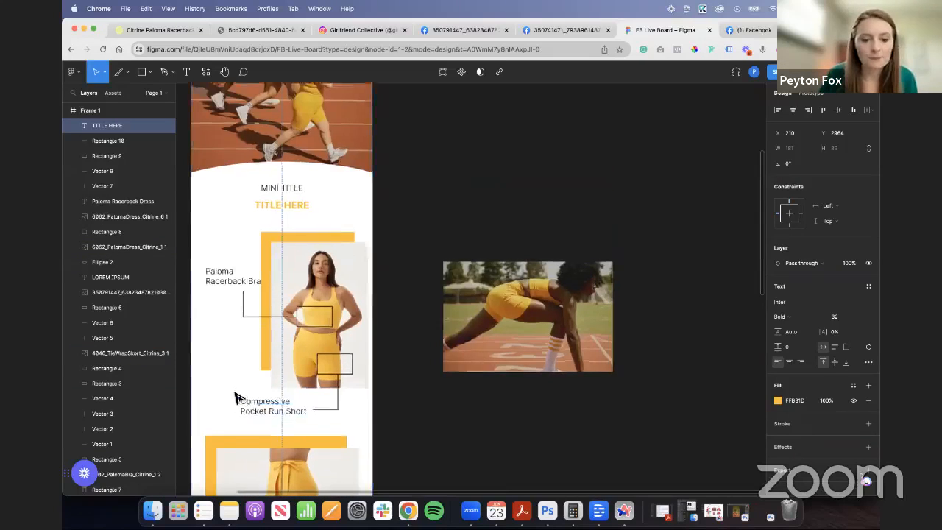
pyautogui.scroll(5, 237, 393)
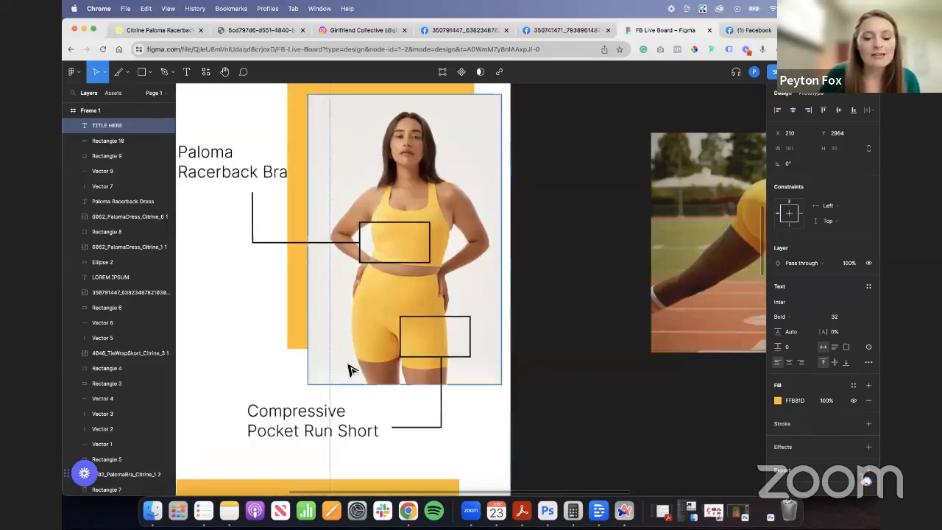
pyautogui.doubleClick(346, 421)
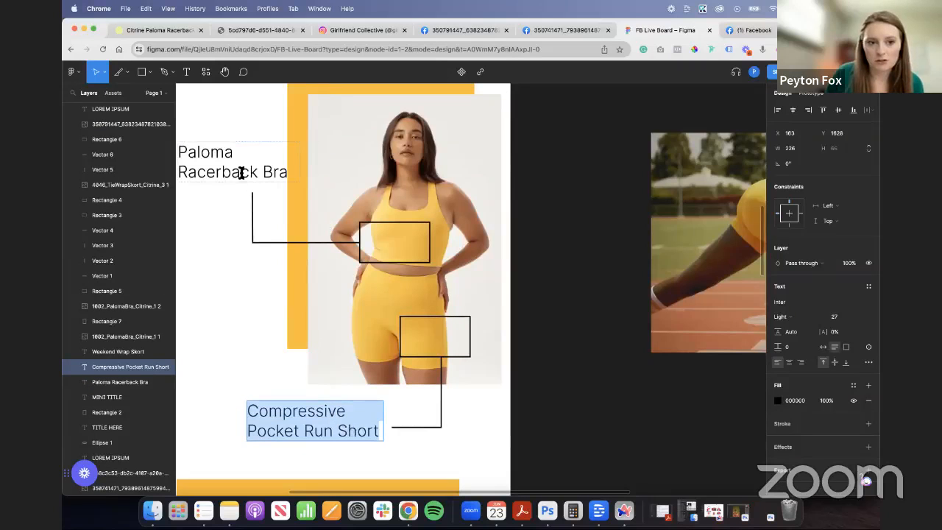
pyautogui.click(241, 170)
pyautogui.moveTo(249, 170); pyautogui.dragTo(246, 169)
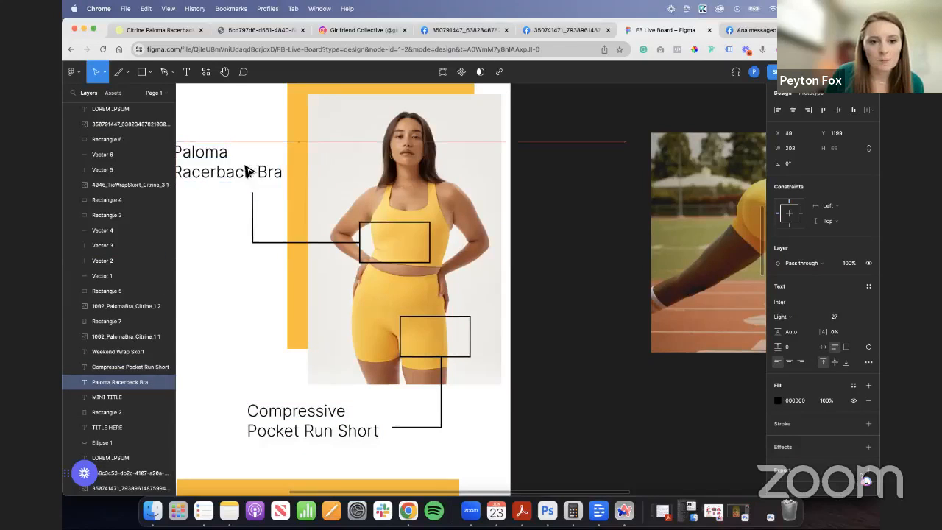
pyautogui.click(258, 267)
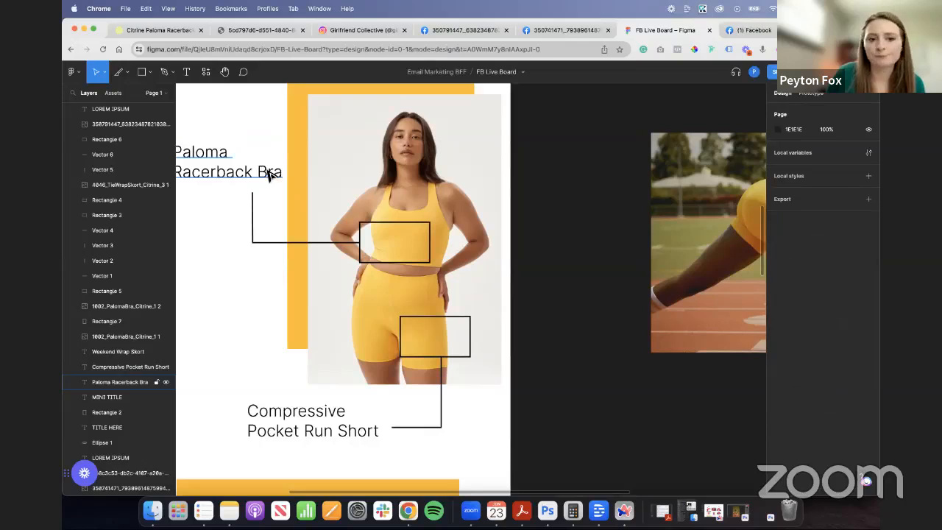
pyautogui.doubleClick(268, 172)
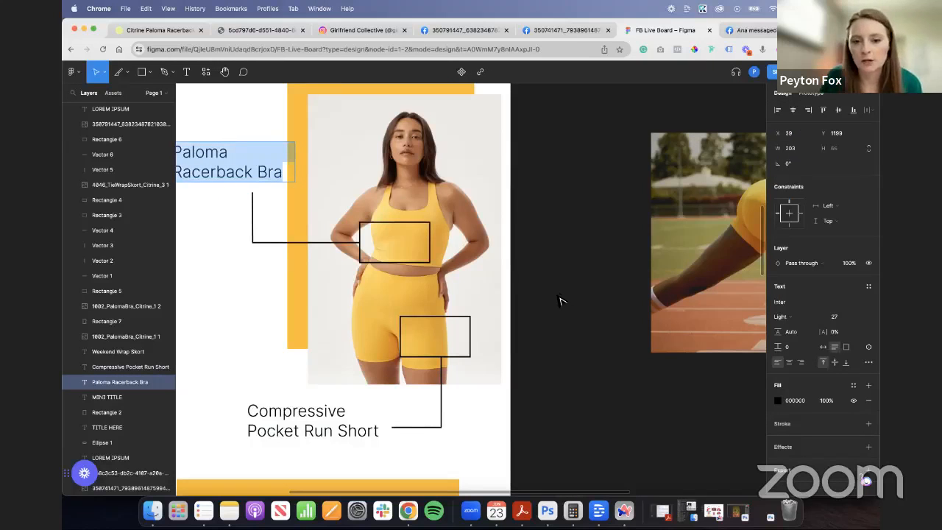
pyautogui.press('Escape')
# - Duplicate the lower TITLE HERE heading, place the copy centred on the yellow button and colour it white FFFFFF
pyautogui.scroll(-2, 563, 300)
pyautogui.scroll(-10, 585, 293)
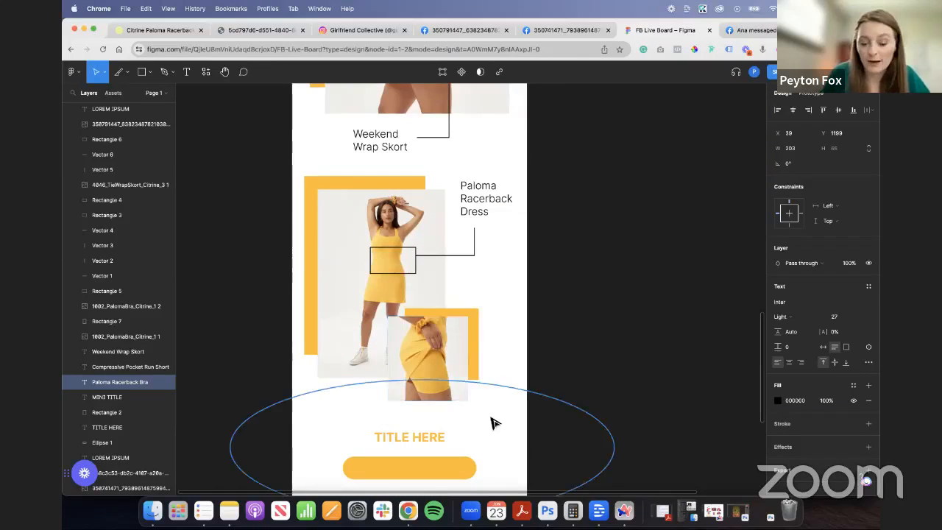
pyautogui.scroll(-3, 508, 342)
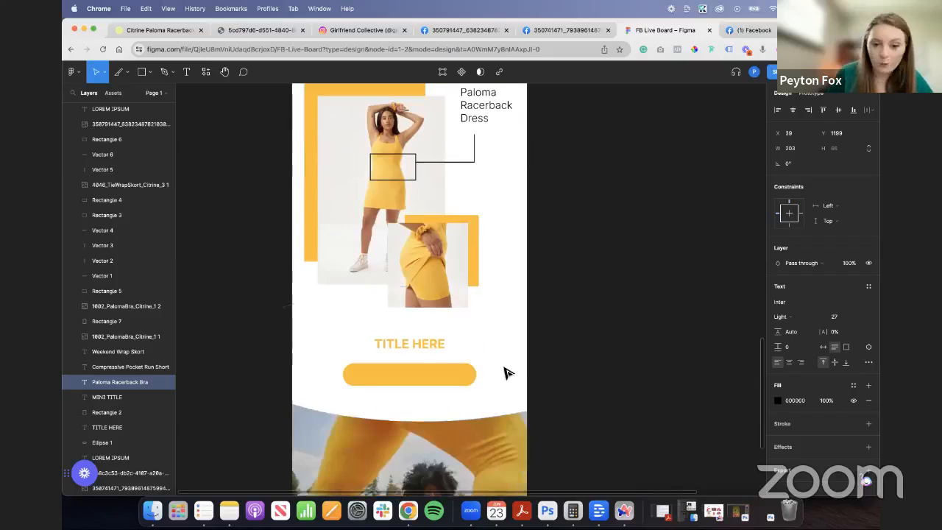
pyautogui.click(433, 346)
pyautogui.press('super+d')
pyautogui.moveTo(434, 349); pyautogui.dragTo(431, 381)
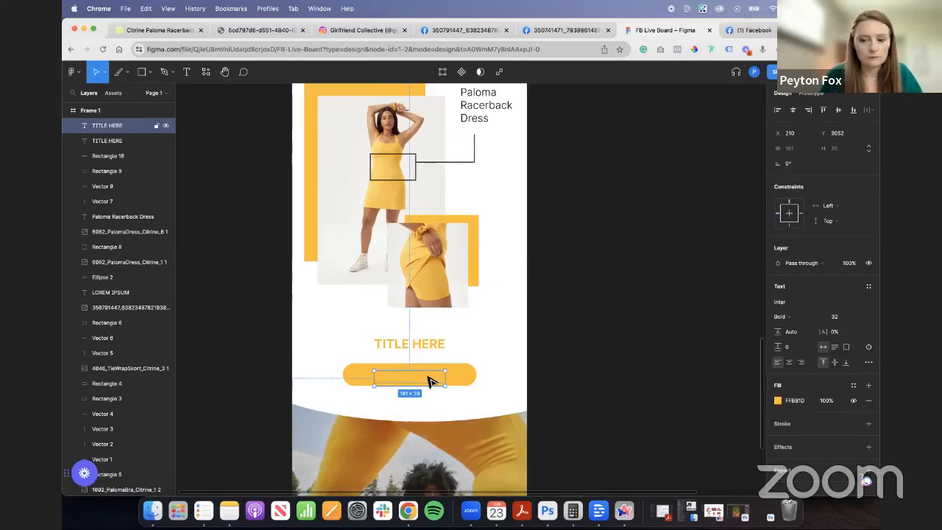
pyautogui.click(778, 400)
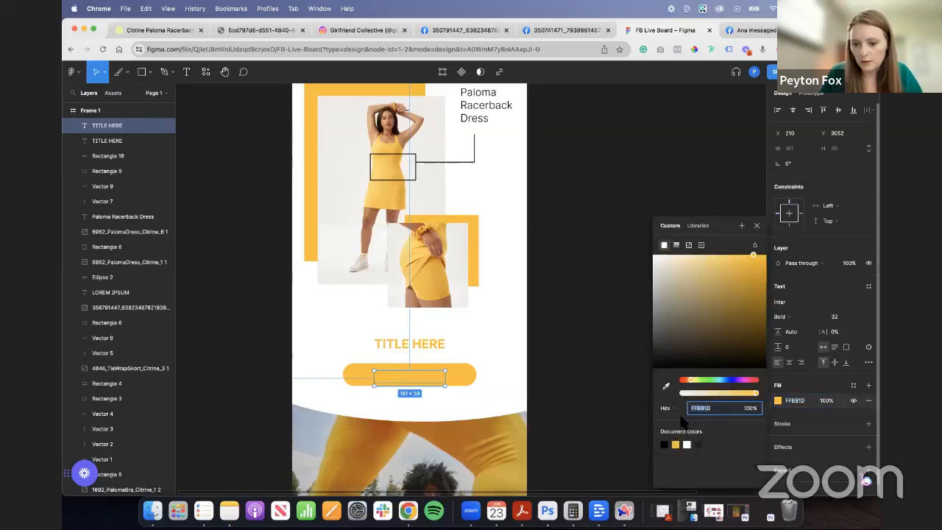
pyautogui.click(686, 444)
pyautogui.click(594, 361)
pyautogui.click(420, 380)
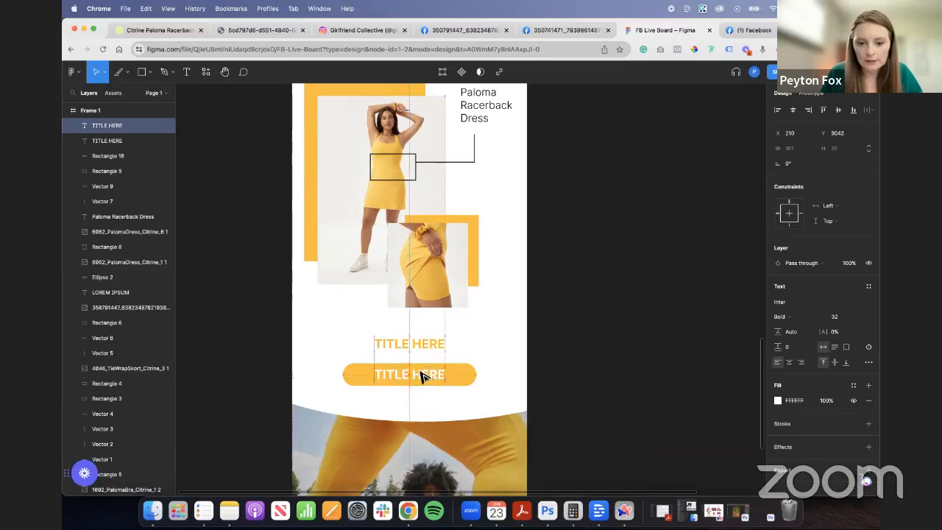
# - Set the button text to Semi Bold at size 25 and shift it back towards the button's centre
pyautogui.click(809, 316)
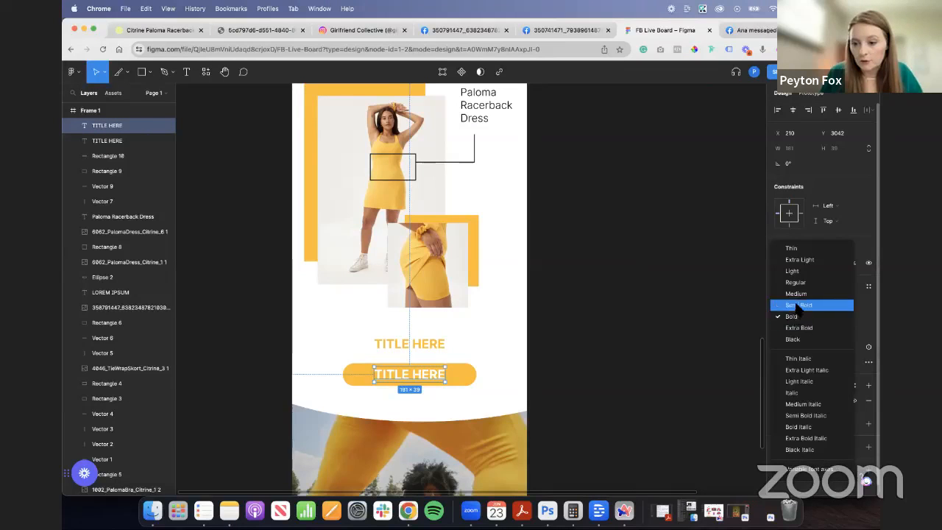
pyautogui.click(809, 303)
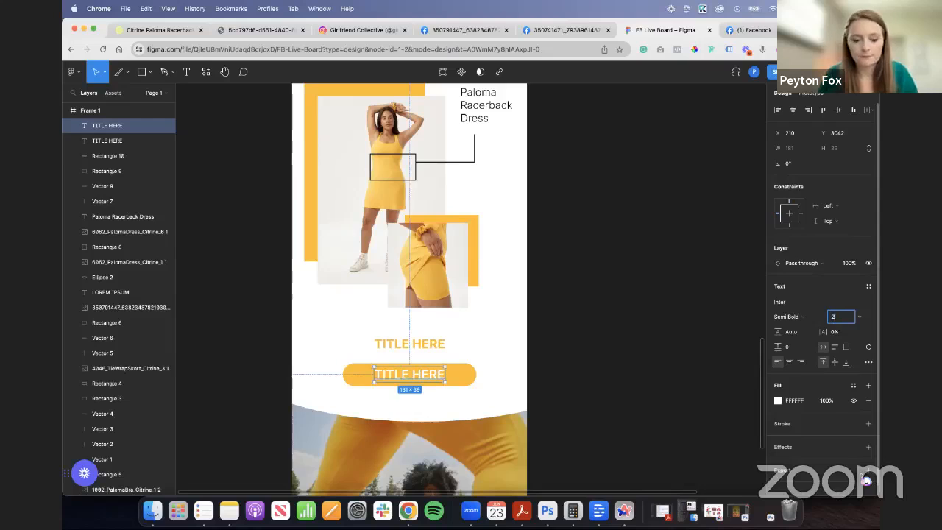
pyautogui.press('Tab')
pyautogui.click(692, 341)
pyautogui.moveTo(415, 371); pyautogui.dragTo(423, 372)
# - Replace the button text with CTA HERE and centre it on the button
pyautogui.doubleClick(425, 375)
pyautogui.write('CTA')
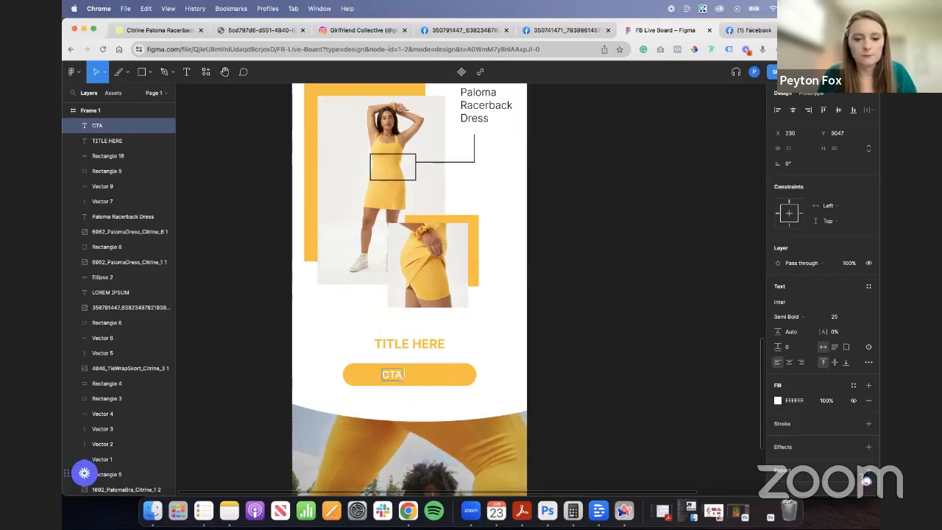
pyautogui.click(585, 374)
pyautogui.moveTo(416, 377); pyautogui.dragTo(423, 378)
pyautogui.click(647, 374)
# - Copy the yellow button with its CTA HERE text and place the copy below the hero's LOREM IPSUM heading
pyautogui.scroll(-3, 530, 354)
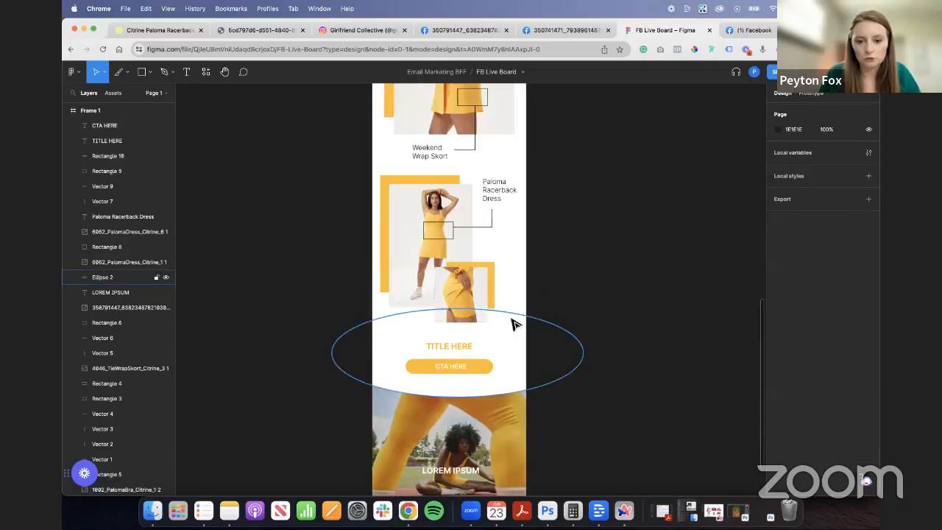
pyautogui.scroll(1, 513, 325)
pyautogui.click(482, 403)
pyautogui.keyDown('shift'); pyautogui.click(458, 404); pyautogui.keyUp('shift')
pyautogui.press('super+c')
pyautogui.press('super+v')
pyautogui.moveTo(485, 401); pyautogui.dragTo(616, 146)
pyautogui.hscroll(-2, 488, 245)
pyautogui.scroll(-2, 628, 228)
pyautogui.scroll(8, 633, 233)
pyautogui.scroll(5, 582, 250)
pyautogui.scroll(3, 581, 251)
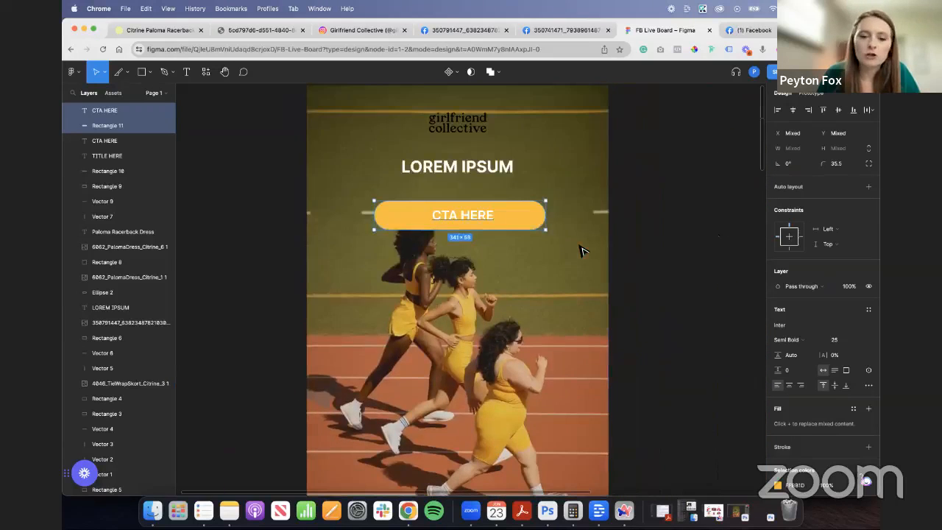
pyautogui.scroll(2, 502, 170)
# - Tighten the hero's header group by moving the logo up to Y 40 and the LOREM IPSUM heading to Y 114
pyautogui.click(438, 152)
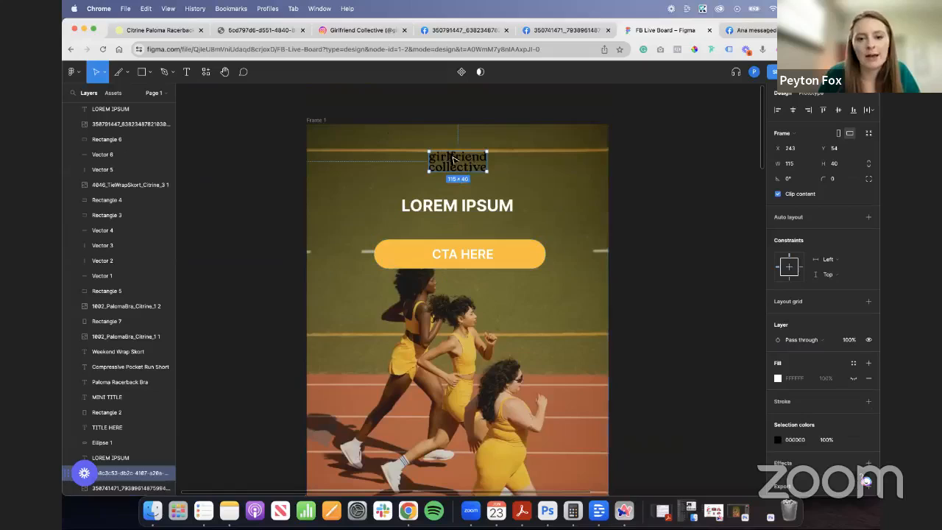
pyautogui.moveTo(462, 164); pyautogui.dragTo(461, 156)
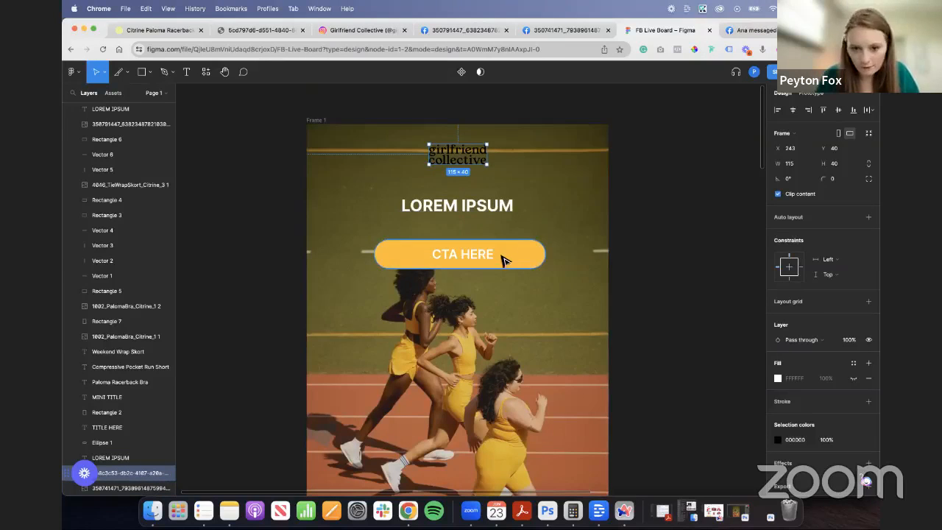
pyautogui.moveTo(498, 259); pyautogui.dragTo(491, 196)
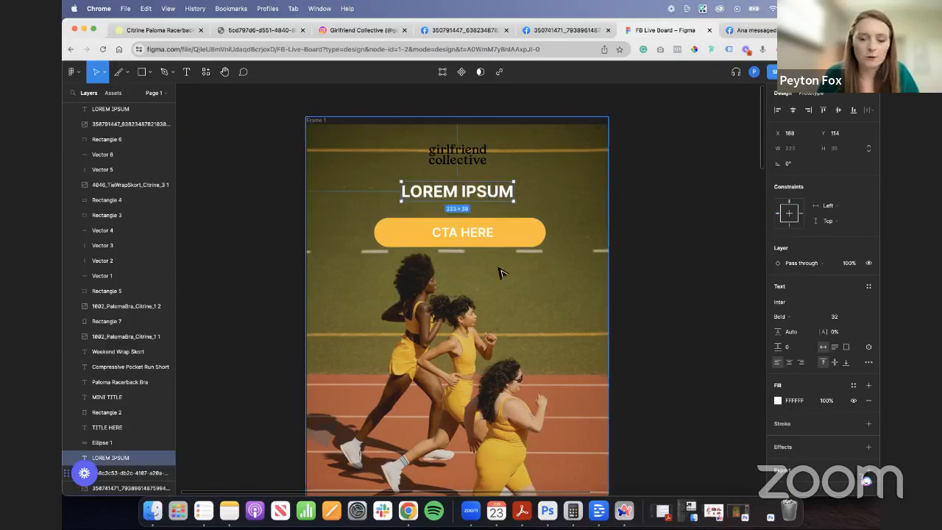
# - Move the hero's copied CTA HERE button below the upper TITLE HERE heading, then delete it
pyautogui.scroll(-5, 499, 272)
pyautogui.scroll(-5, 616, 272)
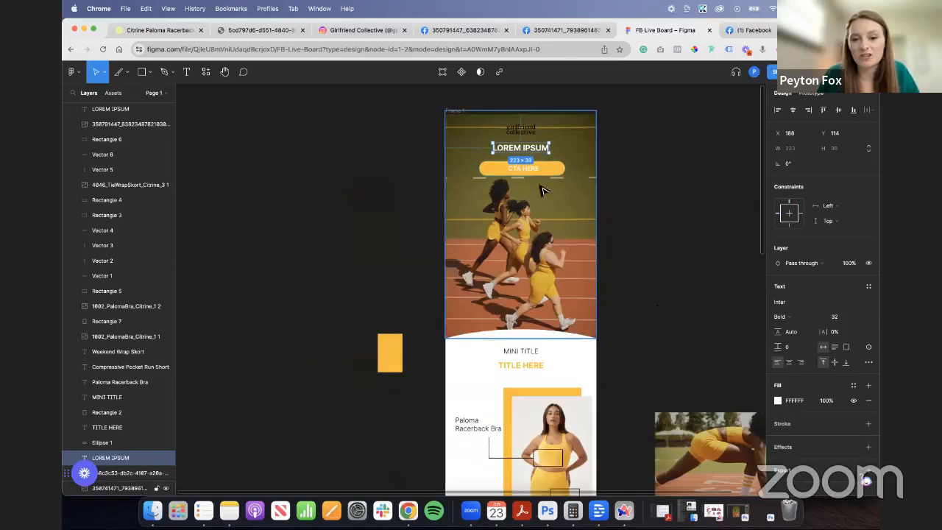
pyautogui.moveTo(550, 172); pyautogui.dragTo(547, 384)
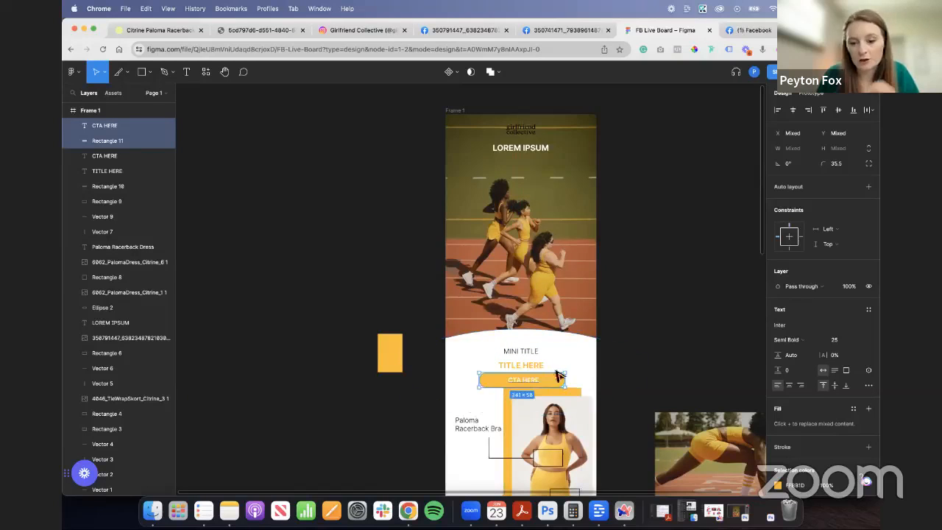
pyautogui.press('Delete')
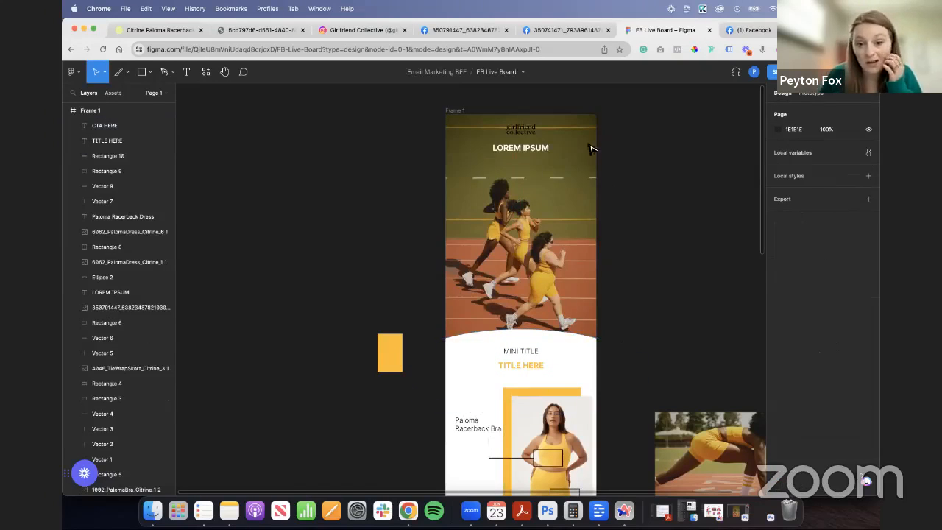
# - Move the logo and the LOREM IPSUM heading down together in the hero, placing the heading at Y 174
pyautogui.click(526, 133)
pyautogui.keyDown('shift'); pyautogui.click(536, 150); pyautogui.keyUp('shift')
pyautogui.moveTo(536, 152); pyautogui.dragTo(536, 163)
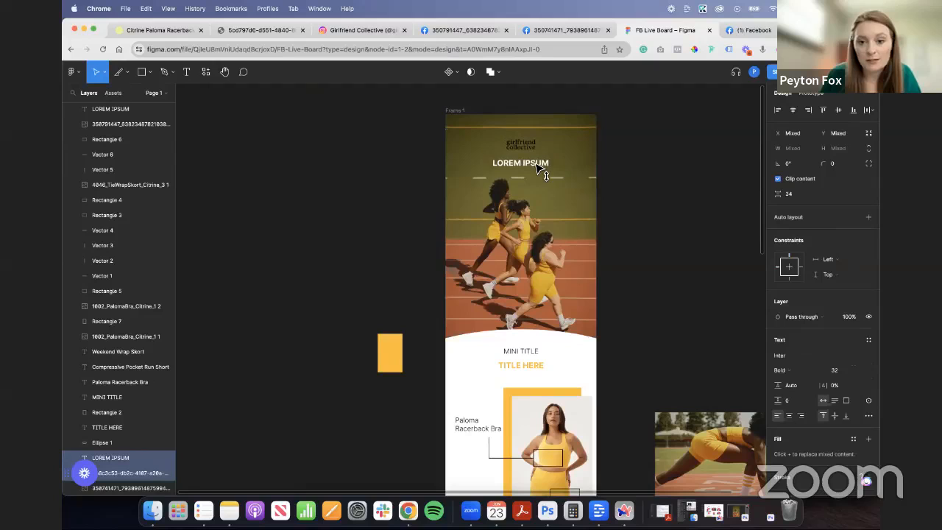
pyautogui.click(648, 226)
pyautogui.scroll(3, 699, 250)
pyautogui.scroll(2, 667, 261)
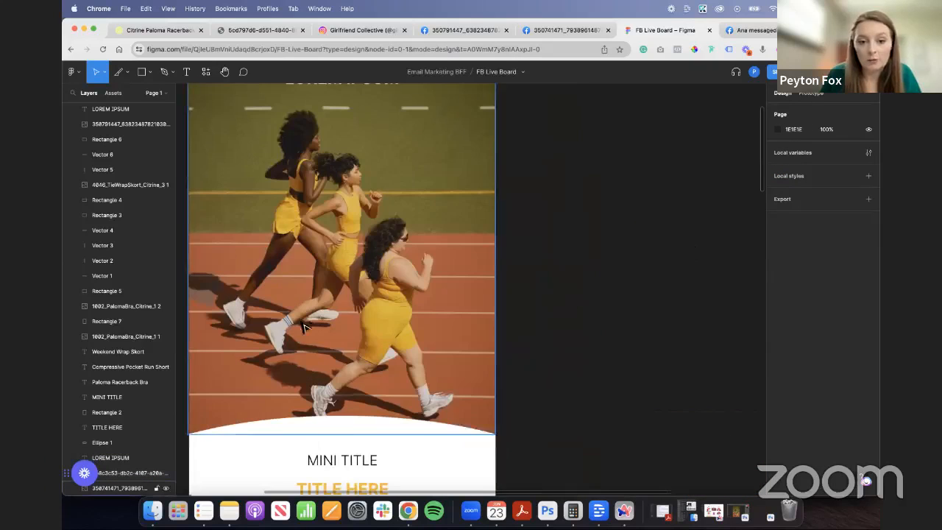
pyautogui.scroll(-5, 223, 335)
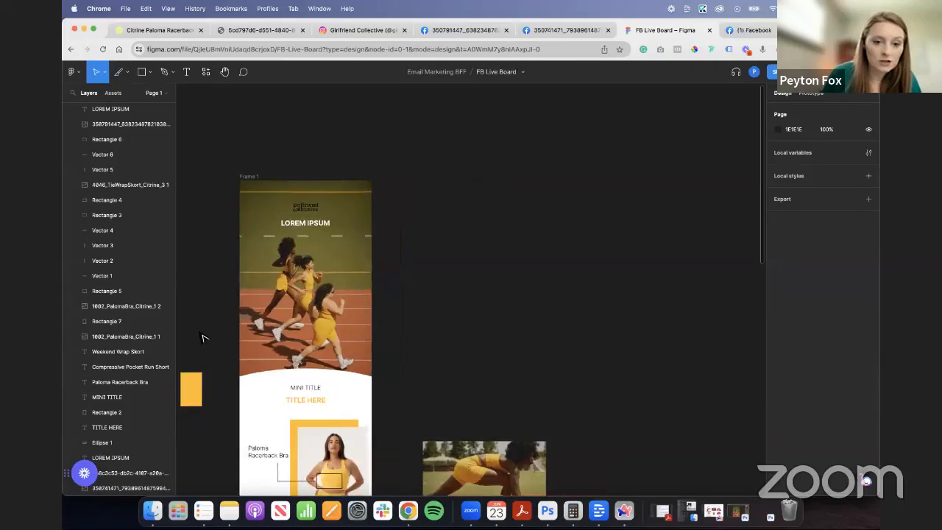
pyautogui.scroll(2, 200, 333)
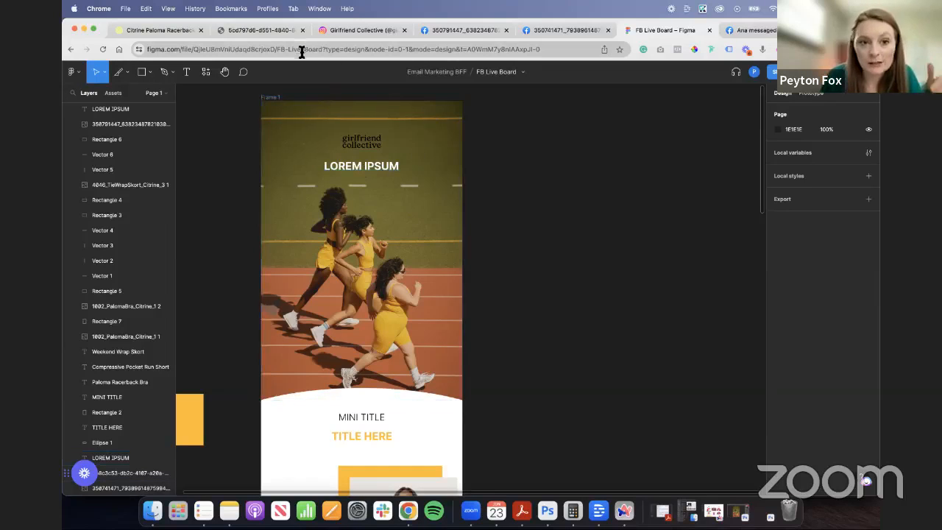
# - Switch to the Girlfriend Collective site, open its full Citrine collection, and review the brand's Instagram post about the colour
pyautogui.click(182, 32)
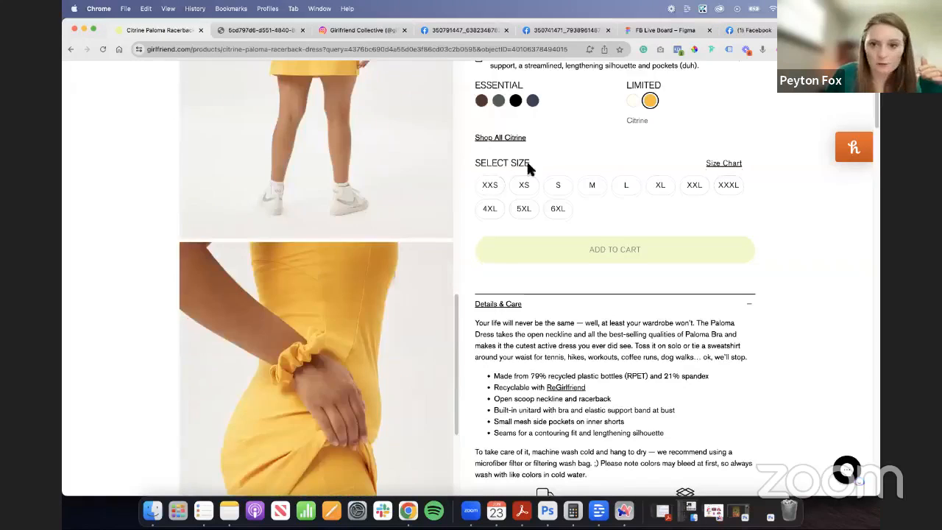
pyautogui.scroll(10, 511, 394)
pyautogui.click(506, 381)
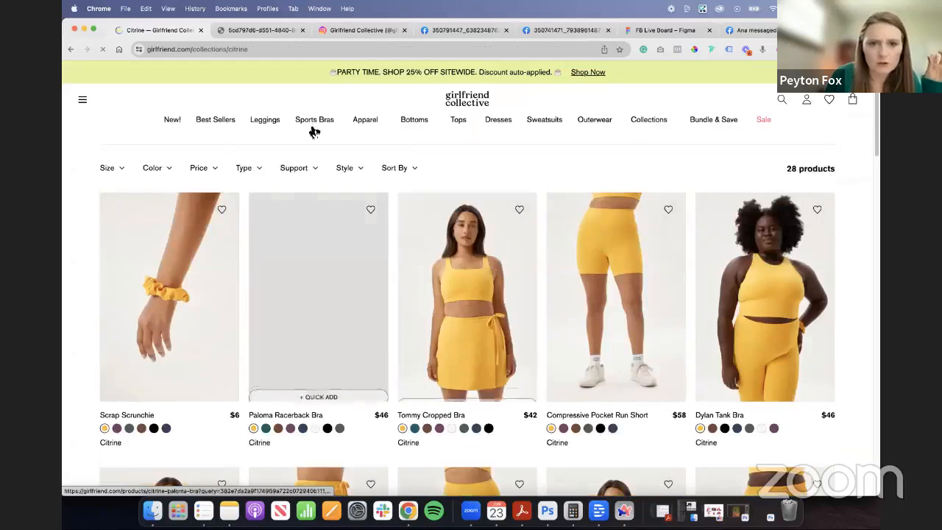
pyautogui.click(359, 30)
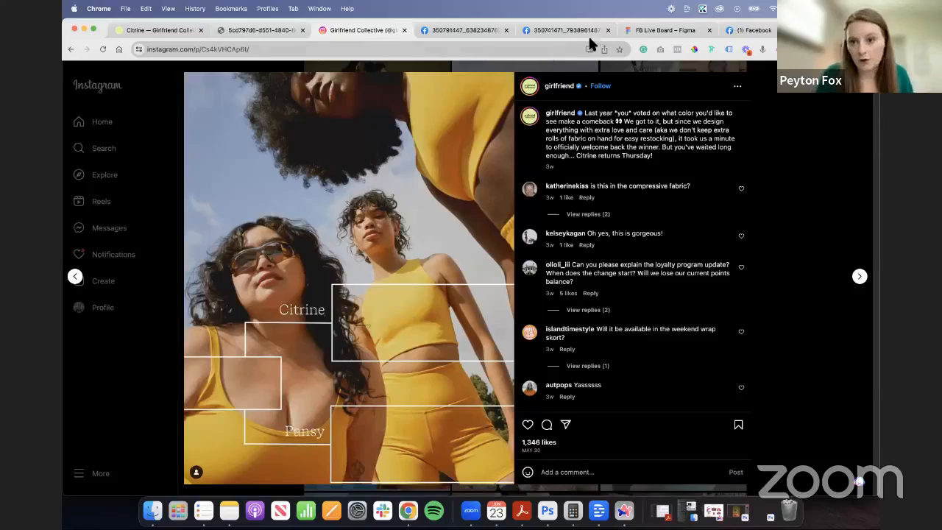
# - Back in the Figma board, replace the hero's LOREM IPSUM heading with GOING FOR THE GOLD and centre it under the logo
pyautogui.click(665, 30)
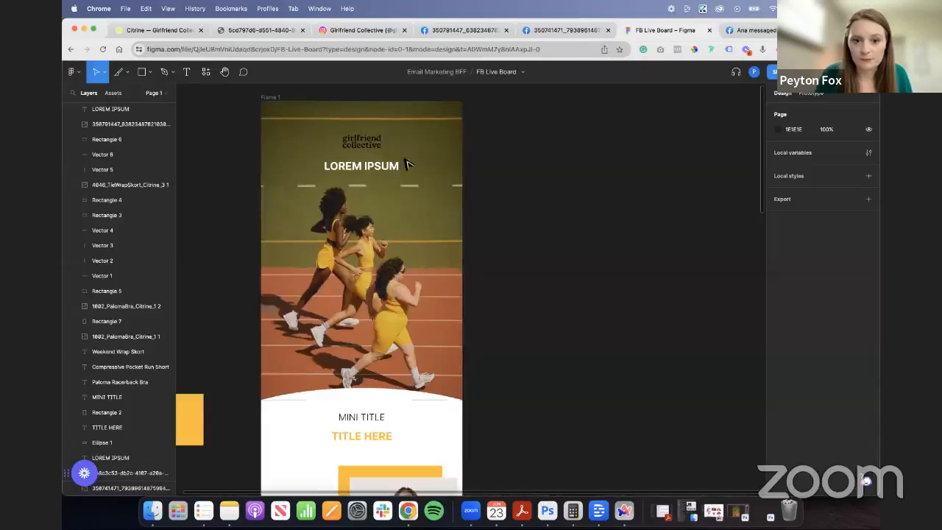
pyautogui.doubleClick(398, 165)
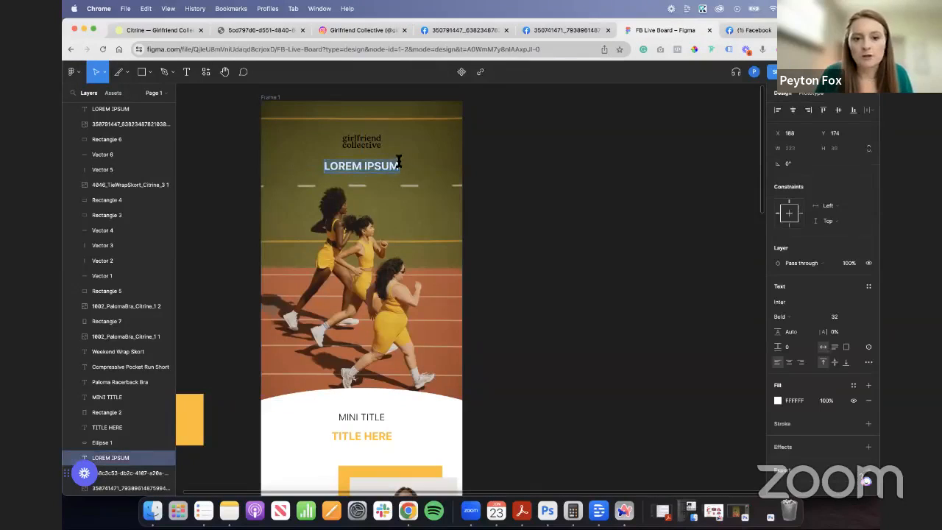
pyautogui.write('GOING FOR THR GOLD')
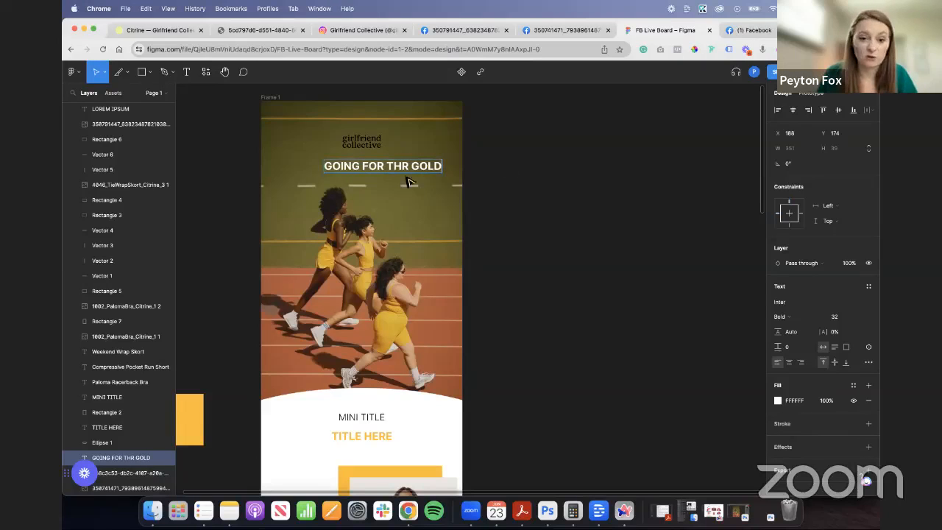
pyautogui.press('BackSpace')
pyautogui.write('E')
pyautogui.press('Escape')
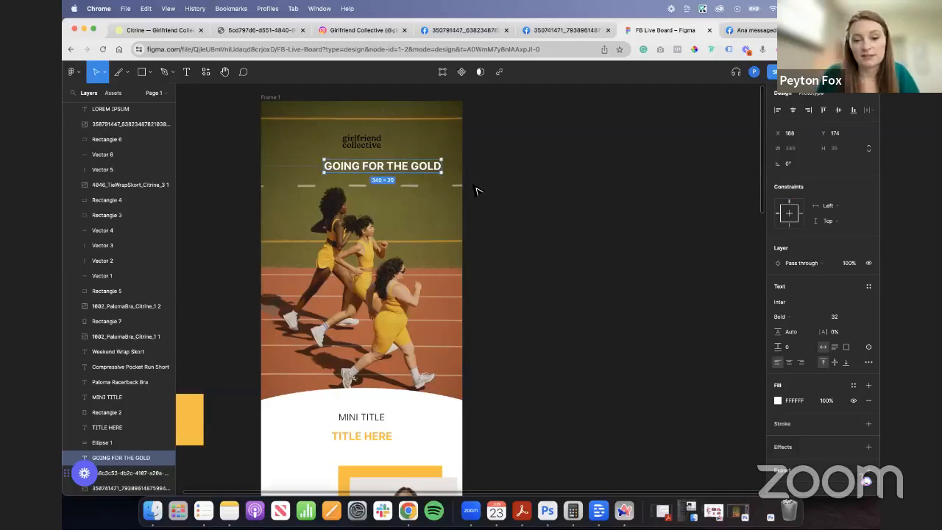
pyautogui.moveTo(426, 176); pyautogui.dragTo(403, 176)
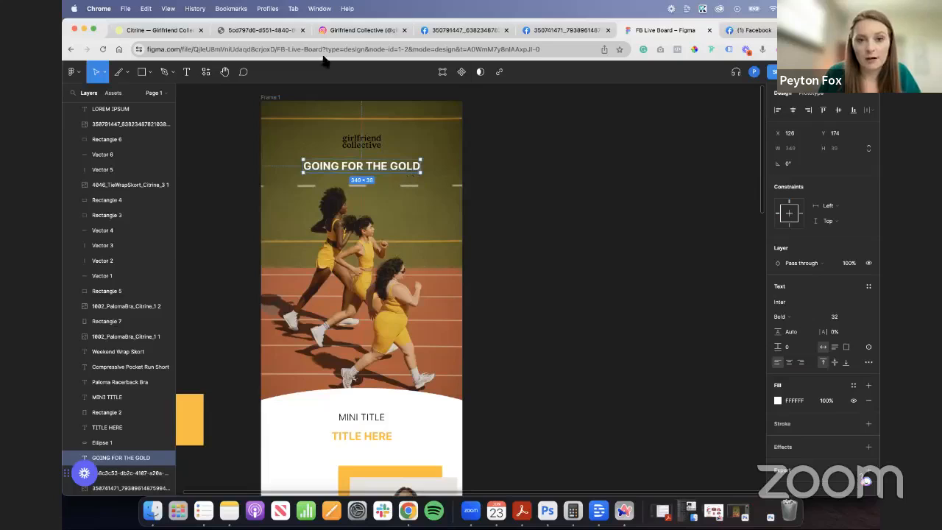
# - Check the typeface on the Girlfriend Collective Citrine page, return to the Figma board and search its fonts for akz
pyautogui.click(182, 30)
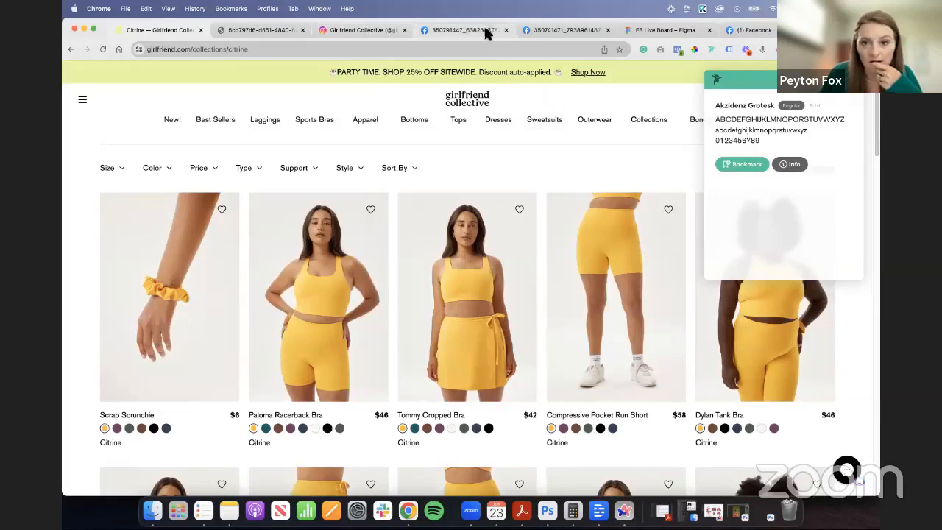
pyautogui.click(645, 30)
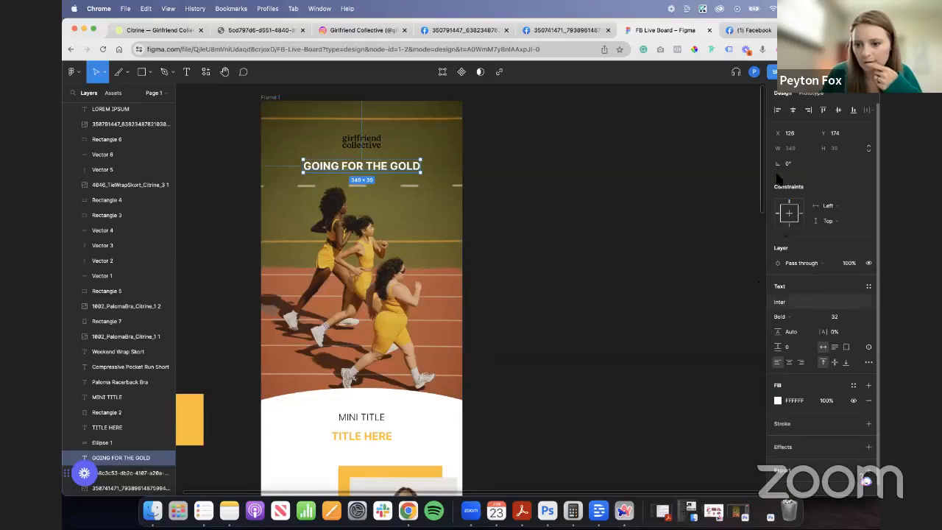
pyautogui.click(790, 301)
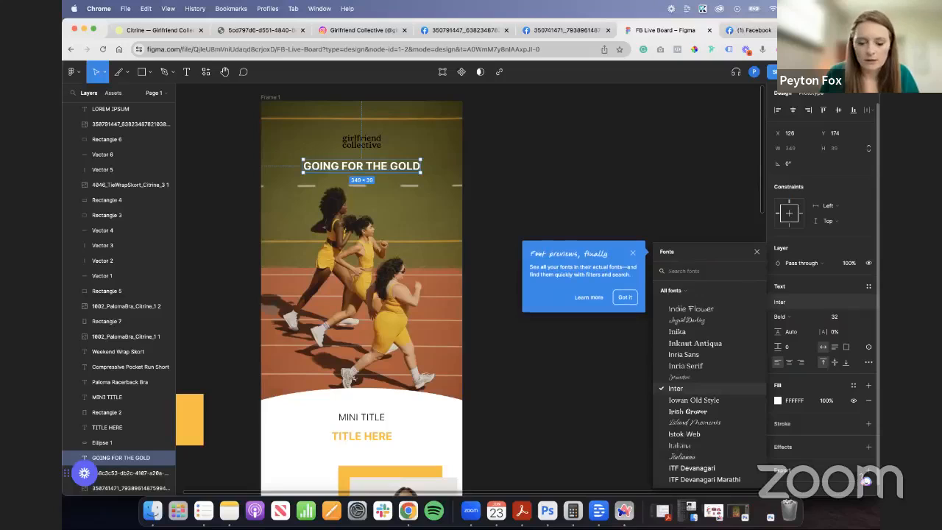
pyautogui.write('akz')
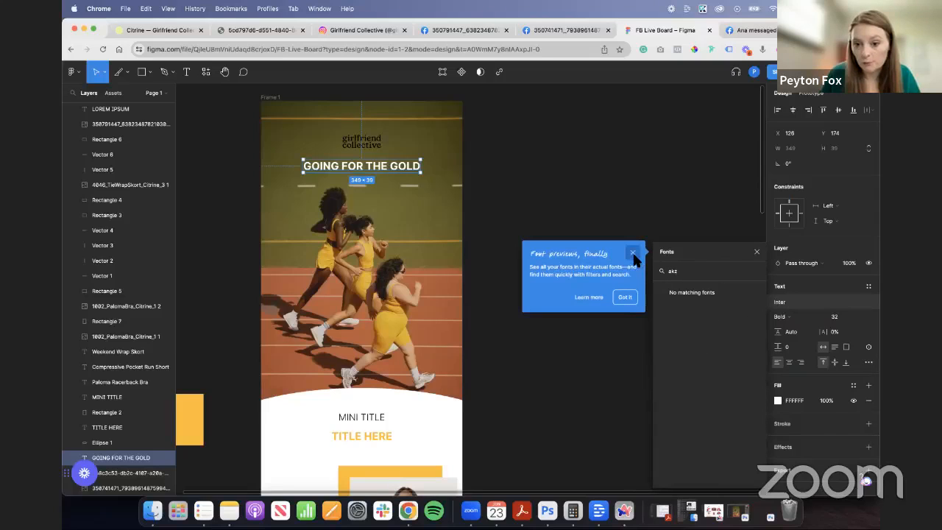
pyautogui.click(624, 296)
pyautogui.press('BackSpace')
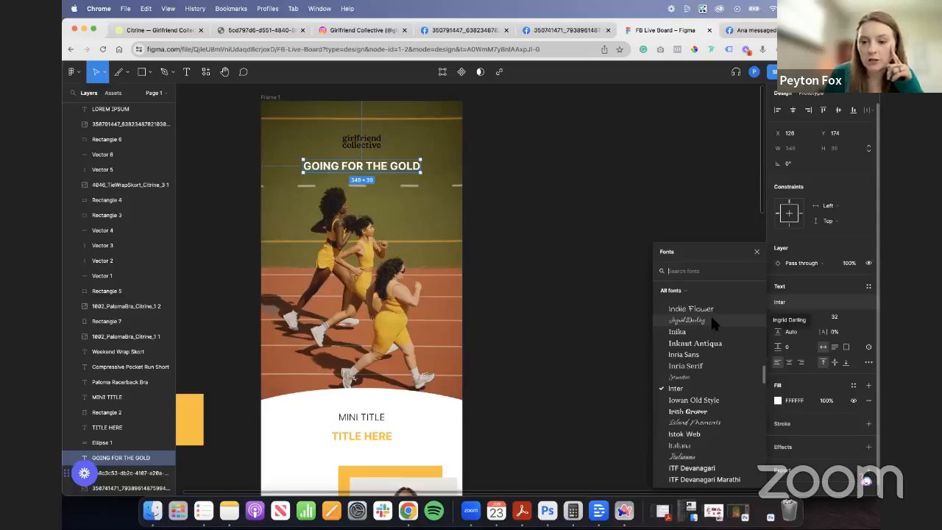
# - Change the hero's GOING FOR THE GOLD heading font to Jomhuria
pyautogui.scroll(-10, 720, 384)
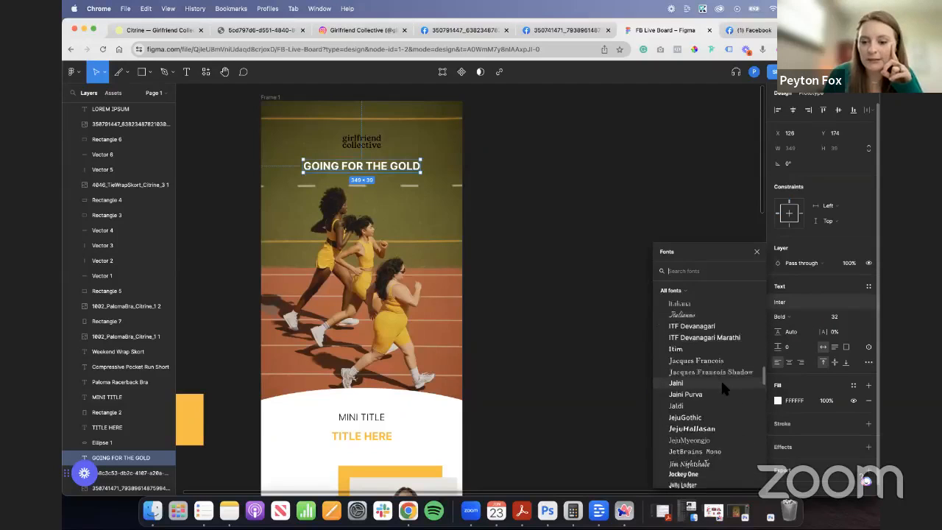
pyautogui.scroll(-3, 722, 387)
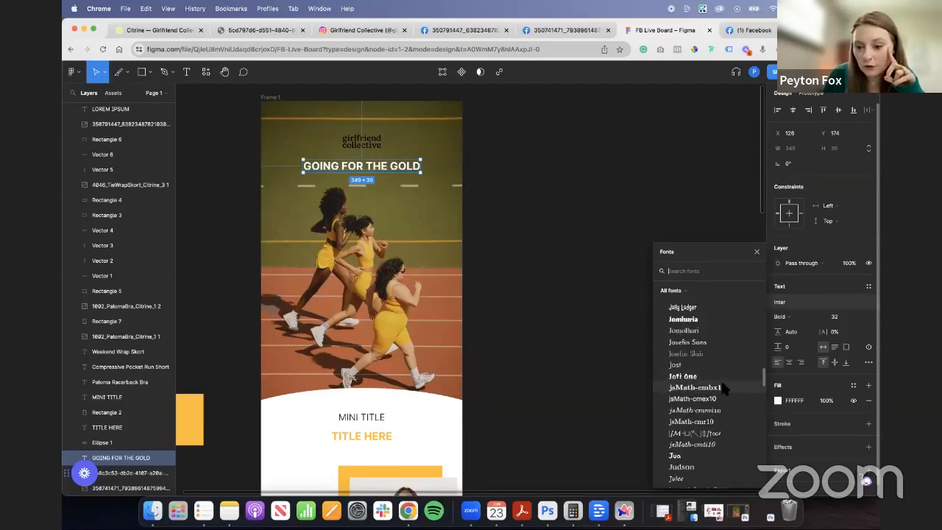
pyautogui.click(695, 321)
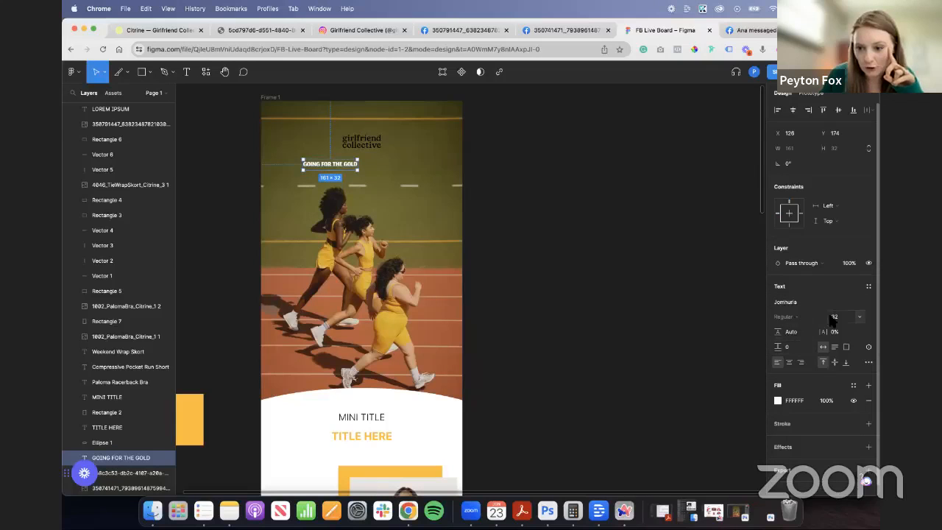
# - Set the hero heading to size 76 with 3.5% letter spacing and centre it under the logo
pyautogui.moveTo(827, 317); pyautogui.dragTo(743, 329)
pyautogui.moveTo(427, 185); pyautogui.dragTo(415, 181)
pyautogui.click(506, 174)
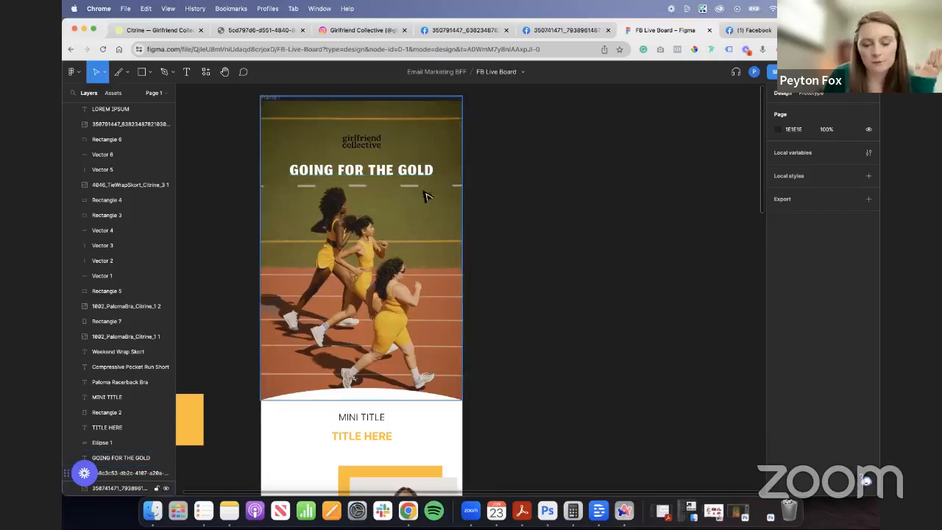
# - Duplicate the GOING FOR THE GOLD heading slightly lower at Y 176 and fill the copy with the document's golden yellow
pyautogui.click(397, 181)
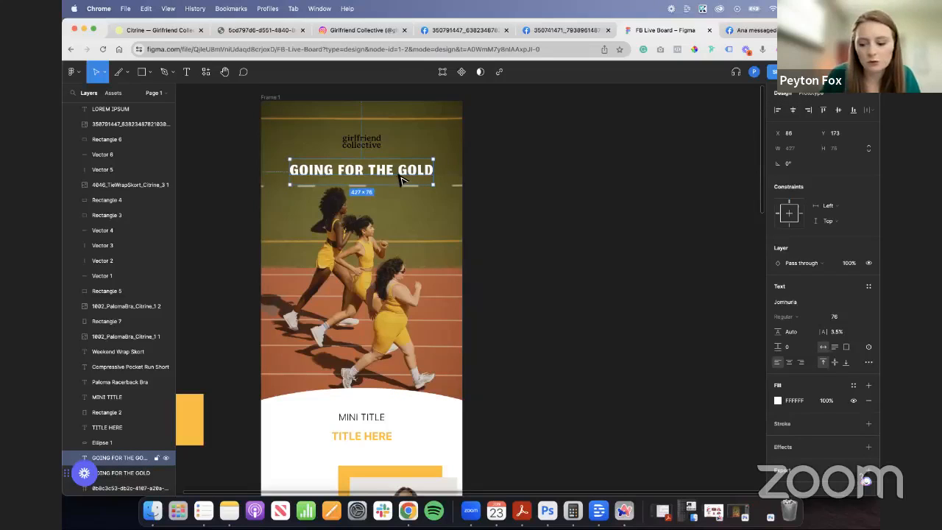
pyautogui.moveTo(398, 175); pyautogui.dragTo(398, 176)
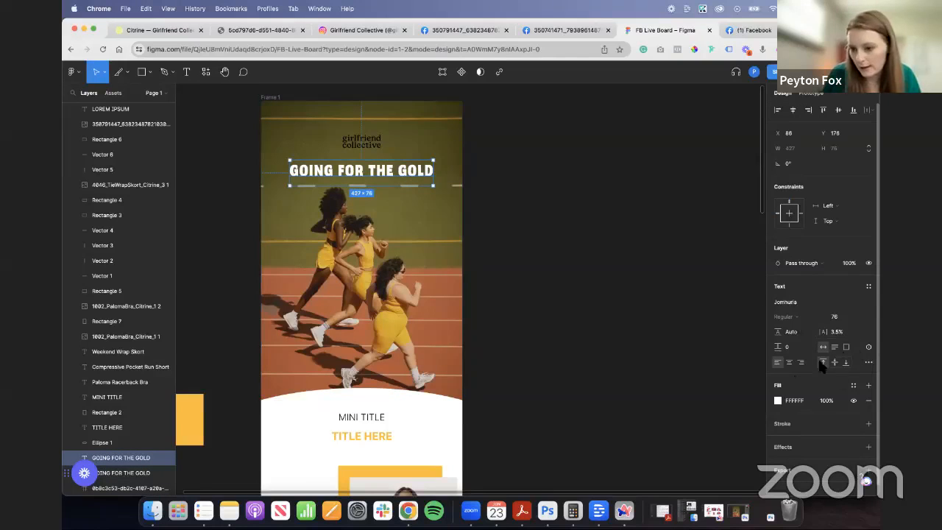
pyautogui.click(777, 401)
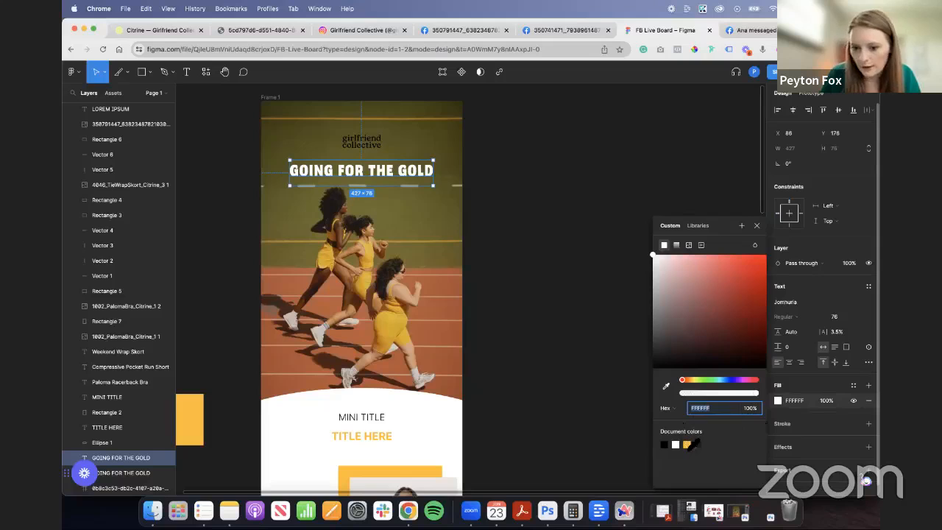
pyautogui.click(686, 444)
pyautogui.click(446, 197)
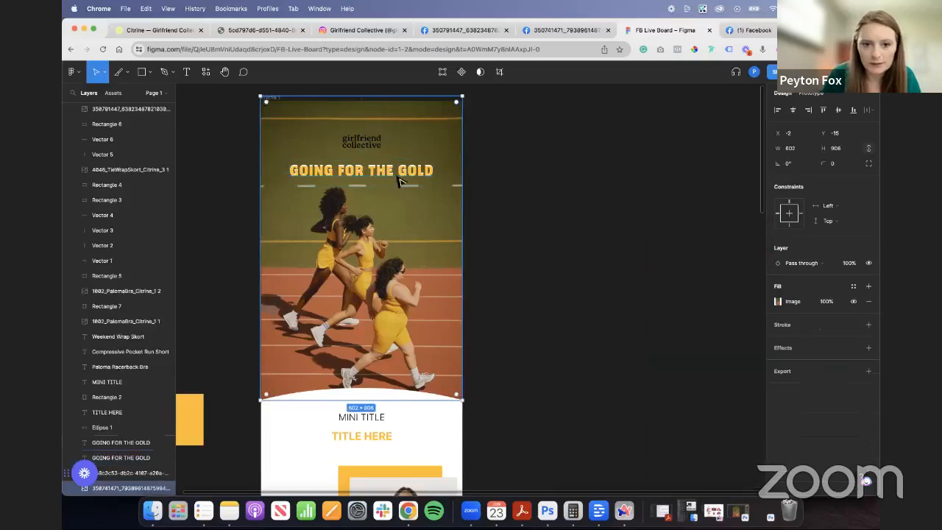
# - Try the yellow heading copy behind the white one, then send the white heading back behind the yellow copy
pyautogui.scroll(4, 319, 179)
pyautogui.click(417, 181)
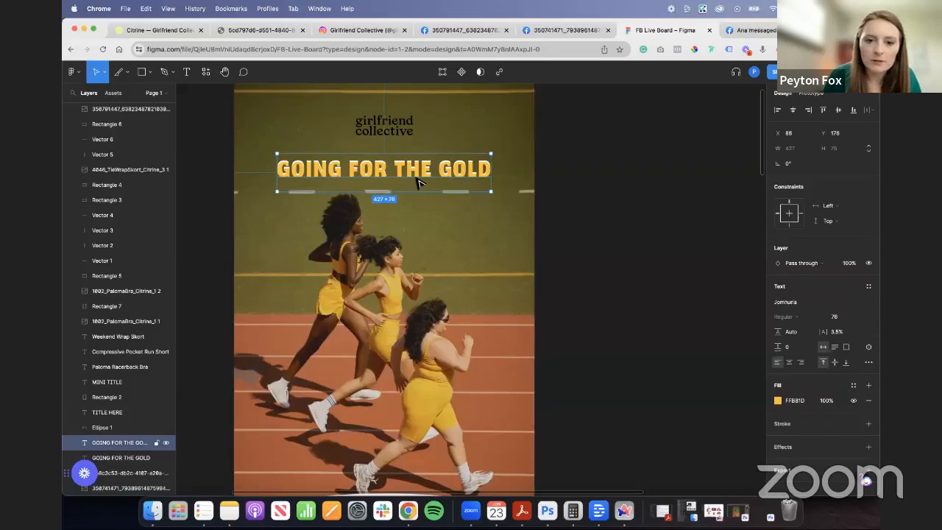
pyautogui.press('super+bracketleft')
pyautogui.click(612, 238)
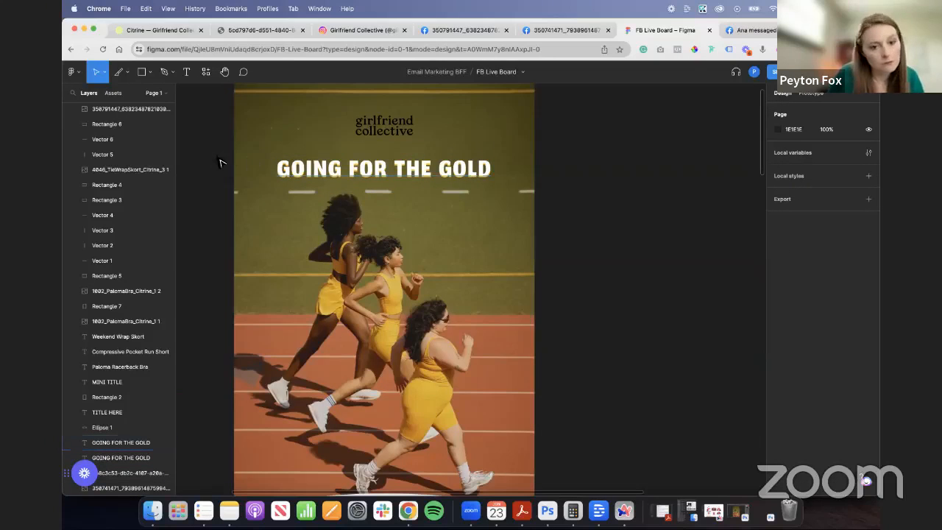
pyautogui.click(301, 162)
pyautogui.press('super+bracketleft')
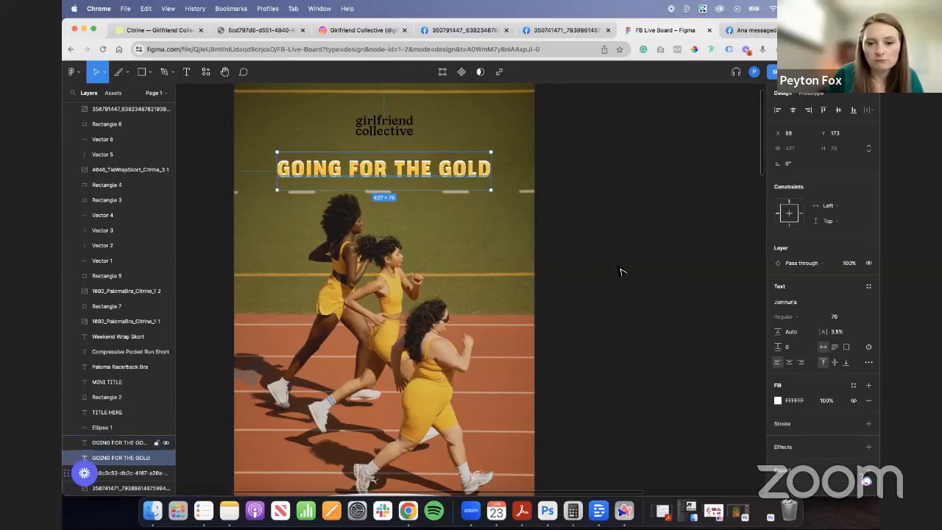
# - Review the email from the hero down to the footer and open the footer's LOREM IPSUM text for editing
pyautogui.click(581, 260)
pyautogui.scroll(-3, 581, 260)
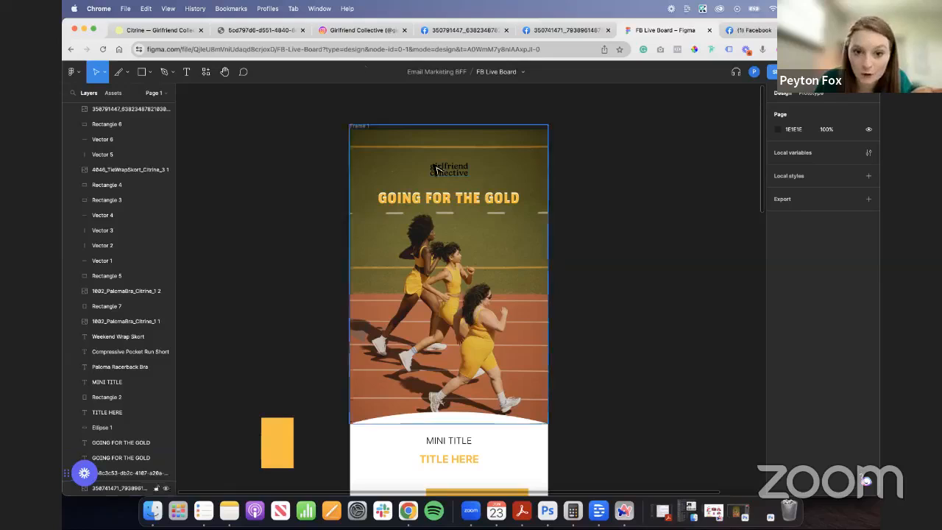
pyautogui.scroll(-5, 544, 254)
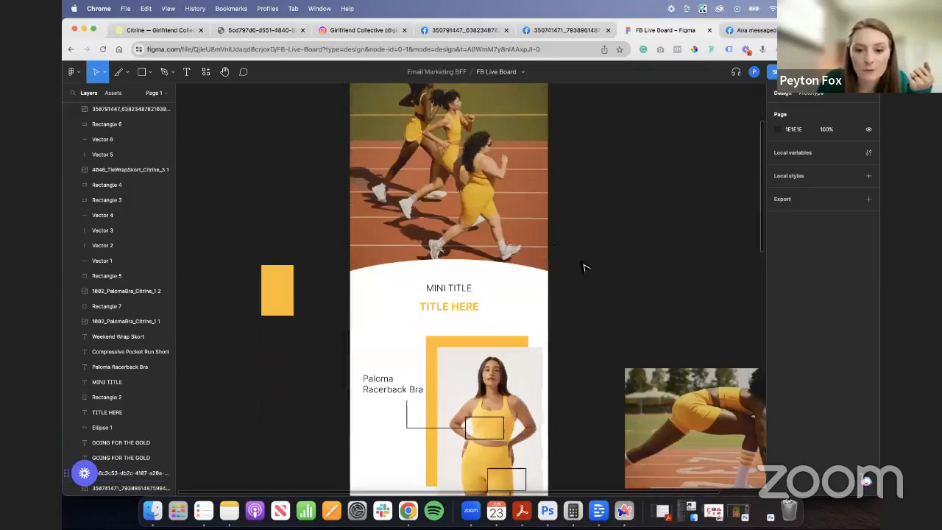
pyautogui.scroll(-5, 600, 291)
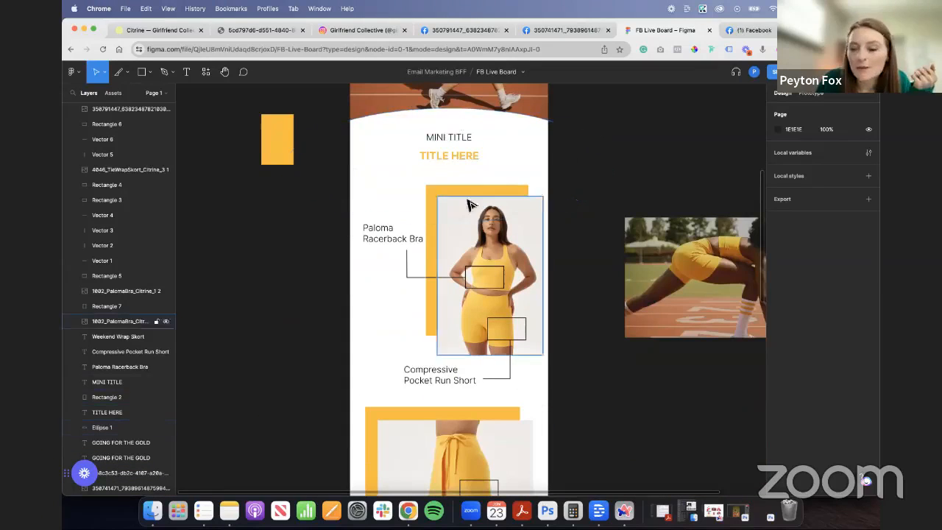
pyautogui.scroll(-20, 563, 261)
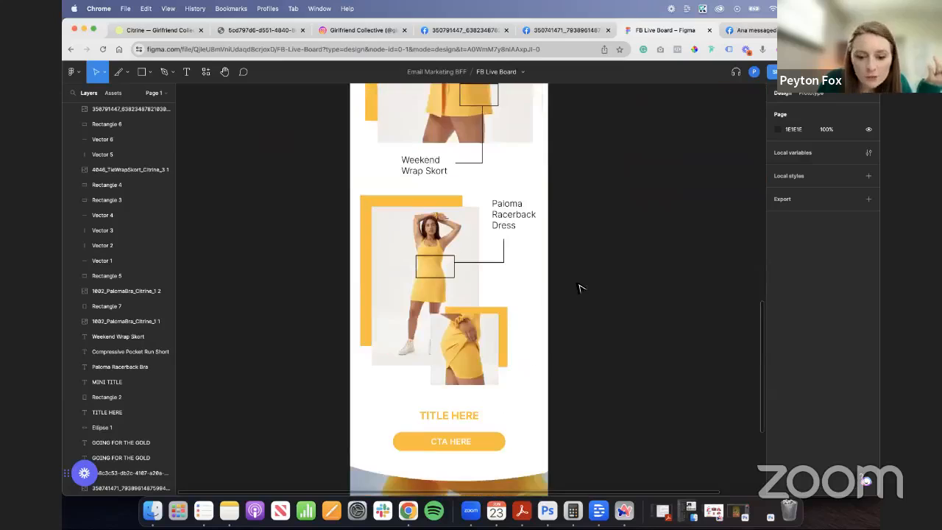
pyautogui.scroll(-3, 584, 298)
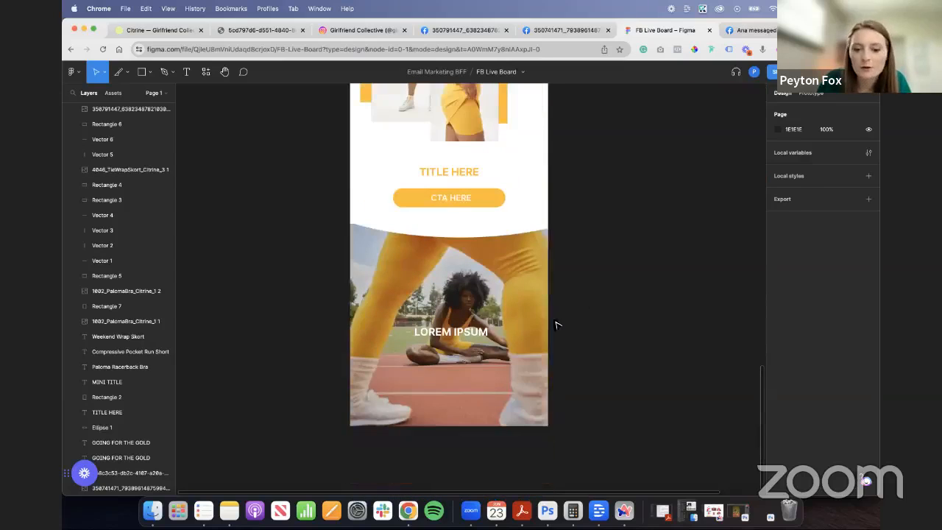
pyautogui.doubleClick(471, 334)
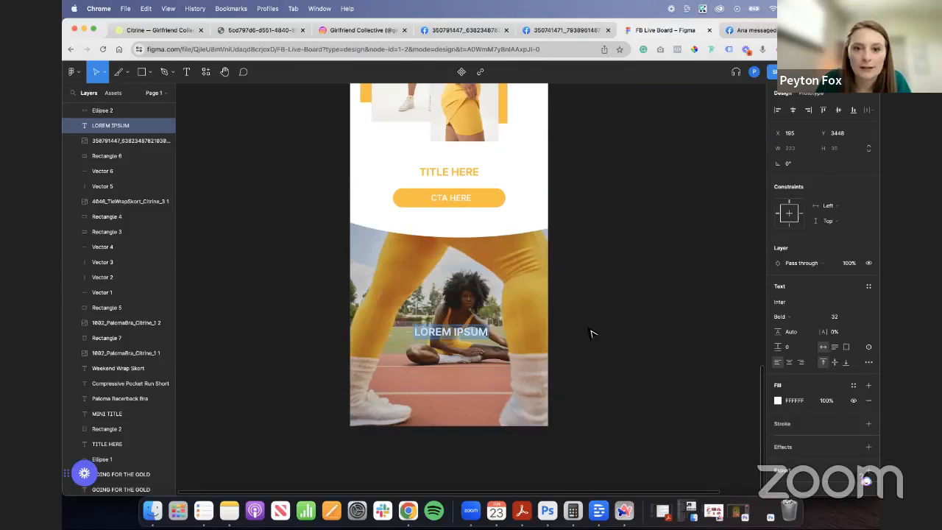
# - Switch to the brand's Instagram, browse its Citrine posts, and copy "(Re)introducing Citrine" from the running photo's caption
pyautogui.click(368, 30)
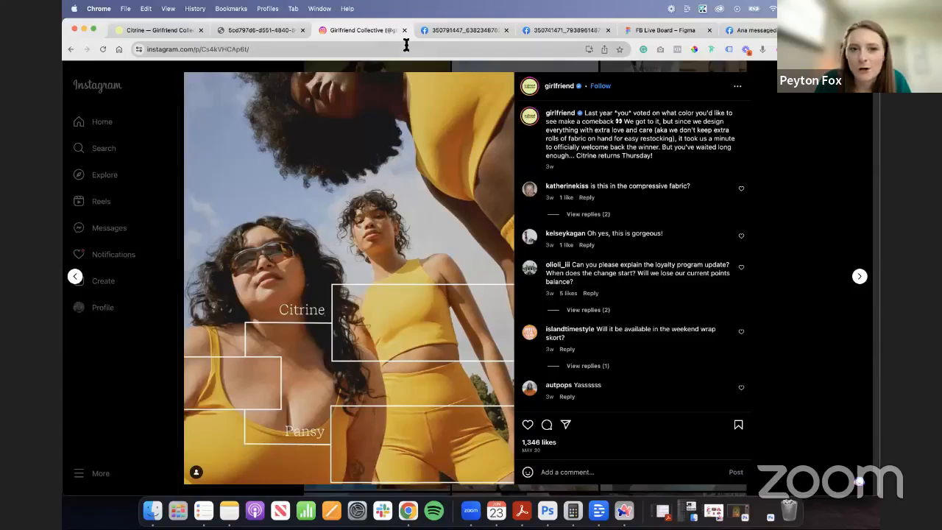
pyautogui.click(779, 119)
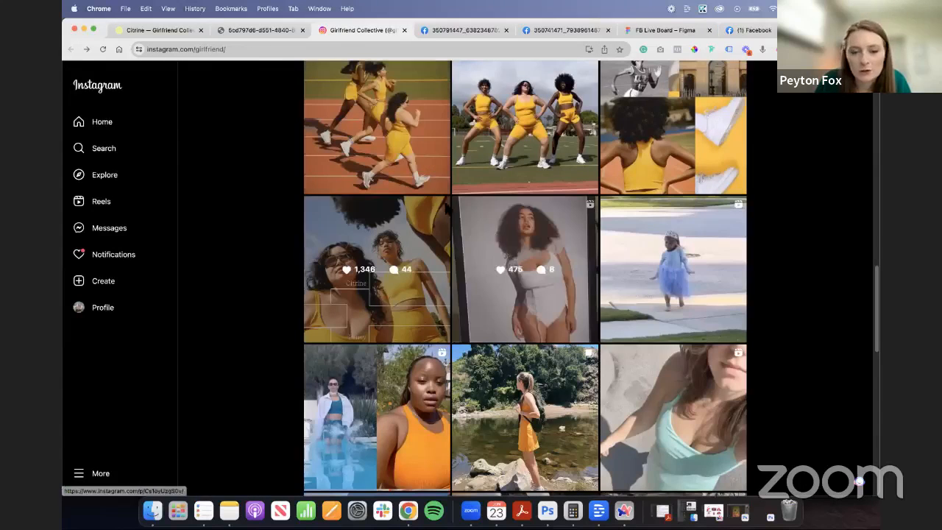
pyautogui.scroll(1, 448, 210)
pyautogui.click(597, 259)
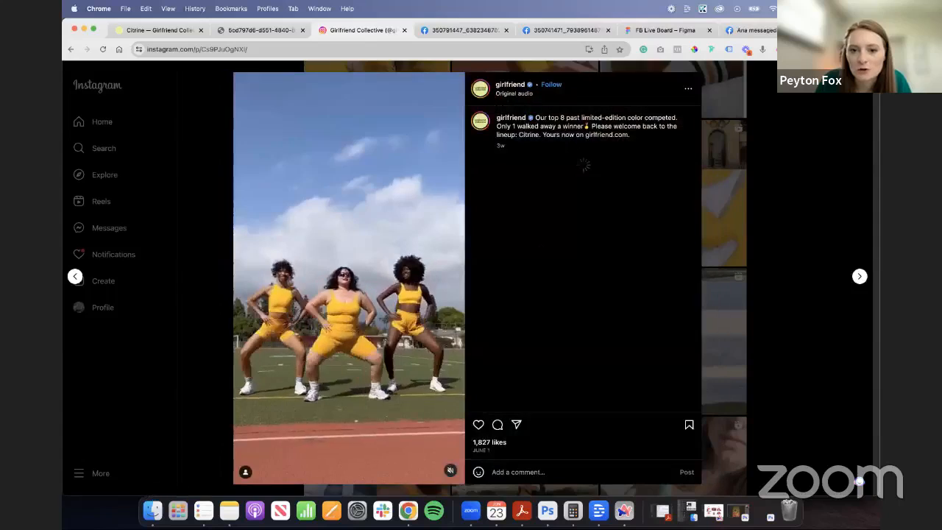
pyautogui.click(758, 124)
pyautogui.click(358, 262)
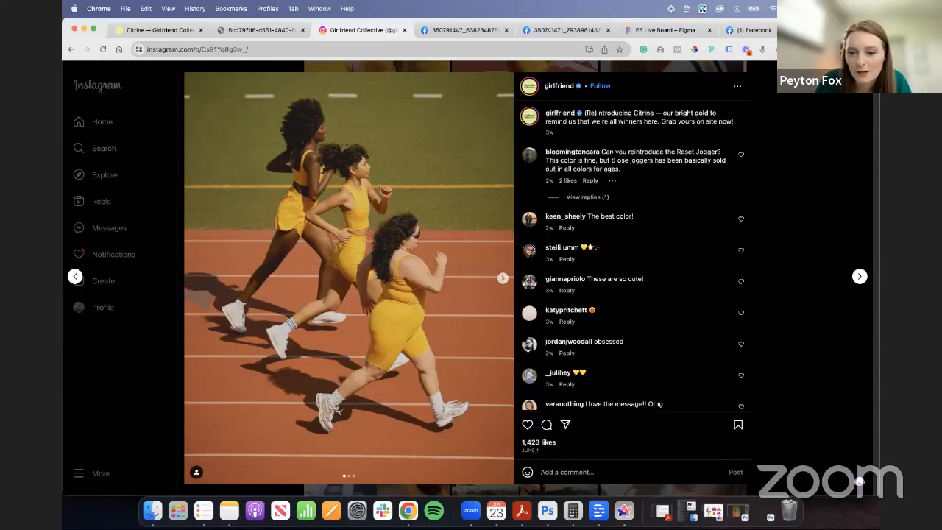
pyautogui.moveTo(611, 114); pyautogui.dragTo(649, 115)
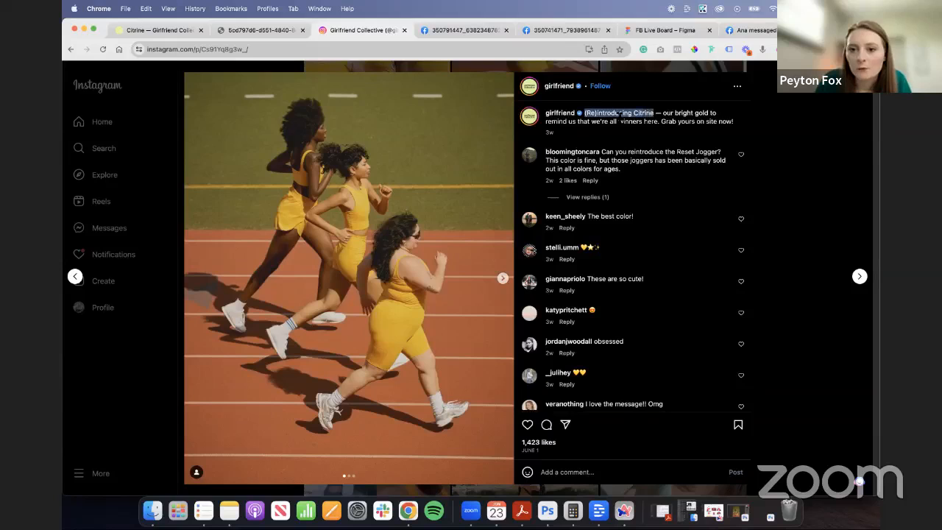
# - Back in the Figma board, replace the yellow hero heading's text with the copied "(Re)introducing Citrine"
pyautogui.click(646, 31)
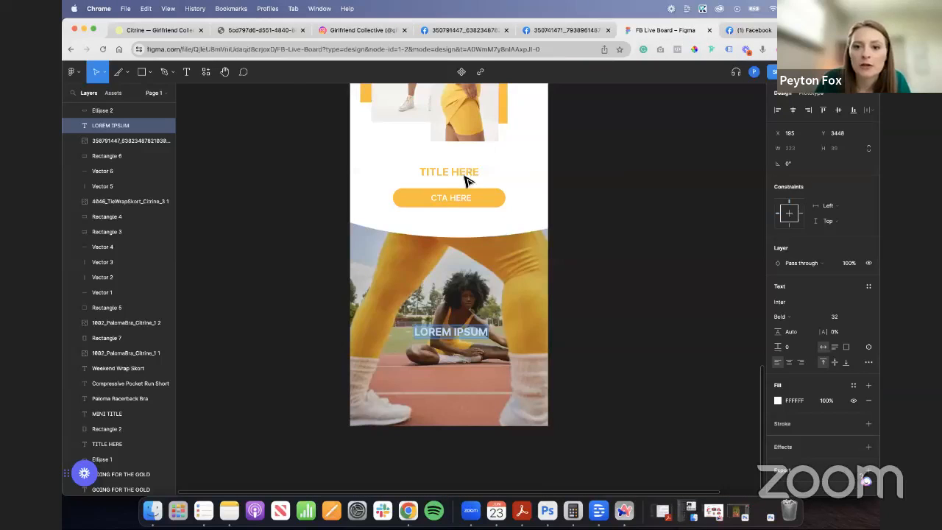
pyautogui.scroll(15, 465, 181)
pyautogui.press('super+v')
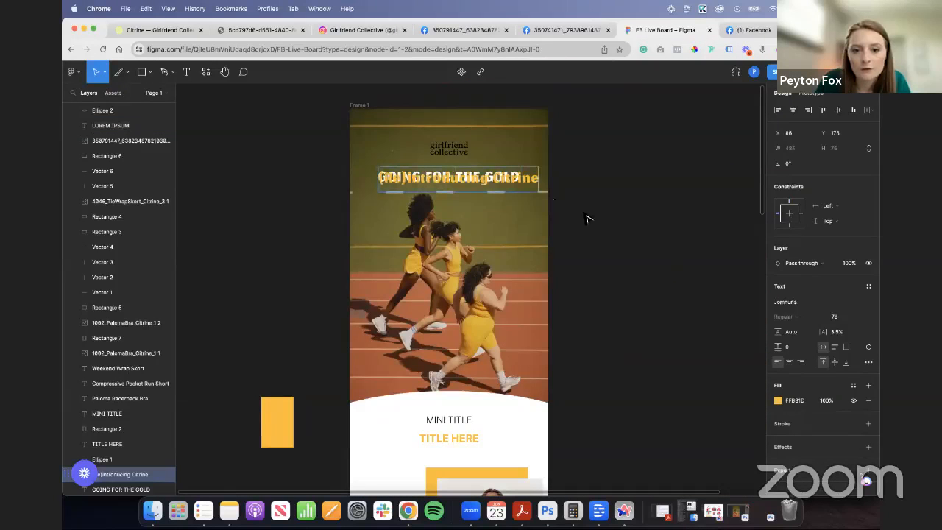
# - Move the yellow heading below the white one and replace the white GOING FOR THE GOLD text with "(Re)introducing Citrine"
pyautogui.moveTo(506, 188); pyautogui.dragTo(506, 212)
pyautogui.click(491, 187)
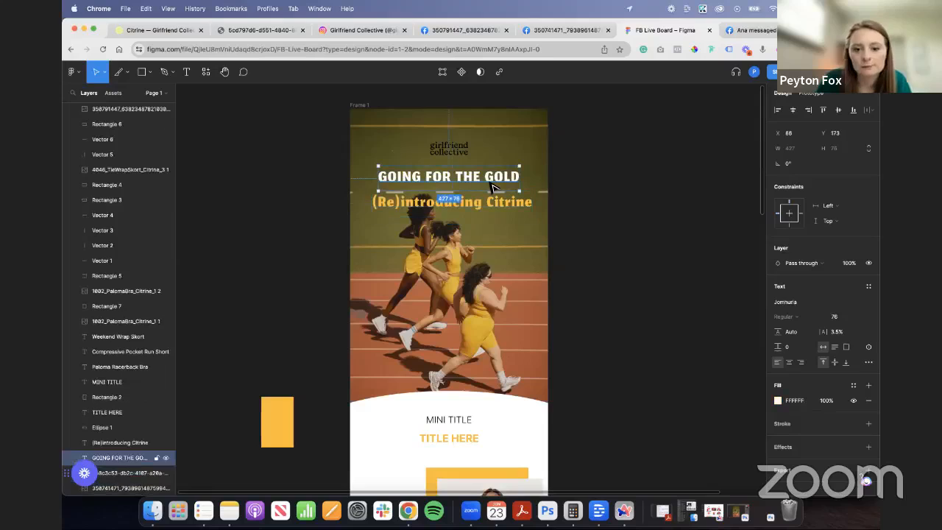
pyautogui.doubleClick(491, 184)
pyautogui.write('(Re)introducing Citrine')
pyautogui.press('Escape')
# - Move the yellow "(Re)introducing Citrine" heading back over the white one, slightly offset at X 87, Y 176
pyautogui.moveTo(511, 203); pyautogui.dragTo(517, 181)
pyautogui.press('Up')
pyautogui.press('Up')
pyautogui.press('Up')
pyautogui.press('Up')
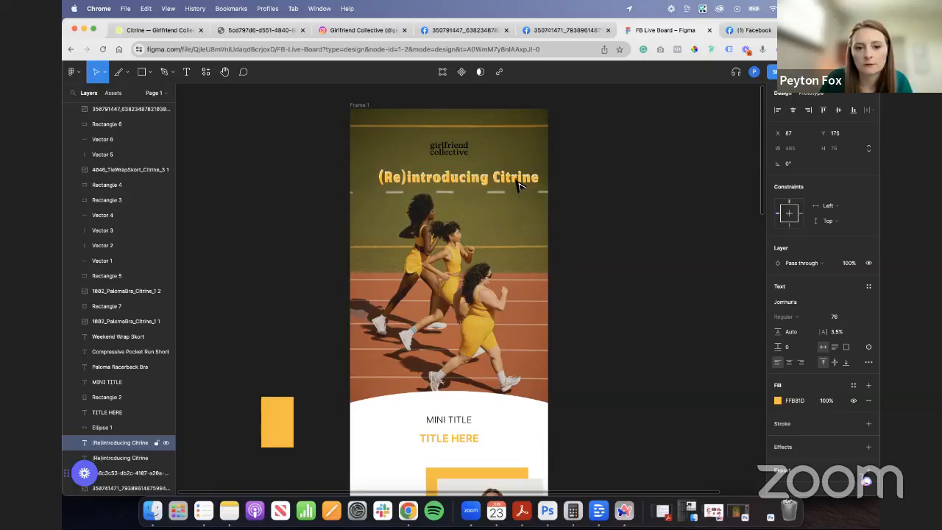
pyautogui.press('Escape')
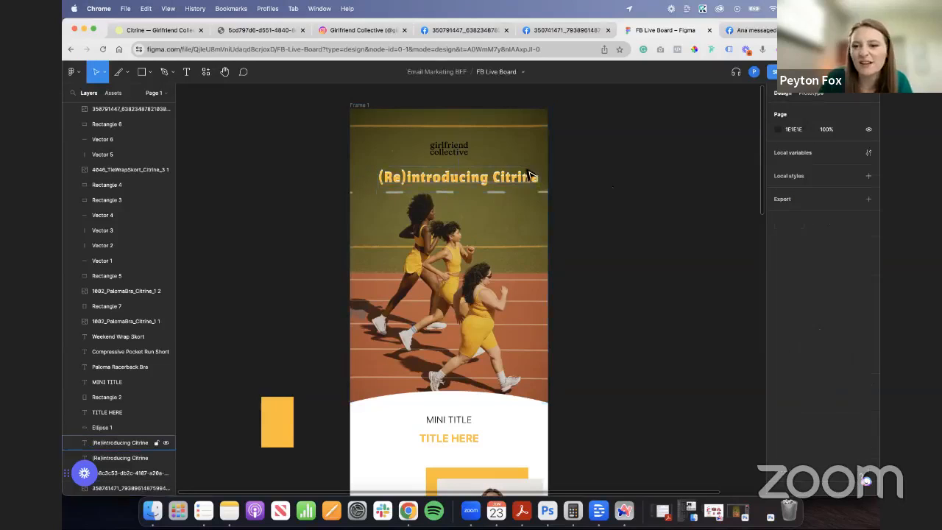
# - Select both "(Re)introducing Citrine" headings and centre them together under the logo at X 58
pyautogui.scroll(-4, 565, 207)
pyautogui.scroll(4, 565, 207)
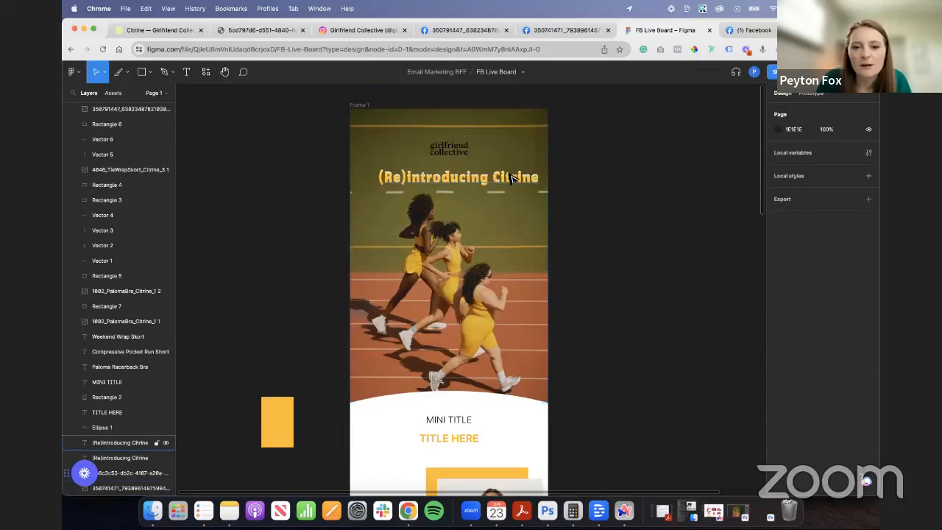
pyautogui.click(123, 442)
pyautogui.keyDown('shift'); pyautogui.click(123, 458); pyautogui.keyUp('shift')
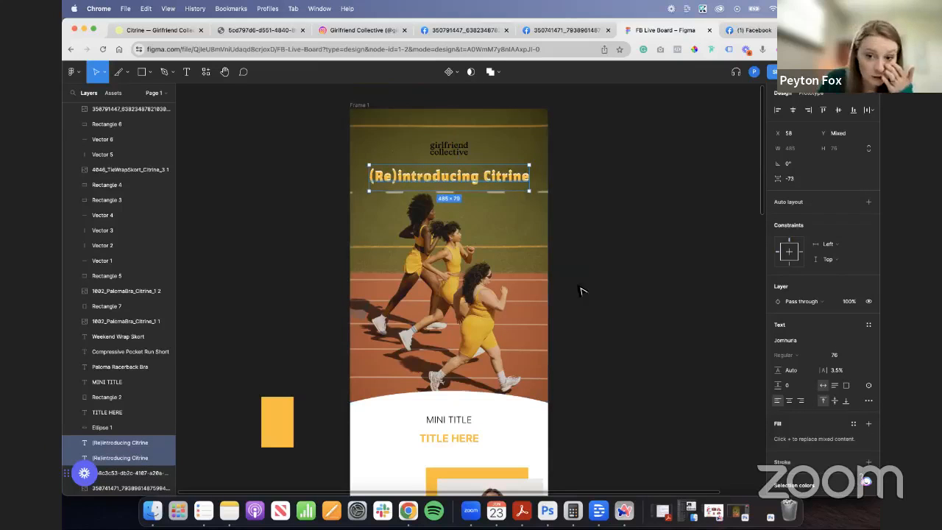
# - Replace the MINI TITLE text below the curved hero with "GOING FOR THE GOLD" and centre it in the email
pyautogui.click(585, 347)
pyautogui.scroll(-4, 588, 346)
pyautogui.click(449, 267)
pyautogui.doubleClick(451, 267)
pyautogui.write('GOING FOR THR')
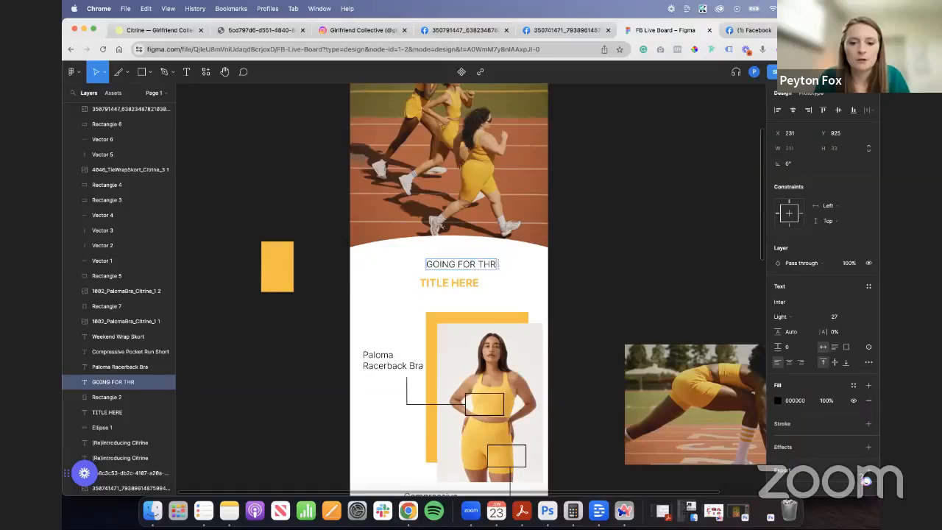
pyautogui.press('BackSpace')
pyautogui.write('E GOLD')
pyautogui.click(591, 263)
pyautogui.moveTo(507, 263); pyautogui.dragTo(481, 263)
# - Replace the yellow TITLE HERE text below it with "YOUR FAV IS BACK" and centre it at X 152
pyautogui.doubleClick(463, 283)
pyautogui.write('YOUR')
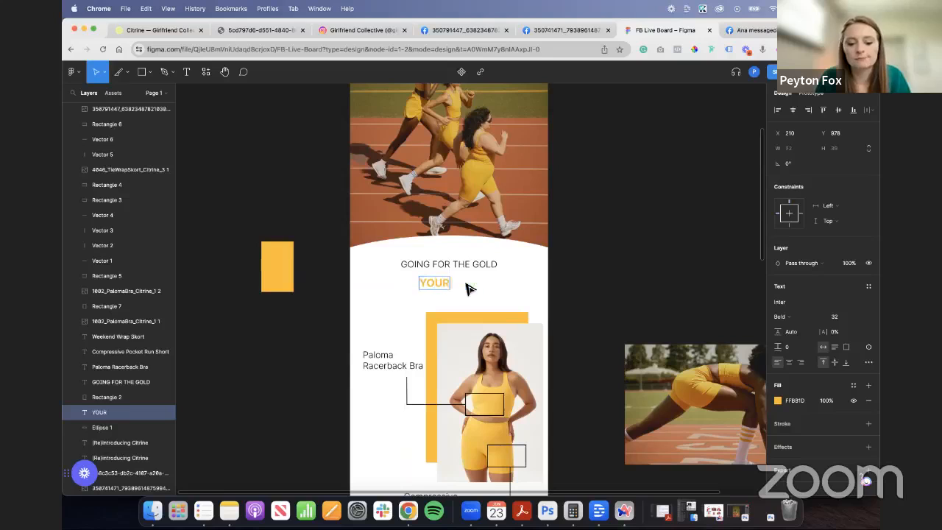
pyautogui.write(' FAV IS BACK')
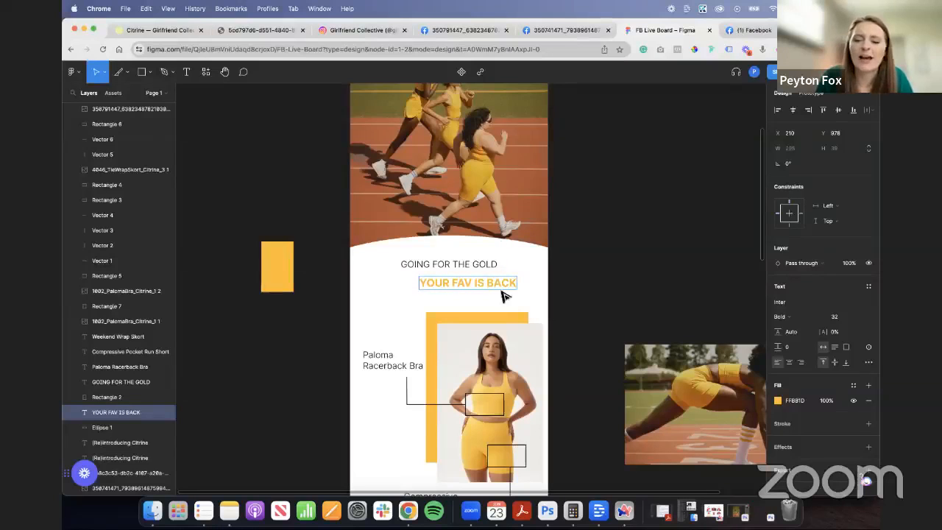
pyautogui.press('Escape')
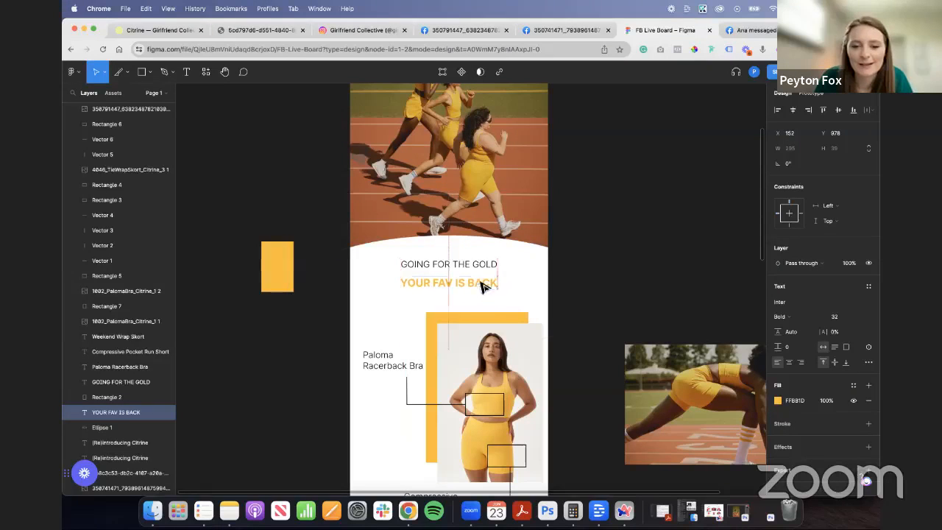
pyautogui.moveTo(484, 288); pyautogui.dragTo(464, 288)
# - Enlarge "YOUR FAV IS BACK" to font size 48, centre it, and adjust both headings' position between the hero curve and product photo
pyautogui.click(857, 320)
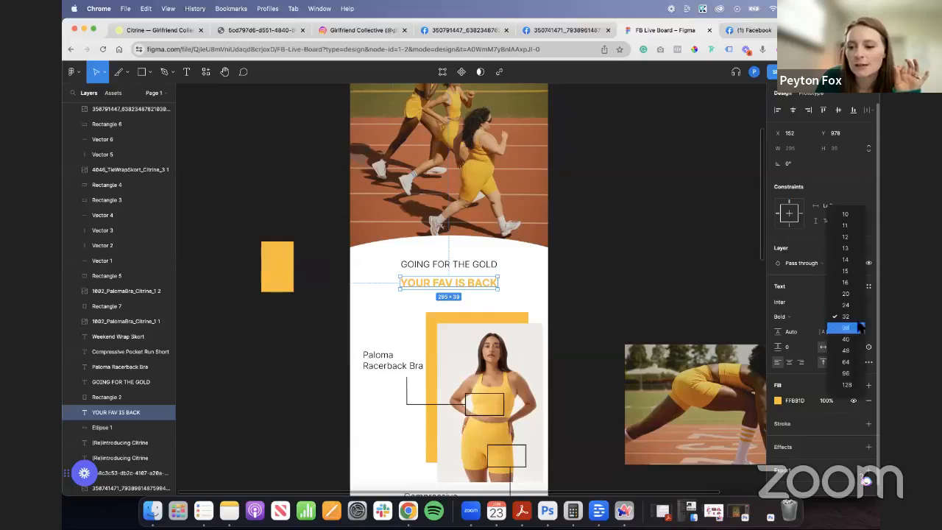
pyautogui.click(846, 354)
pyautogui.moveTo(496, 288)
pyautogui.mouseDown()
pyautogui.moveTo(479, 271)
pyautogui.moveTo(488, 287)
pyautogui.mouseUp()
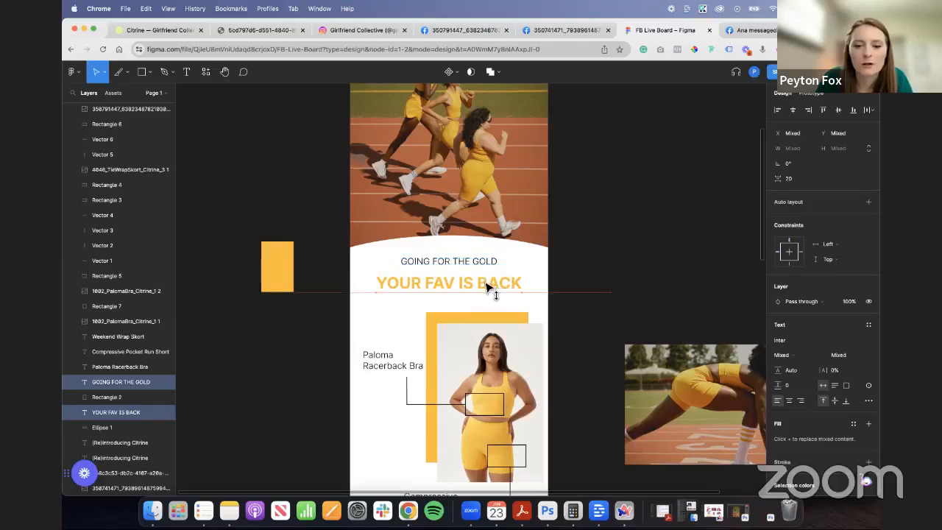
pyautogui.click(588, 299)
pyautogui.scroll(-5, 559, 290)
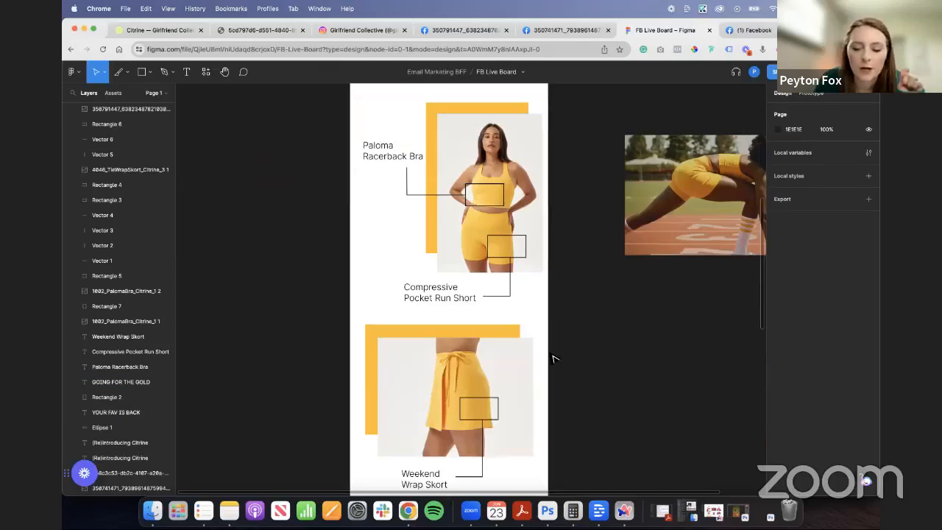
pyautogui.scroll(-10, 606, 351)
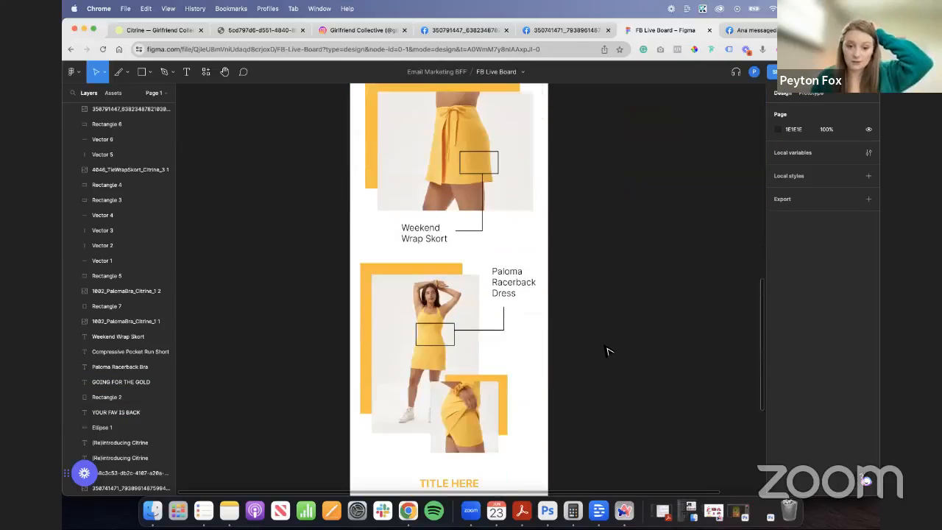